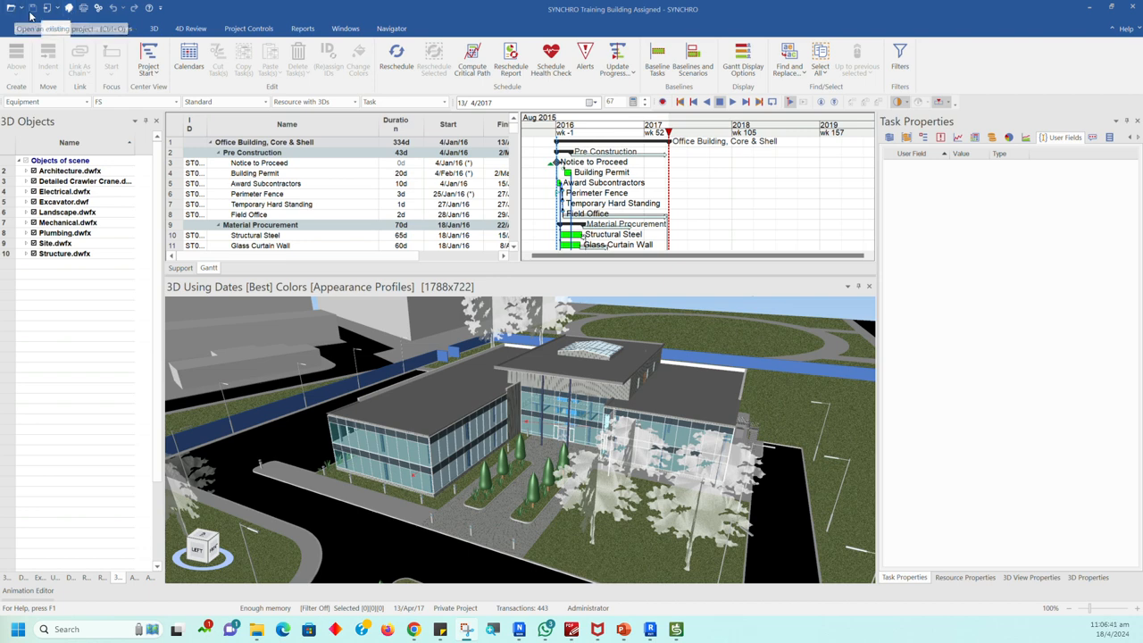
Step: Examine the 3D View and Gantt Chart settings in the program options, and leave them without making changes
{"action": "left_click", "coordinate": [99, 8]}
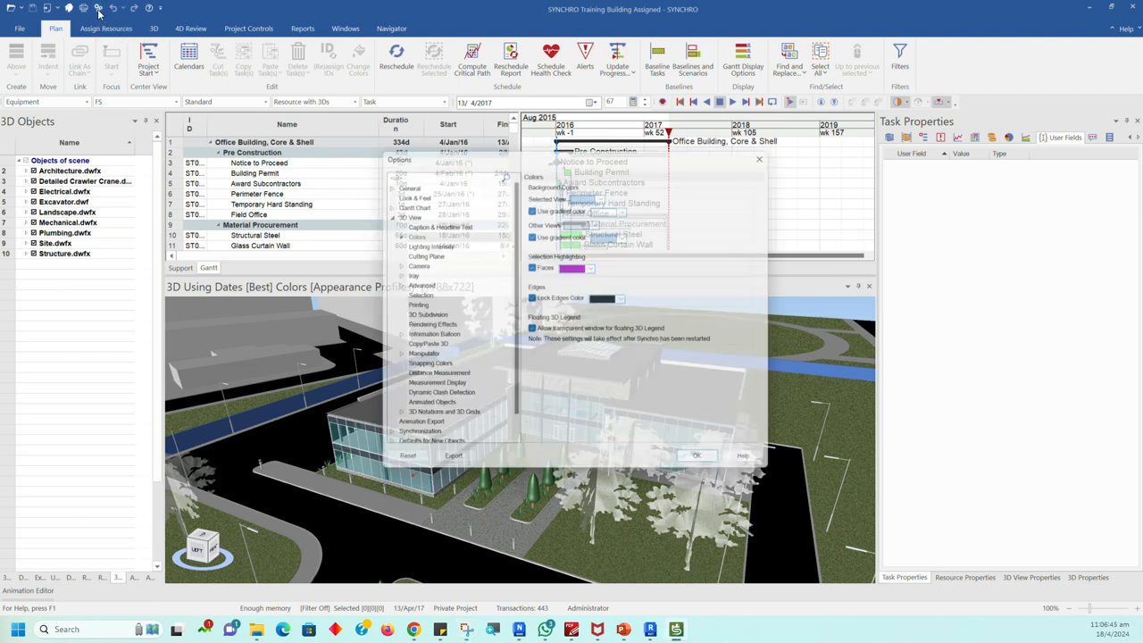
{"action": "left_click_drag", "start_coordinate": [463, 147], "coordinate": [406, 135]}
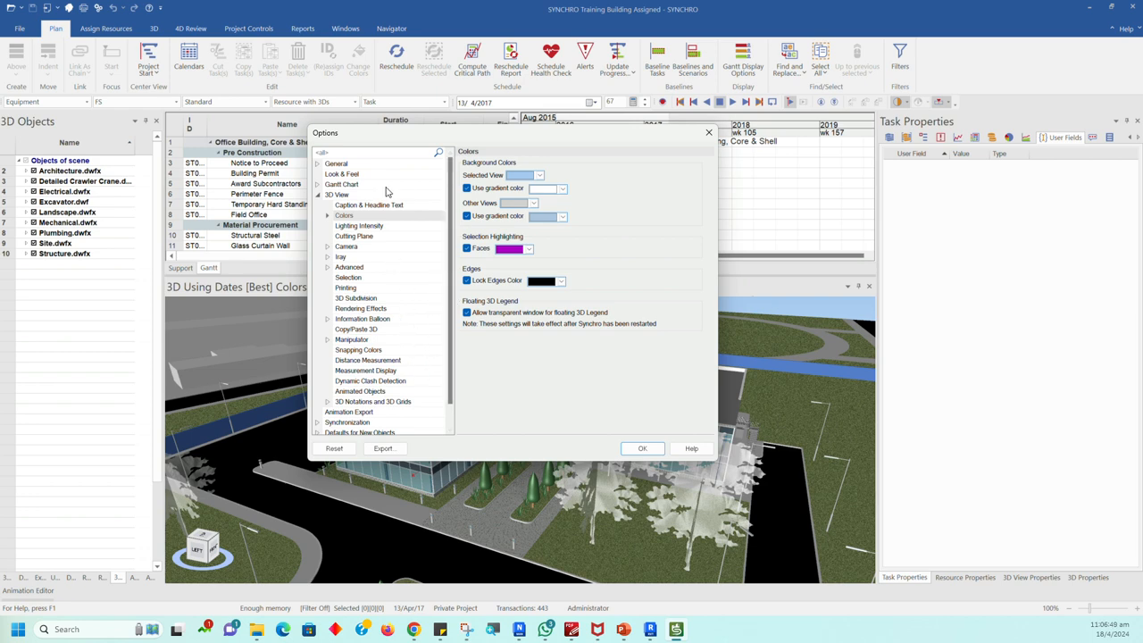
{"action": "left_click", "coordinate": [340, 196]}
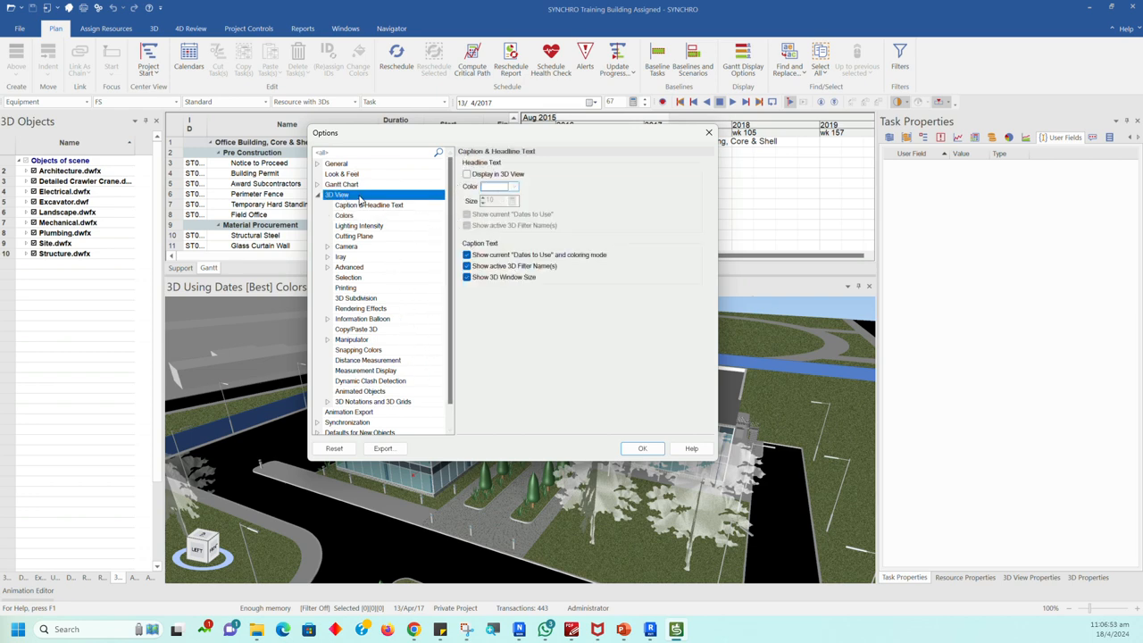
{"action": "left_click", "coordinate": [348, 186]}
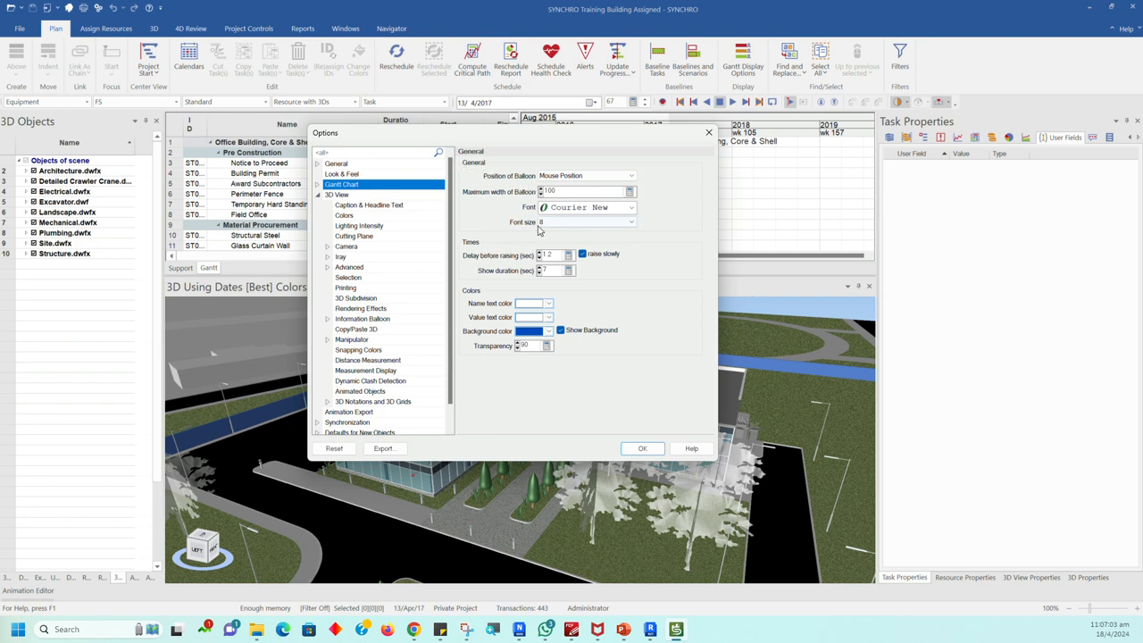
{"action": "left_click", "coordinate": [335, 195]}
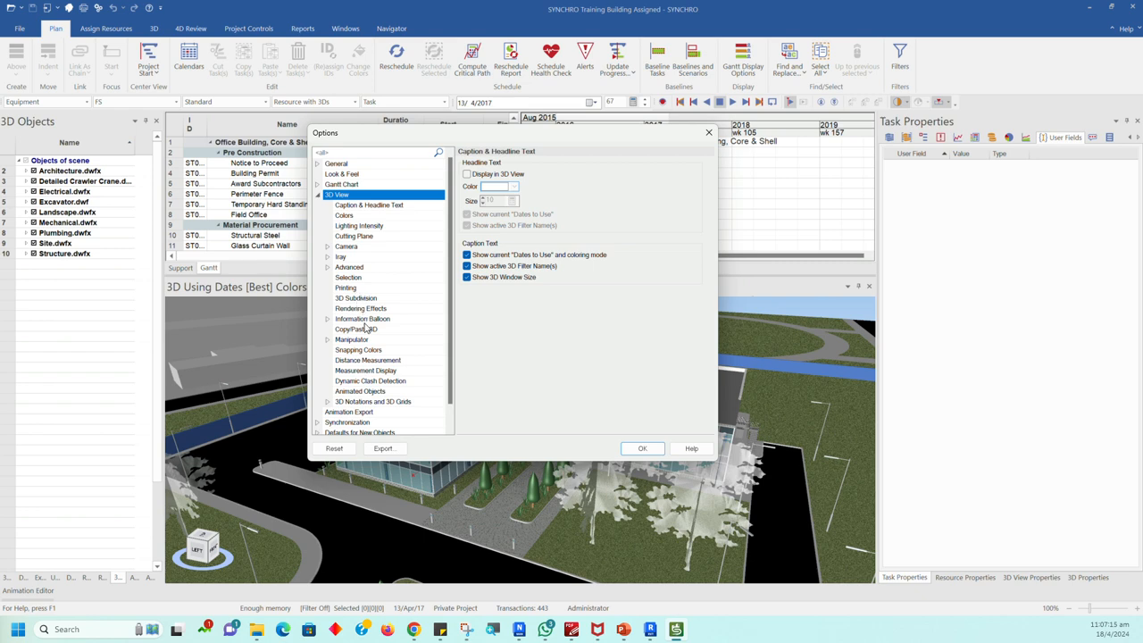
{"action": "scroll", "coordinate": [364, 362], "scroll_direction": "down", "scroll_amount": 1}
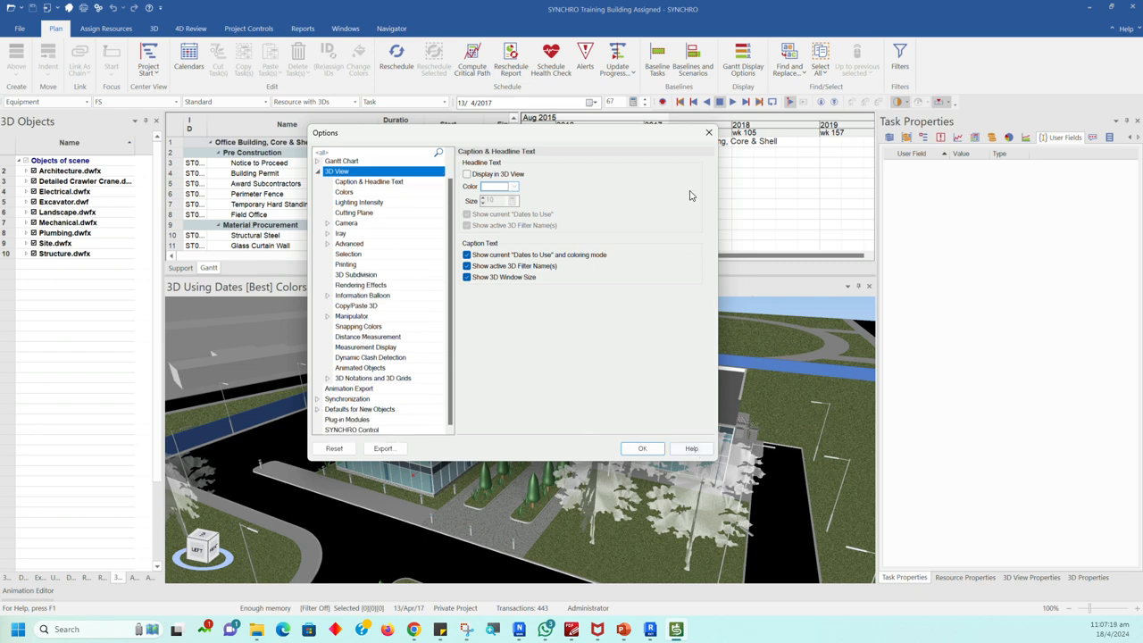
{"action": "left_click", "coordinate": [707, 134]}
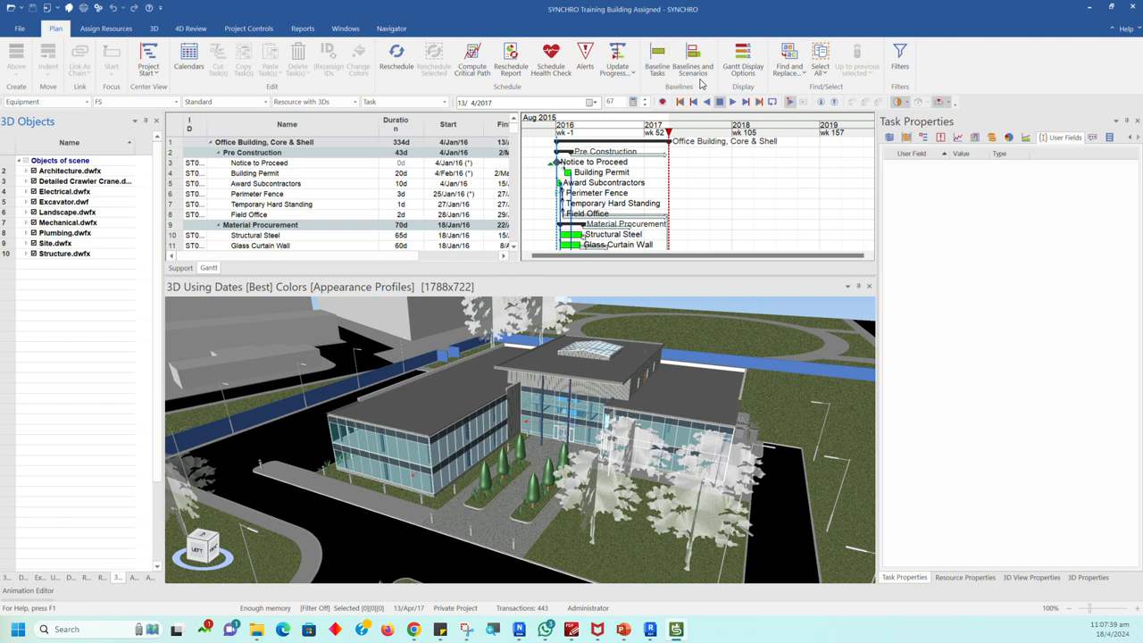
Step: Review the resource assignment commands and the 3D shape and workspace creation choices, and briefly open a second 3D view before closing it
{"action": "left_click", "coordinate": [111, 34]}
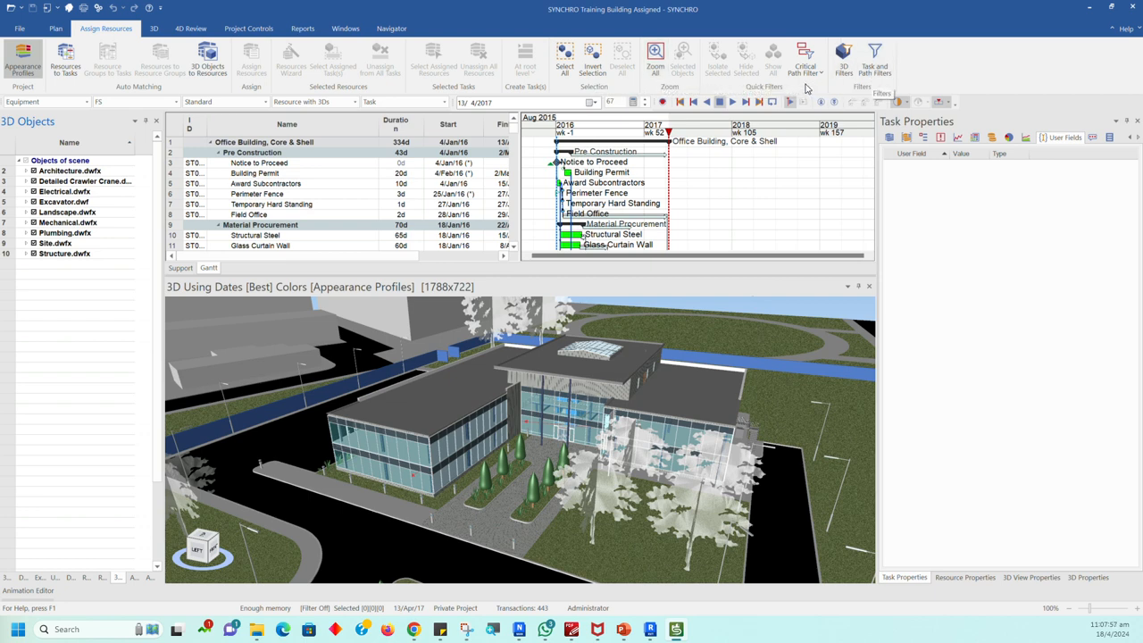
{"action": "left_click", "coordinate": [157, 30]}
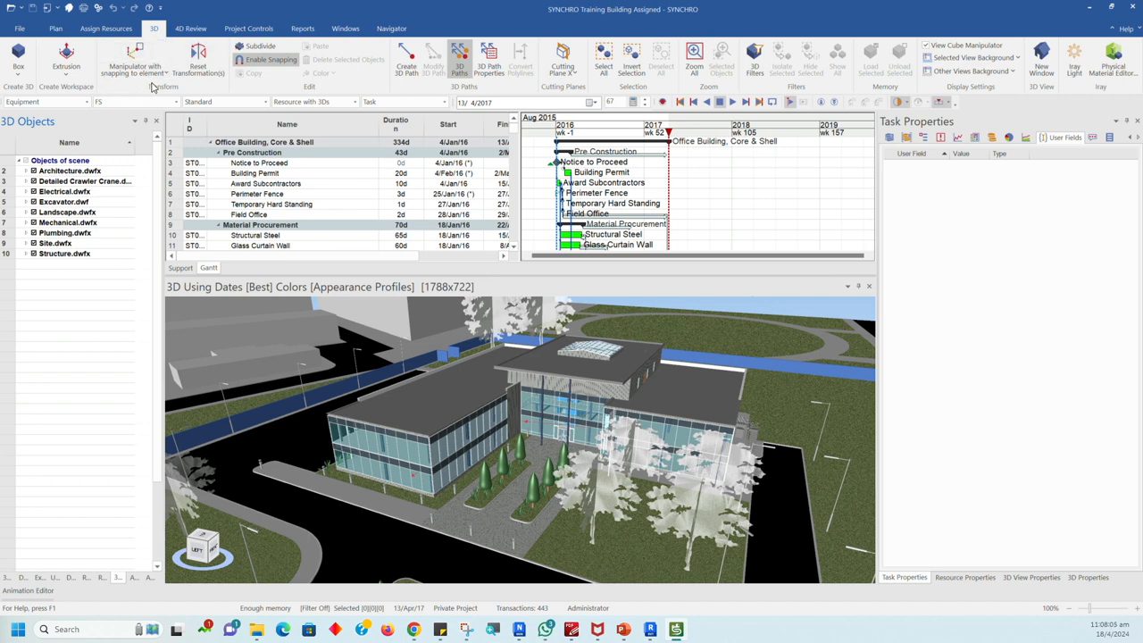
{"action": "left_click", "coordinate": [20, 77]}
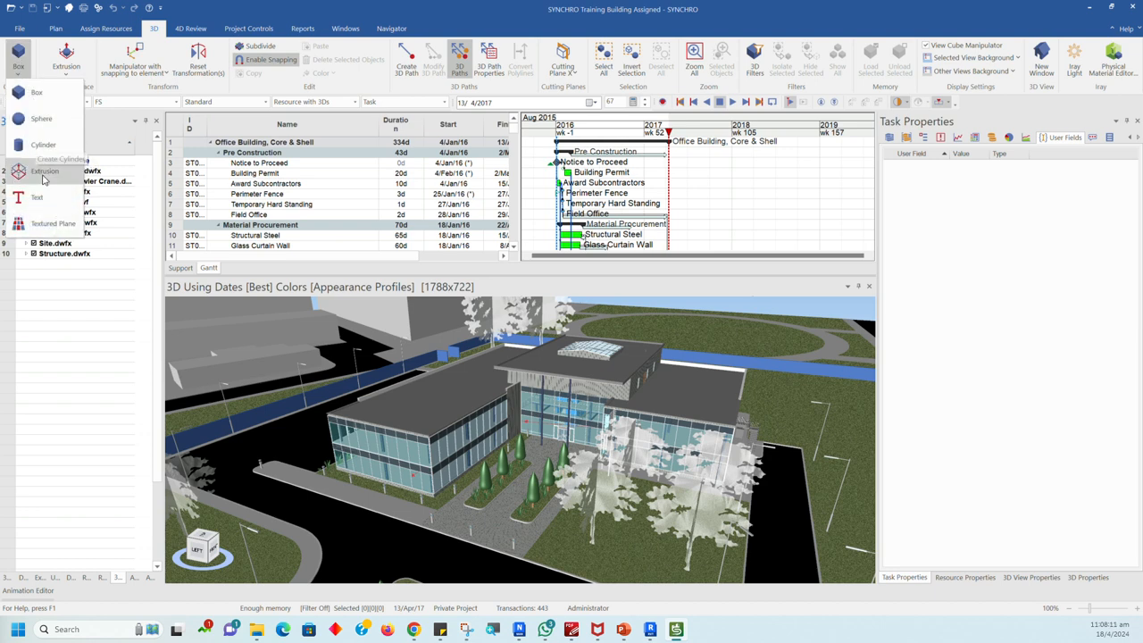
{"action": "left_click", "coordinate": [88, 75]}
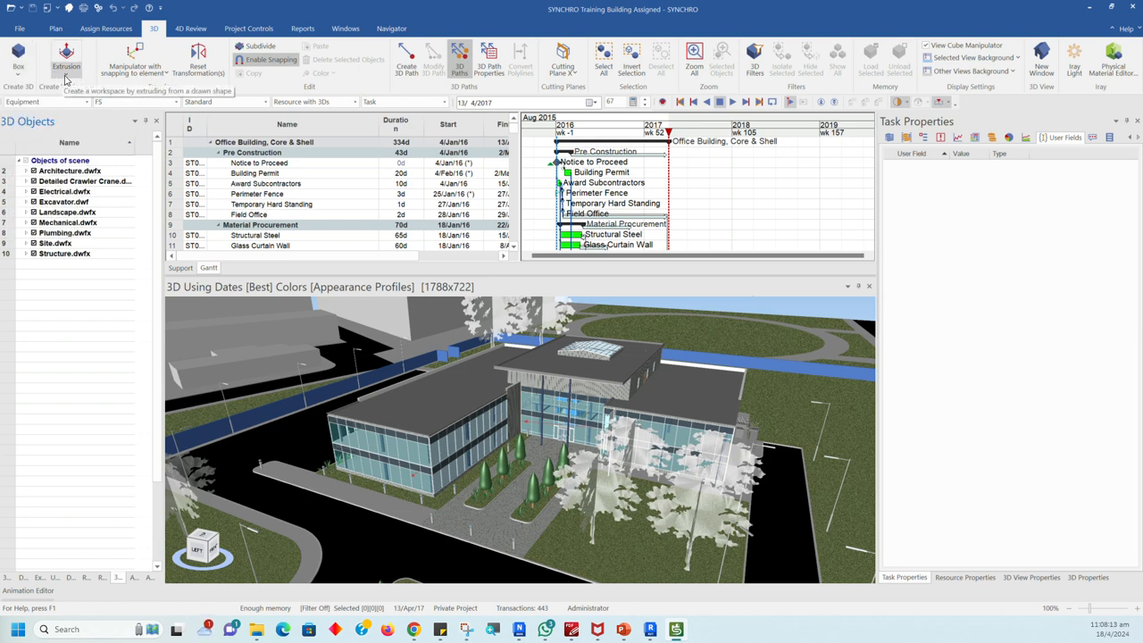
{"action": "left_click", "coordinate": [64, 77]}
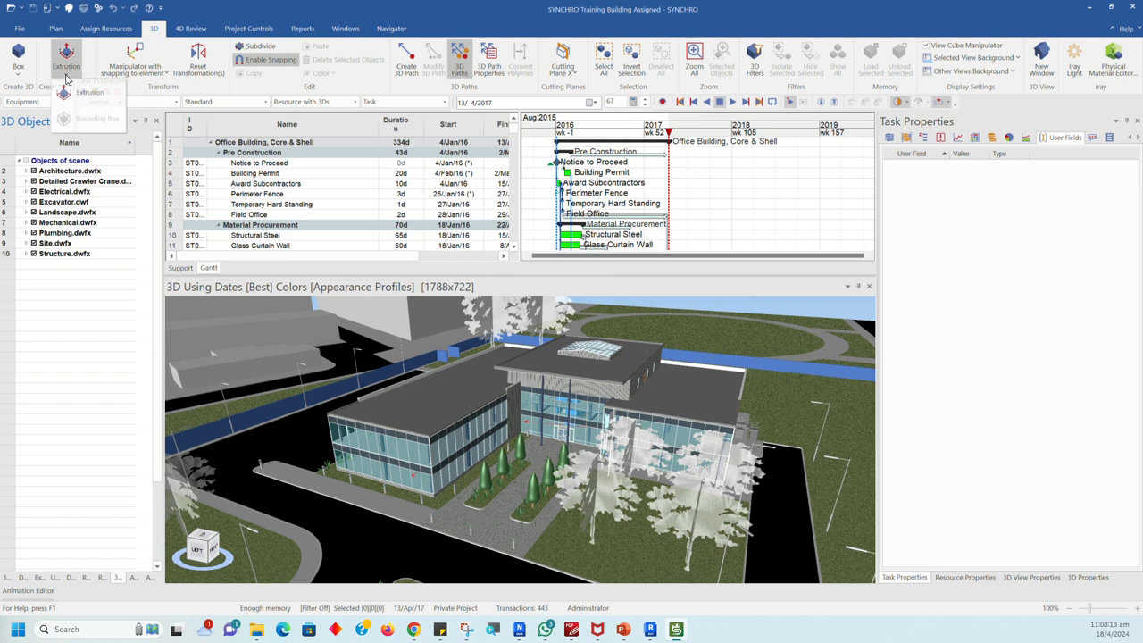
{"action": "left_click", "coordinate": [141, 89]}
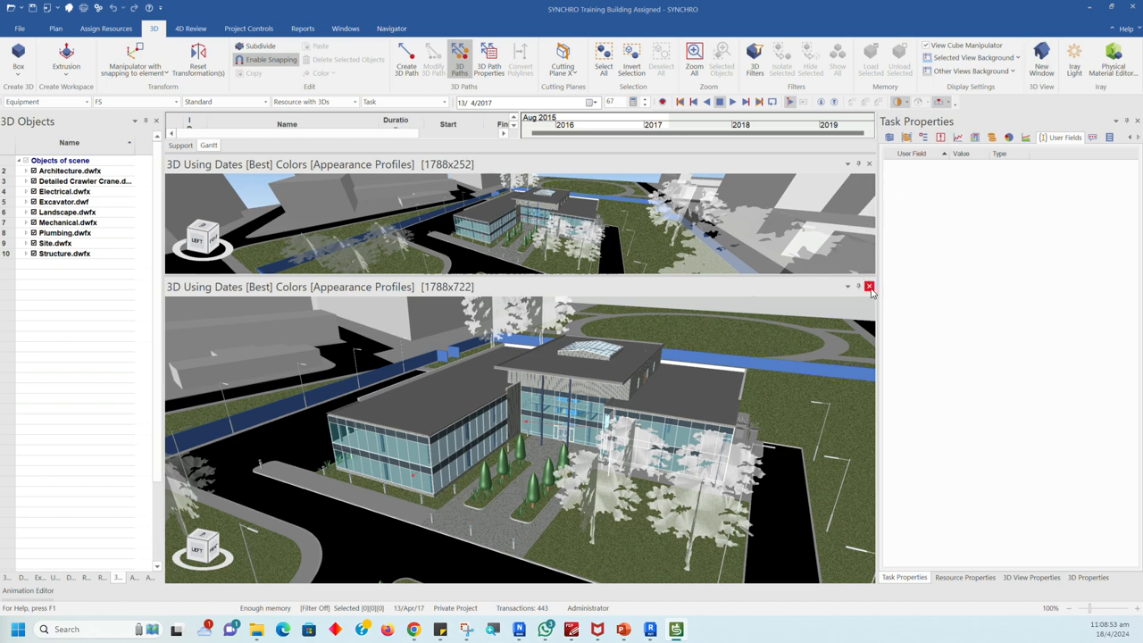
{"action": "left_click", "coordinate": [866, 164]}
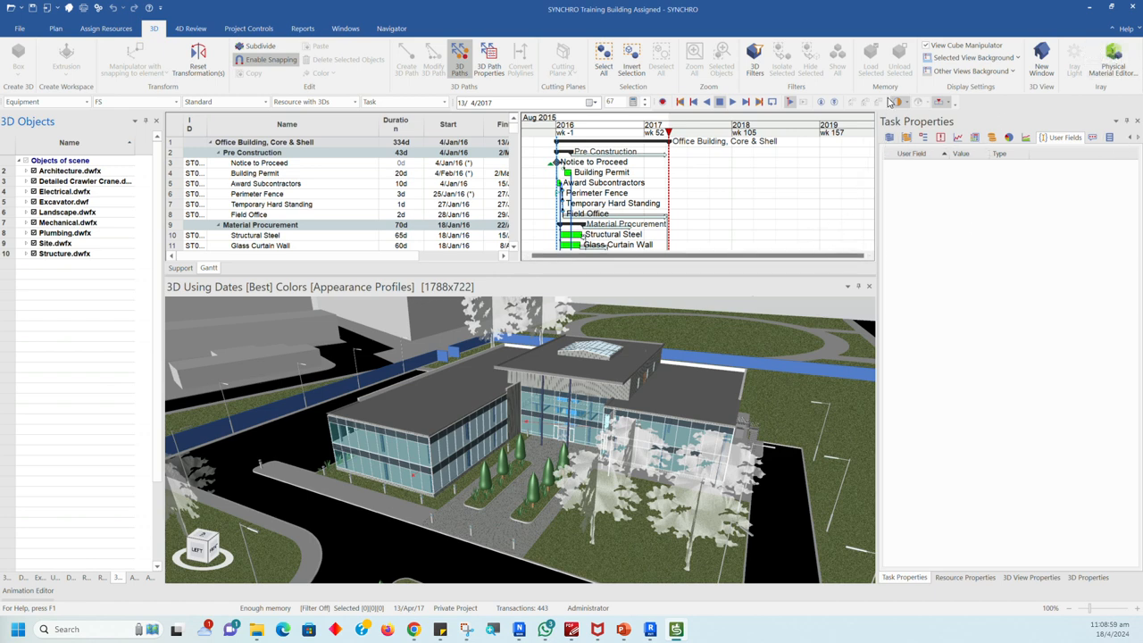
Step: Toggle the View Cube Manipulator off and back on in the 3D view
{"action": "left_click", "coordinate": [926, 46]}
{"action": "left_click", "coordinate": [925, 46]}
{"action": "left_click", "coordinate": [925, 47]}
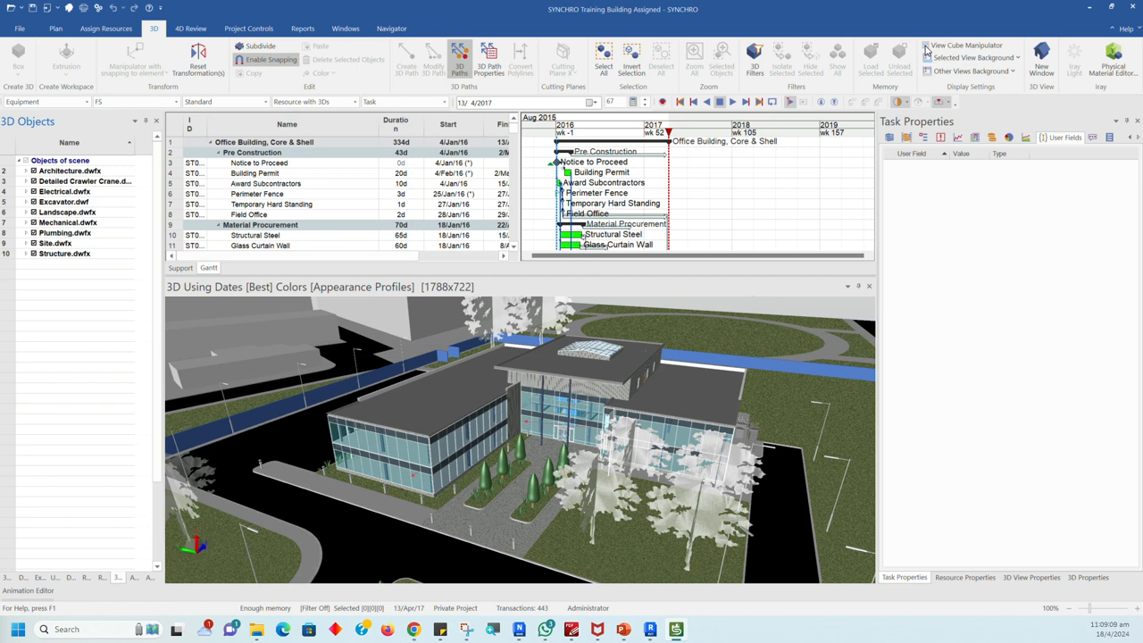
{"action": "left_click", "coordinate": [926, 47]}
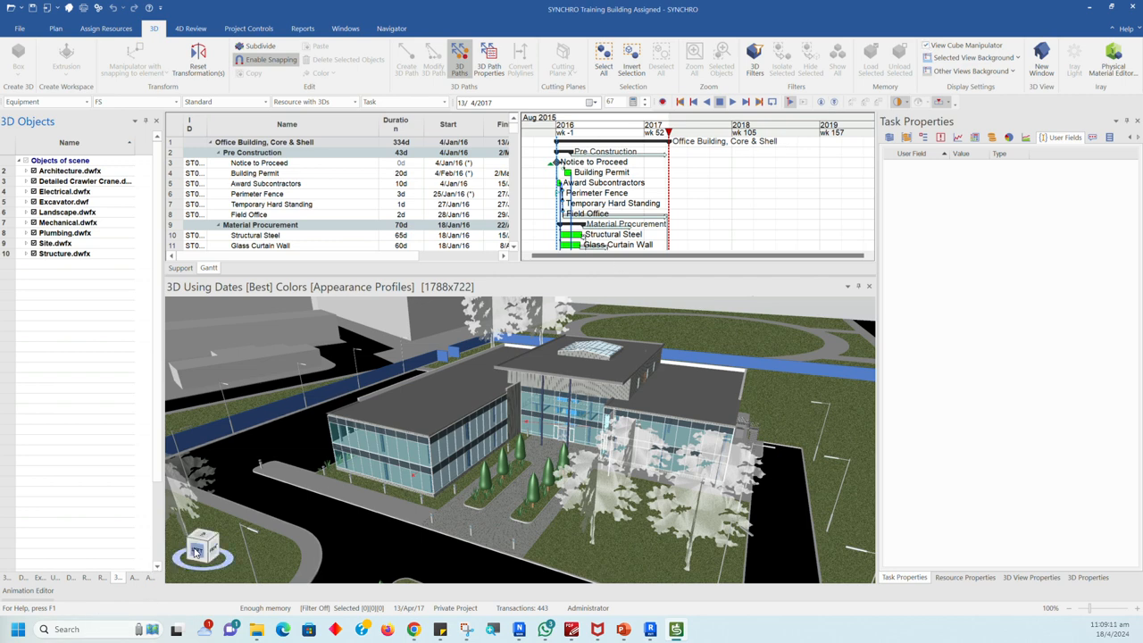
{"action": "left_click", "coordinate": [926, 46]}
{"action": "left_click", "coordinate": [926, 46]}
{"action": "left_click", "coordinate": [926, 47]}
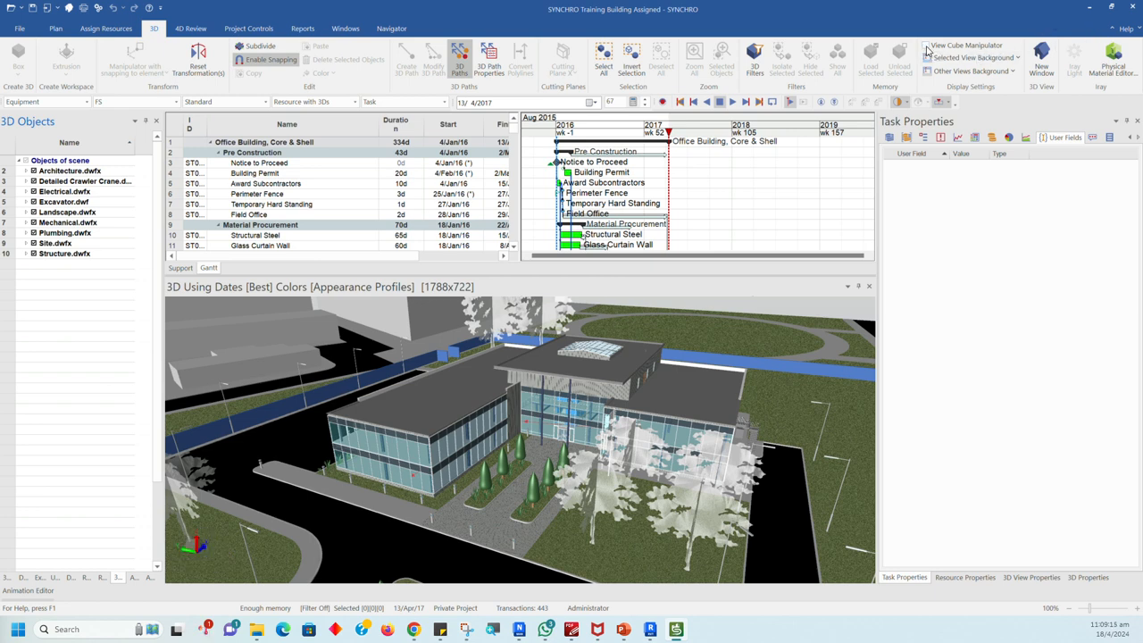
{"action": "left_click", "coordinate": [926, 46]}
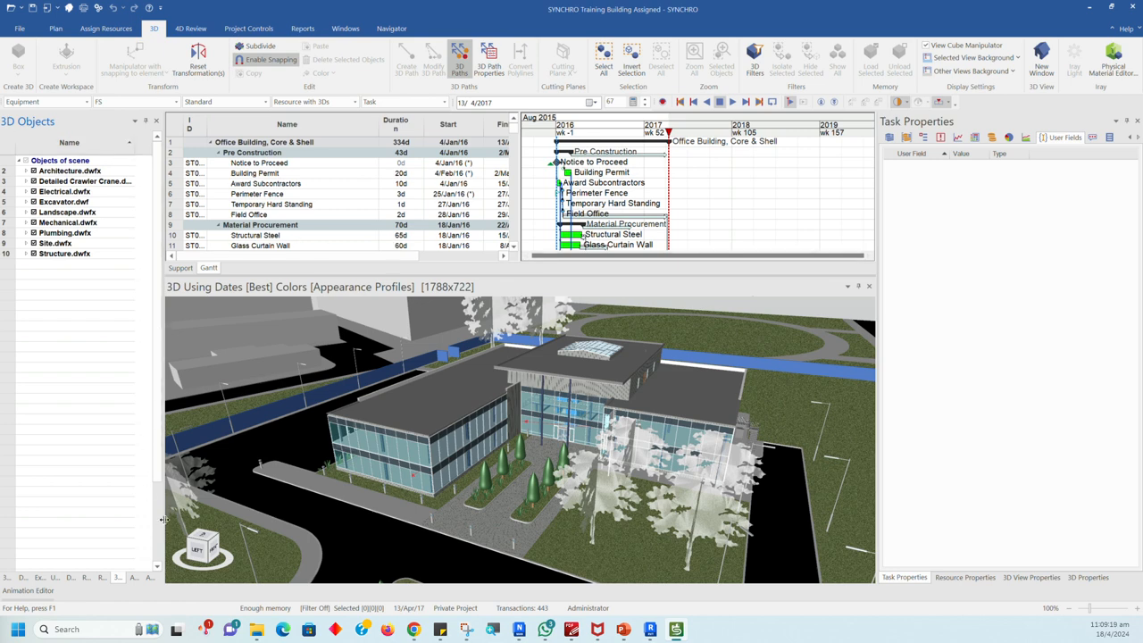
Step: Widen the 3D Objects pane, narrow the task table beside the Gantt chart, and make the schedule area slightly taller
{"action": "left_click_drag", "start_coordinate": [163, 518], "coordinate": [227, 525]}
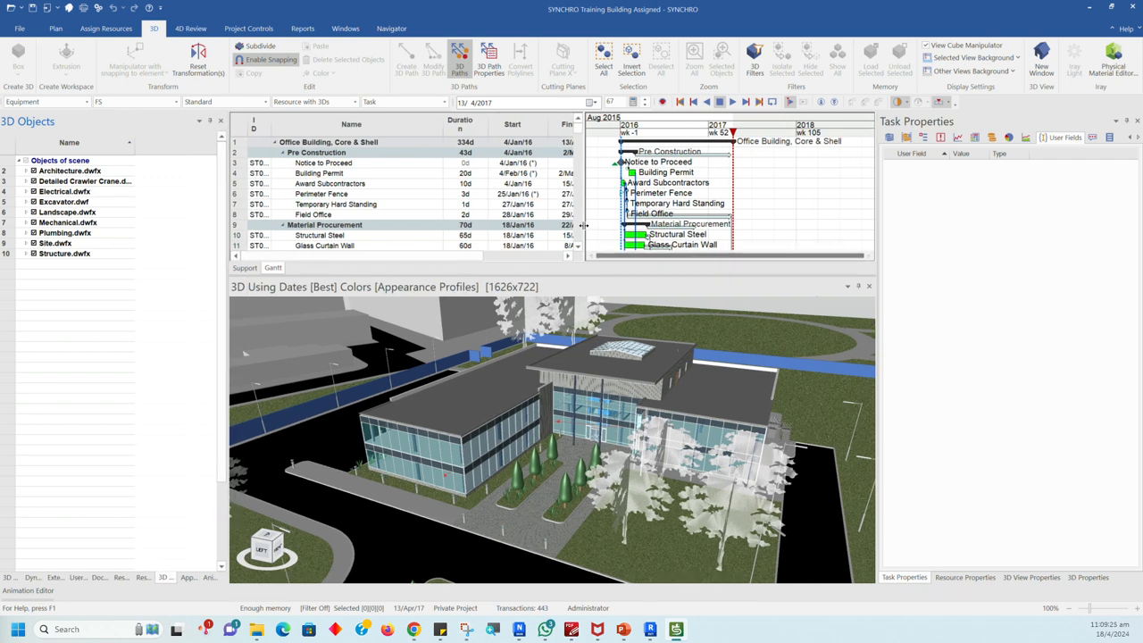
{"action": "left_click_drag", "start_coordinate": [581, 225], "coordinate": [504, 224]}
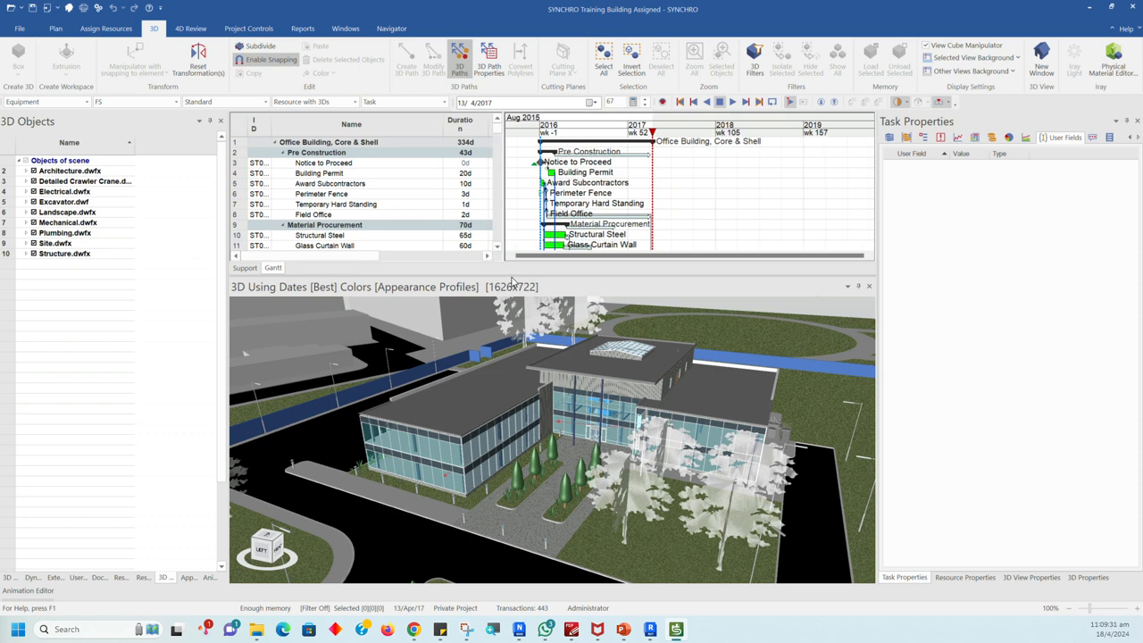
{"action": "mouse_move", "coordinate": [513, 274]}
{"action": "left_mouse_down"}
{"action": "mouse_move", "coordinate": [509, 367]}
{"action": "mouse_move", "coordinate": [526, 290]}
{"action": "left_mouse_up"}
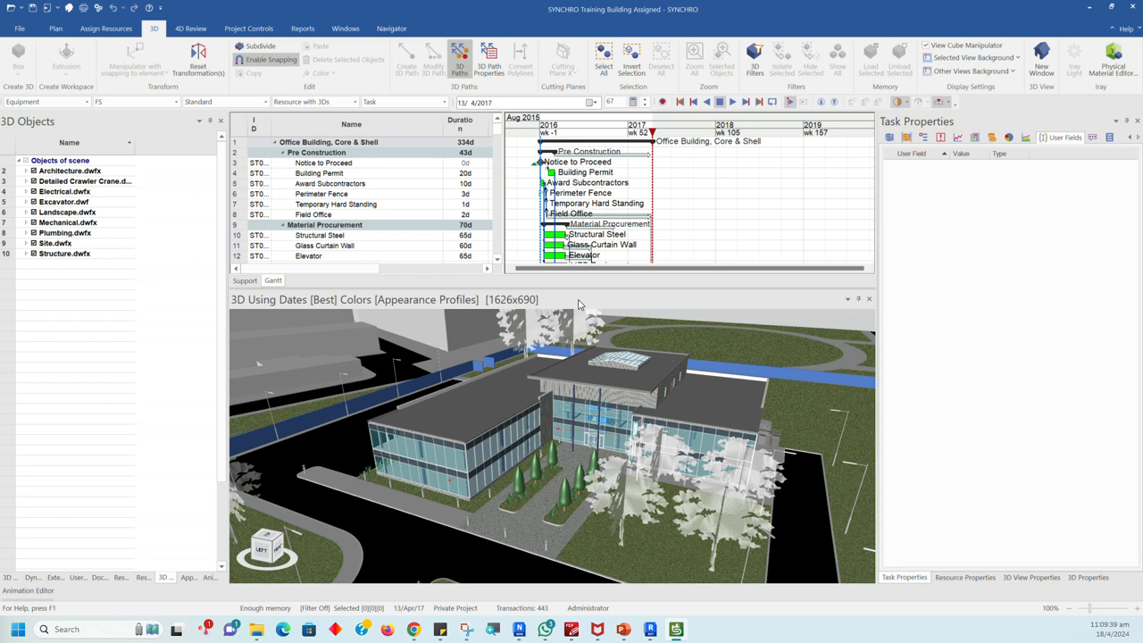
Step: Undock the 3D view into a floating window and dock it beside the task table over the Gantt chart area
{"action": "double_click", "coordinate": [579, 304]}
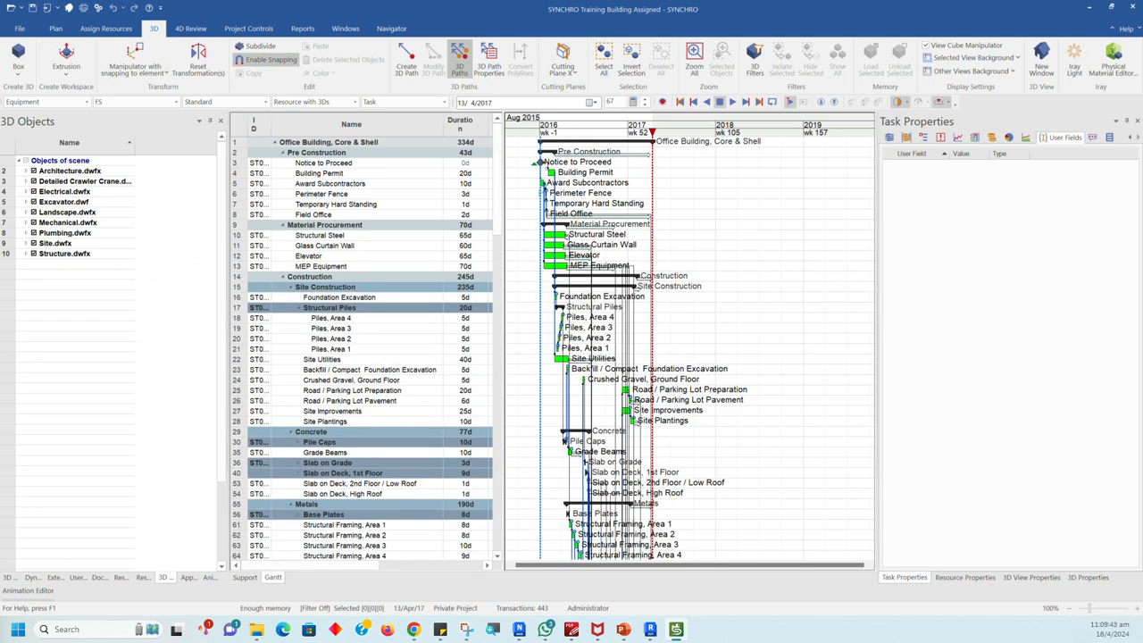
{"action": "left_click_drag", "start_coordinate": [0, 375], "coordinate": [602, 249]}
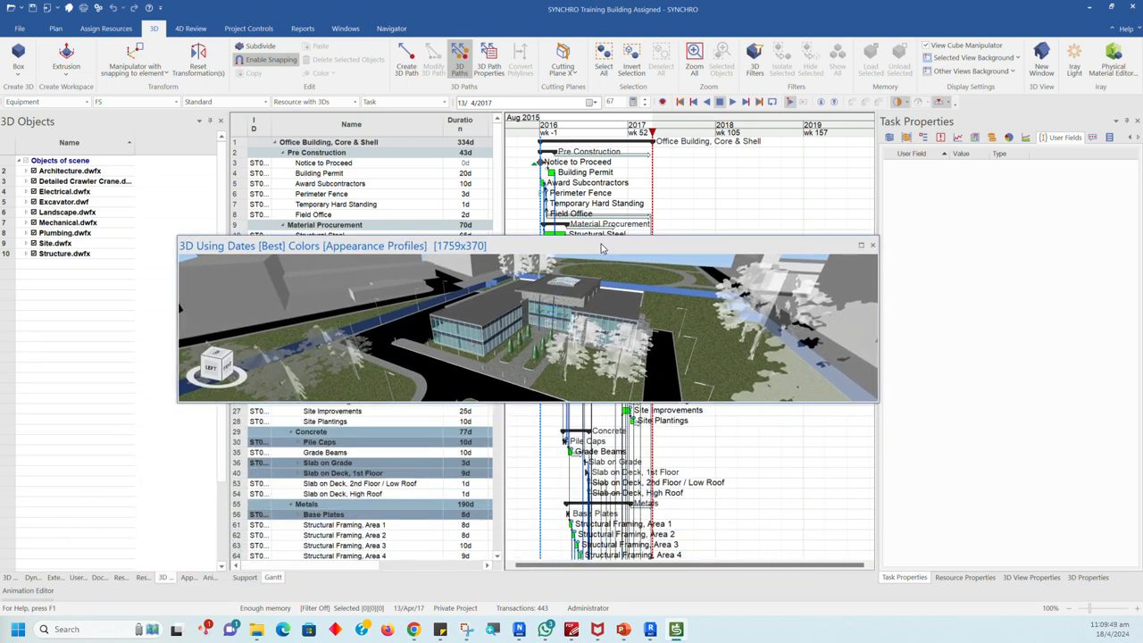
{"action": "left_click_drag", "start_coordinate": [558, 253], "coordinate": [582, 352]}
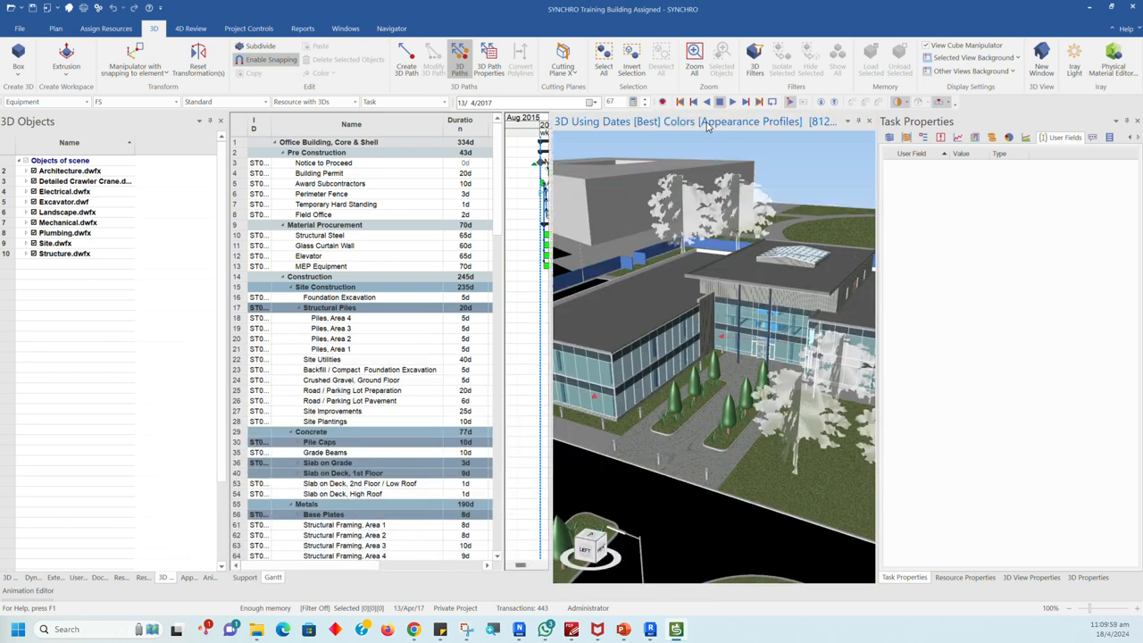
Step: Undock the 3D view again and dock it below the Gantt chart, leaving the schedule the larger share of the height
{"action": "double_click", "coordinate": [707, 125]}
{"action": "left_click_drag", "start_coordinate": [542, 258], "coordinate": [545, 389]}
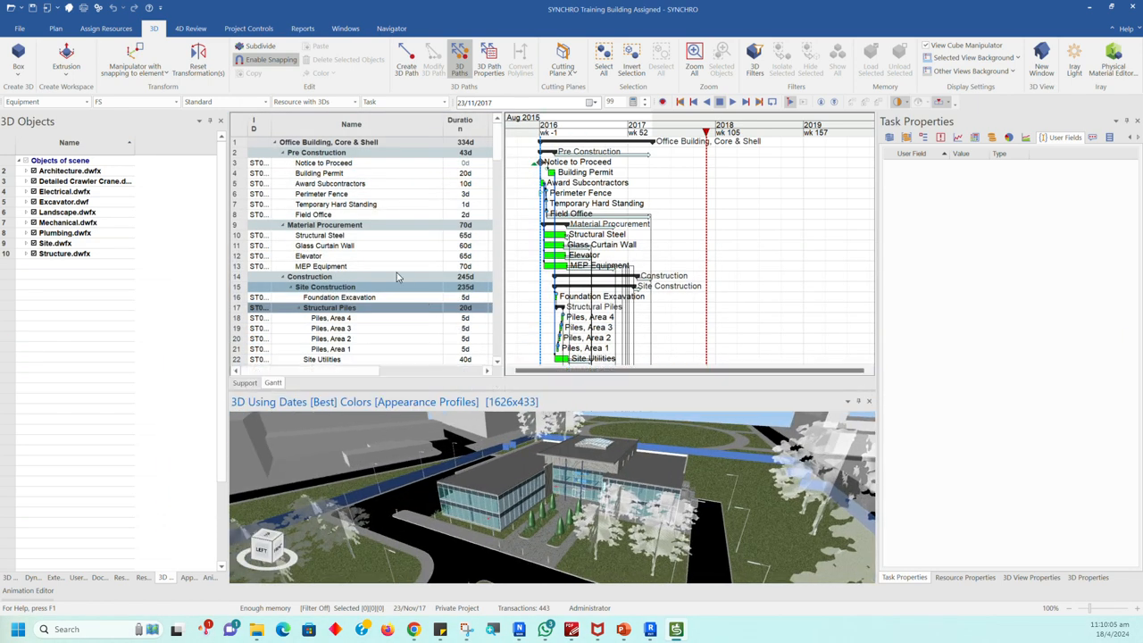
Step: Examine the Animation Editor, Appearance Profiles, Animations, Resources and Resource Groups contents of the project
{"action": "left_click", "coordinate": [37, 591]}
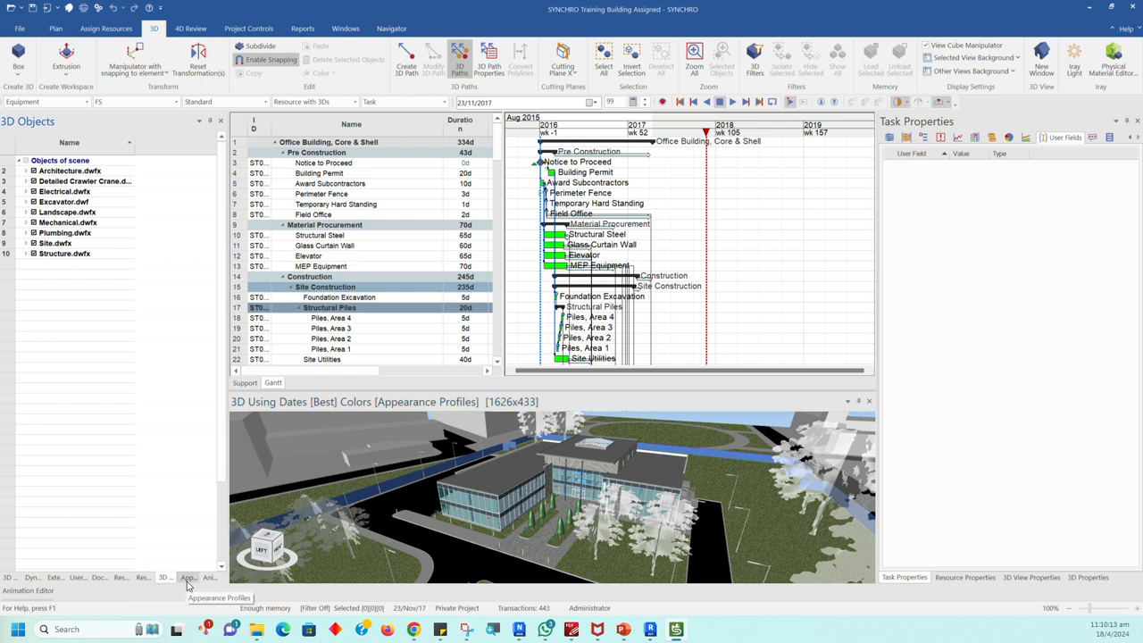
{"action": "left_click", "coordinate": [187, 578]}
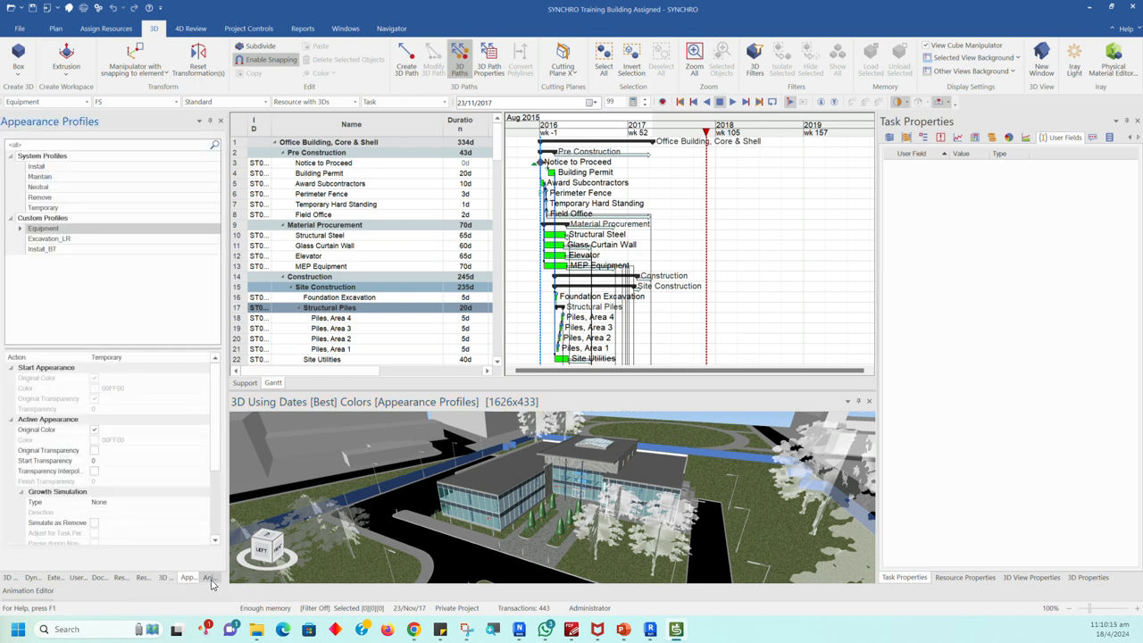
{"action": "left_click", "coordinate": [209, 579]}
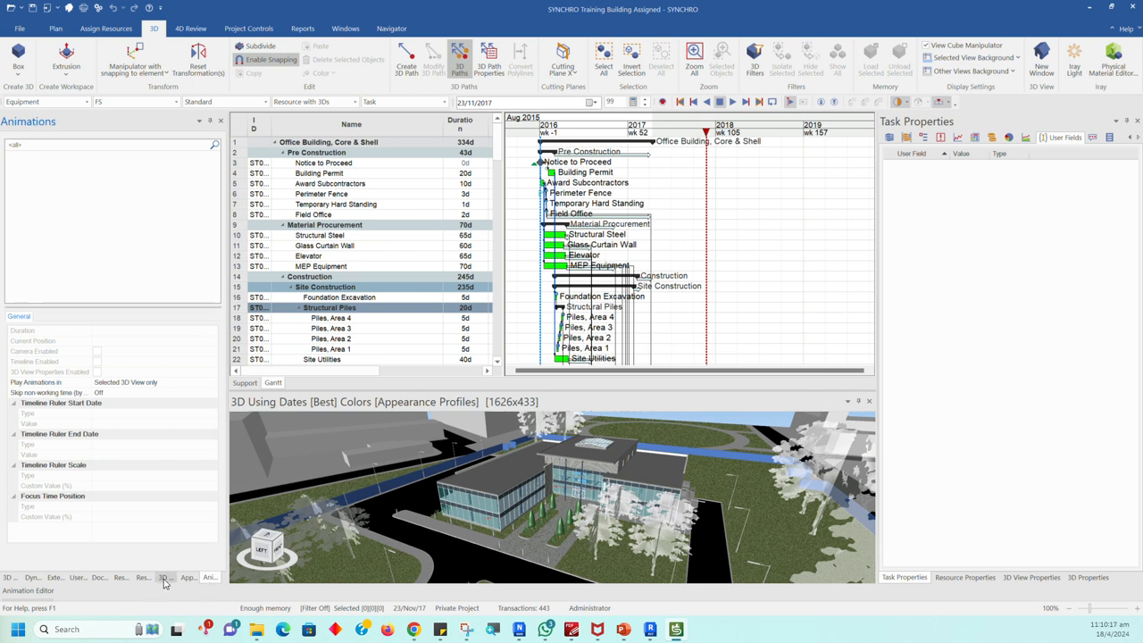
{"action": "left_click", "coordinate": [121, 578]}
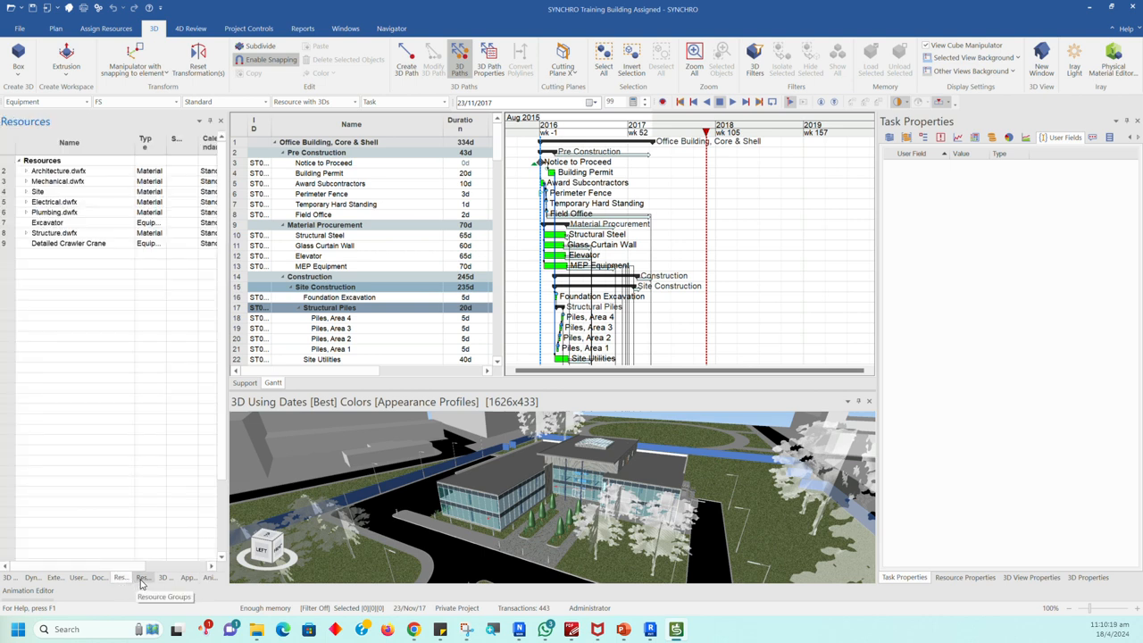
{"action": "left_click", "coordinate": [145, 579]}
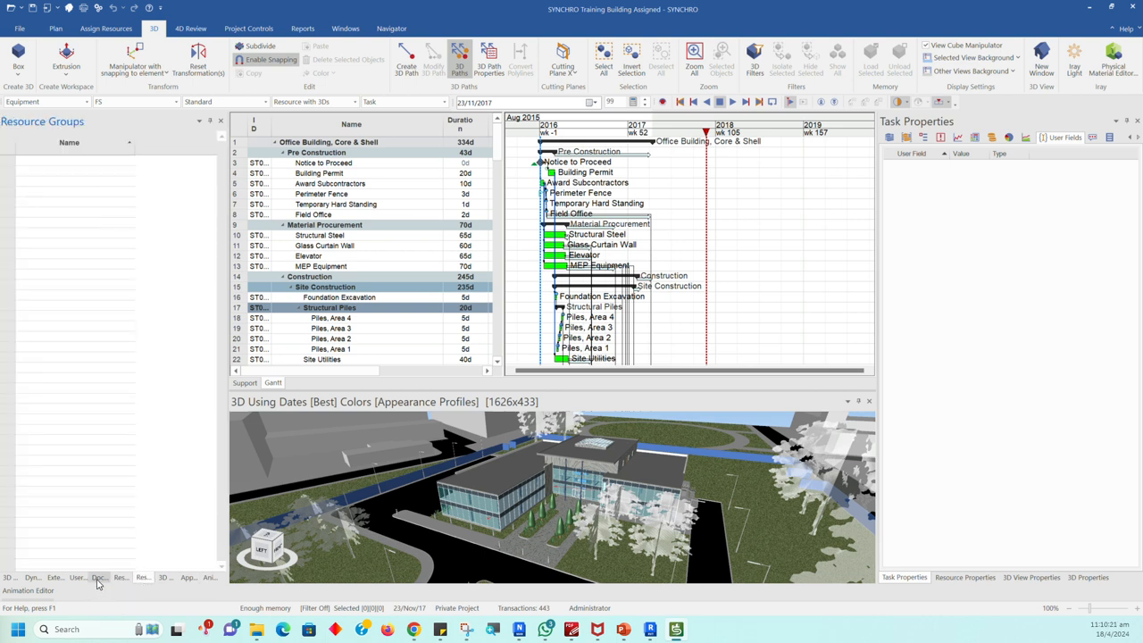
Step: Examine the project's Documents, User Fields, External Data and Dynamic Clash Detection, and bring up the Animation Editor timeline in between
{"action": "left_click", "coordinate": [99, 580]}
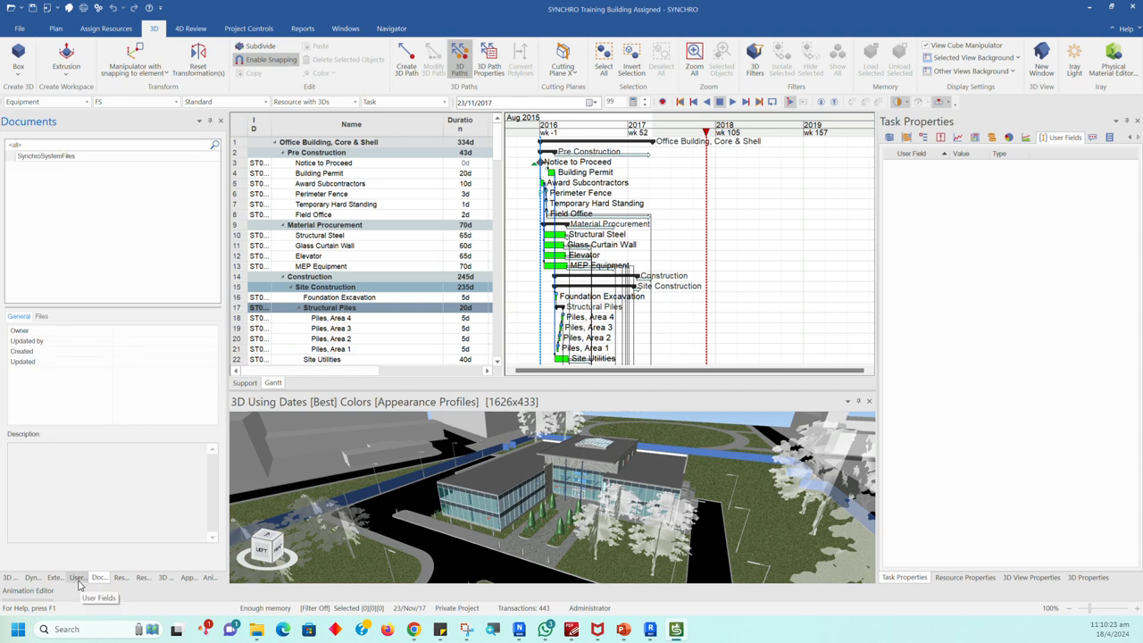
{"action": "left_click", "coordinate": [79, 579]}
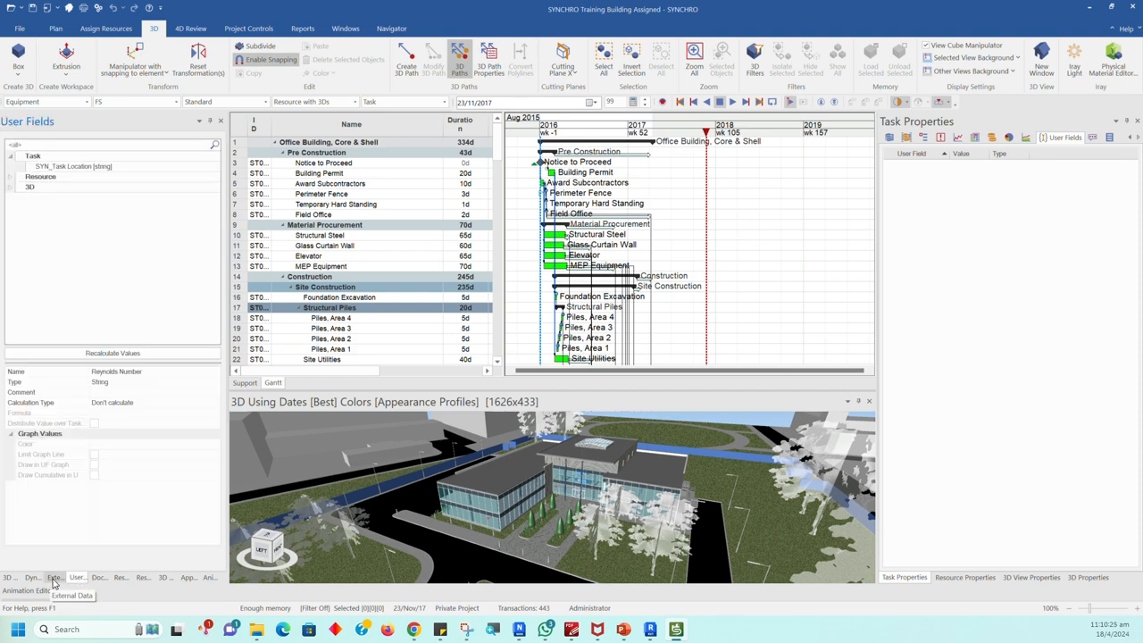
{"action": "left_click", "coordinate": [53, 580]}
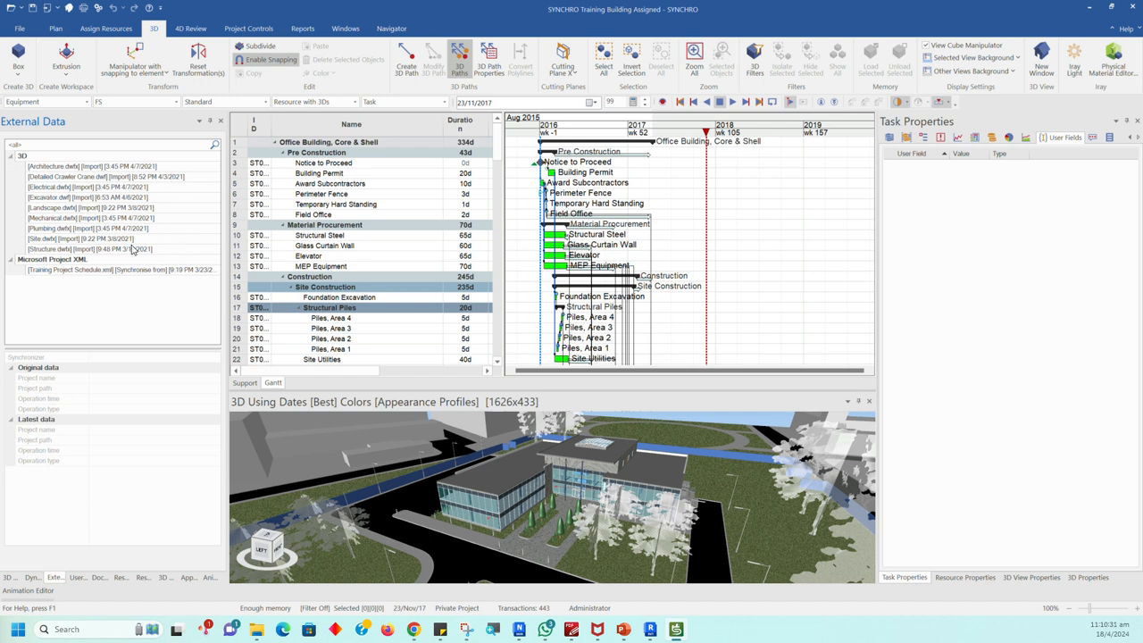
{"action": "left_click", "coordinate": [27, 590]}
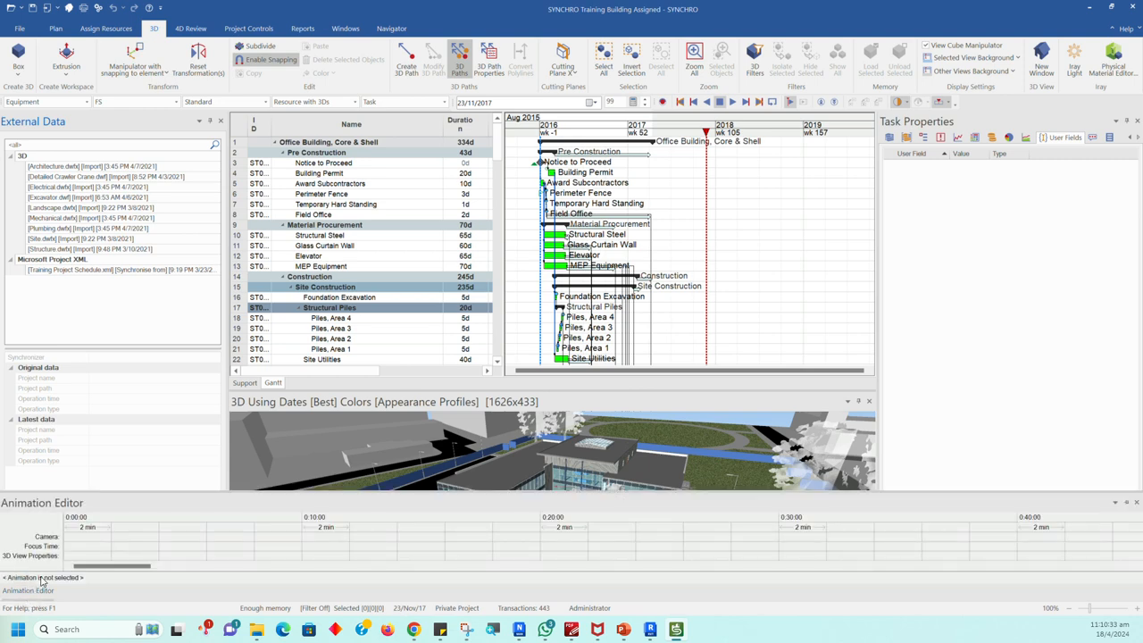
{"action": "left_click", "coordinate": [32, 578]}
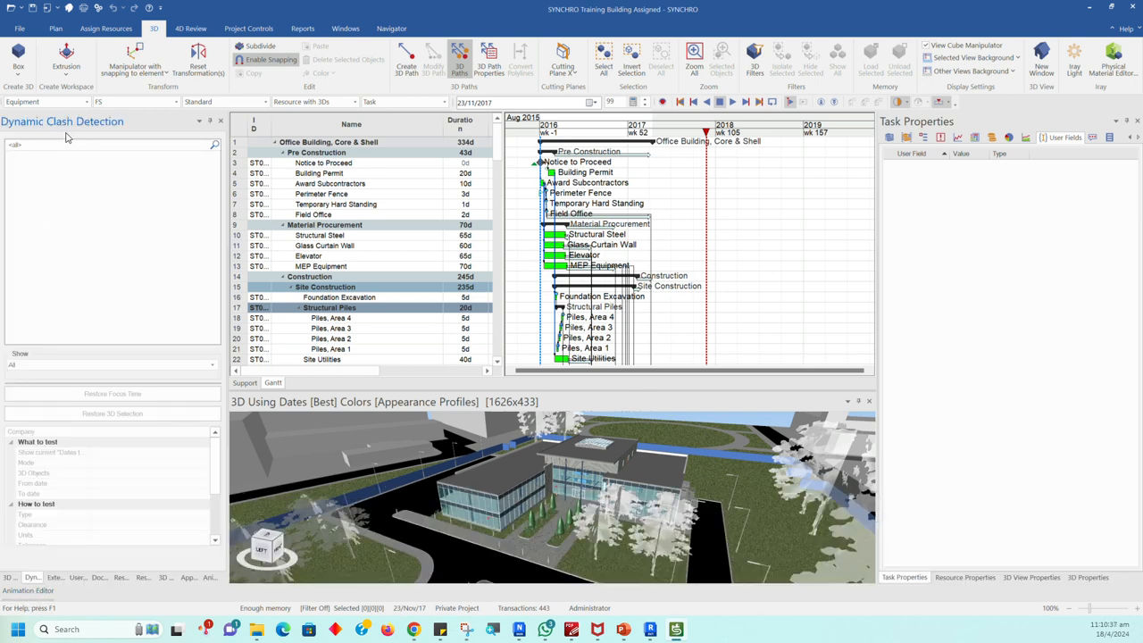
Step: Examine the 3D Paths and 3D Objects lists and the Project Controls, 4D Review, Reports and Windows command sets
{"action": "left_click", "coordinate": [9, 577]}
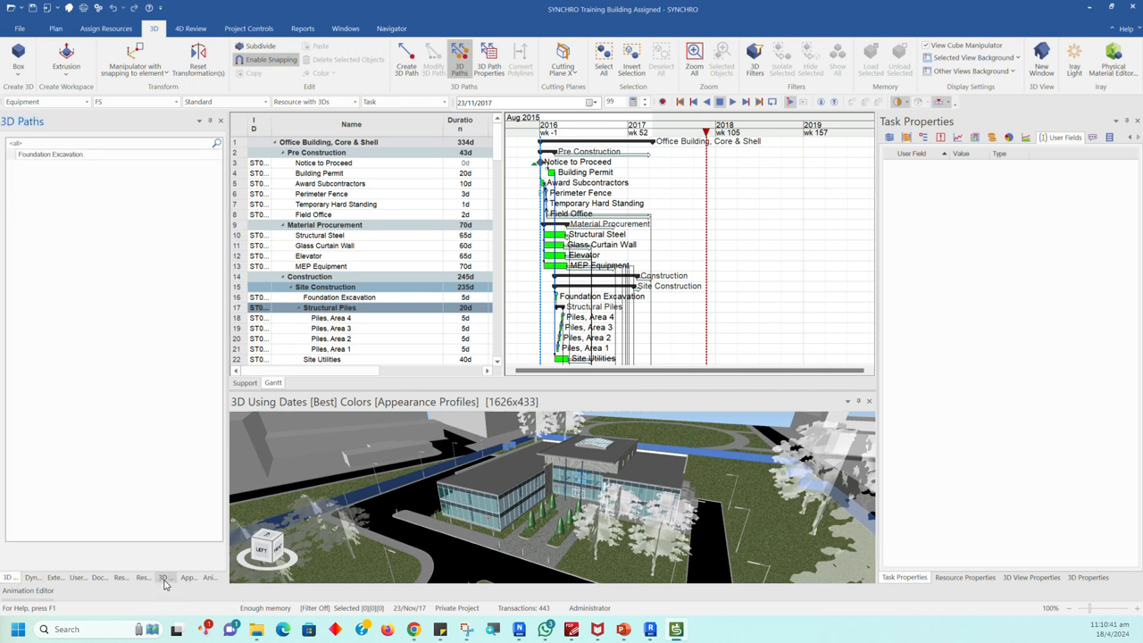
{"action": "left_click", "coordinate": [165, 579]}
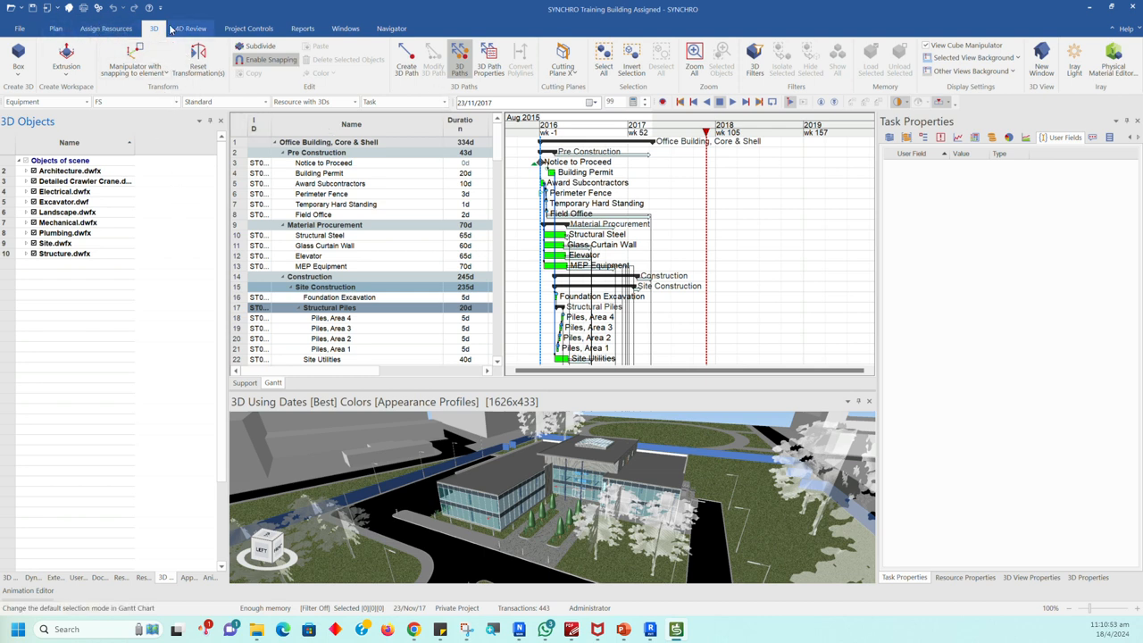
{"action": "left_click", "coordinate": [241, 34]}
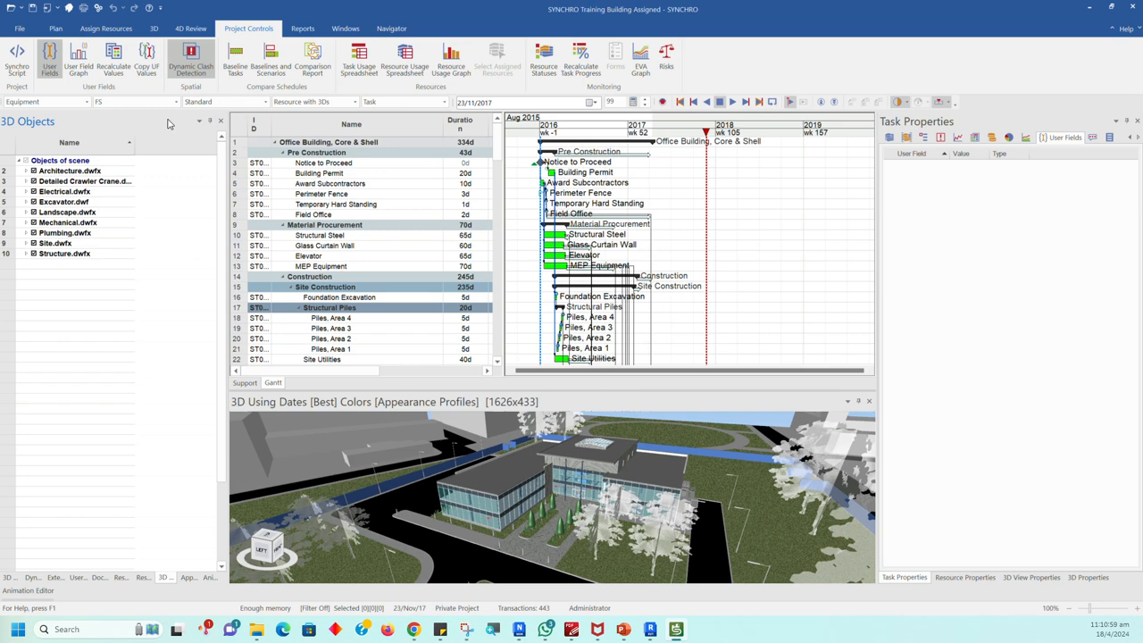
{"action": "left_click", "coordinate": [201, 33]}
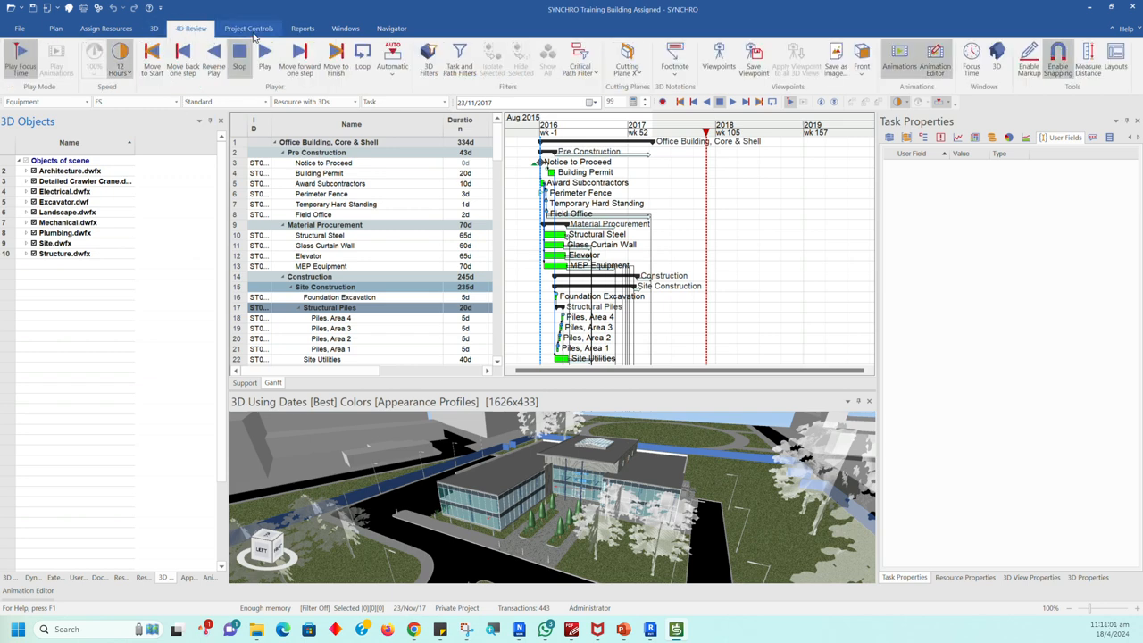
{"action": "left_click", "coordinate": [253, 34]}
{"action": "left_click", "coordinate": [303, 30]}
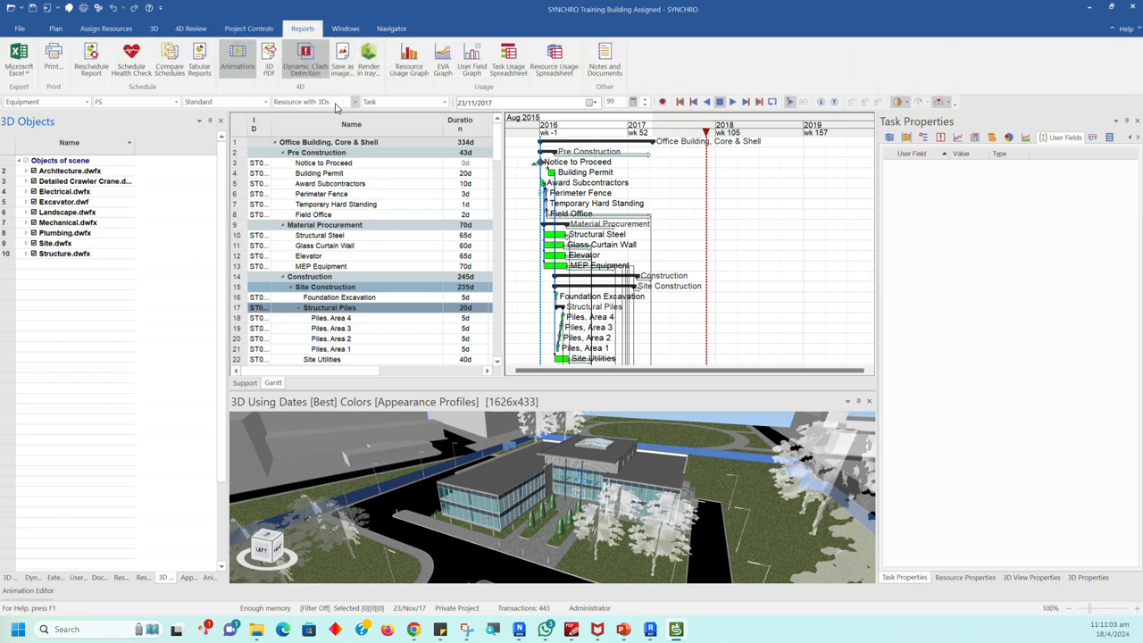
{"action": "left_click", "coordinate": [347, 30]}
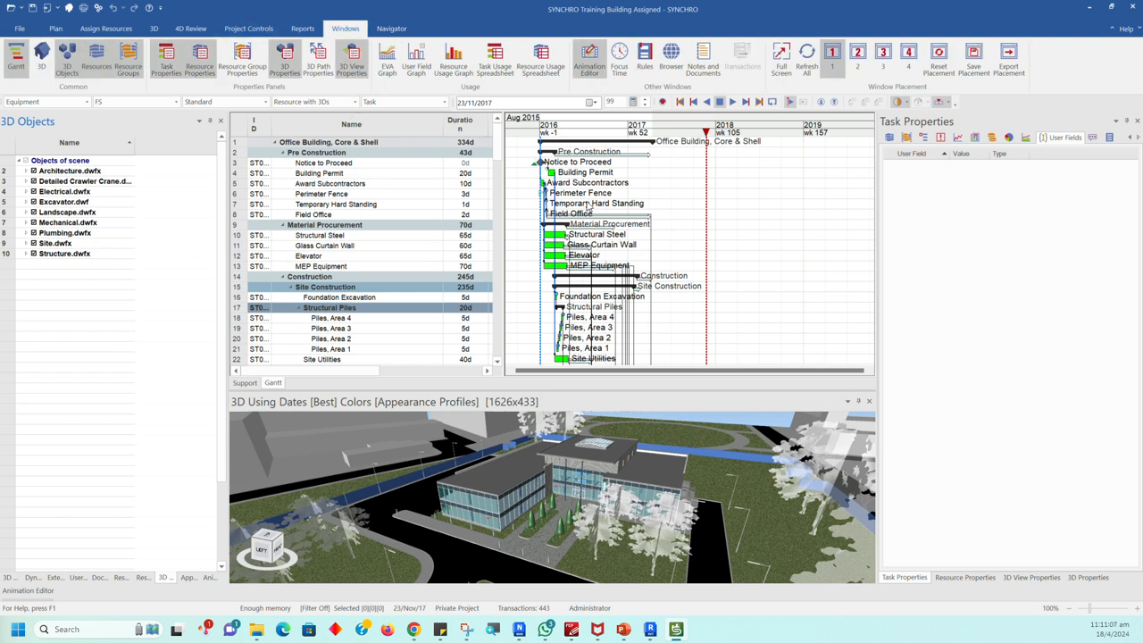
Step: Hide and reshow the 3D Objects window, and replace the existing 3D view with a newly opened one
{"action": "left_click", "coordinate": [70, 71]}
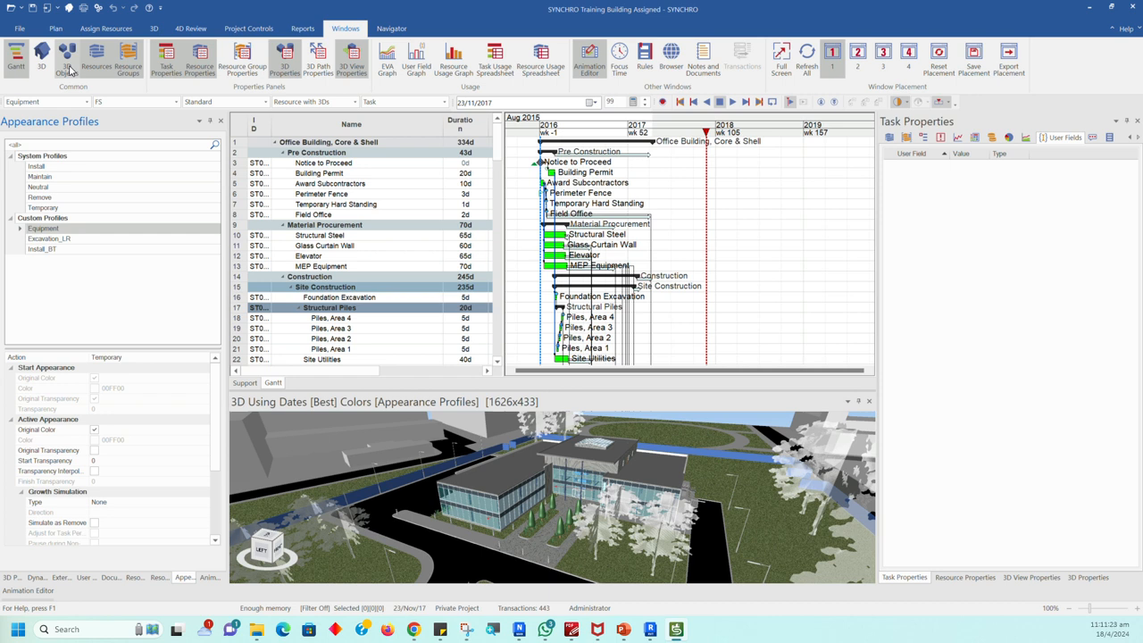
{"action": "left_click", "coordinate": [70, 70]}
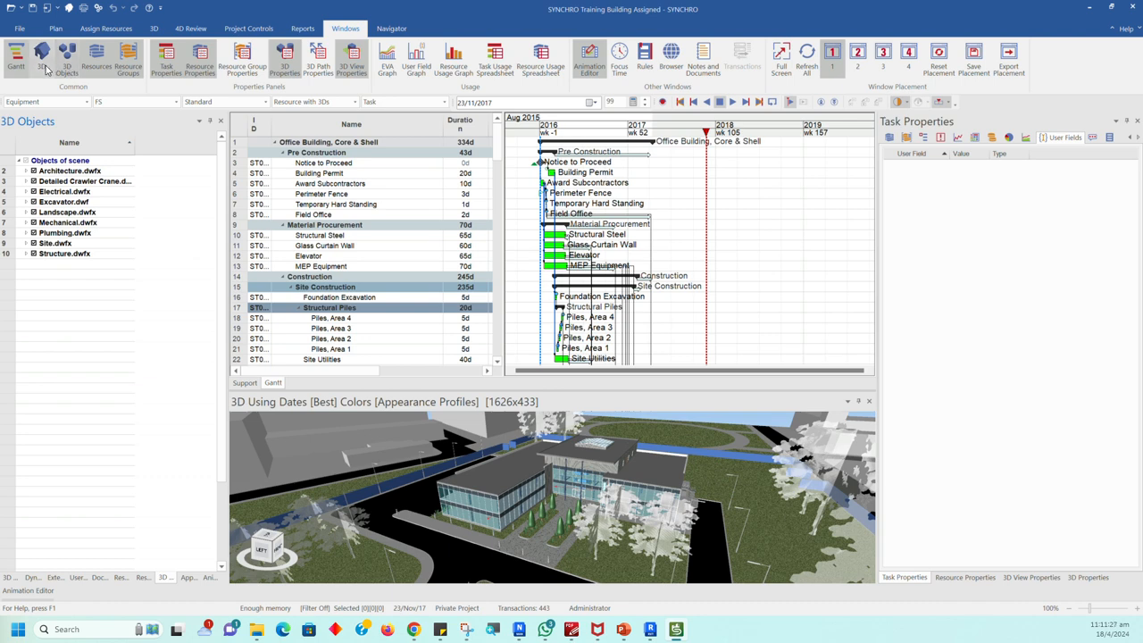
{"action": "left_click", "coordinate": [41, 57]}
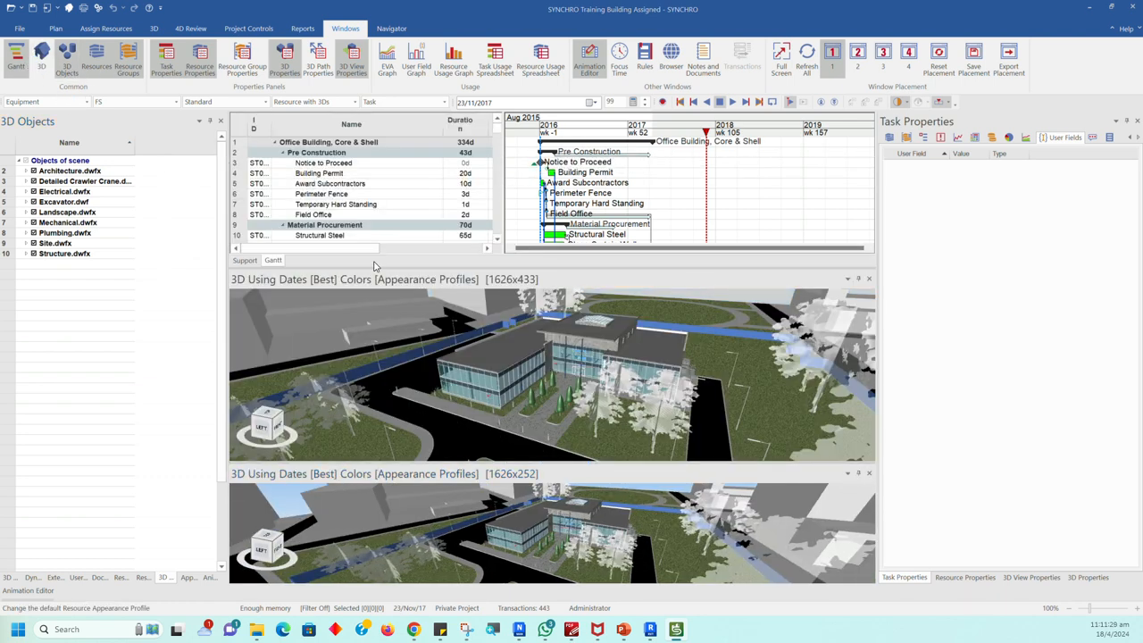
{"action": "left_click", "coordinate": [868, 278]}
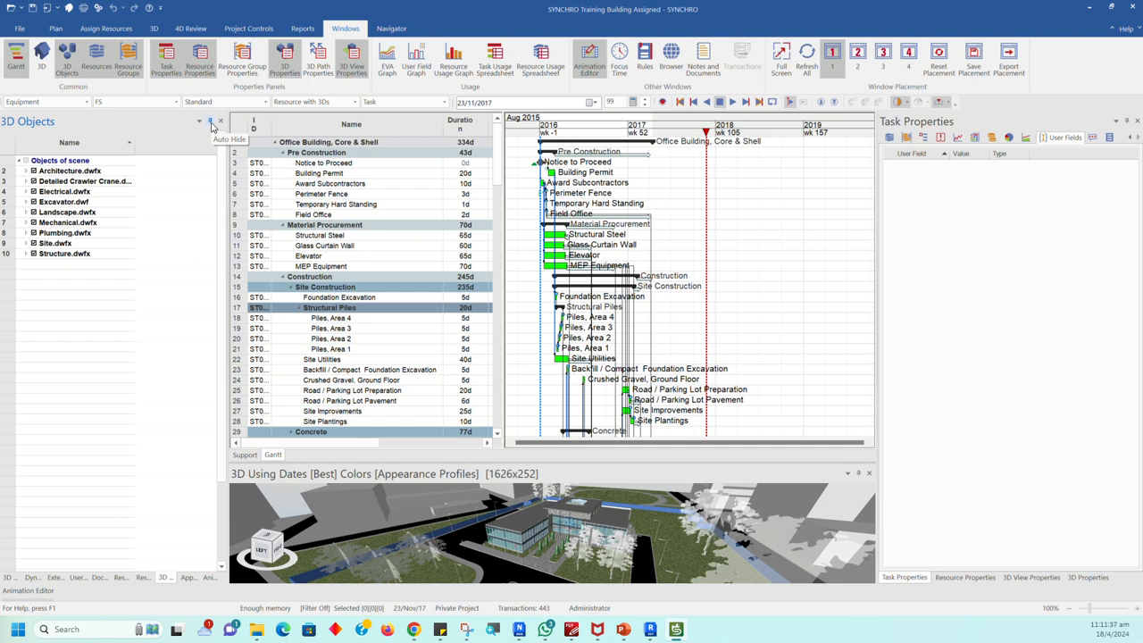
Step: Auto-hide the 3D Objects pane group and pin it back in place, and enlarge the 3D view's height below the Gantt chart
{"action": "left_click", "coordinate": [211, 125]}
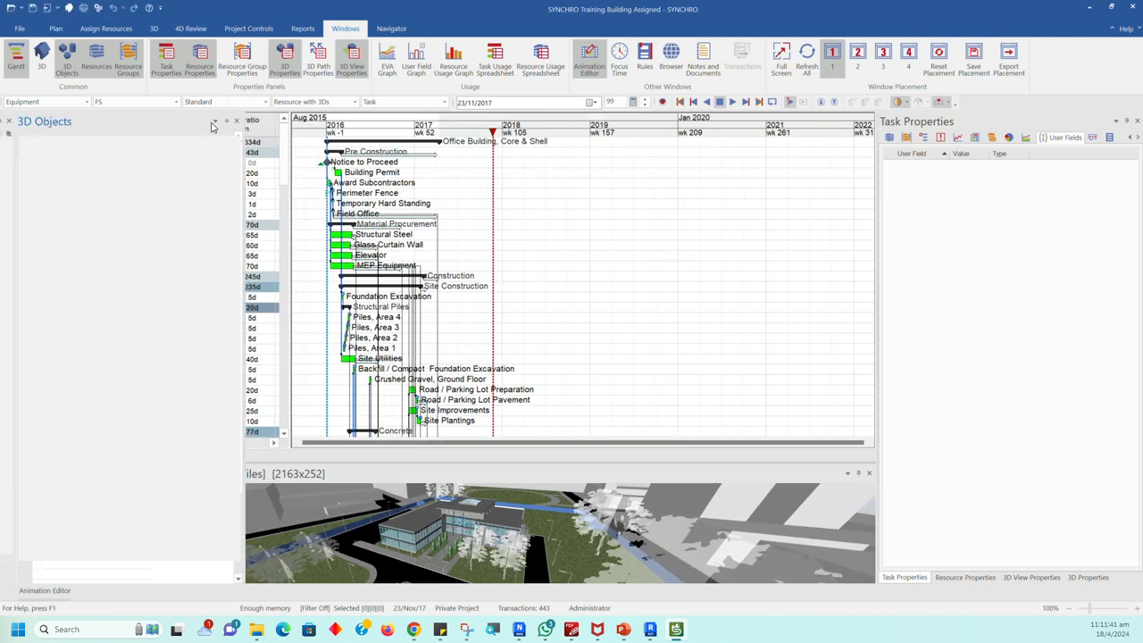
{"action": "mouse_move", "coordinate": [10, 131]}
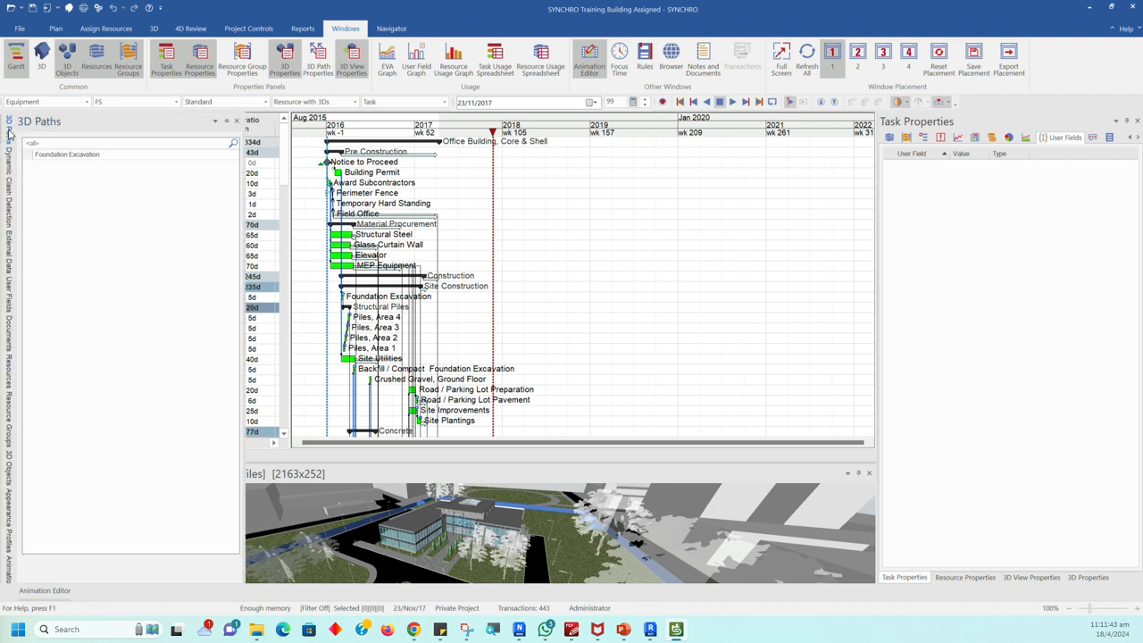
{"action": "left_click", "coordinate": [227, 124]}
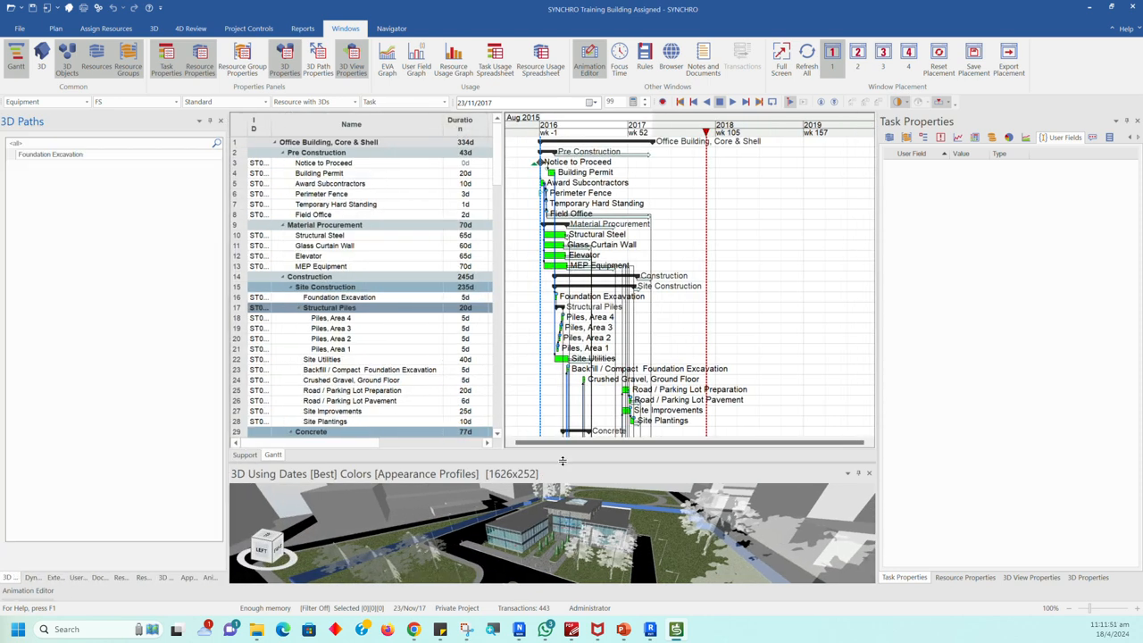
{"action": "left_click_drag", "start_coordinate": [562, 461], "coordinate": [558, 372]}
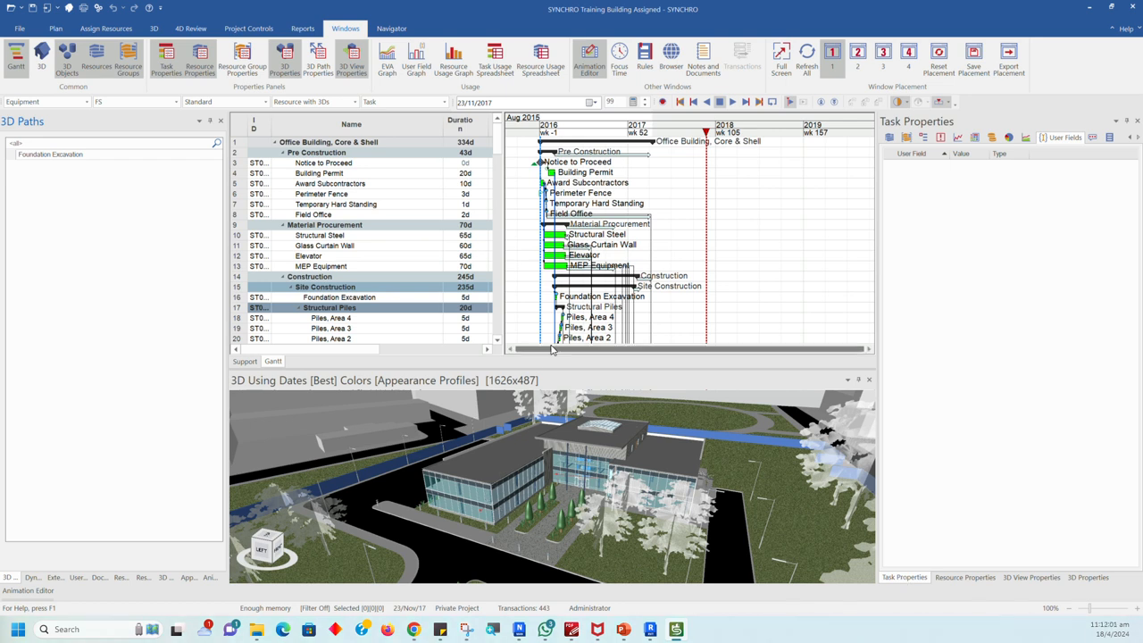
Step: Select the Field Office task, a universal beam 3D object and a universal beam resource, viewing Appearance Profiles and Resource Groups in between
{"action": "left_click", "coordinate": [321, 216]}
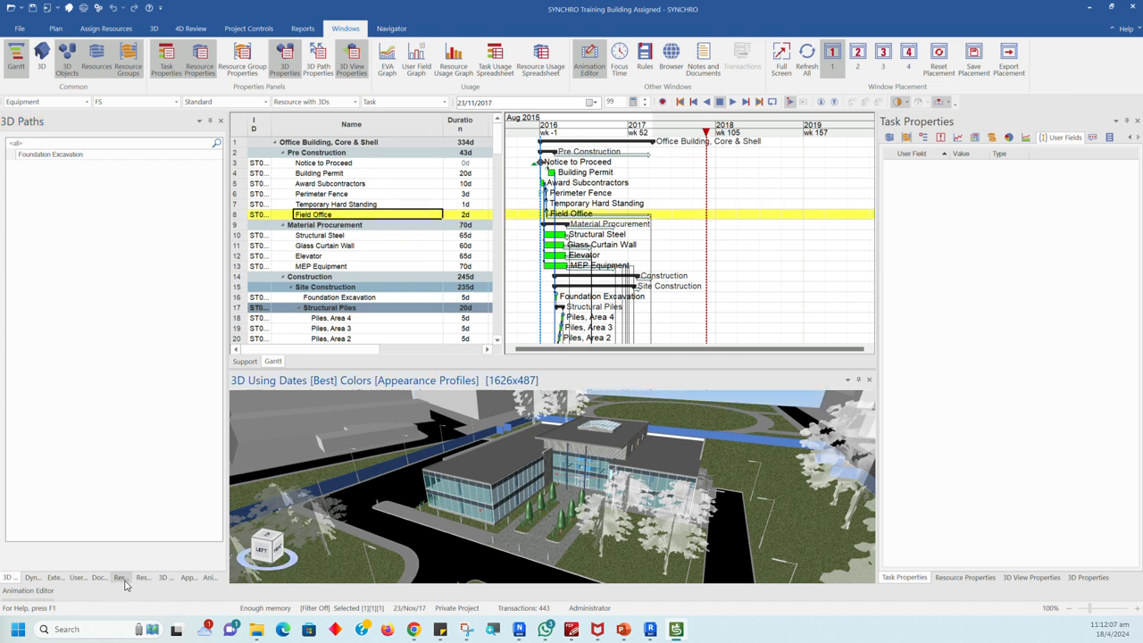
{"action": "left_click", "coordinate": [165, 577]}
{"action": "left_click", "coordinate": [87, 288]}
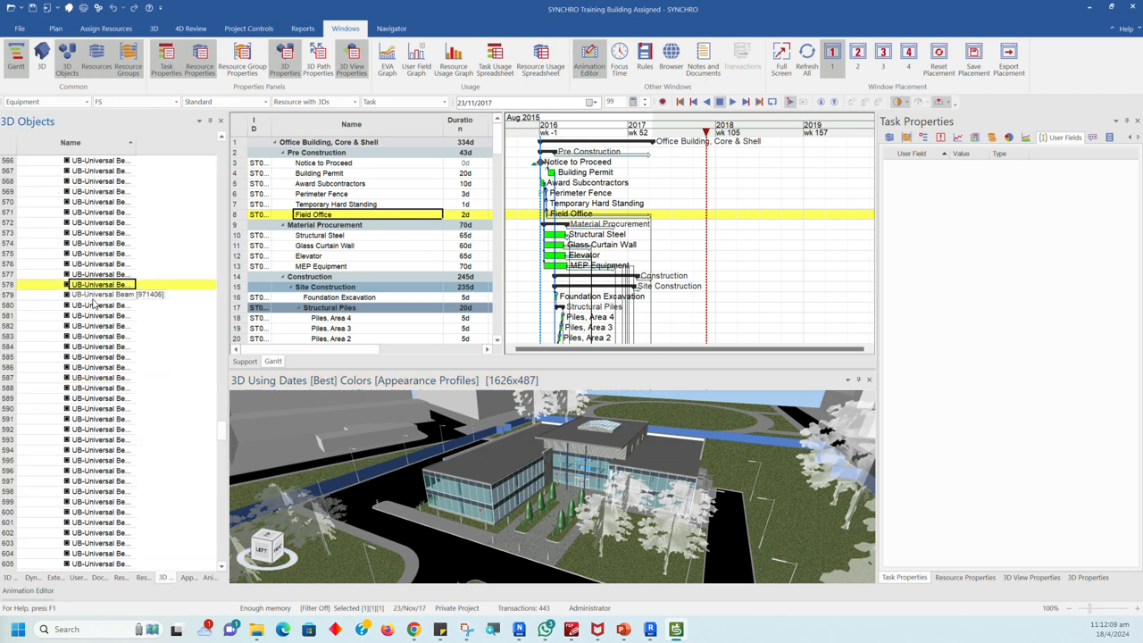
{"action": "left_click", "coordinate": [189, 578]}
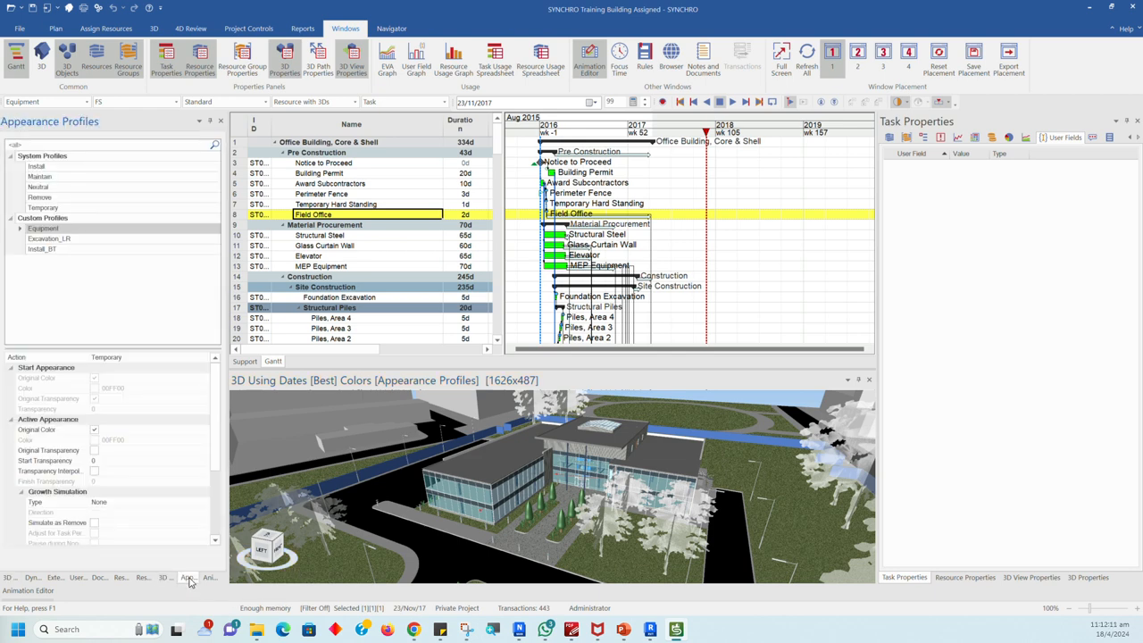
{"action": "left_click", "coordinate": [143, 578]}
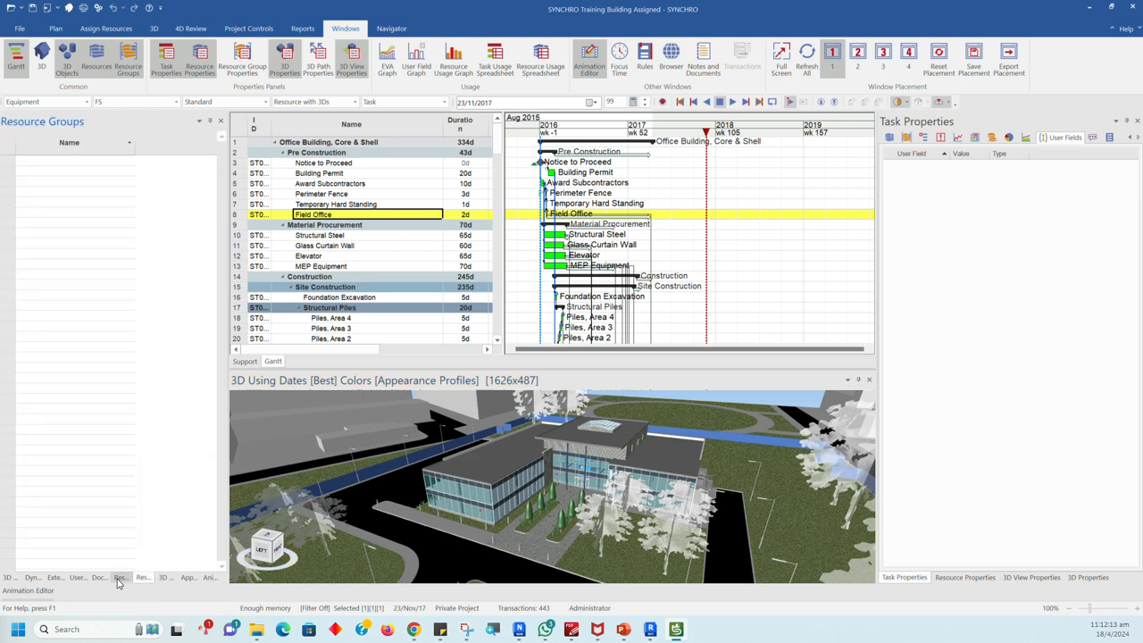
{"action": "left_click", "coordinate": [121, 578]}
{"action": "left_click", "coordinate": [104, 388]}
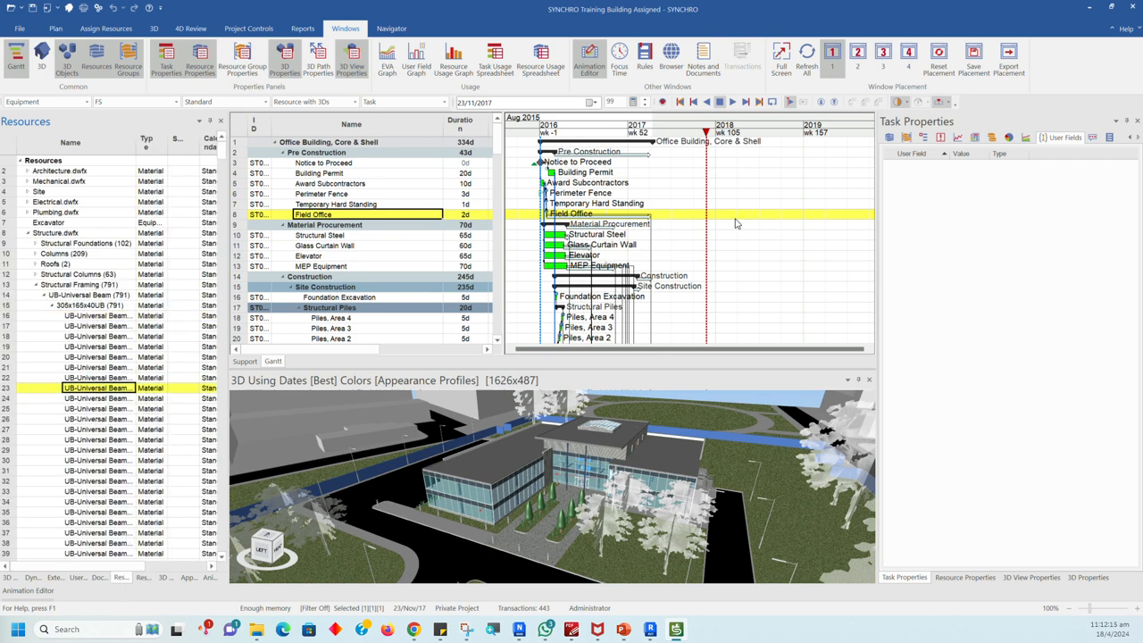
Step: Examine the resources assigned to the Field Office task, and the Resource Properties, 3D View Properties and 3D Properties
{"action": "left_click", "coordinate": [946, 578]}
{"action": "left_click", "coordinate": [905, 577]}
{"action": "left_click", "coordinate": [906, 137]}
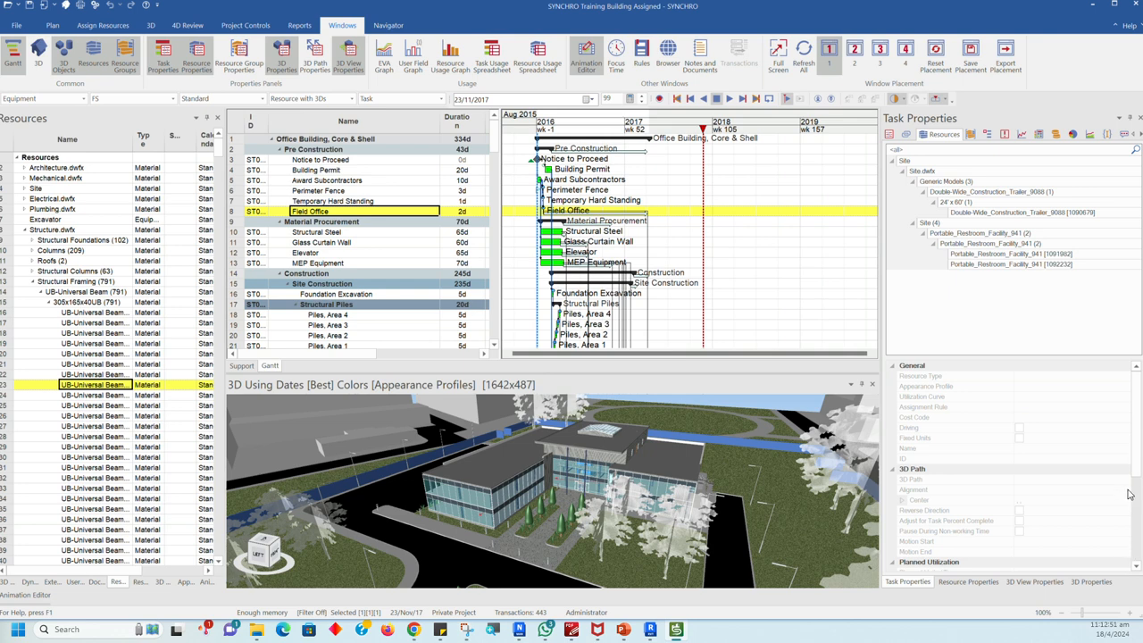
{"action": "left_click", "coordinate": [971, 582]}
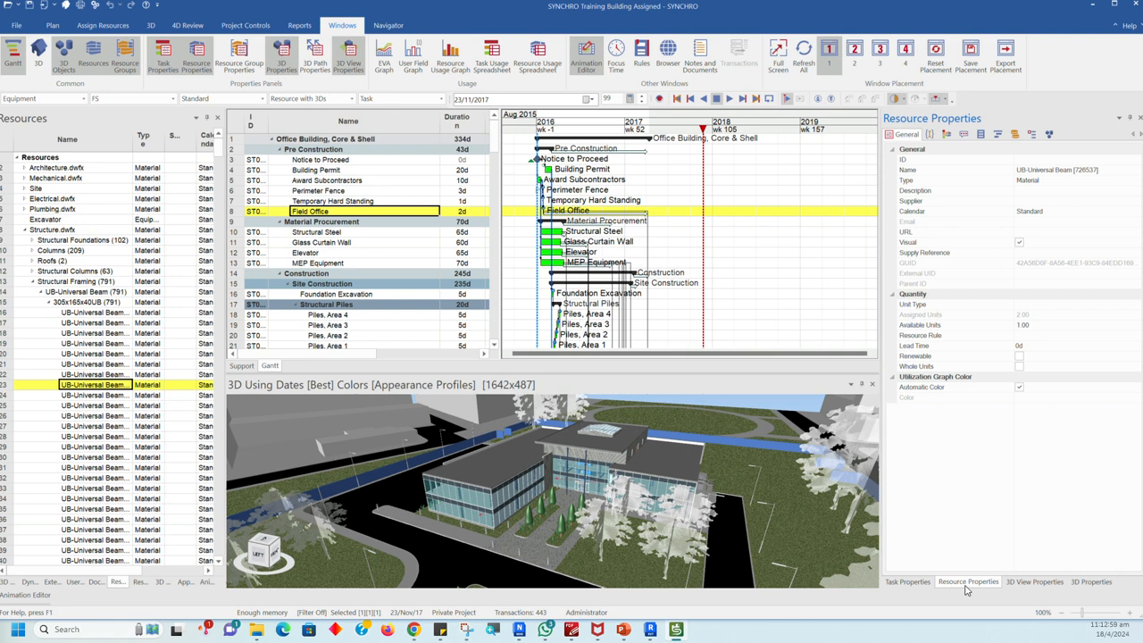
{"action": "left_click", "coordinate": [1032, 582]}
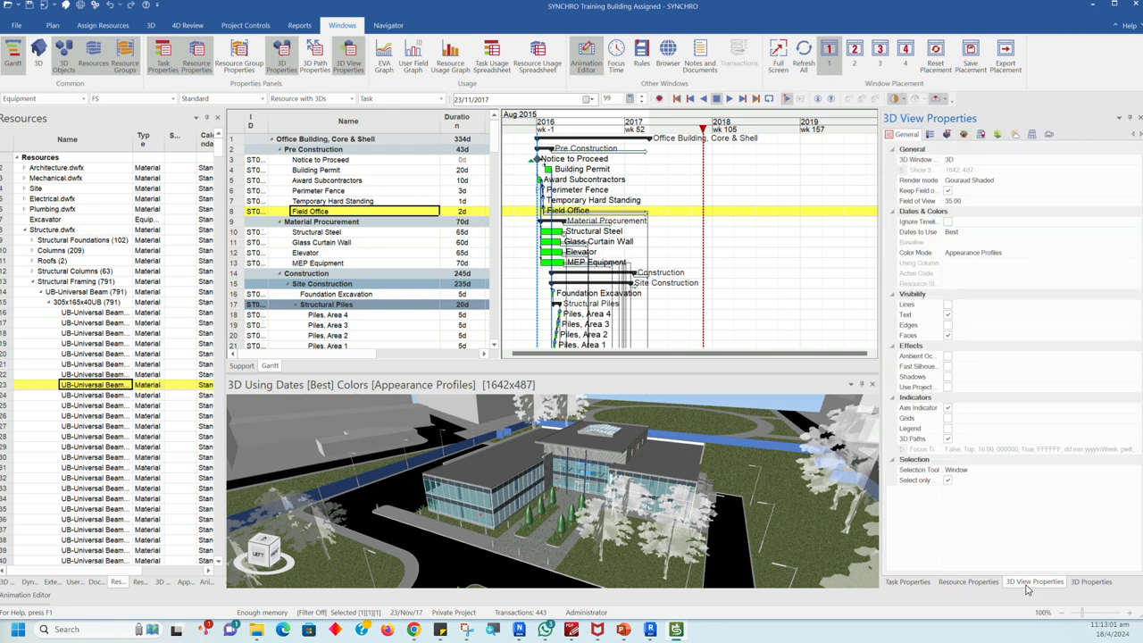
{"action": "left_click", "coordinate": [1088, 582]}
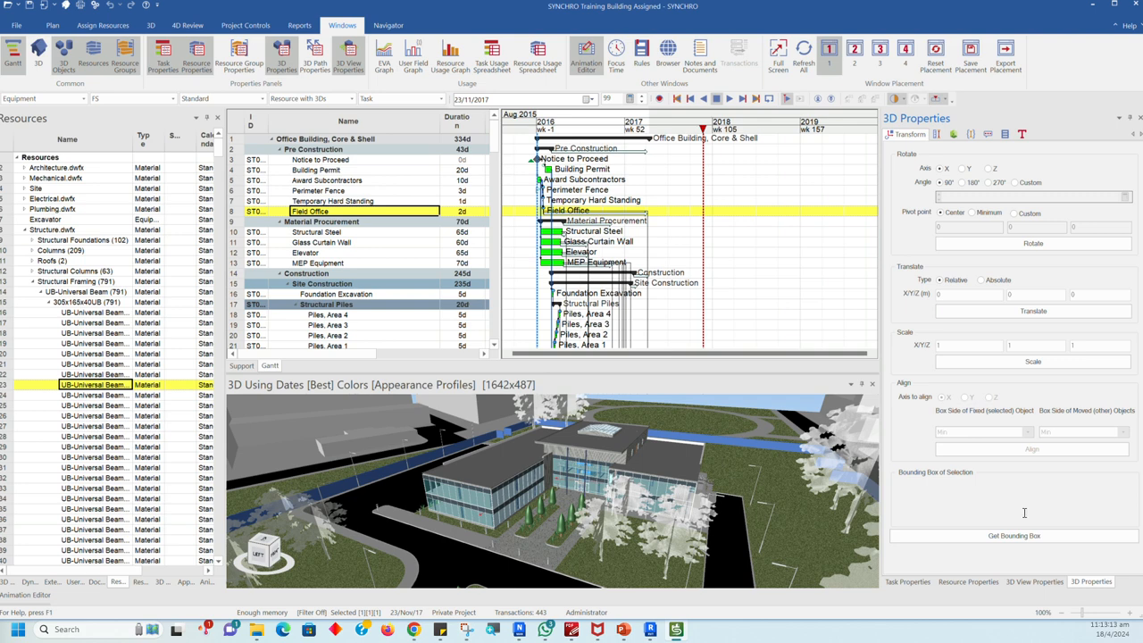
Step: Try out the Axis Indicator, Grids, Legend and 3D Paths indicators in the 3D View Properties, restoring their original settings
{"action": "left_click", "coordinate": [1031, 582]}
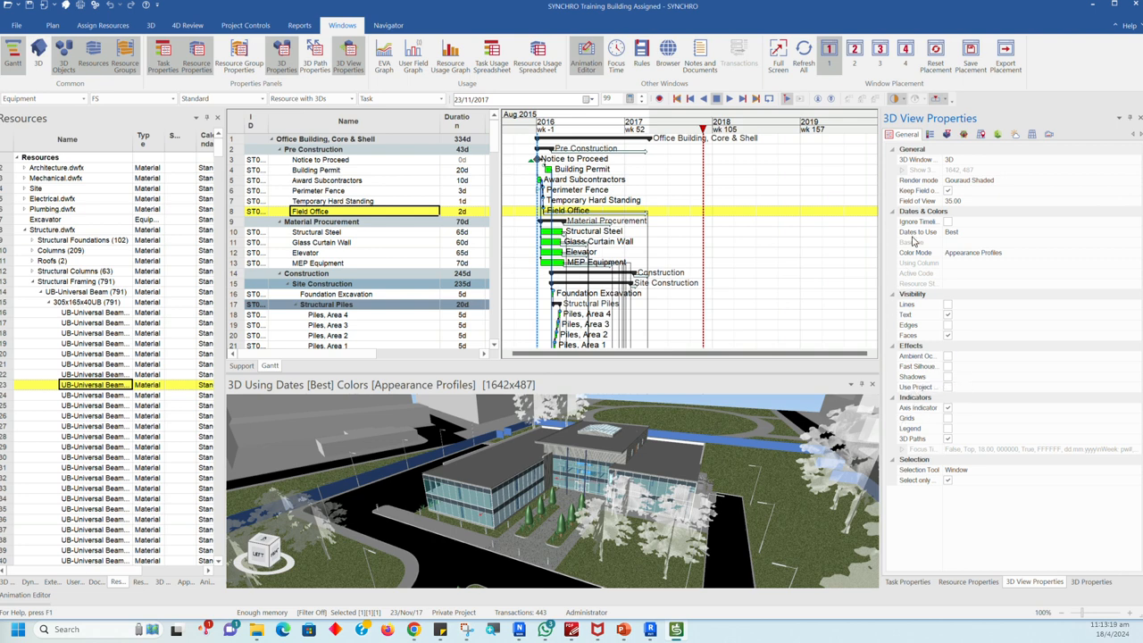
{"action": "left_click", "coordinate": [947, 408]}
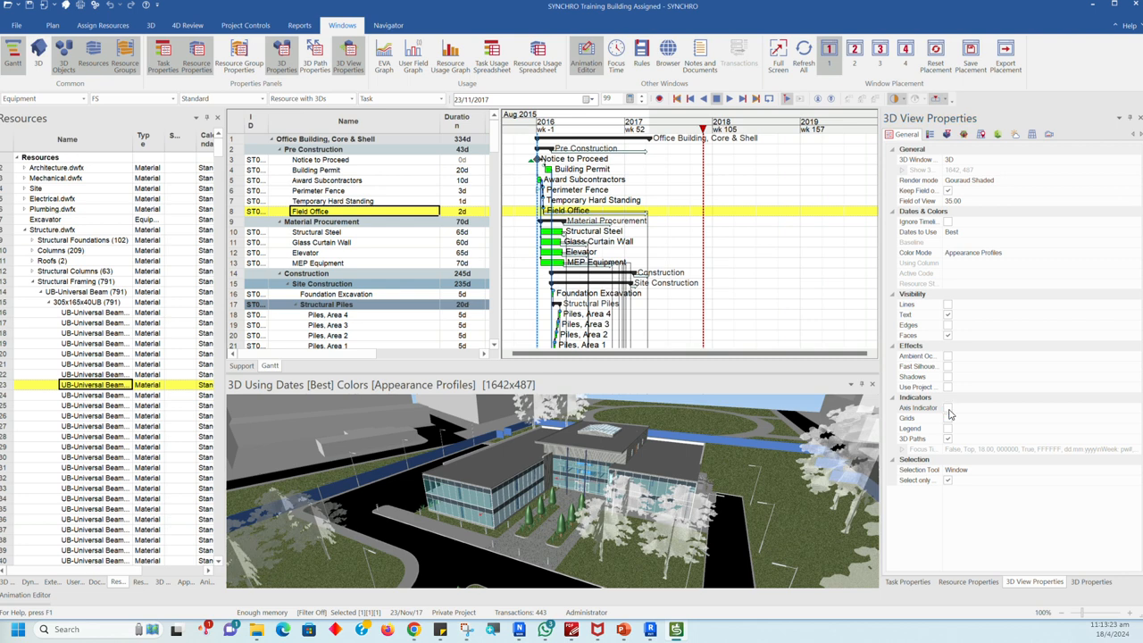
{"action": "left_click", "coordinate": [948, 408]}
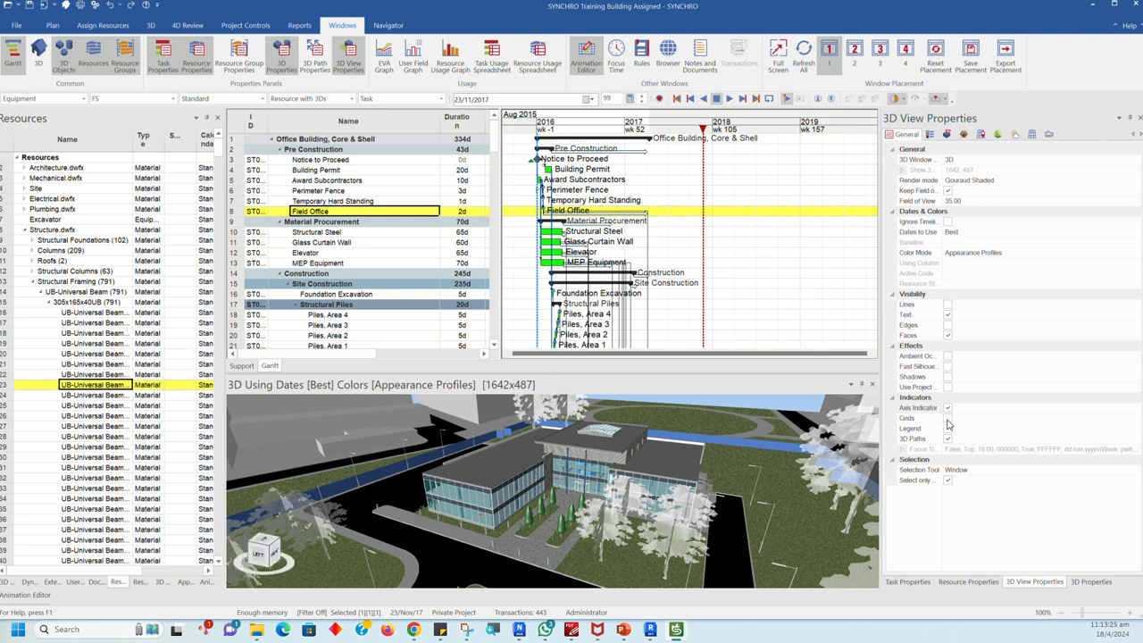
{"action": "left_click", "coordinate": [947, 418]}
{"action": "left_click", "coordinate": [948, 420]}
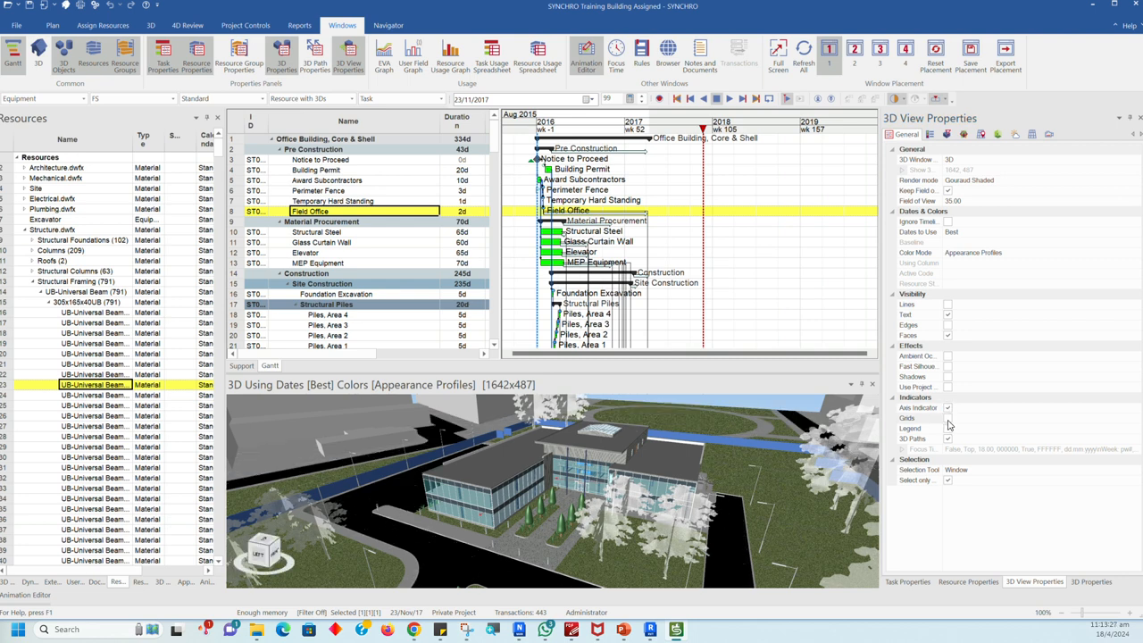
{"action": "left_click", "coordinate": [948, 429]}
{"action": "left_click", "coordinate": [949, 431]}
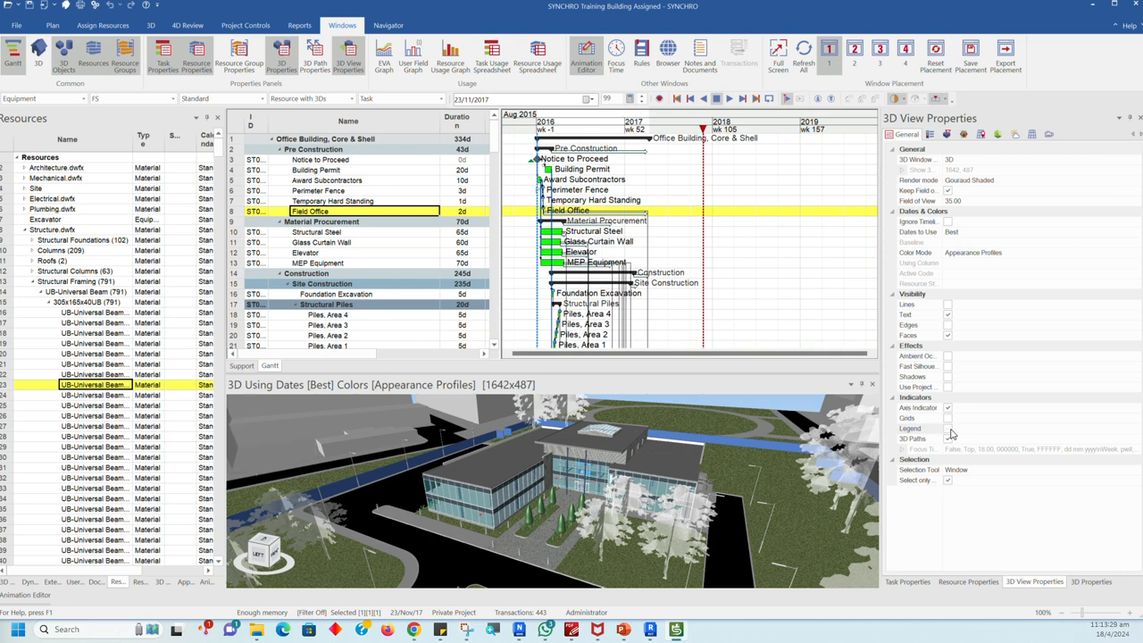
{"action": "left_click", "coordinate": [948, 440]}
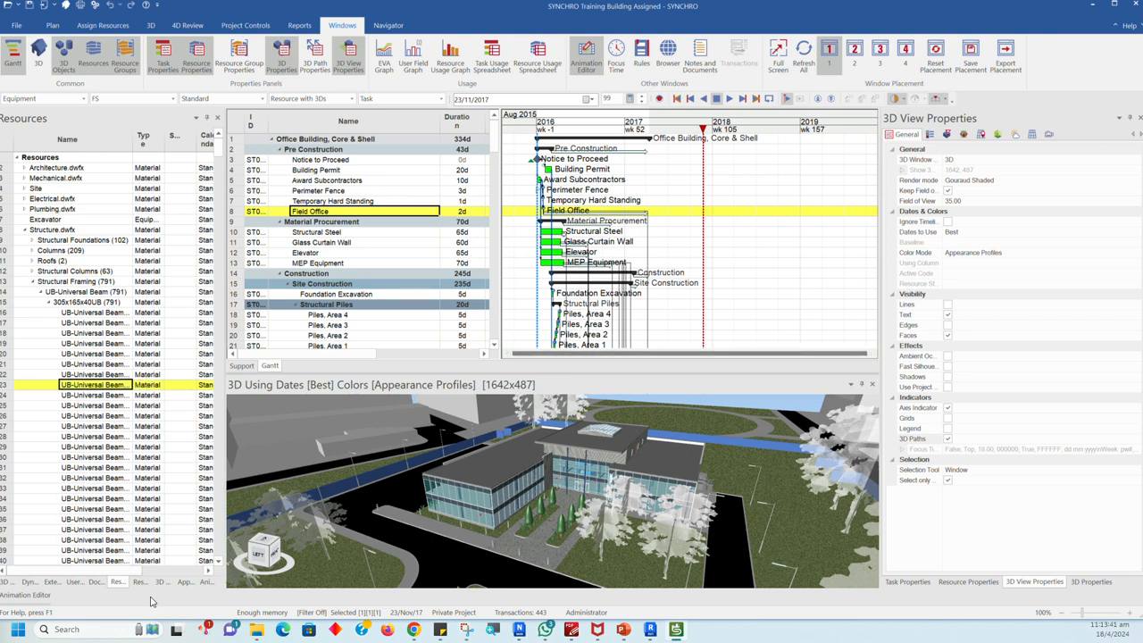
Step: Dock the 3D Objects window as a separate pane beside Appearance Profiles and widen it to show the object names
{"action": "left_click", "coordinate": [185, 581]}
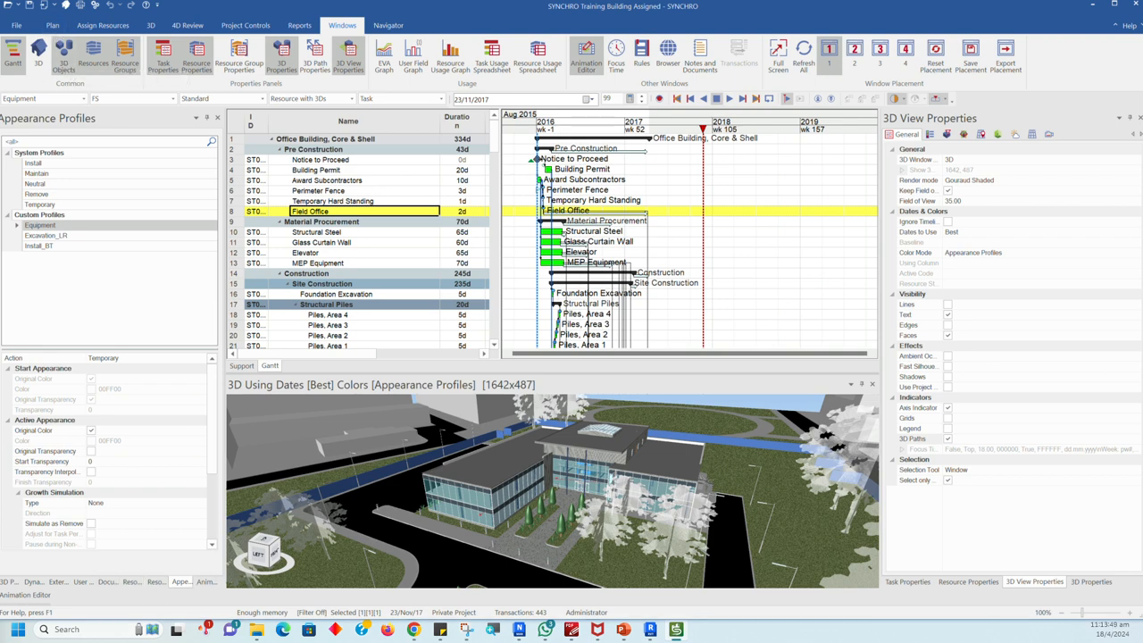
{"action": "left_click", "coordinate": [63, 56]}
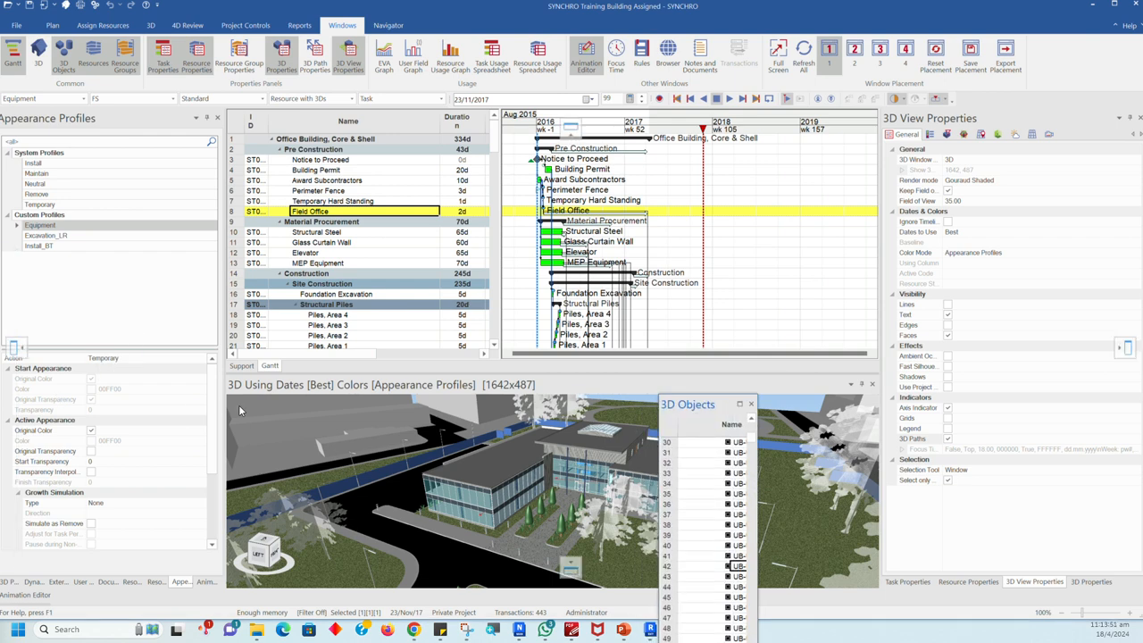
{"action": "left_click_drag", "start_coordinate": [99, 289], "coordinate": [16, 349]}
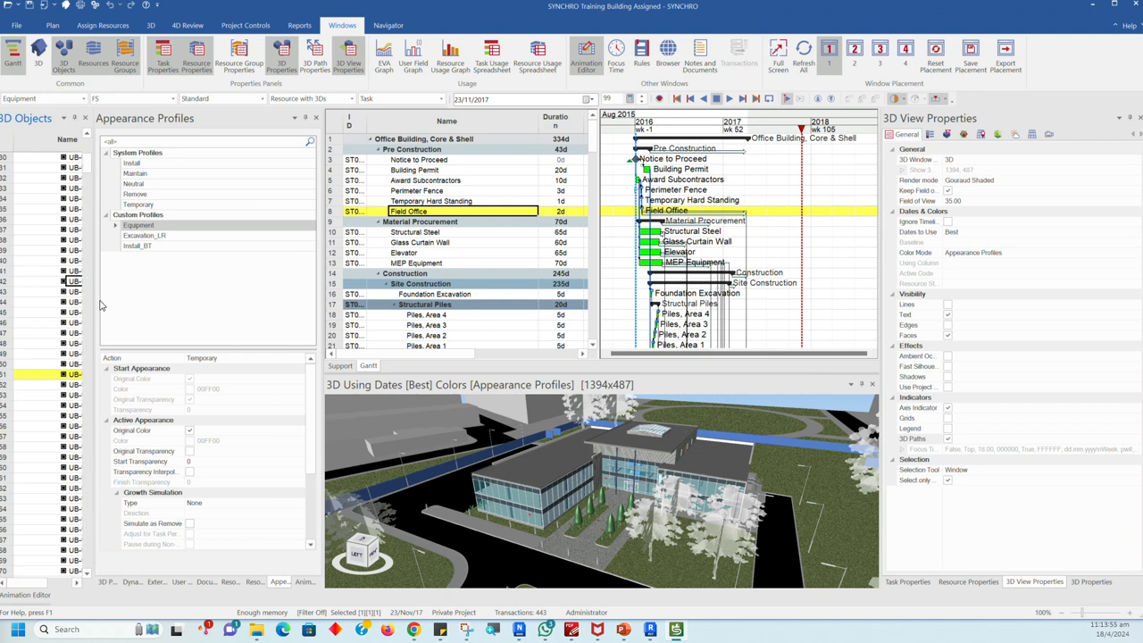
{"action": "left_click_drag", "start_coordinate": [93, 301], "coordinate": [187, 302]}
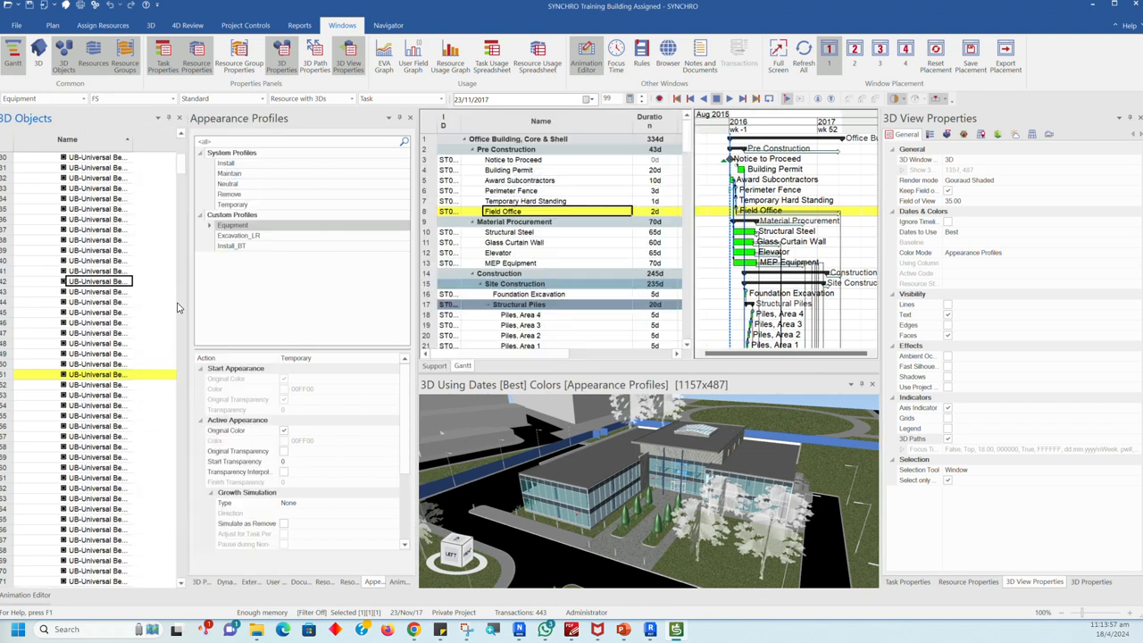
Step: Collapse the Structure.dwfx branch in the 3D Objects tree
{"action": "scroll", "coordinate": [181, 168], "scroll_direction": "up", "scroll_amount": 10}
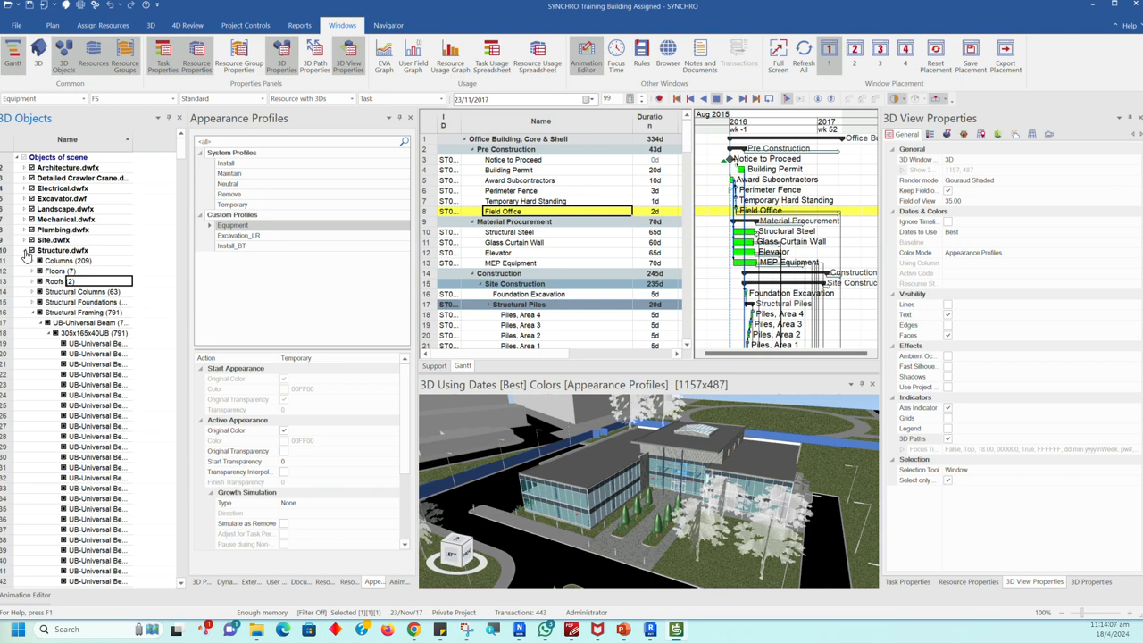
{"action": "left_click", "coordinate": [26, 251]}
{"action": "left_click", "coordinate": [26, 251]}
{"action": "left_click", "coordinate": [26, 251]}
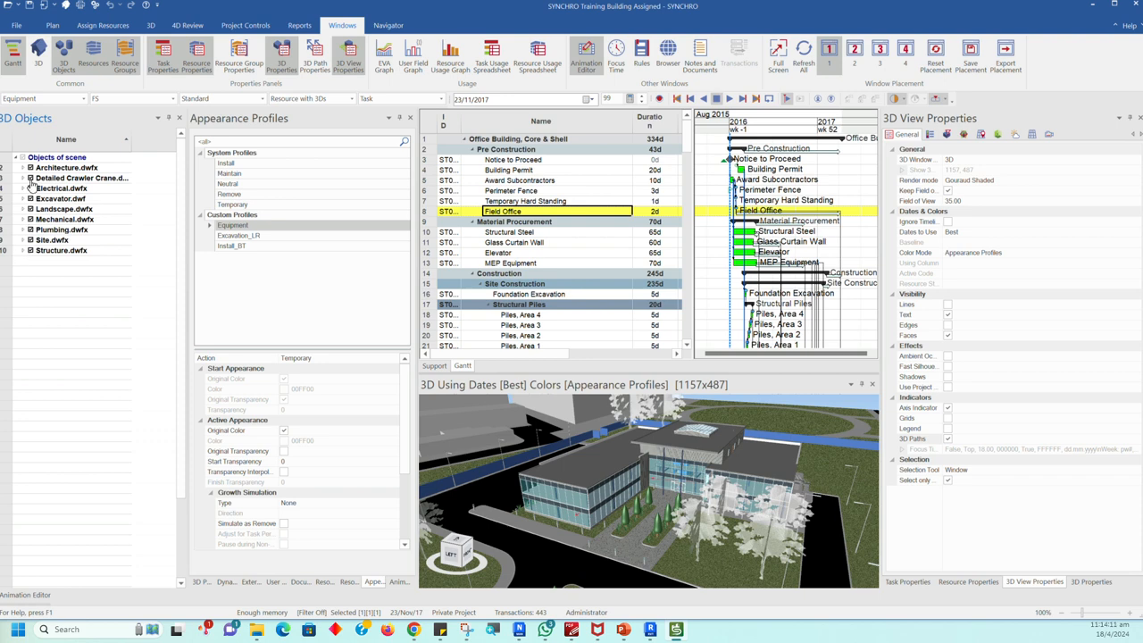
{"action": "right_click", "coordinate": [20, 159]}
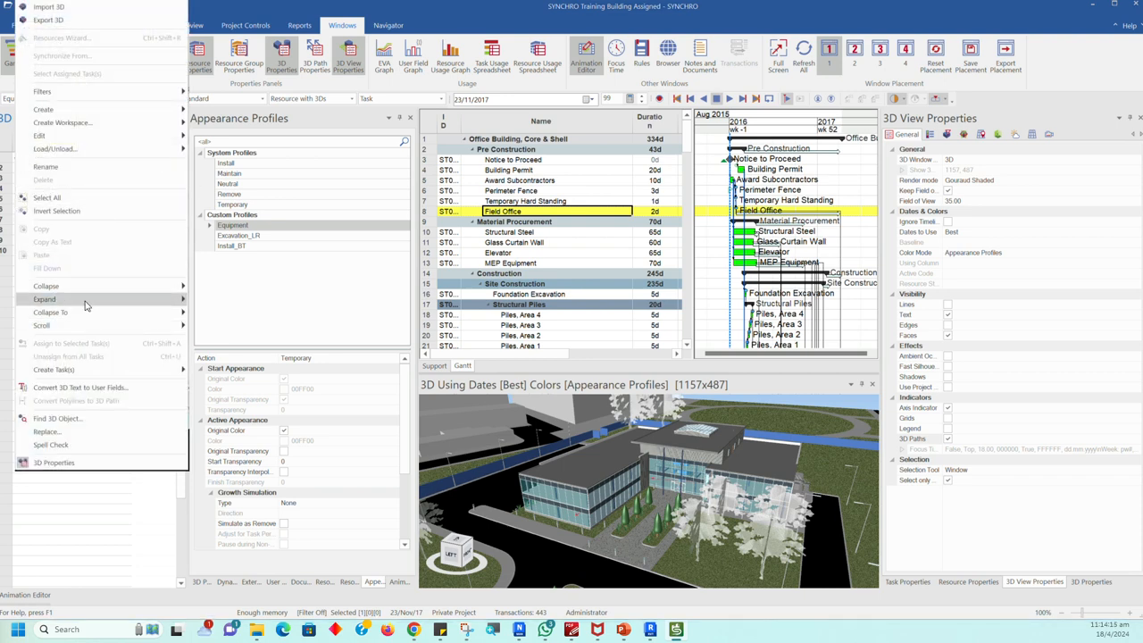
{"action": "mouse_move", "coordinate": [89, 303]}
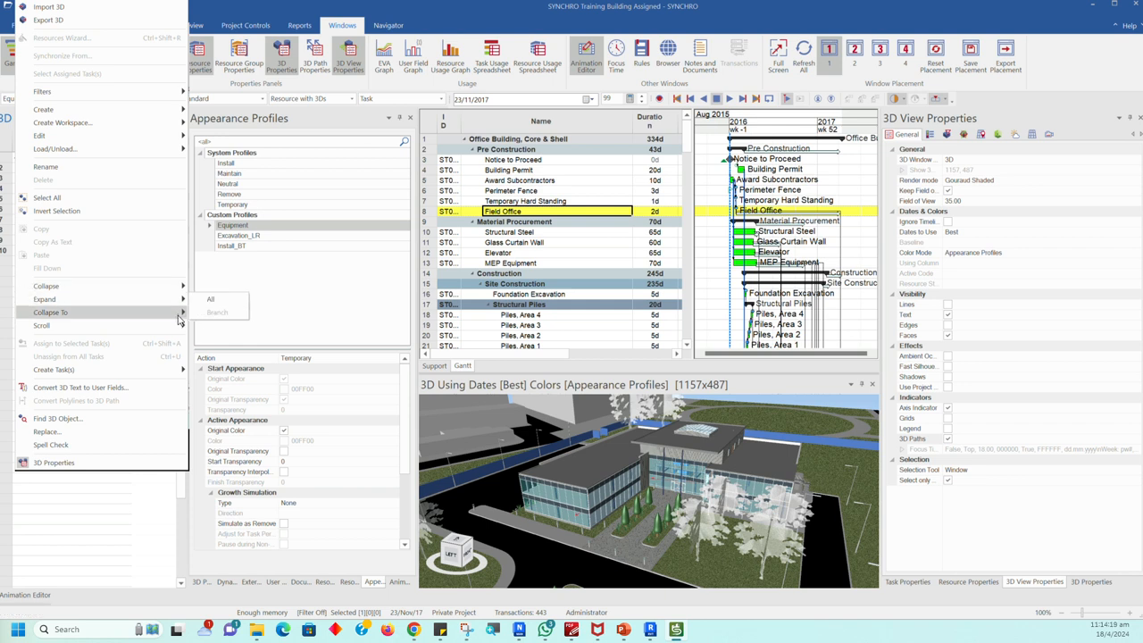
{"action": "mouse_move", "coordinate": [183, 315]}
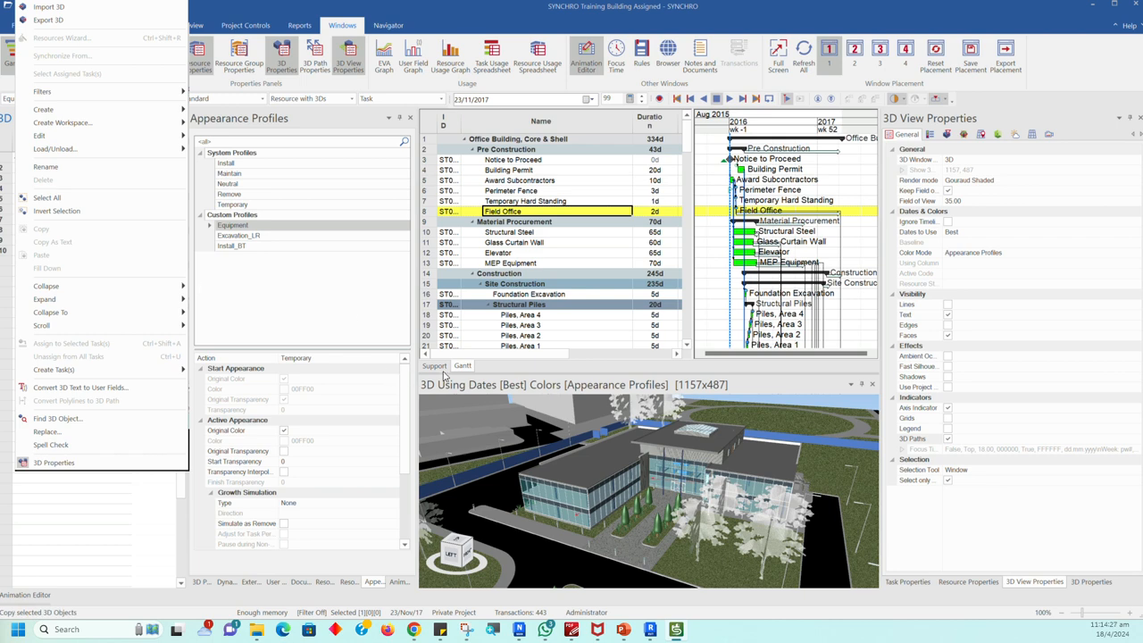
{"action": "left_click", "coordinate": [147, 559]}
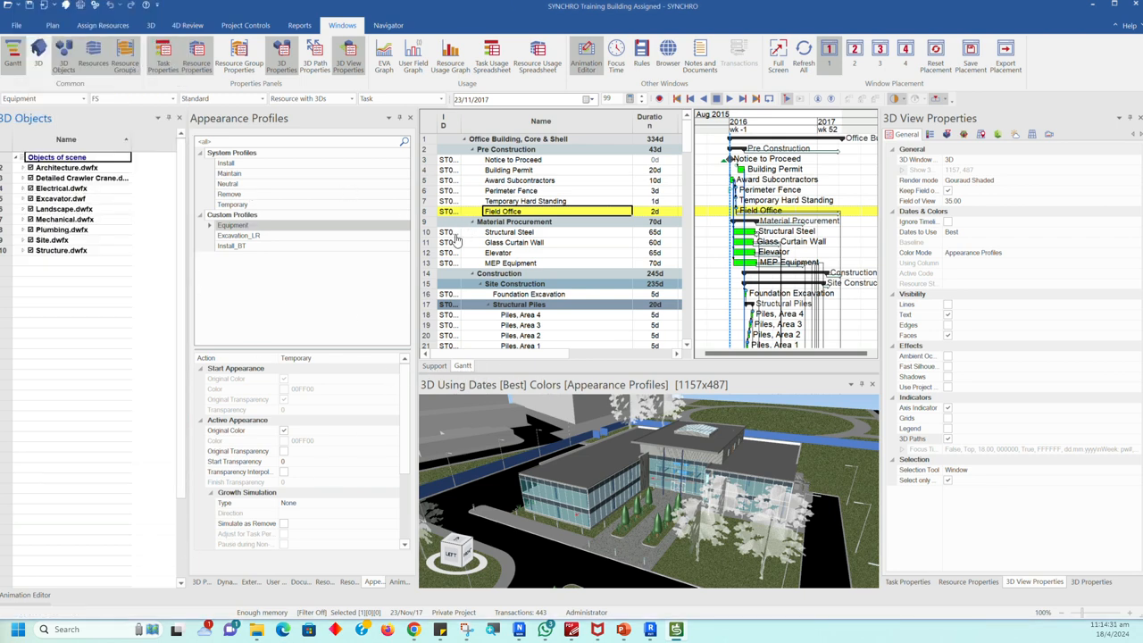
Step: Collapse all tasks in the Gantt table and expand the Office Building, Core & Shell branch again
{"action": "left_click", "coordinate": [465, 143]}
{"action": "right_click", "coordinate": [465, 143]}
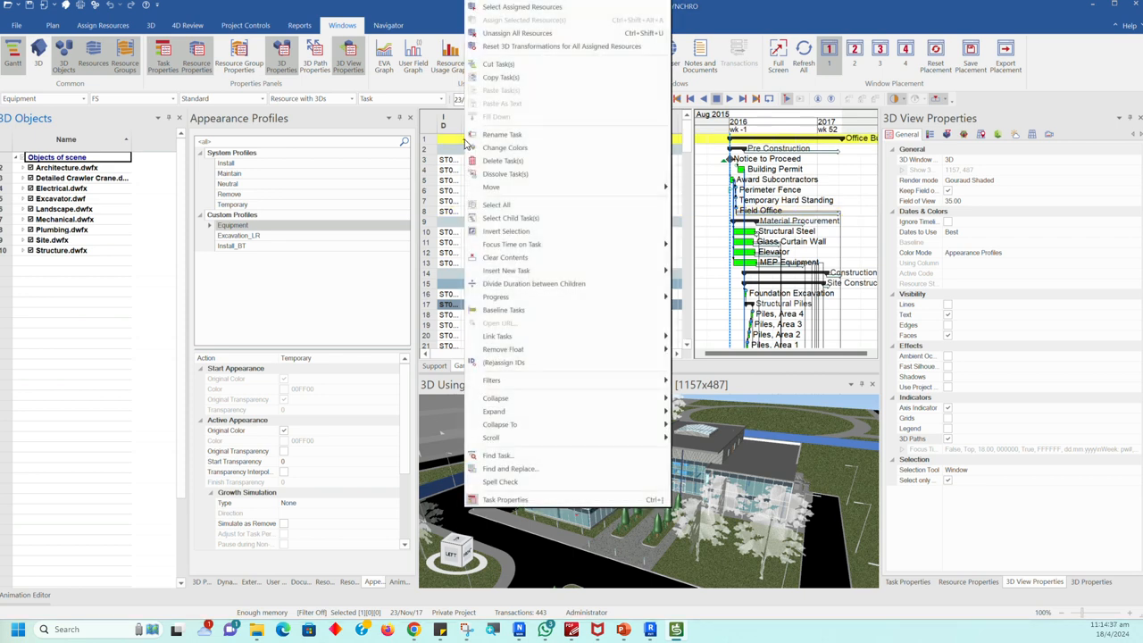
{"action": "mouse_move", "coordinate": [553, 401]}
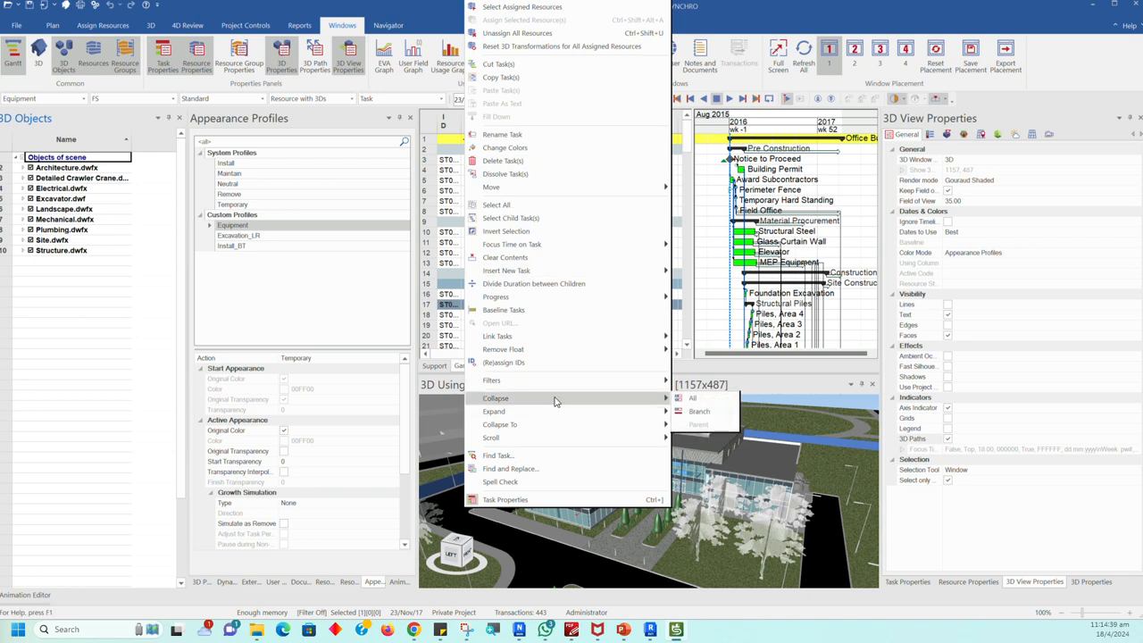
{"action": "left_click", "coordinate": [690, 401]}
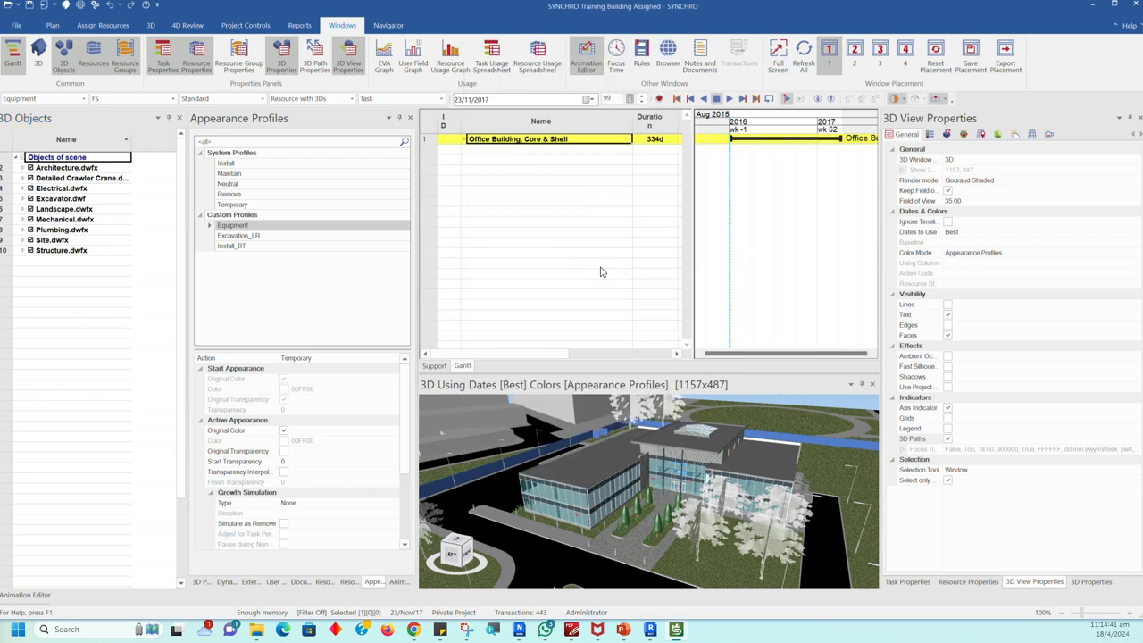
{"action": "right_click", "coordinate": [464, 144]}
{"action": "mouse_move", "coordinate": [558, 411]}
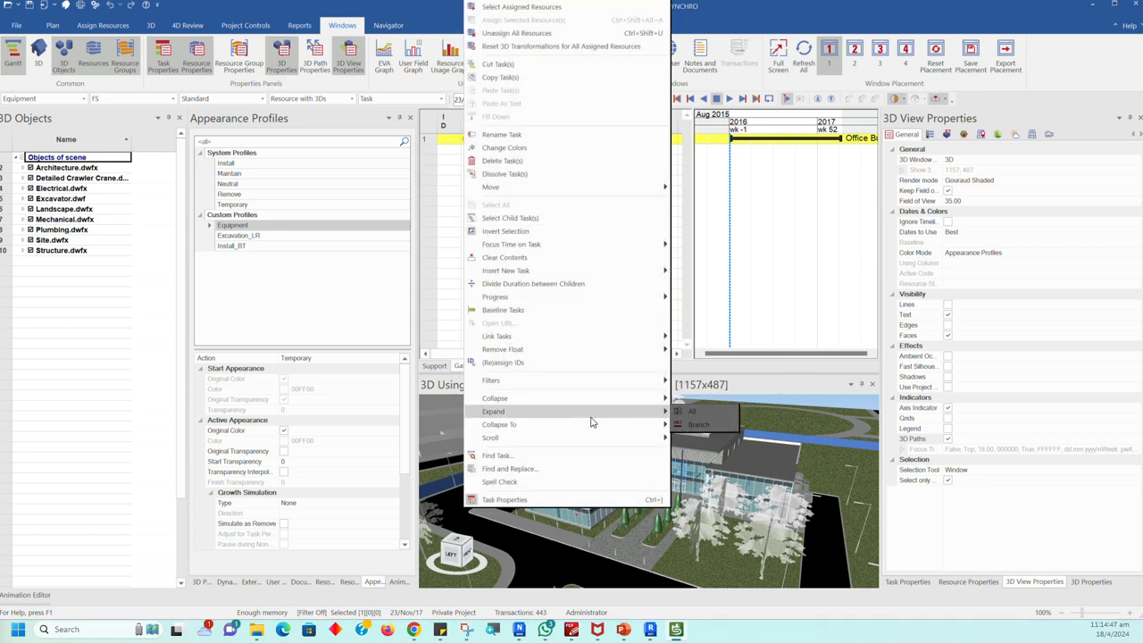
{"action": "left_click", "coordinate": [692, 425]}
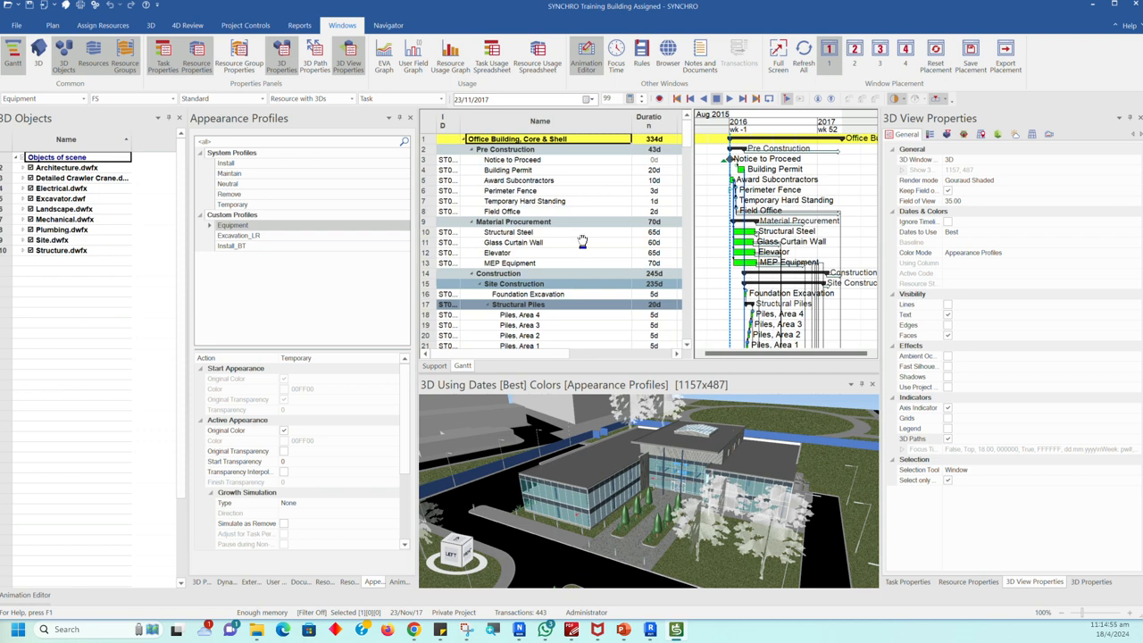
Step: Examine the durations and start dates of the tasks from Pre Construction down to the Slab on Deck, 1st Floor group
{"action": "middle_click_drag", "start_coordinate": [582, 241], "coordinate": [557, 255]}
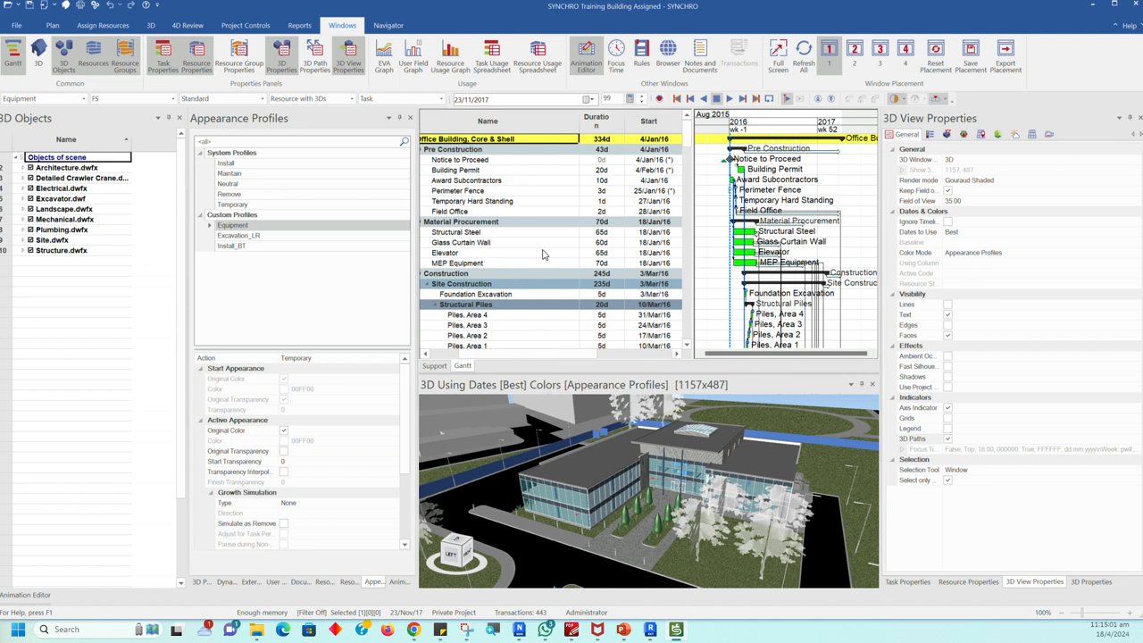
{"action": "scroll", "coordinate": [542, 254], "scroll_direction": "down", "scroll_amount": 1}
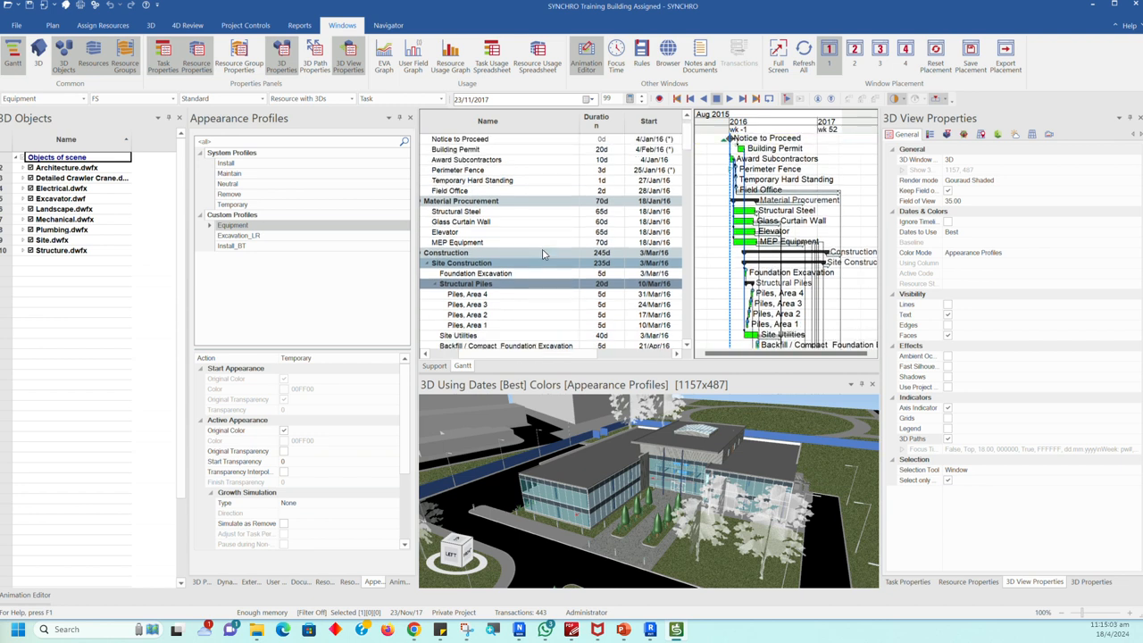
{"action": "scroll", "coordinate": [542, 254], "scroll_direction": "down", "scroll_amount": 2}
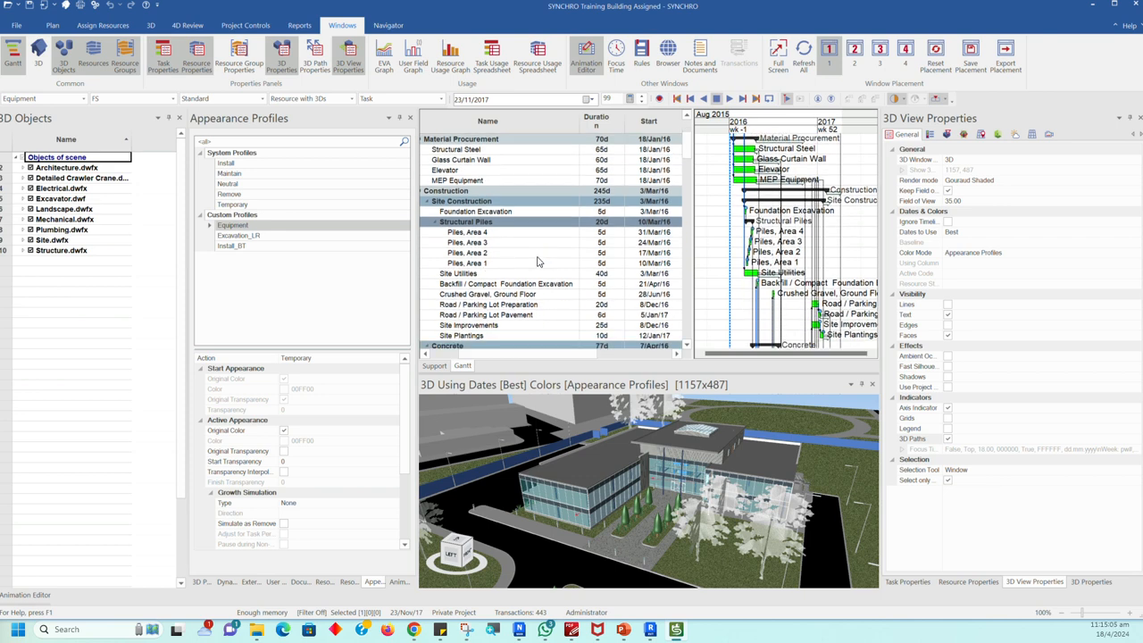
{"action": "scroll", "coordinate": [540, 265], "scroll_direction": "down", "scroll_amount": 1}
{"action": "scroll", "coordinate": [539, 265], "scroll_direction": "down", "scroll_amount": 3}
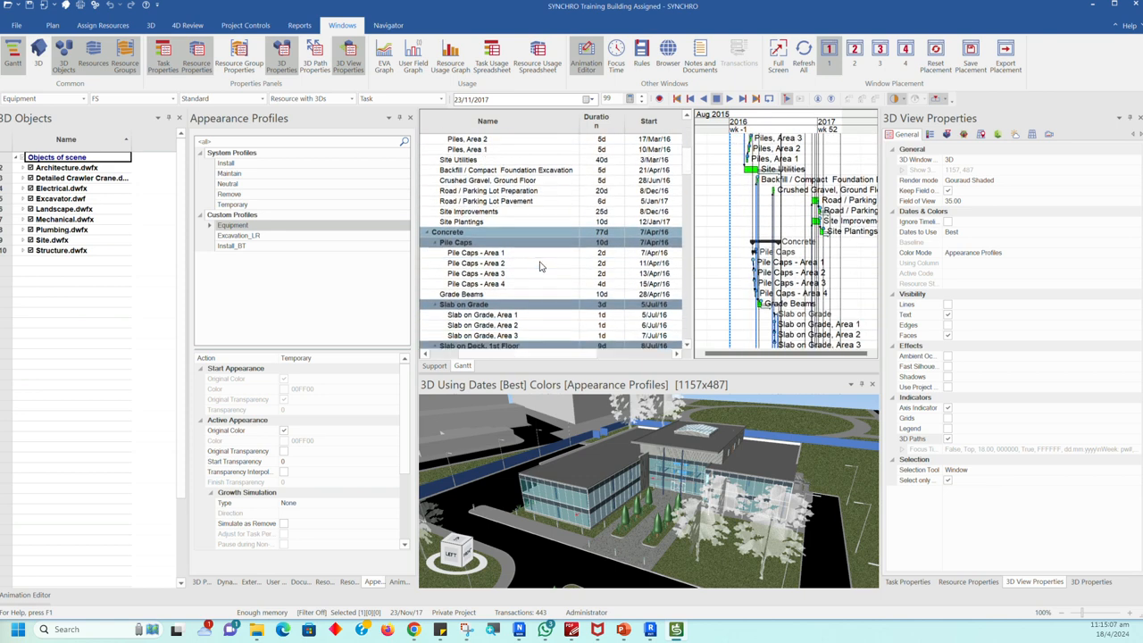
{"action": "scroll", "coordinate": [539, 265], "scroll_direction": "down", "scroll_amount": 1}
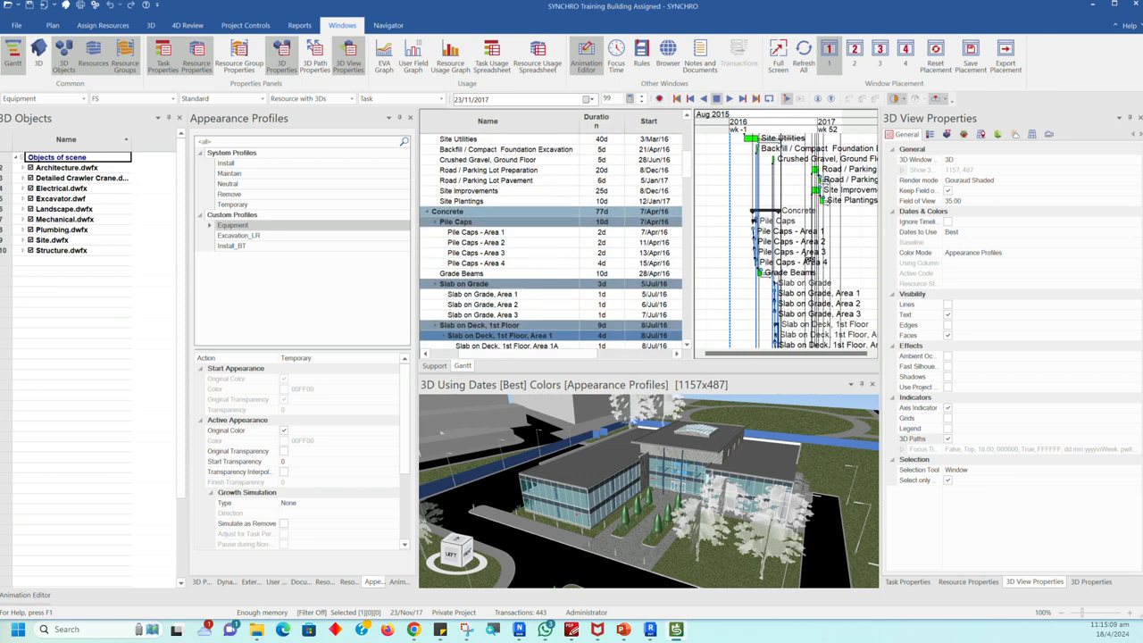
Step: Widen the Gantt chart, select the Pile Caps - Area 1 task and move the focus time to 6/5/2017
{"action": "left_click_drag", "start_coordinate": [692, 245], "coordinate": [630, 244]}
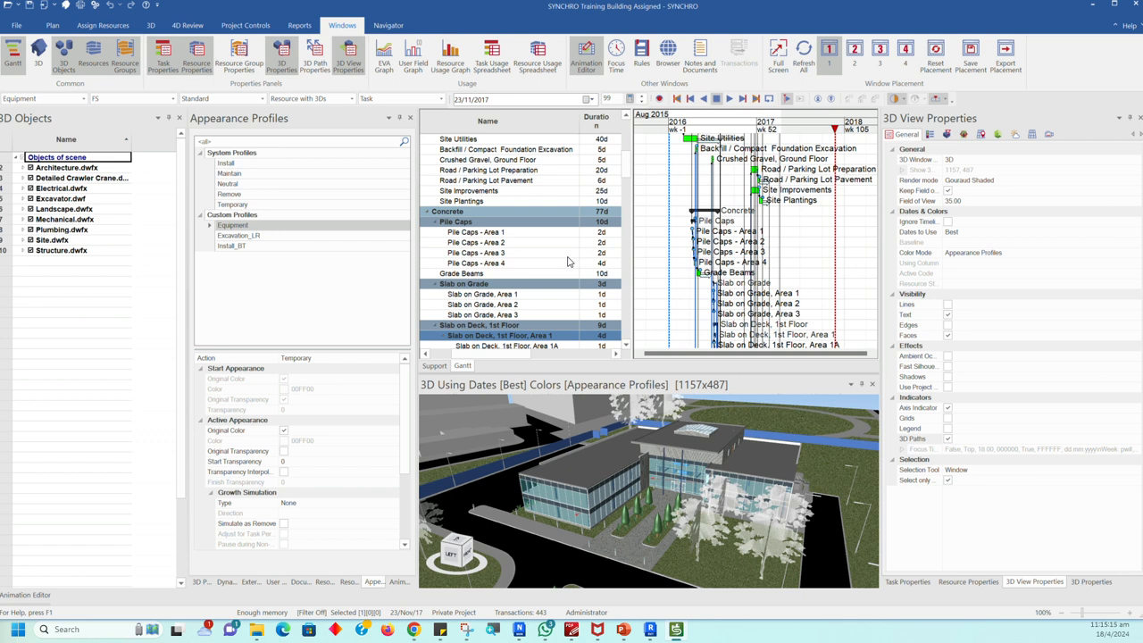
{"action": "left_click", "coordinate": [482, 233]}
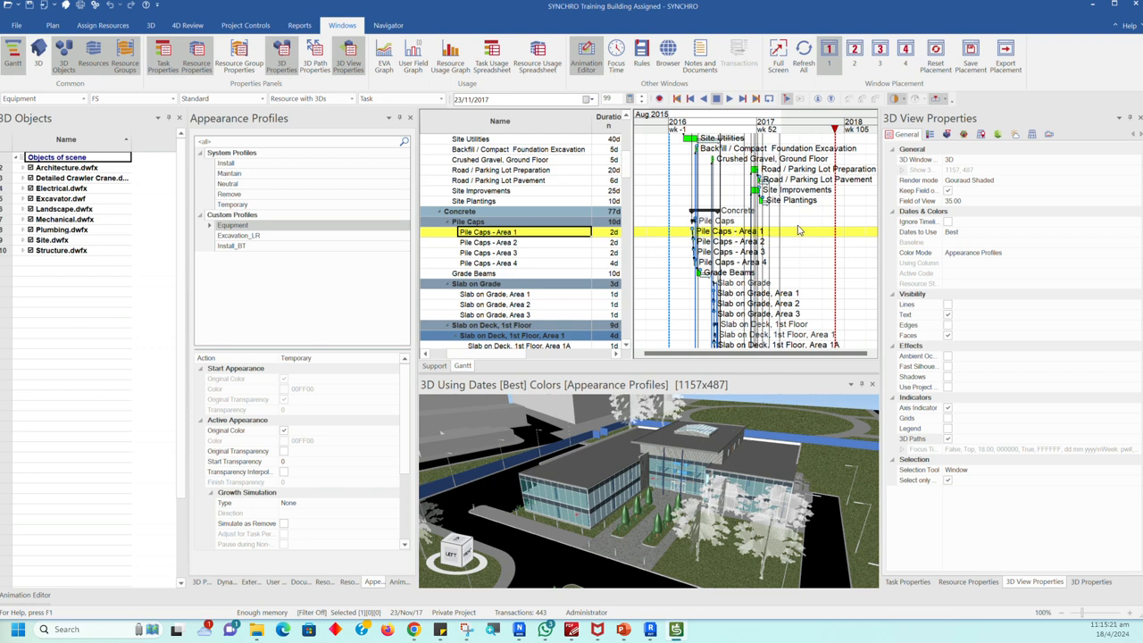
{"action": "mouse_move", "coordinate": [837, 131]}
{"action": "left_mouse_down"}
{"action": "mouse_move", "coordinate": [705, 132]}
{"action": "mouse_move", "coordinate": [696, 156]}
{"action": "mouse_move", "coordinate": [820, 183]}
{"action": "mouse_move", "coordinate": [771, 189]}
{"action": "mouse_move", "coordinate": [761, 241]}
{"action": "left_mouse_up"}
{"action": "scroll", "coordinate": [759, 243], "scroll_direction": "down", "scroll_amount": 3}
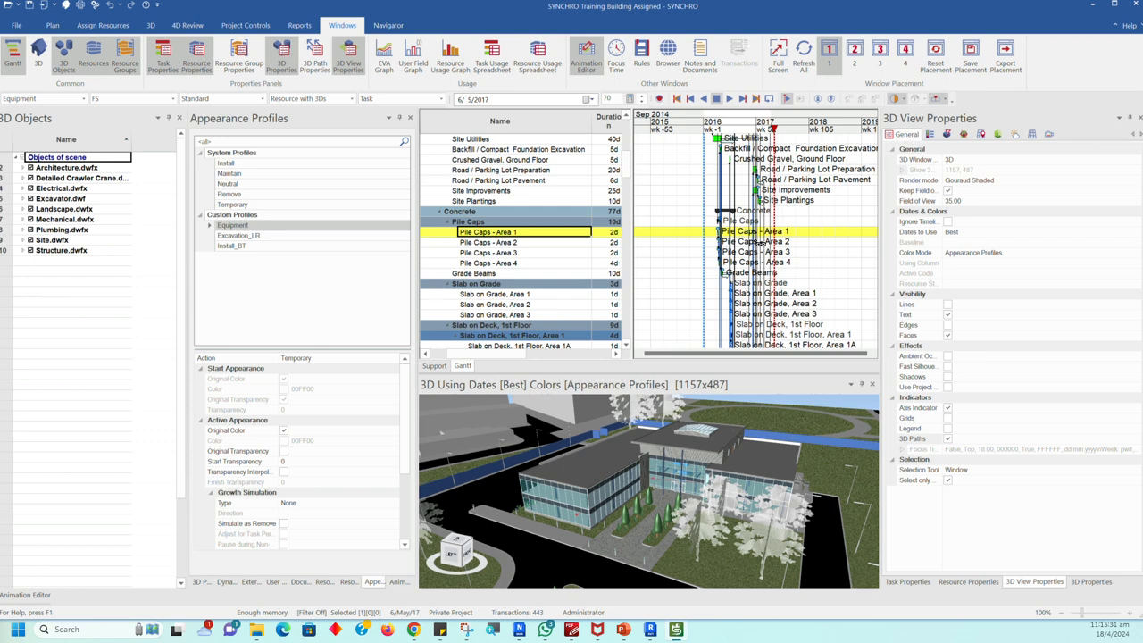
{"action": "scroll", "coordinate": [760, 243], "scroll_direction": "down", "scroll_amount": 3}
{"action": "mouse_move", "coordinate": [760, 243]}
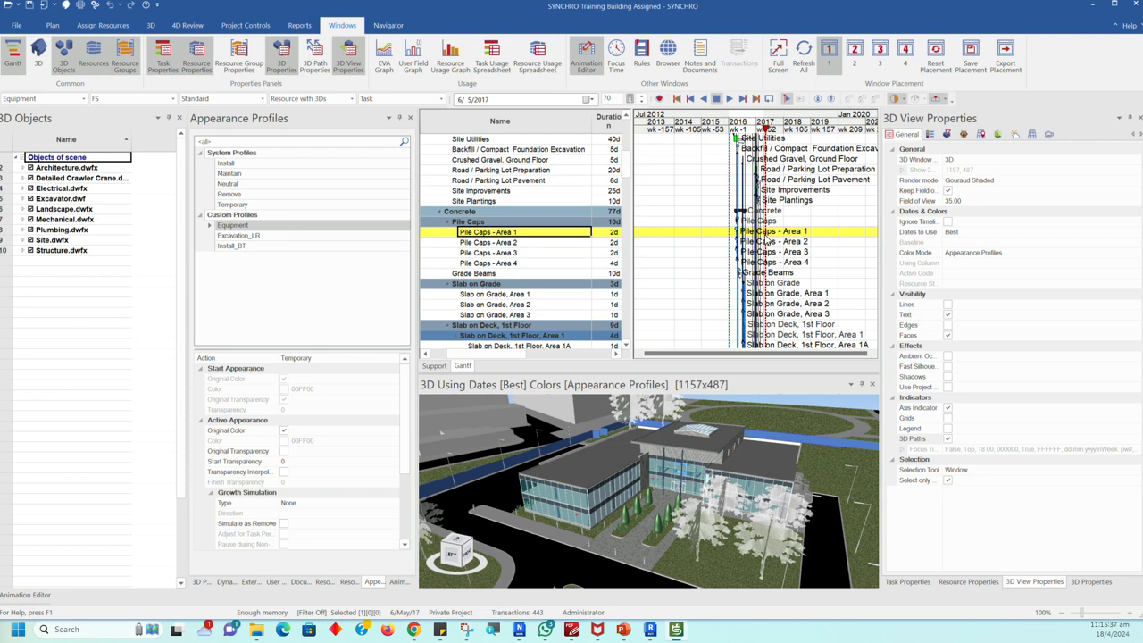
{"action": "scroll", "coordinate": [756, 242], "scroll_direction": "up", "scroll_amount": 5}
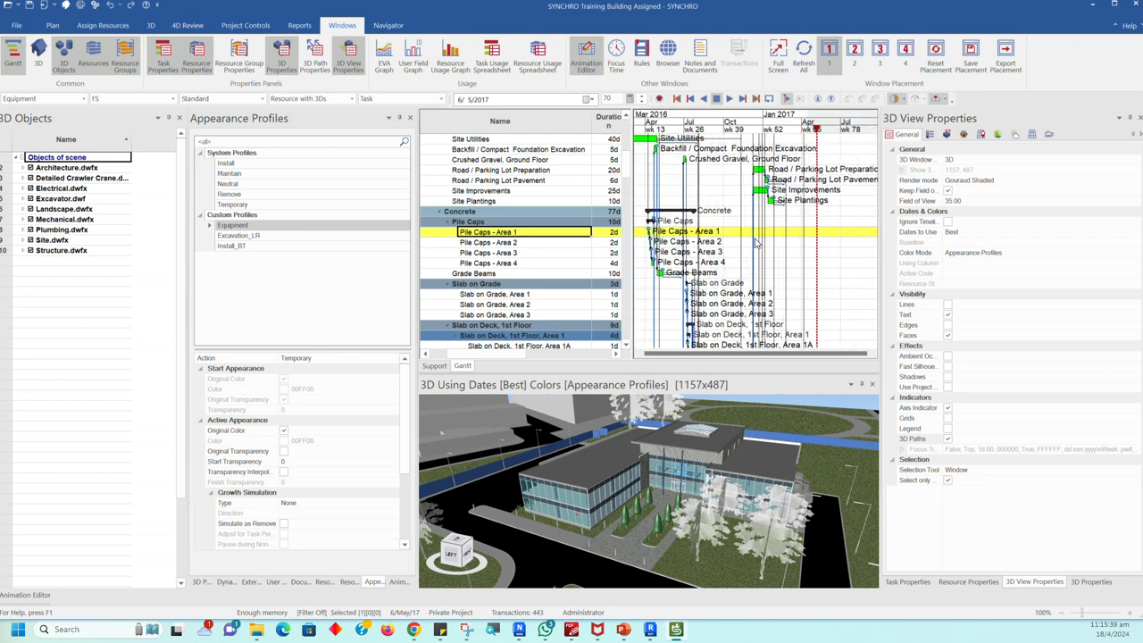
{"action": "scroll", "coordinate": [755, 243], "scroll_direction": "down", "scroll_amount": 5}
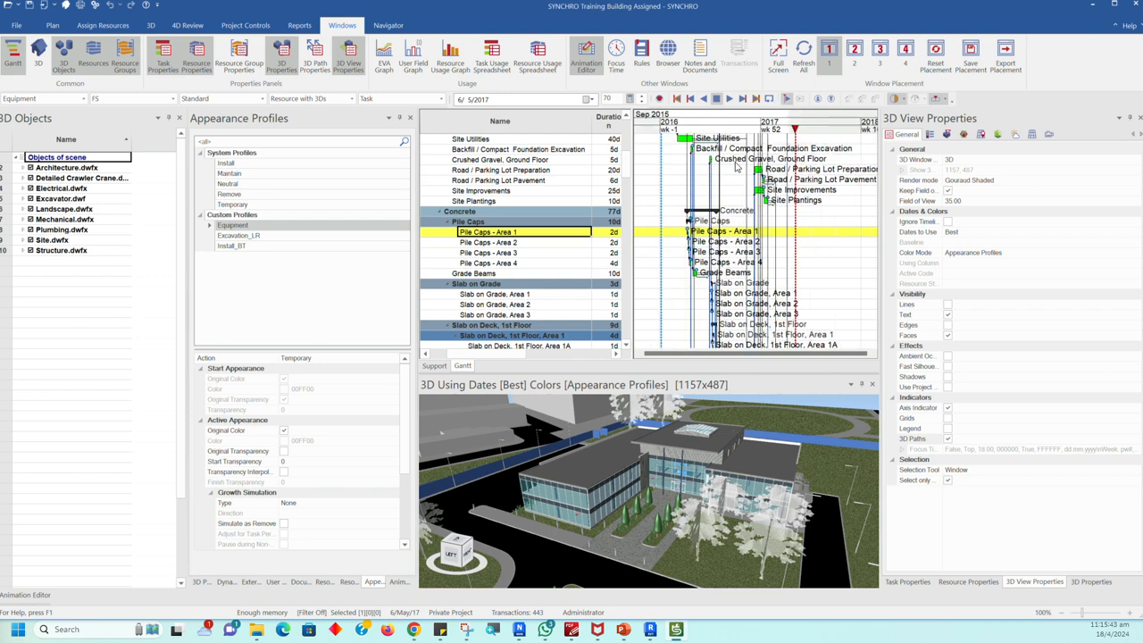
Step: Inspect the resources assigned to the Site Utilities, Crushed Gravel, Ground Floor and Site Improvements tasks from their Gantt bars
{"action": "left_click", "coordinate": [681, 138]}
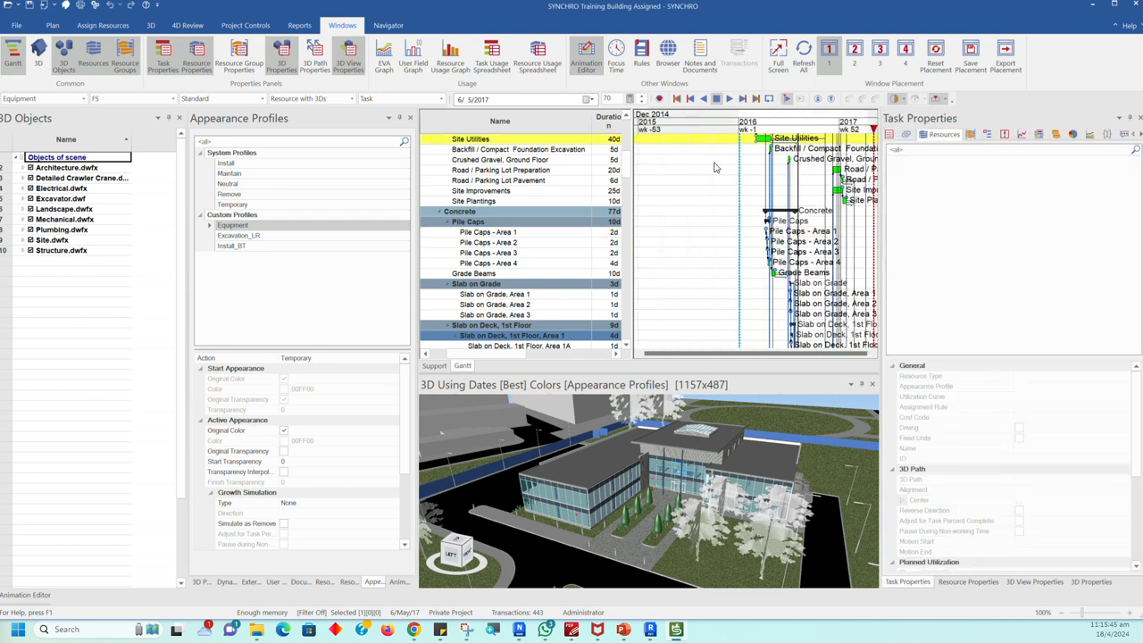
{"action": "left_click", "coordinate": [787, 159]}
{"action": "left_click", "coordinate": [790, 191]}
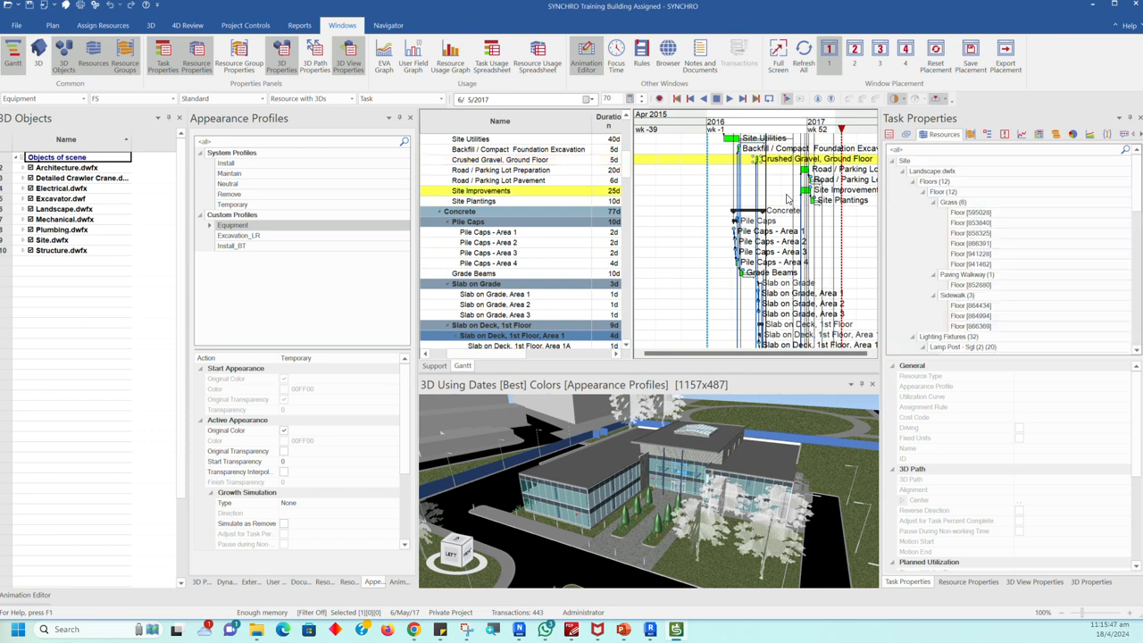
{"action": "scroll", "coordinate": [779, 276], "scroll_direction": "down", "scroll_amount": 3, "text": "ctrl"}
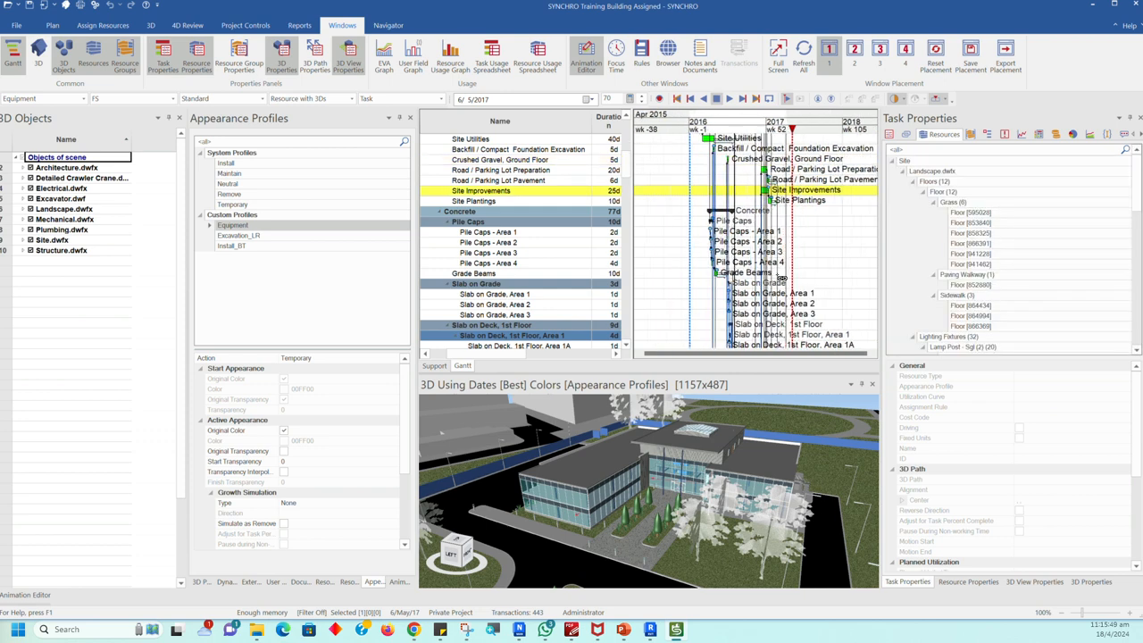
{"action": "scroll", "coordinate": [780, 276], "scroll_direction": "up", "scroll_amount": 5, "text": "ctrl"}
{"action": "scroll", "coordinate": [698, 273], "scroll_direction": "up", "scroll_amount": 3, "text": "ctrl"}
{"action": "scroll", "coordinate": [753, 290], "scroll_direction": "down", "scroll_amount": 2, "text": "ctrl"}
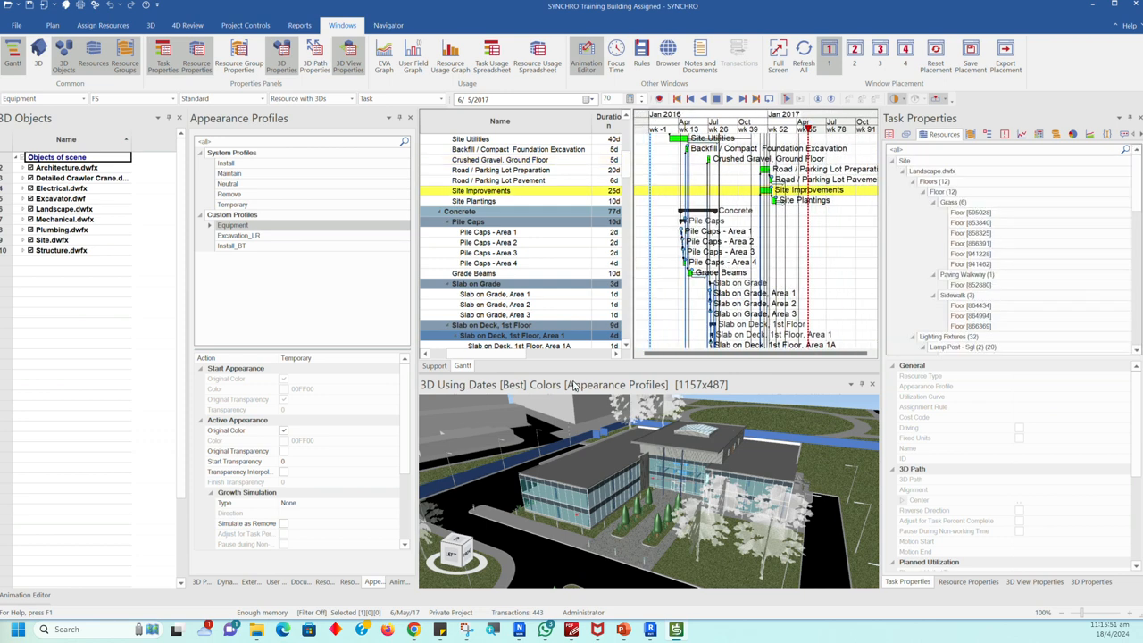
Step: Make the 3D view taller, widen Task Properties, and undock the 3D view as a floating window
{"action": "left_click_drag", "start_coordinate": [580, 373], "coordinate": [582, 318]}
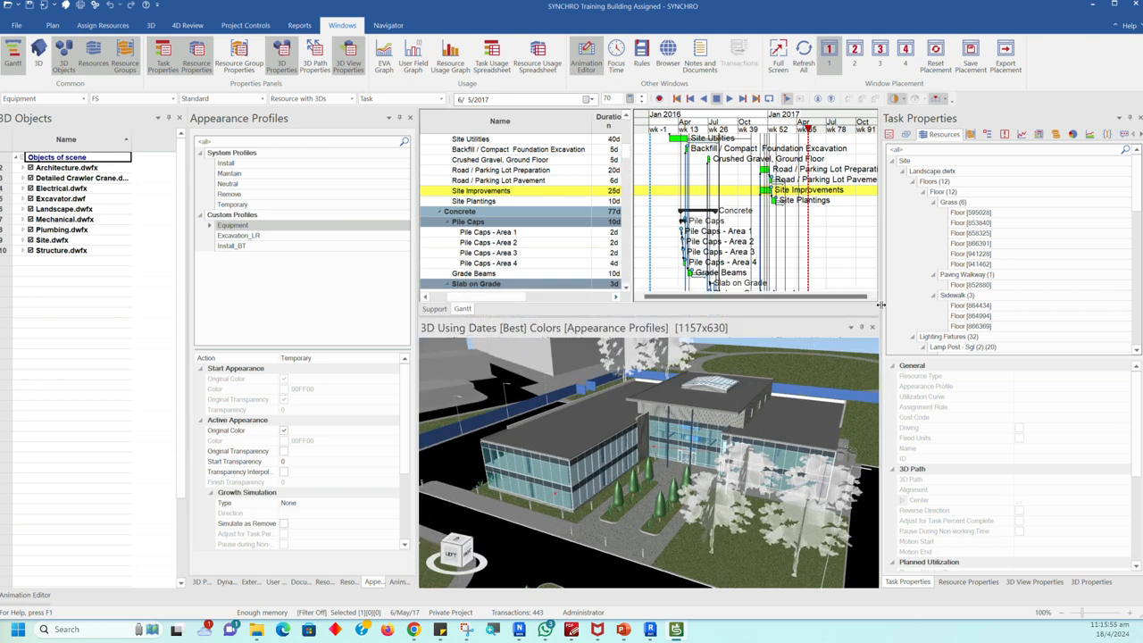
{"action": "left_click_drag", "start_coordinate": [880, 305], "coordinate": [769, 307]}
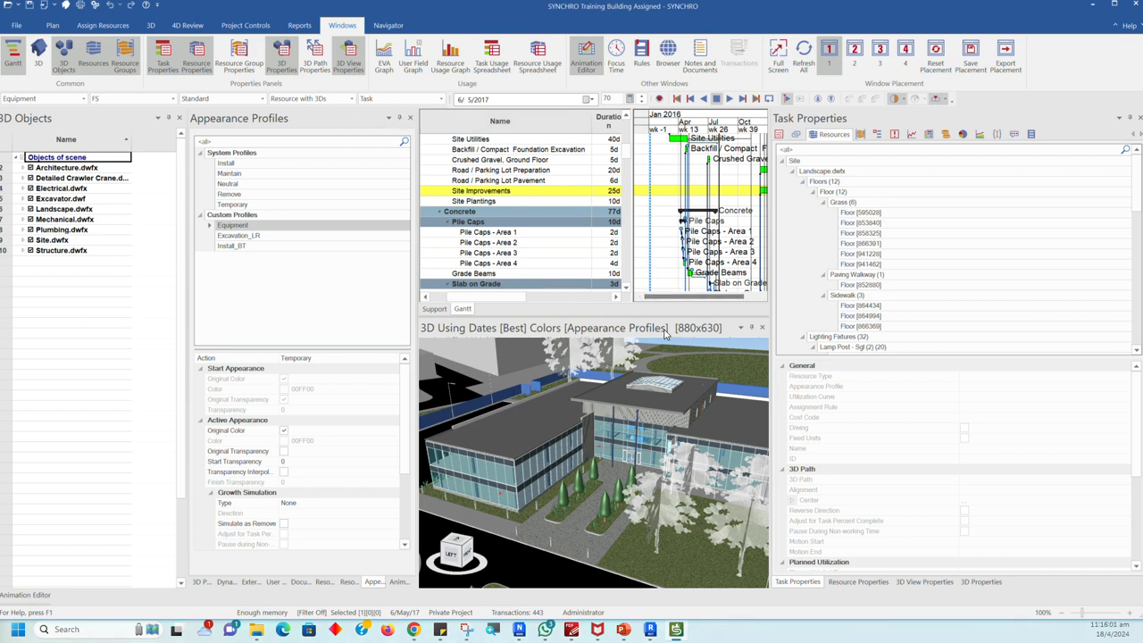
{"action": "left_click_drag", "start_coordinate": [665, 329], "coordinate": [457, 197]}
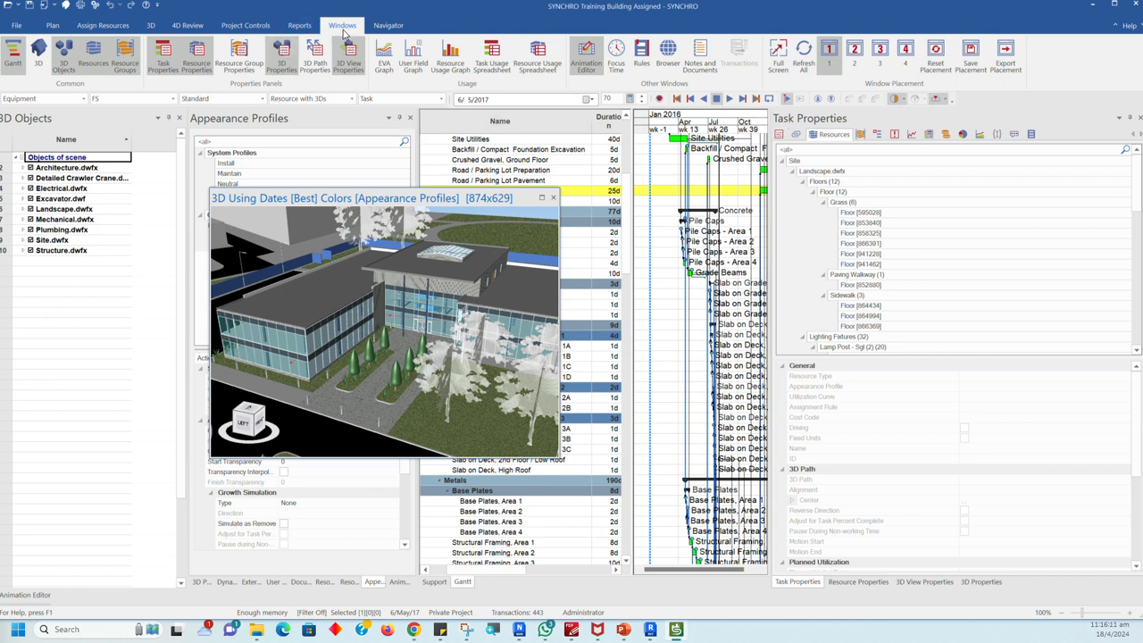
Step: Reset the current window placement to factory defaults and maximise the SYNCHRO window on this screen
{"action": "left_click", "coordinate": [936, 66]}
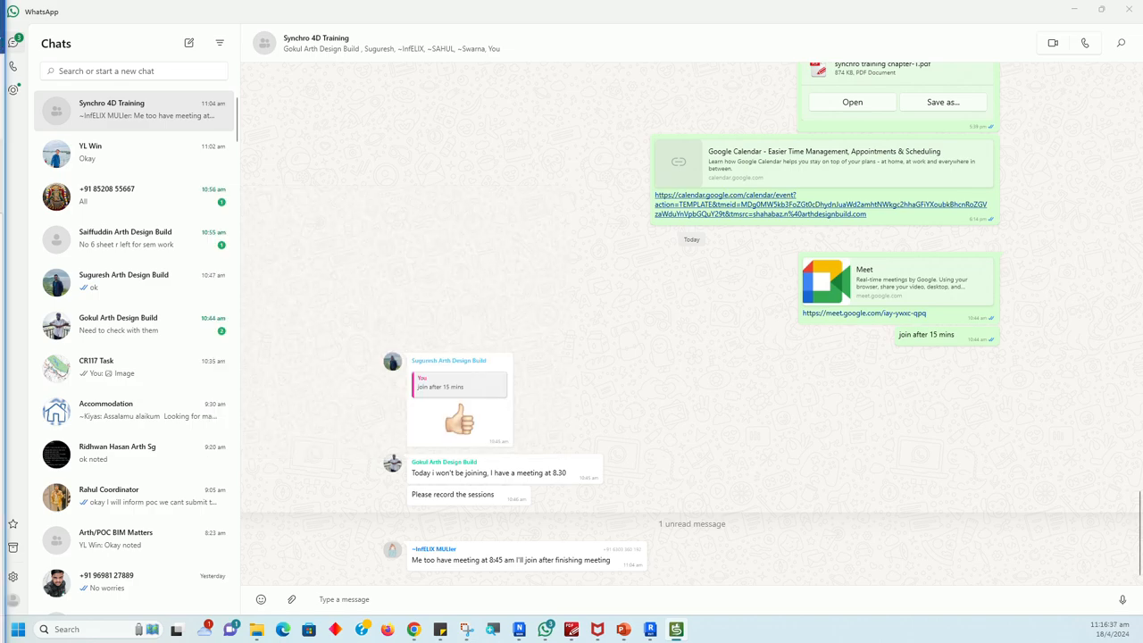
{"action": "left_click_drag", "start_coordinate": [0, 79], "coordinate": [461, 122]}
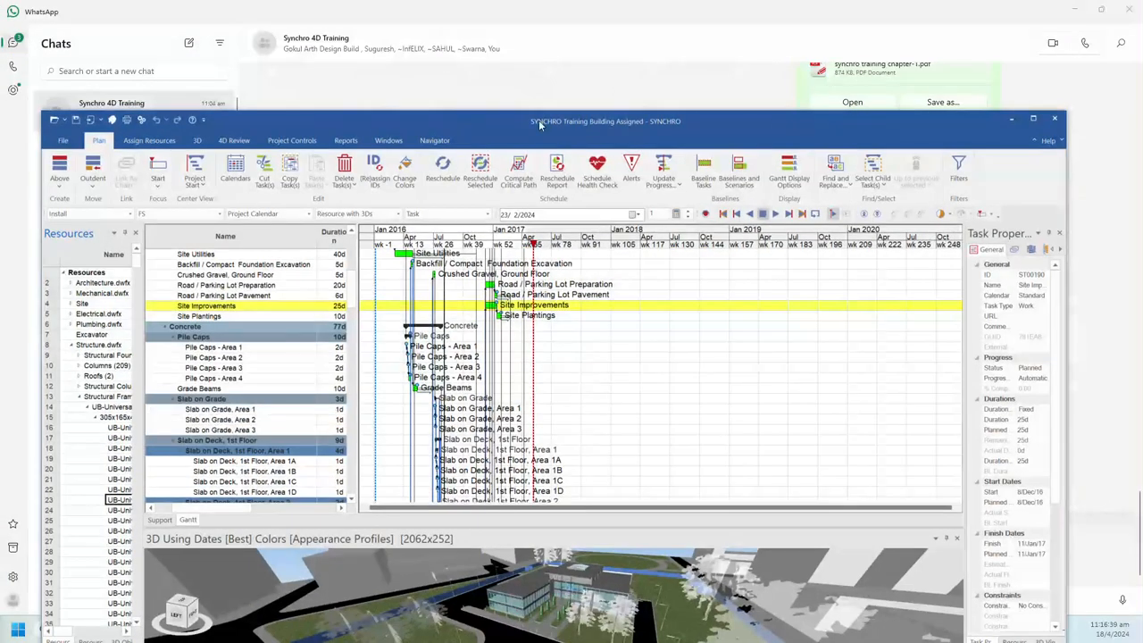
{"action": "left_click", "coordinate": [1037, 120]}
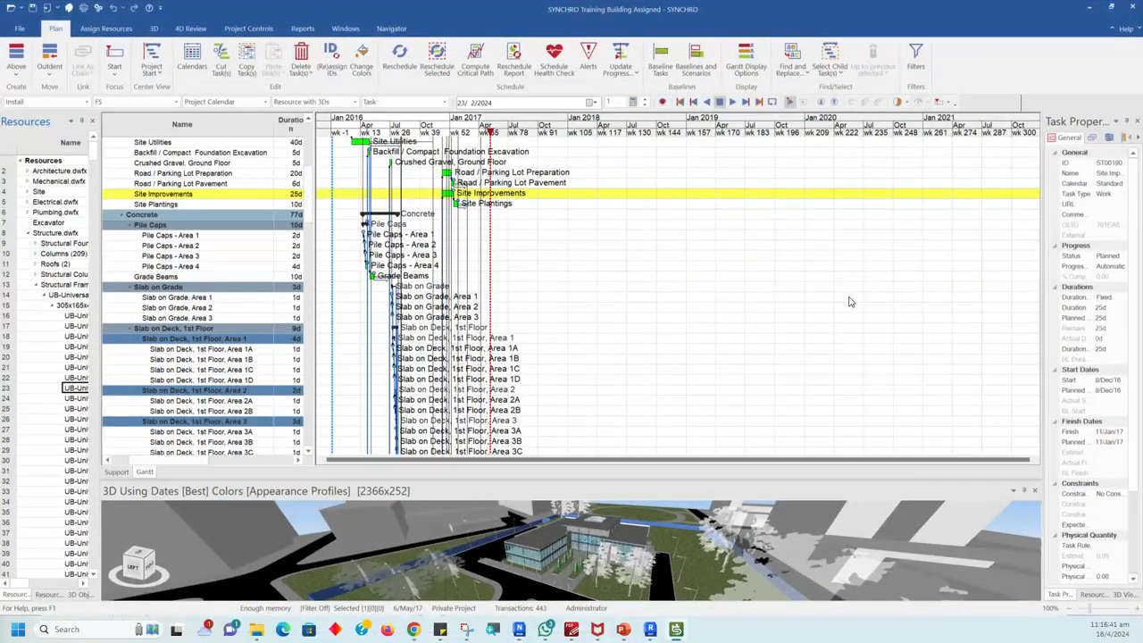
Step: Make the 3D view taller and widen the task table to show the Start, Finish and 3D columns
{"action": "left_click_drag", "start_coordinate": [499, 480], "coordinate": [420, 297]}
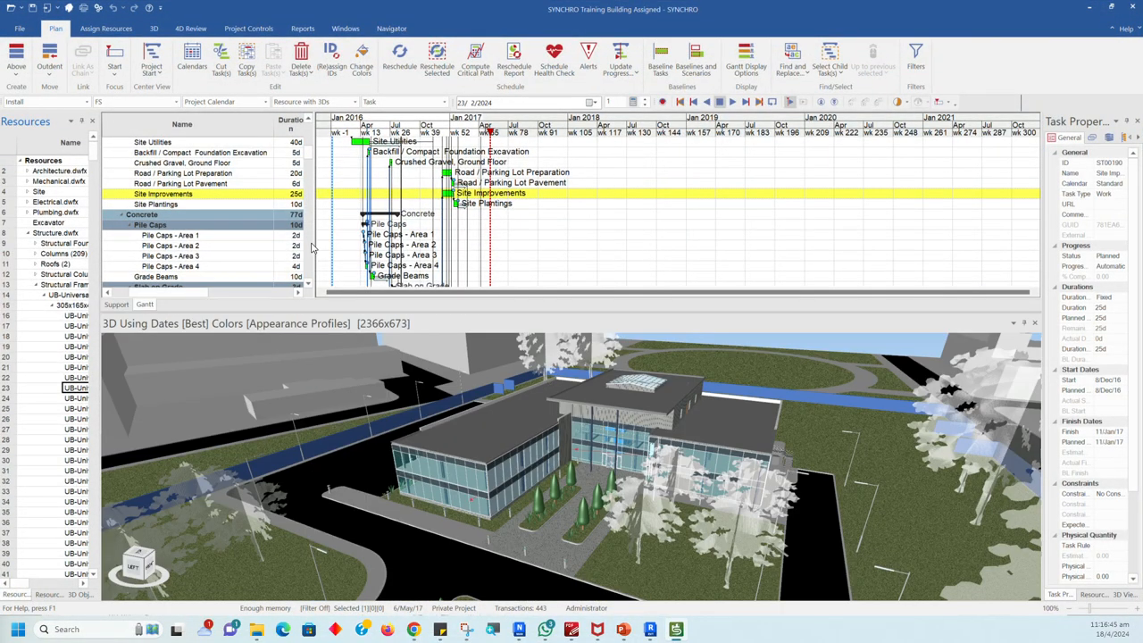
{"action": "left_click_drag", "start_coordinate": [312, 242], "coordinate": [525, 242]}
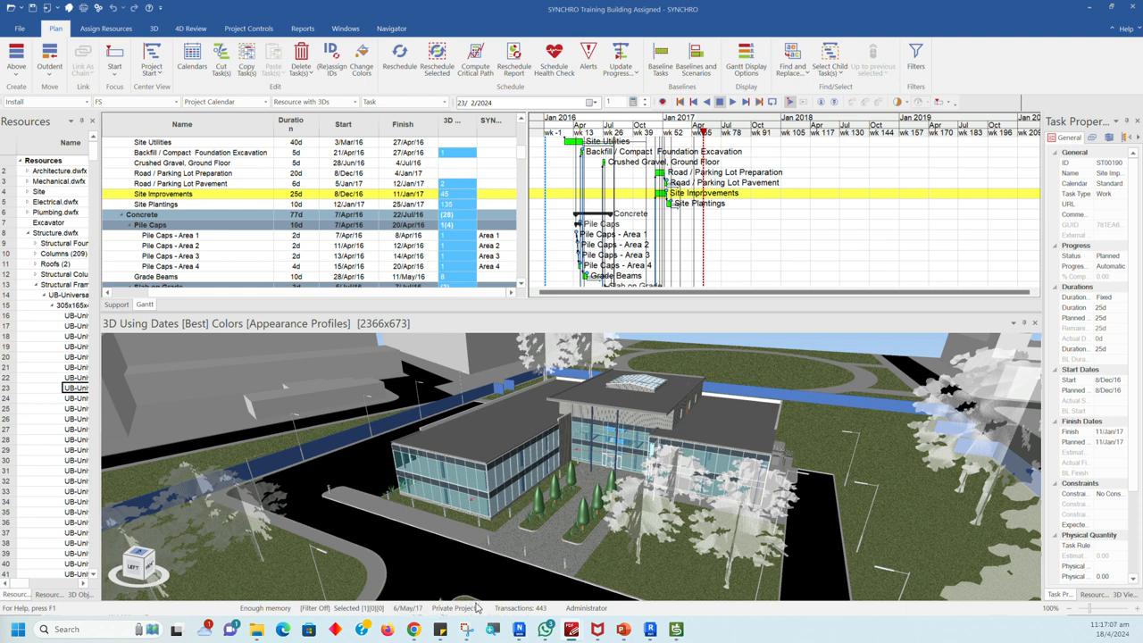
Step: Select the building's flat side roofs in the 3D view, then widen Task Properties and show the Site Improvements task's user fields
{"action": "left_click", "coordinate": [490, 444]}
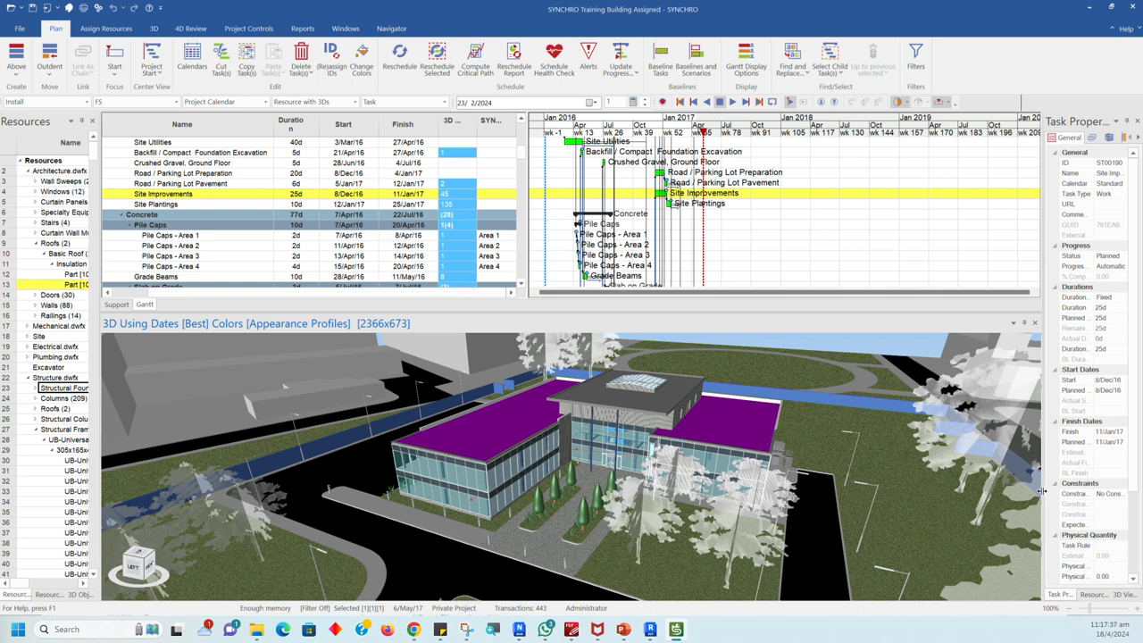
{"action": "left_click_drag", "start_coordinate": [1039, 495], "coordinate": [902, 493]}
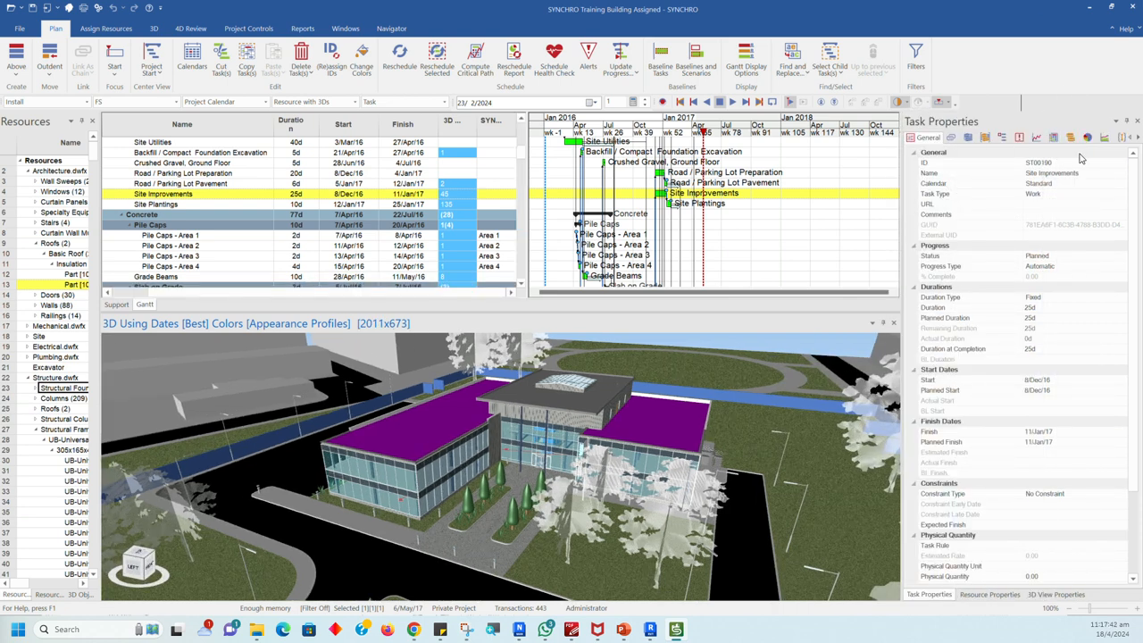
{"action": "left_click", "coordinate": [1121, 137]}
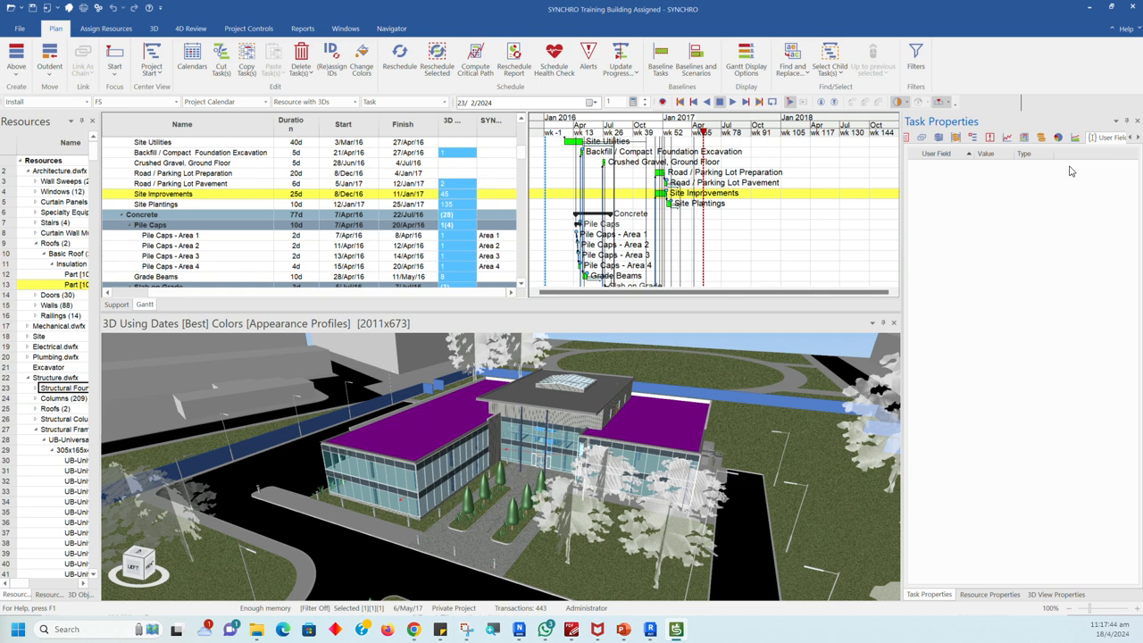
Step: View the Site Improvements task's links, resources, resource groups, codes, risk, analysis, and monitoring and actual costs properties
{"action": "left_click", "coordinate": [926, 139]}
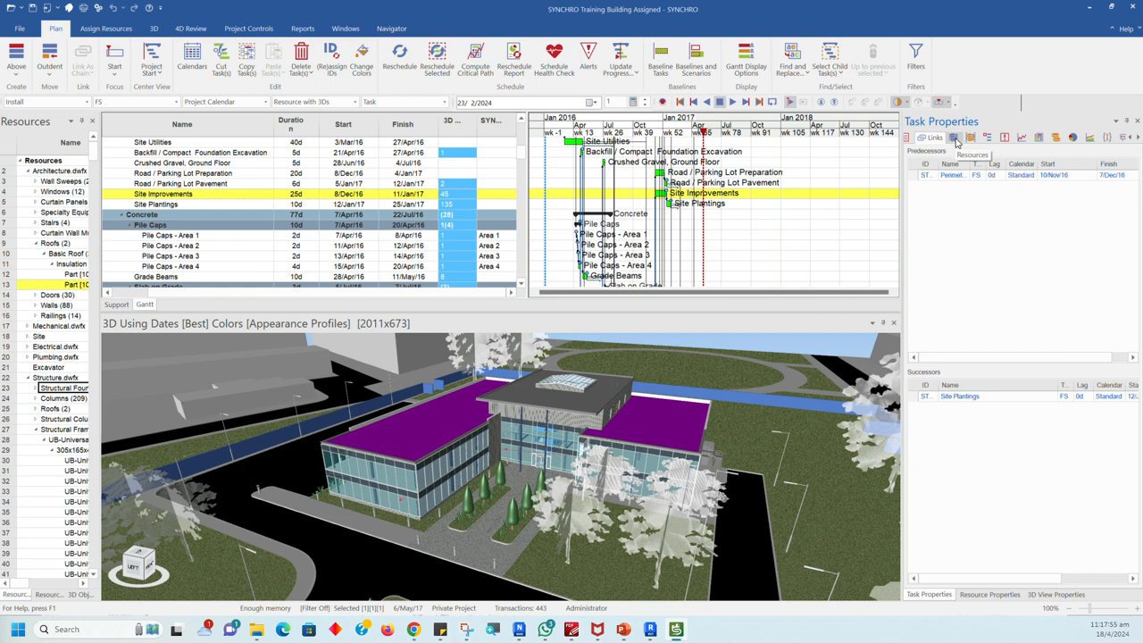
{"action": "left_click", "coordinate": [954, 138]}
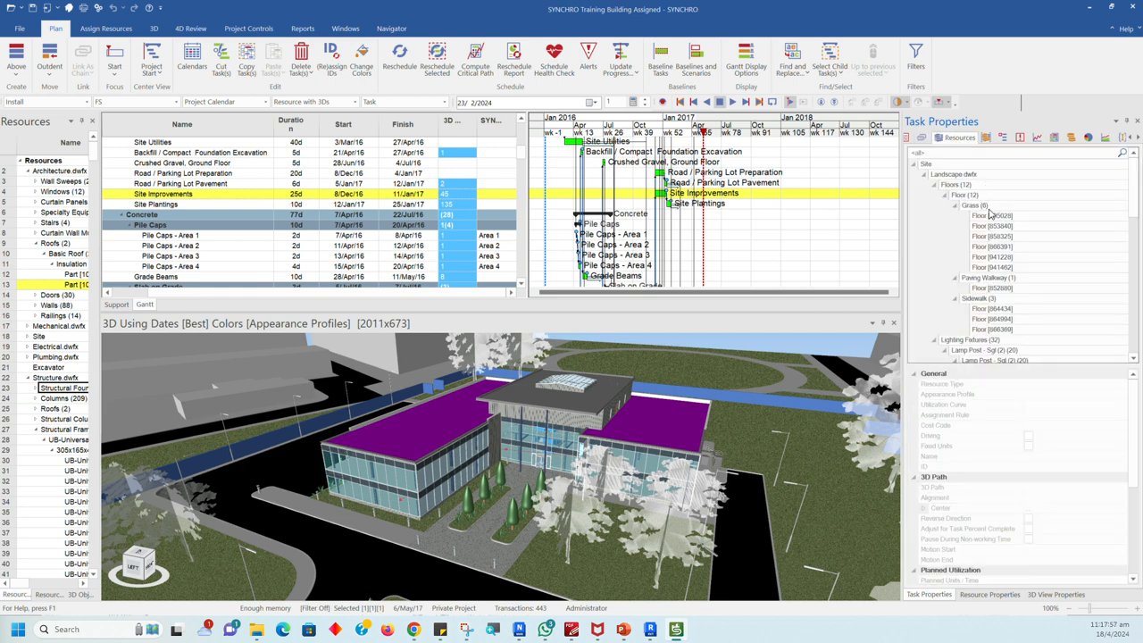
{"action": "left_click", "coordinate": [985, 139]}
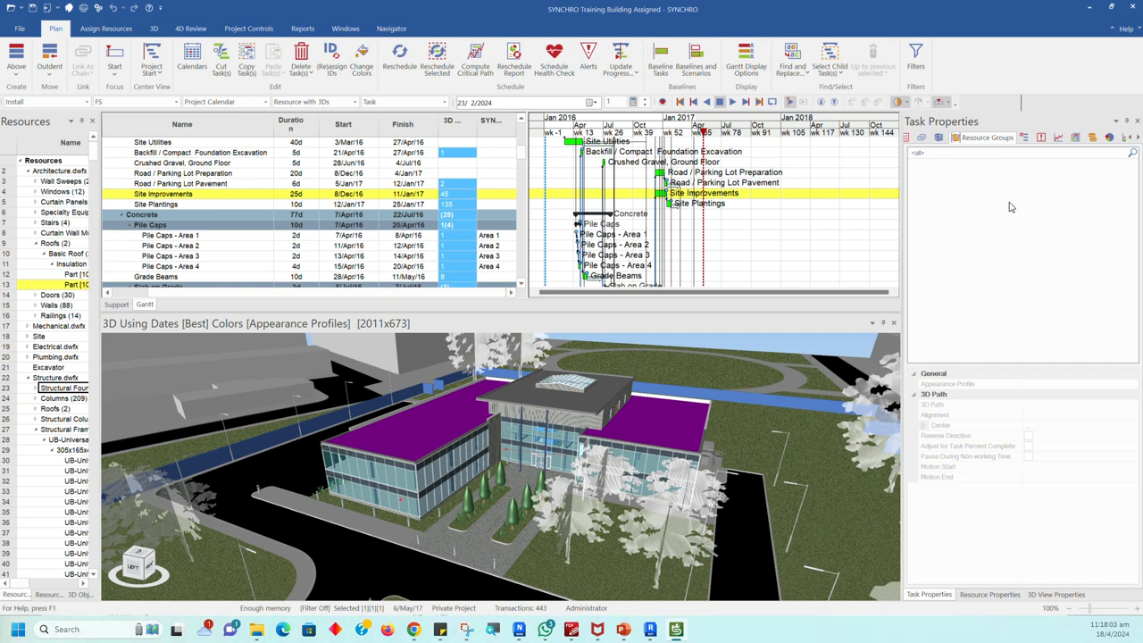
{"action": "left_click", "coordinate": [1024, 138]}
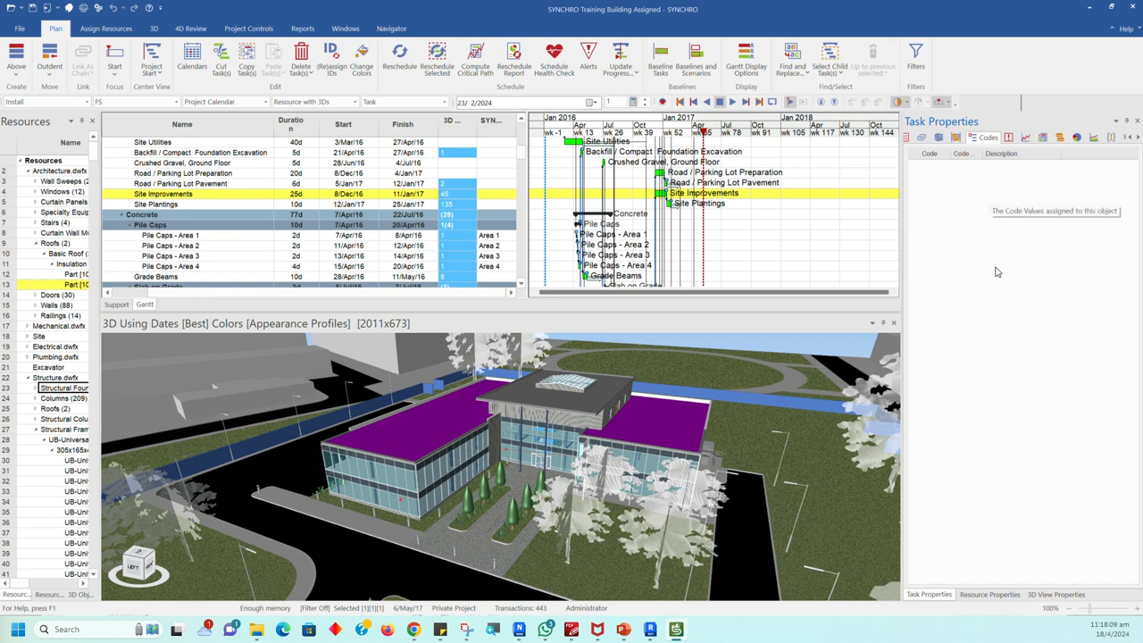
{"action": "left_click", "coordinate": [1009, 138]}
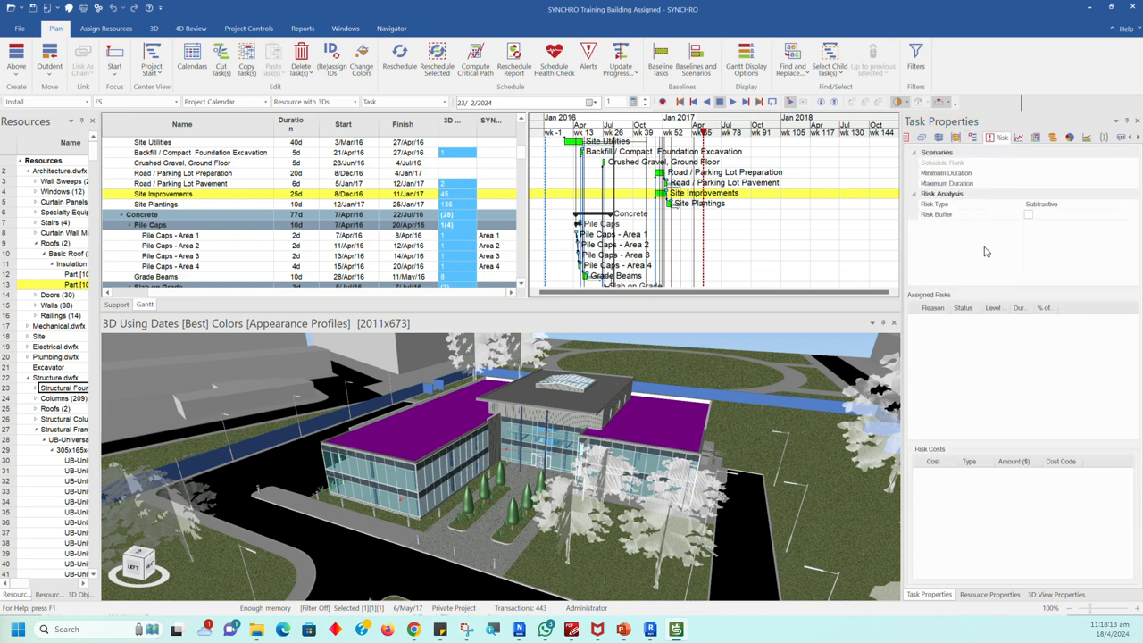
{"action": "left_click", "coordinate": [1022, 138]}
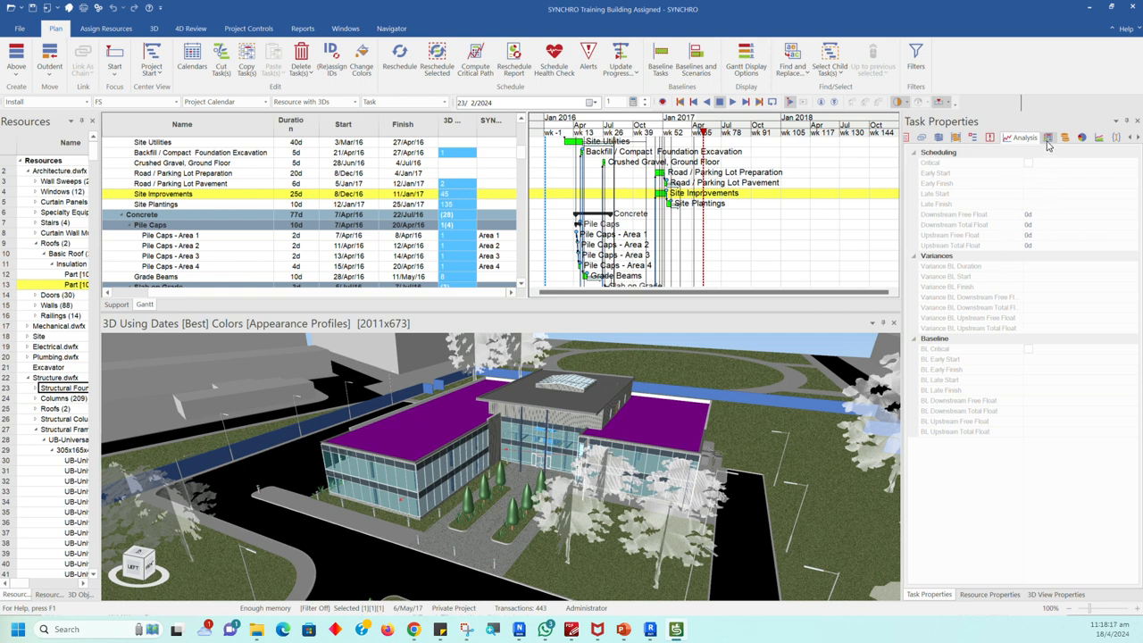
{"action": "left_click", "coordinate": [1048, 140]}
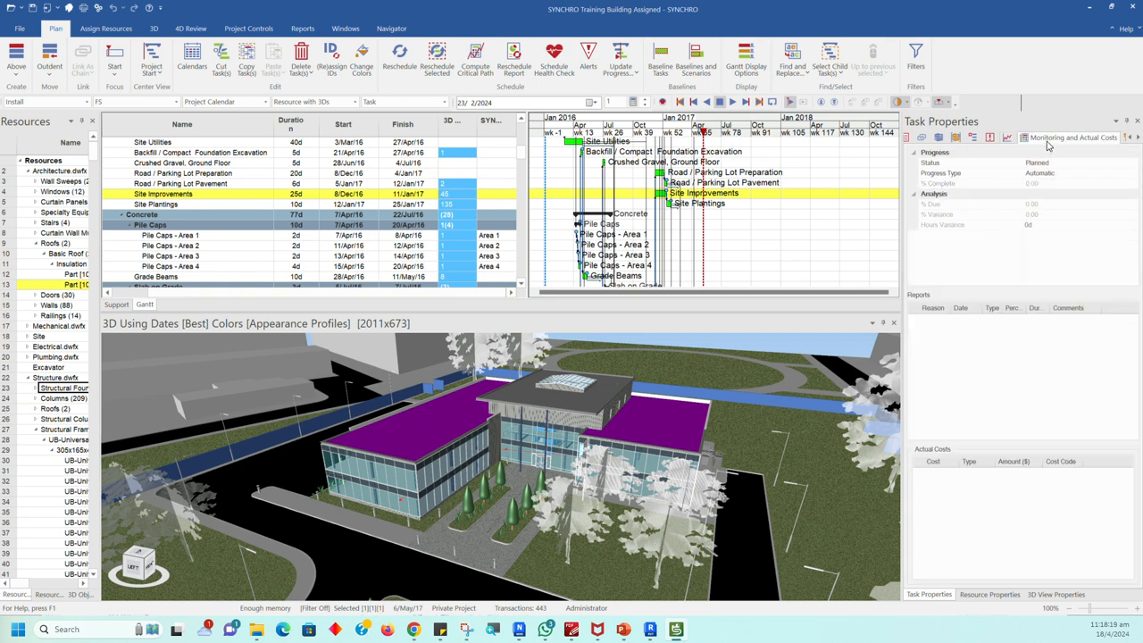
Step: Widen Task Properties and go through the task's budgeted direct costs, cost totals, EVA, user fields and notes
{"action": "left_click_drag", "start_coordinate": [901, 210], "coordinate": [822, 209]}
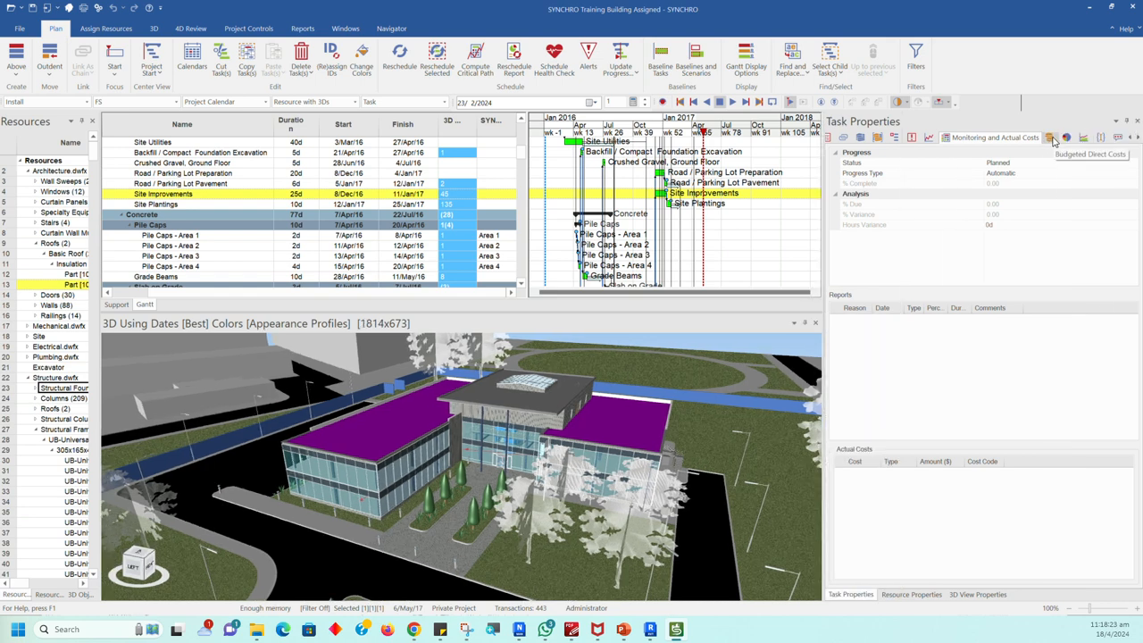
{"action": "left_click", "coordinate": [1052, 138]}
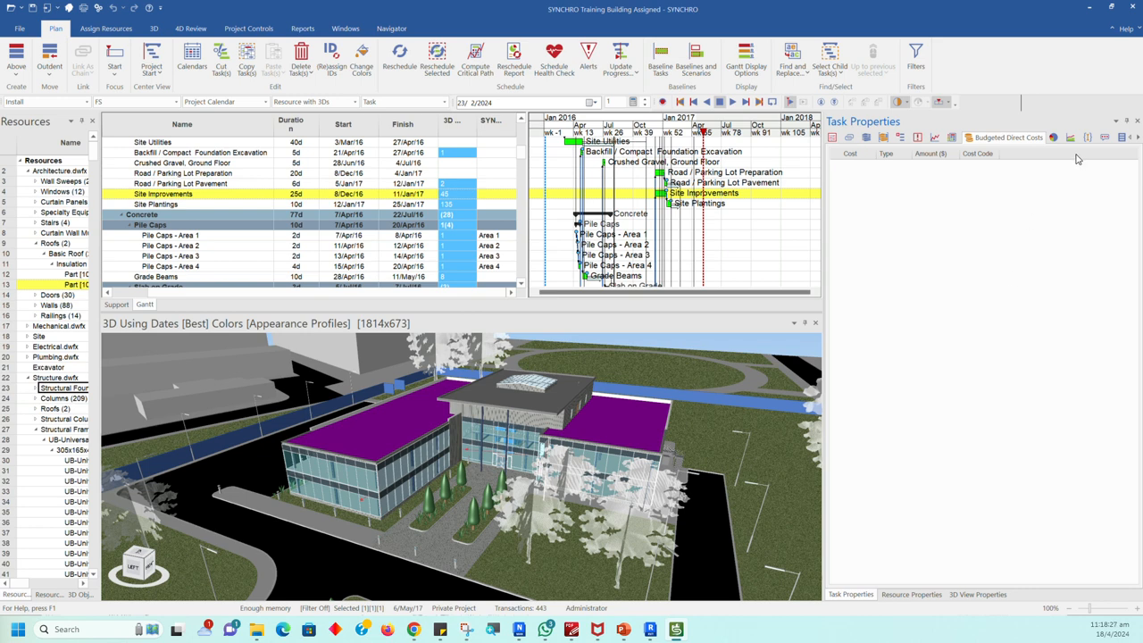
{"action": "left_click", "coordinate": [1053, 137]}
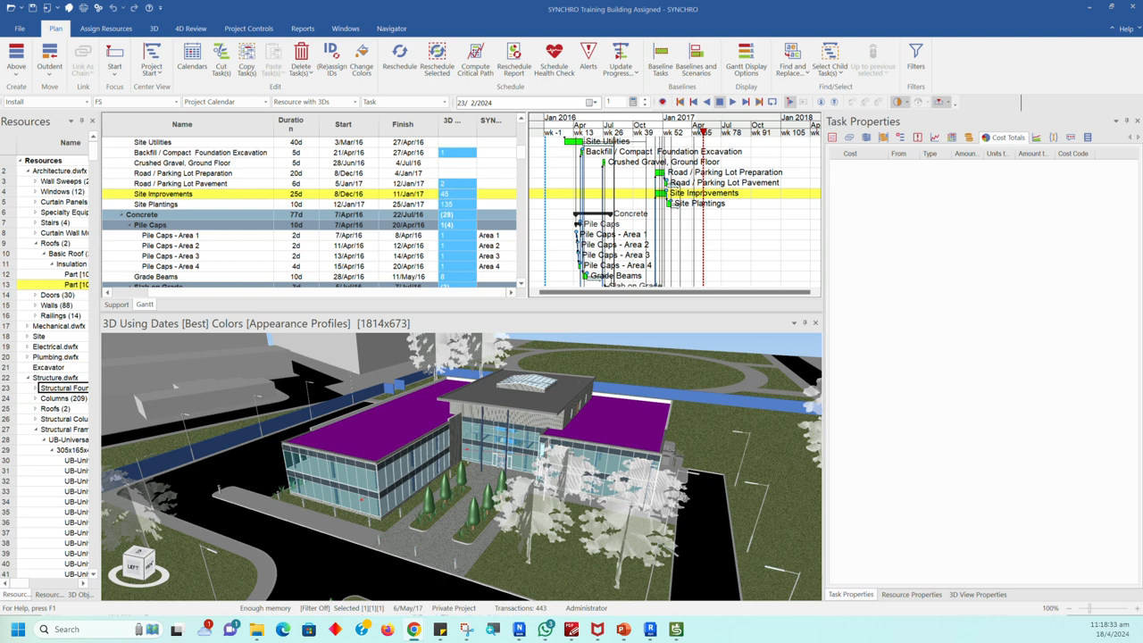
{"action": "left_click", "coordinate": [1039, 138]}
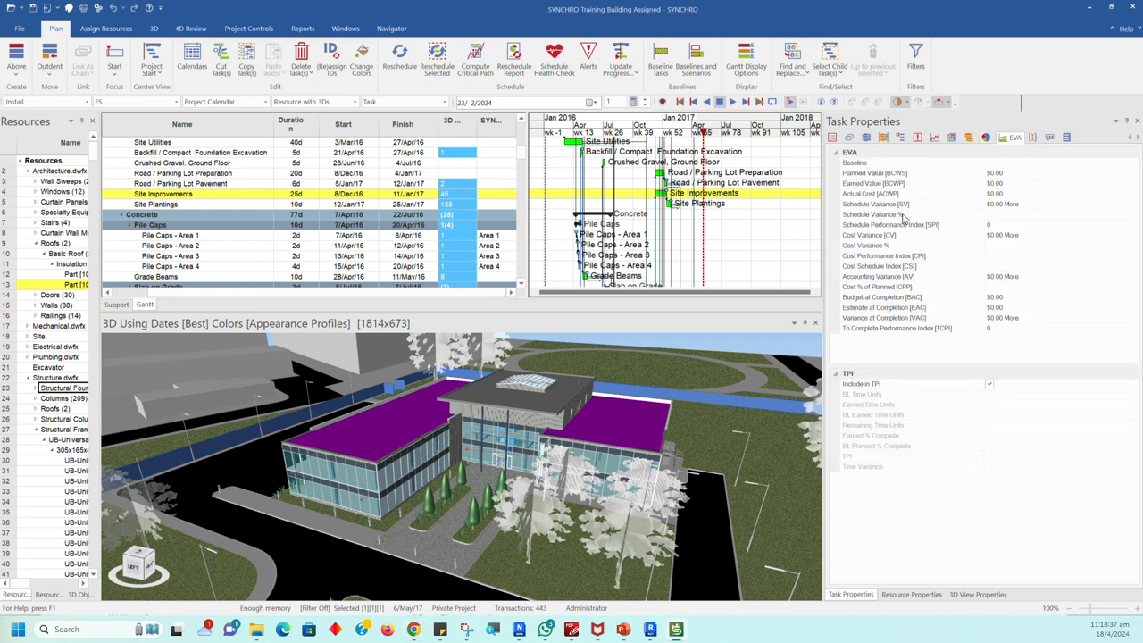
{"action": "left_click", "coordinate": [1033, 137]}
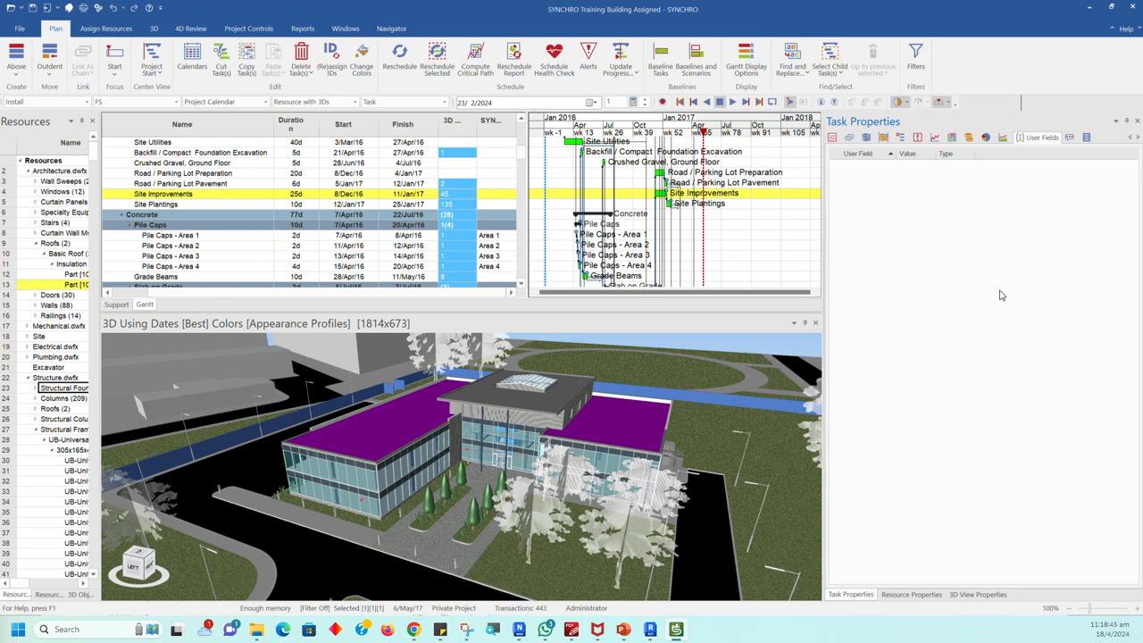
{"action": "left_click", "coordinate": [1070, 138]}
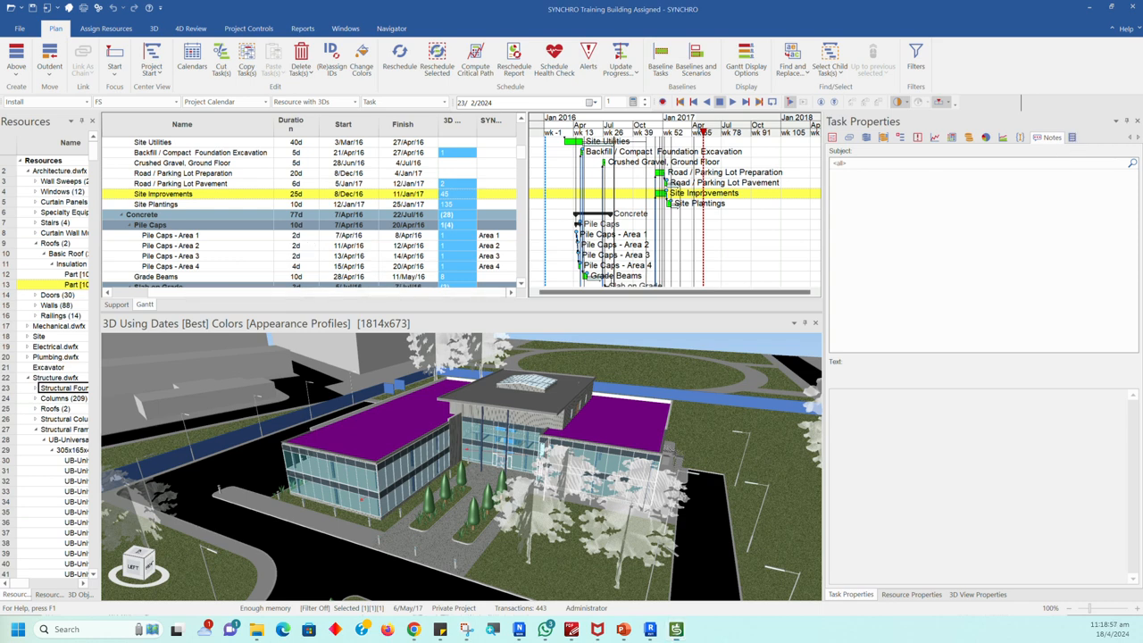
Step: Widen the Resources tree so full resource names and the Type column are shown
{"action": "key", "text": "super+d"}
{"action": "key", "text": "super+d"}
{"action": "left_click_drag", "start_coordinate": [99, 329], "coordinate": [197, 326]}
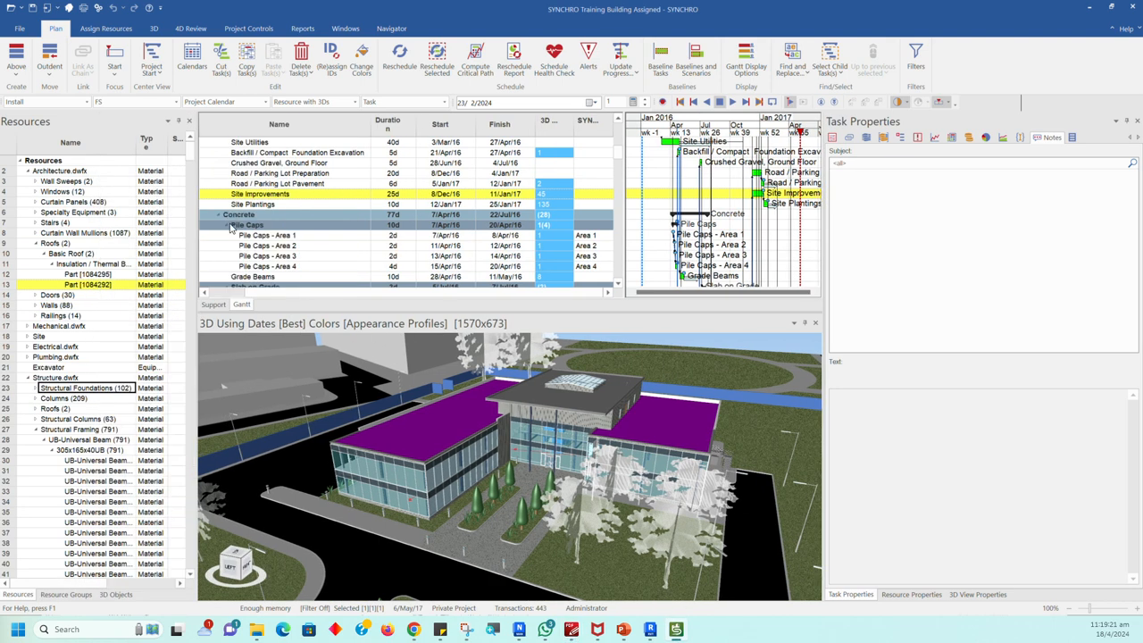
{"action": "left_click", "coordinate": [20, 33]}
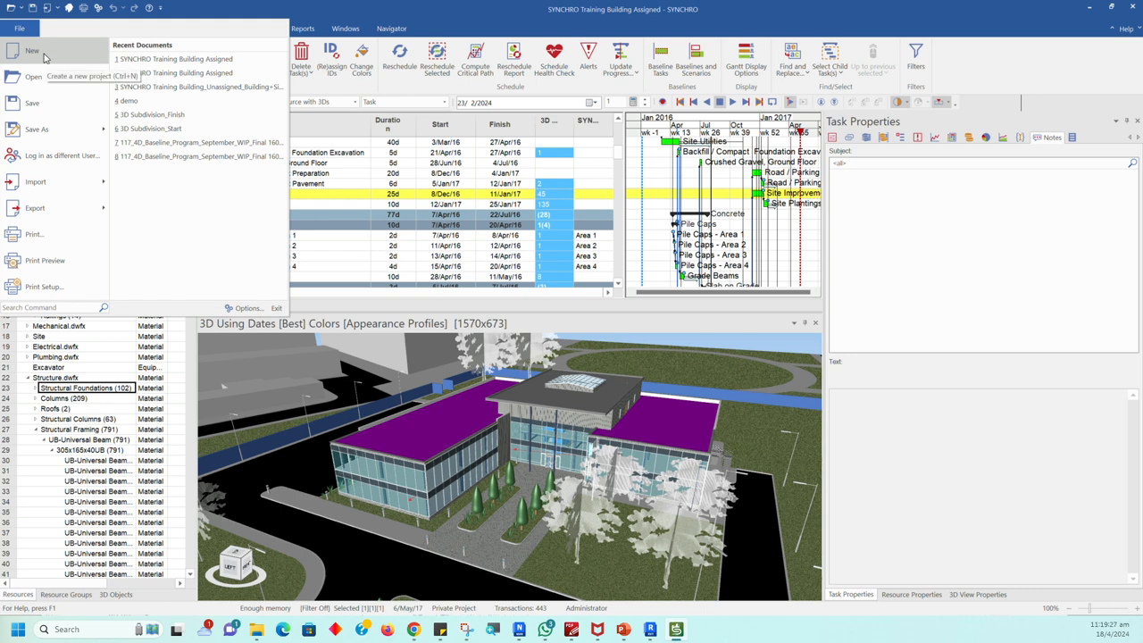
{"action": "left_click", "coordinate": [59, 80]}
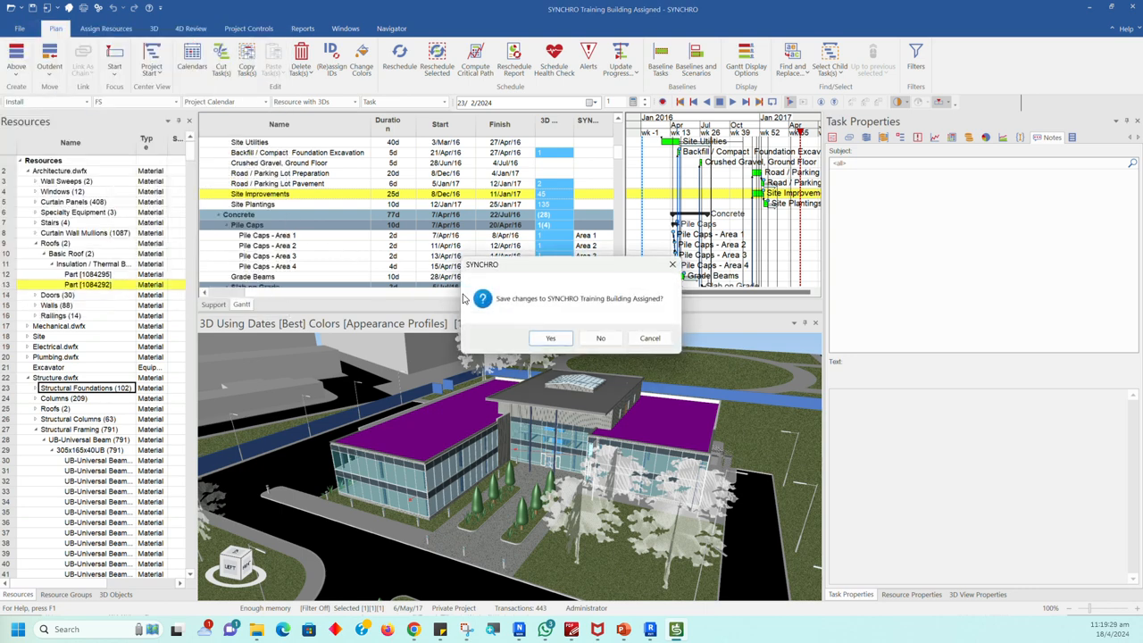
{"action": "left_click", "coordinate": [672, 264]}
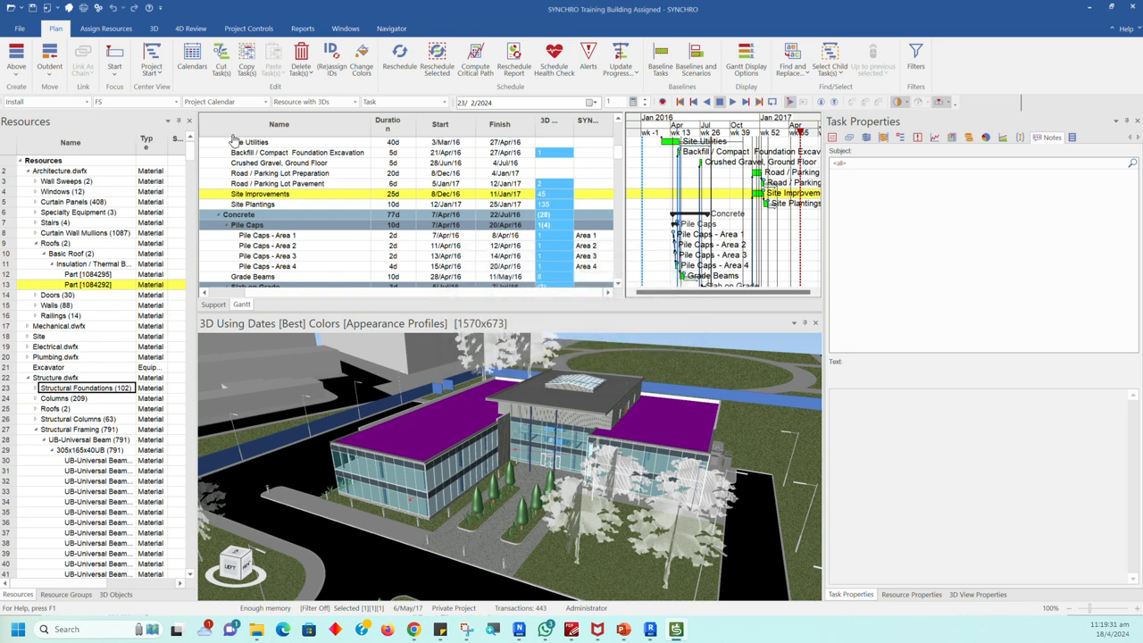
Step: Examine the project's file commands for saving, importing and exporting, including the available import formats
{"action": "left_click", "coordinate": [19, 28]}
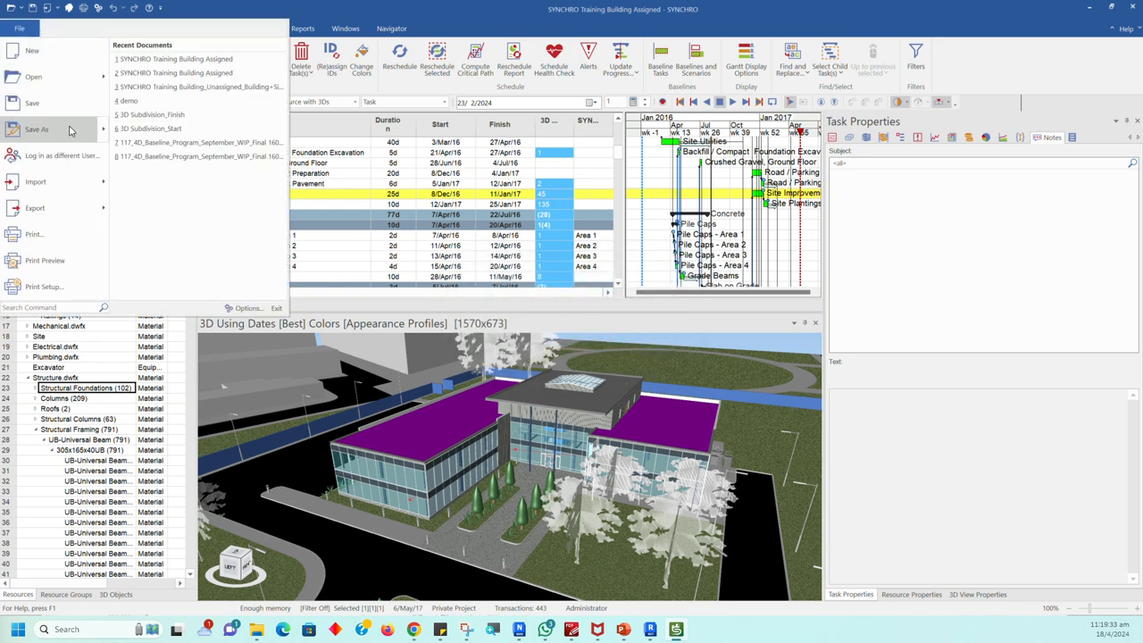
{"action": "mouse_move", "coordinate": [71, 132]}
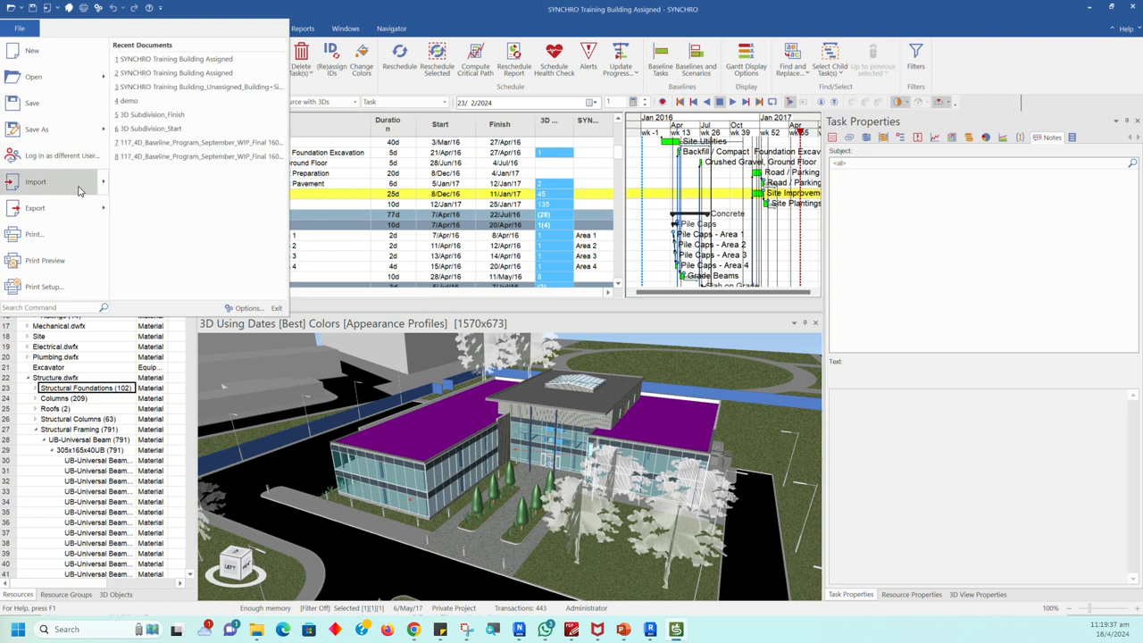
{"action": "mouse_move", "coordinate": [83, 190]}
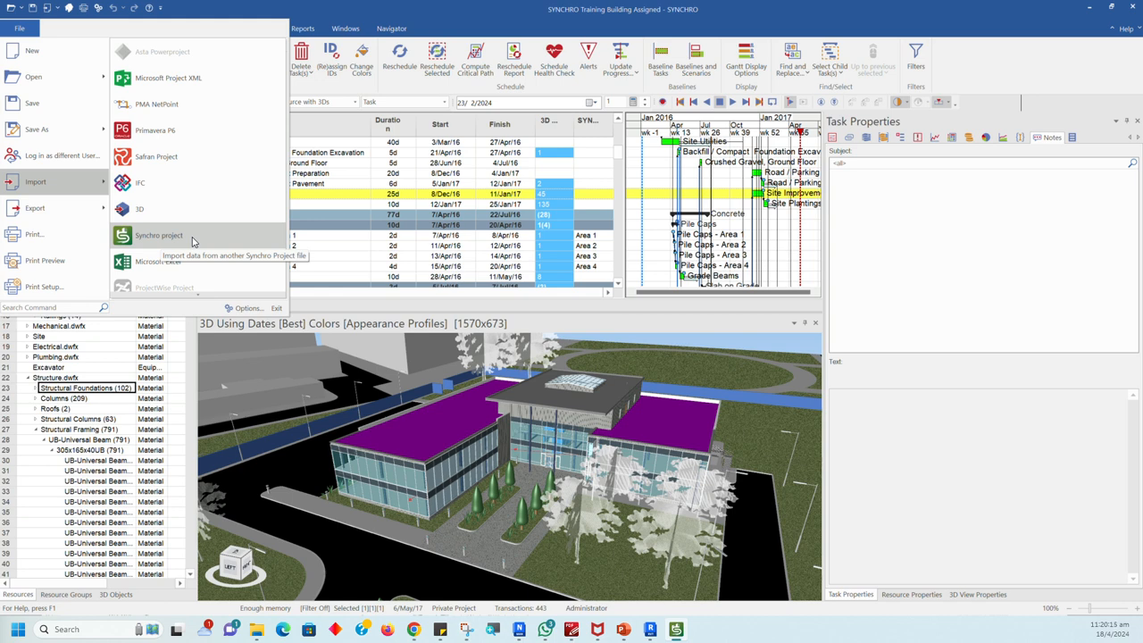
{"action": "mouse_move", "coordinate": [74, 219]}
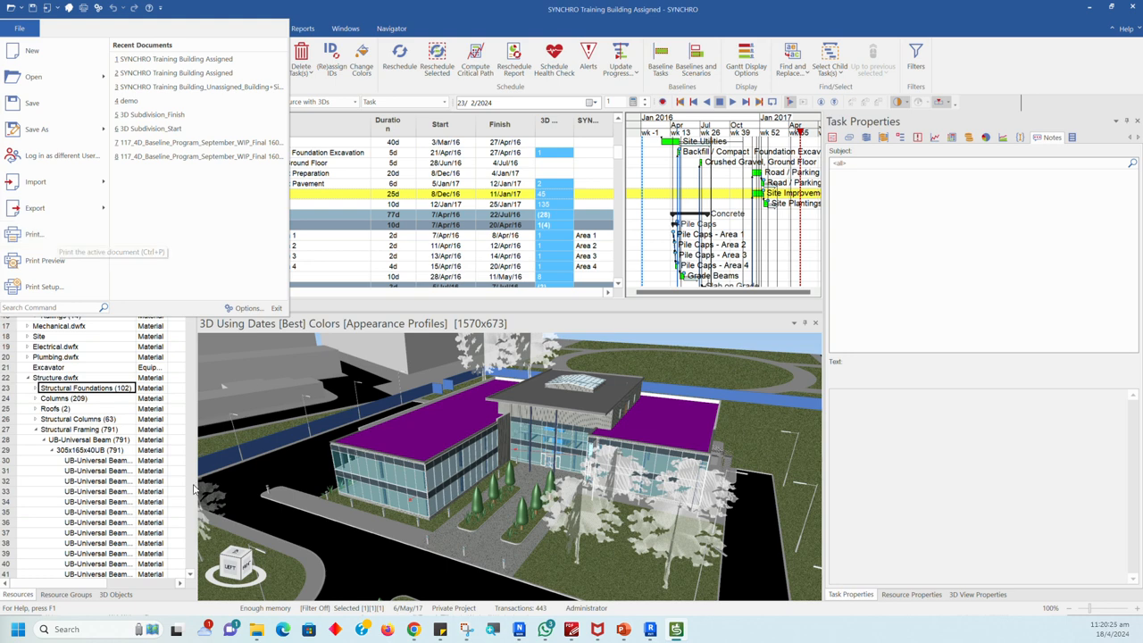
{"action": "left_click", "coordinate": [572, 631]}
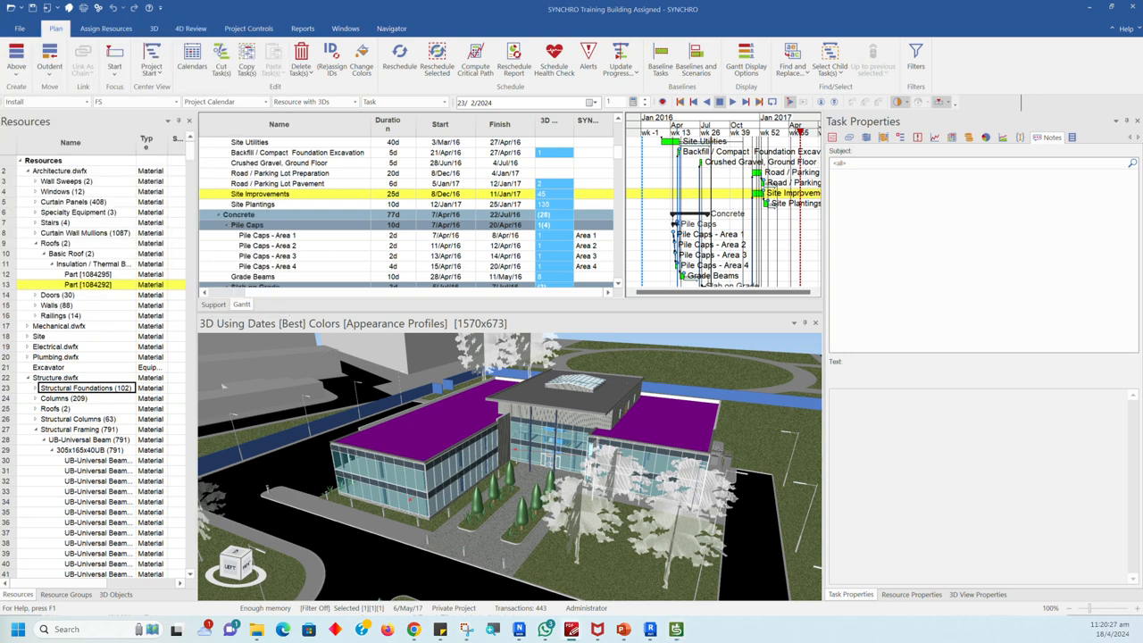
{"action": "left_click", "coordinate": [545, 630]}
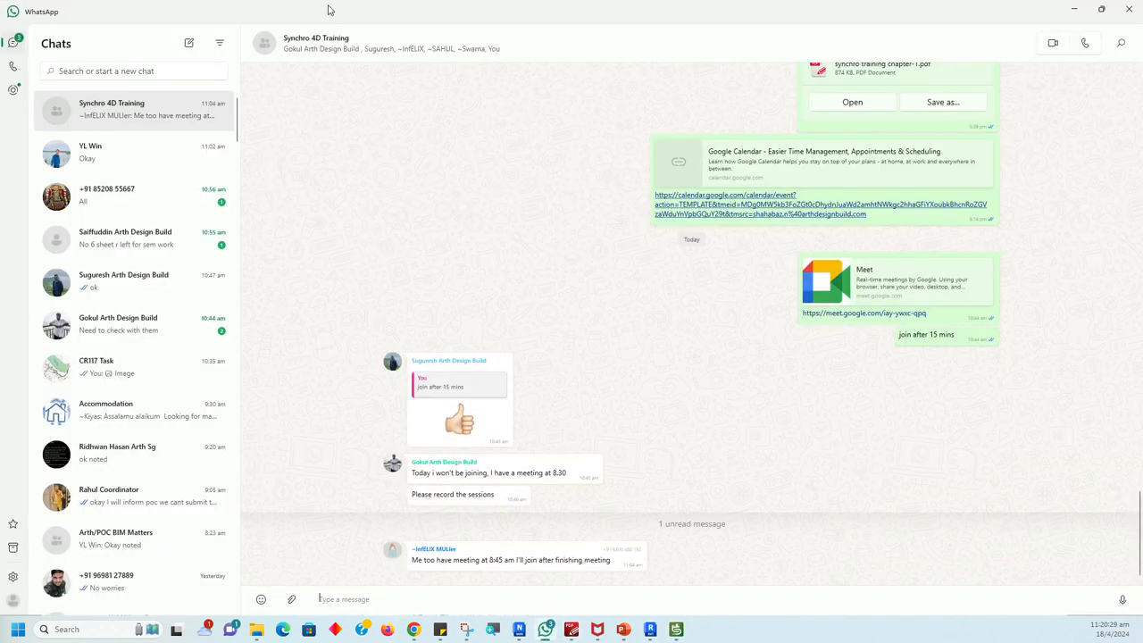
{"action": "left_click_drag", "start_coordinate": [339, 19], "coordinate": [0, 169]}
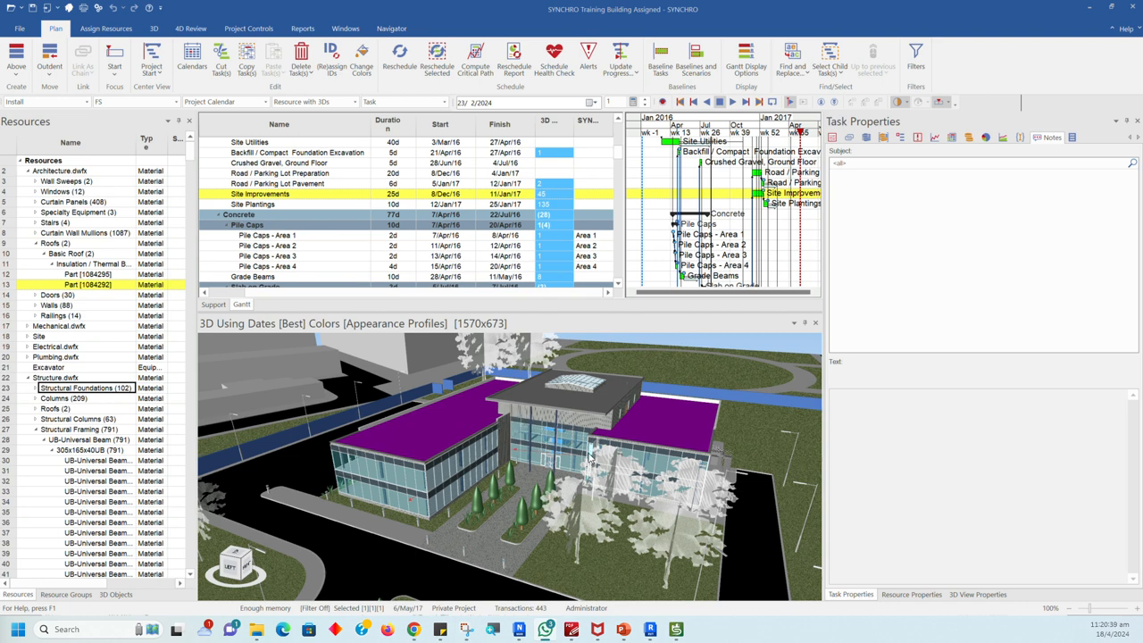
Step: Add a roof parapet wall to the 3D selection, then clear the whole selection
{"action": "left_click", "coordinate": [502, 397], "text": "ctrl"}
{"action": "scroll", "coordinate": [565, 431], "scroll_direction": "down", "scroll_amount": 4}
{"action": "scroll", "coordinate": [566, 431], "scroll_direction": "down", "scroll_amount": 3}
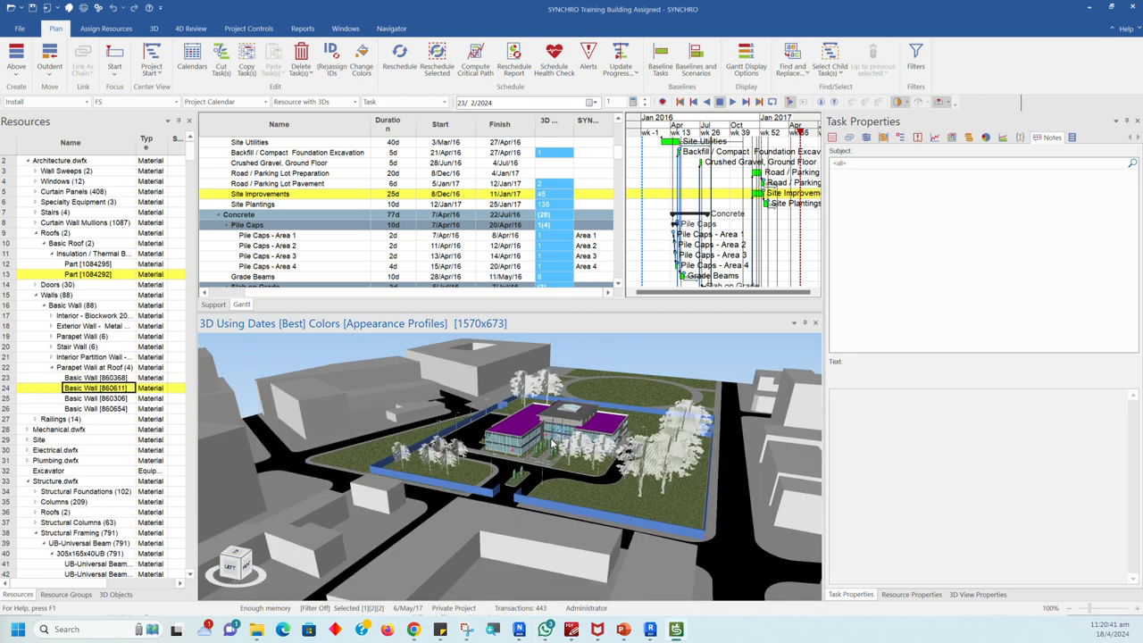
{"action": "middle_click_drag", "start_coordinate": [606, 362], "coordinate": [566, 400]}
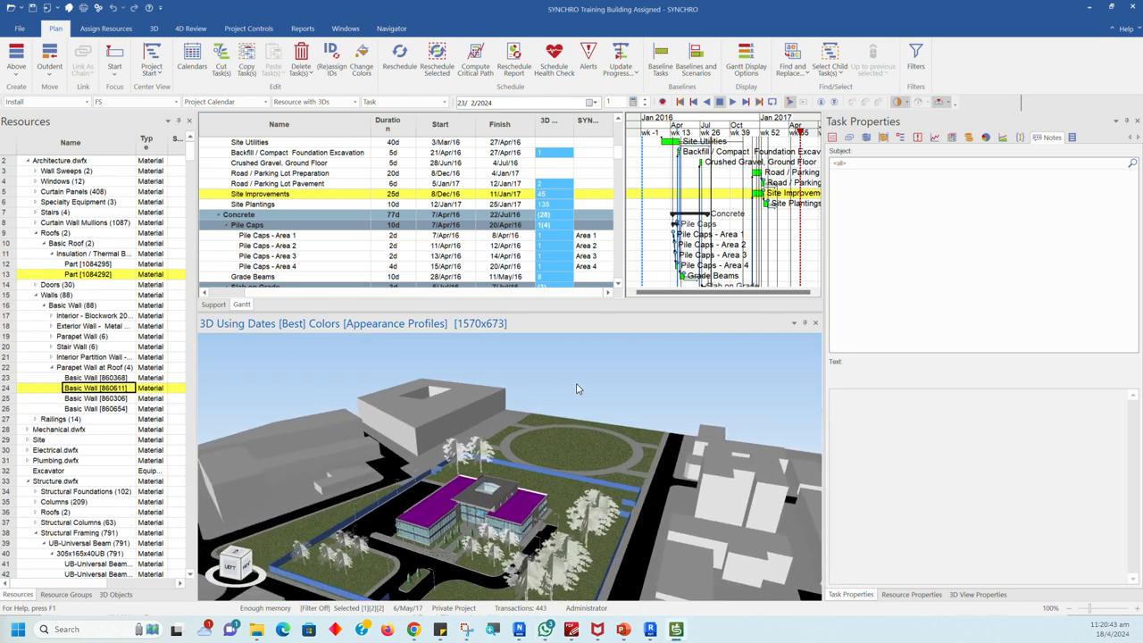
{"action": "left_click", "coordinate": [576, 389]}
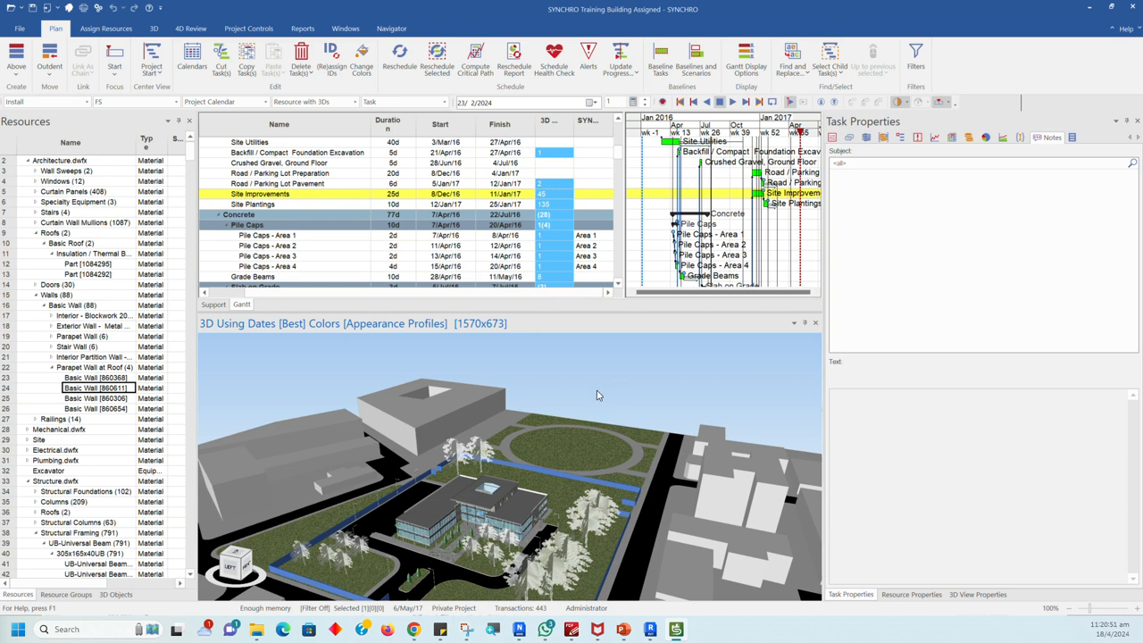
Step: View the building and its site from the front in 3D and select the flat side roofs
{"action": "middle_click_drag", "start_coordinate": [576, 391], "coordinate": [503, 404]}
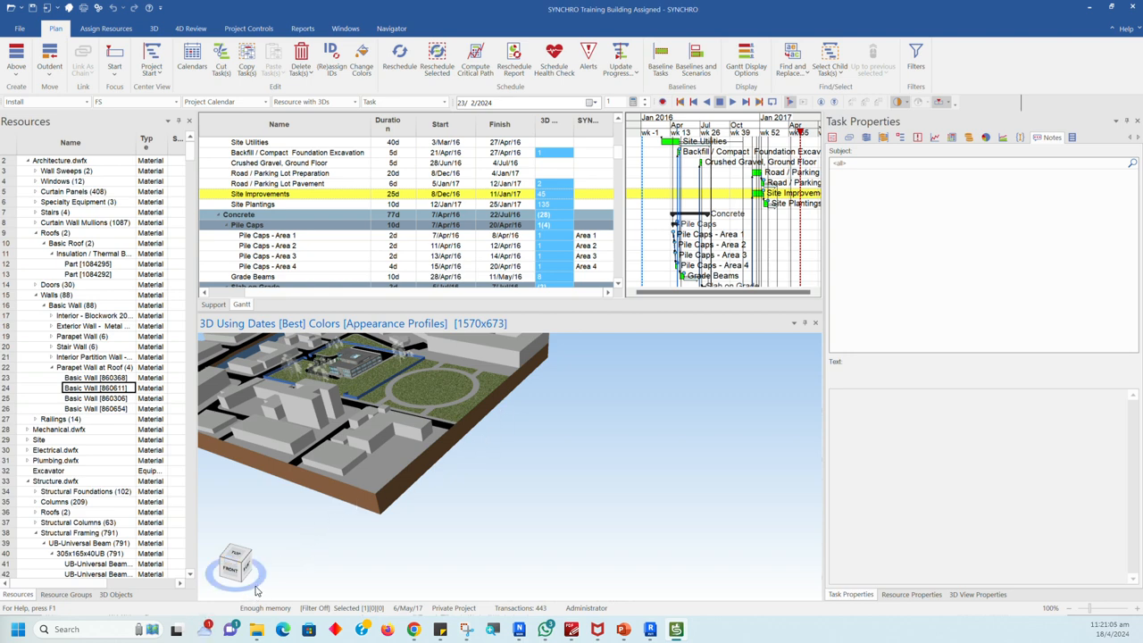
{"action": "mouse_move", "coordinate": [256, 589]}
{"action": "left_mouse_down"}
{"action": "mouse_move", "coordinate": [334, 564]}
{"action": "mouse_move", "coordinate": [440, 564]}
{"action": "mouse_move", "coordinate": [338, 557]}
{"action": "mouse_move", "coordinate": [262, 571]}
{"action": "left_mouse_up"}
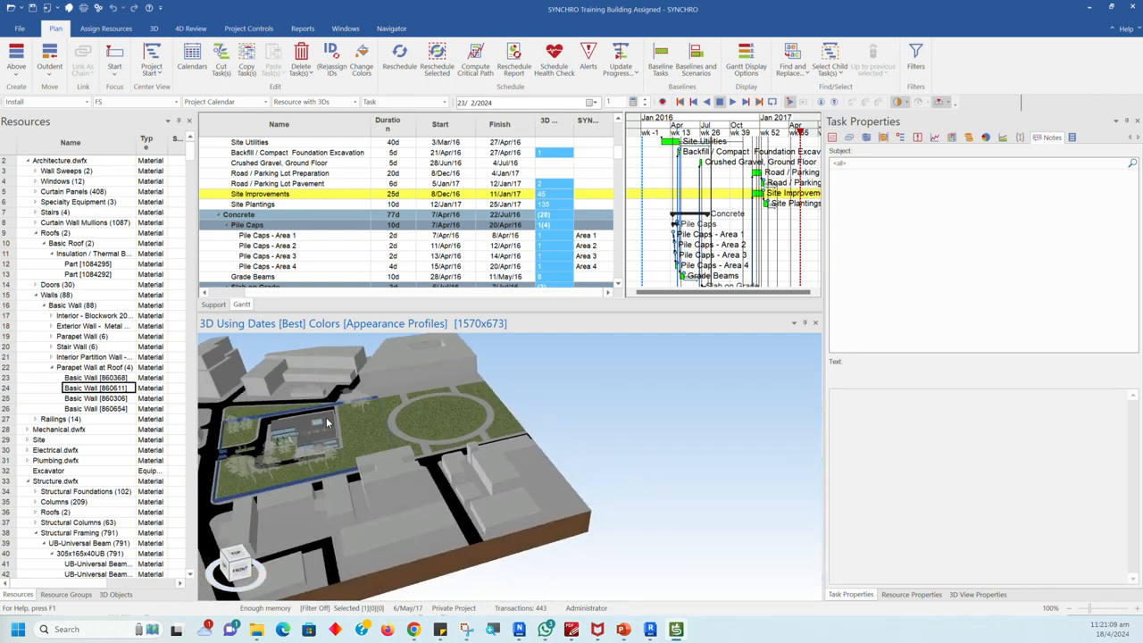
{"action": "scroll", "coordinate": [326, 423], "scroll_direction": "up", "scroll_amount": 3}
{"action": "middle_click_drag", "start_coordinate": [327, 423], "coordinate": [436, 419]}
{"action": "scroll", "coordinate": [437, 419], "scroll_direction": "up", "scroll_amount": 4}
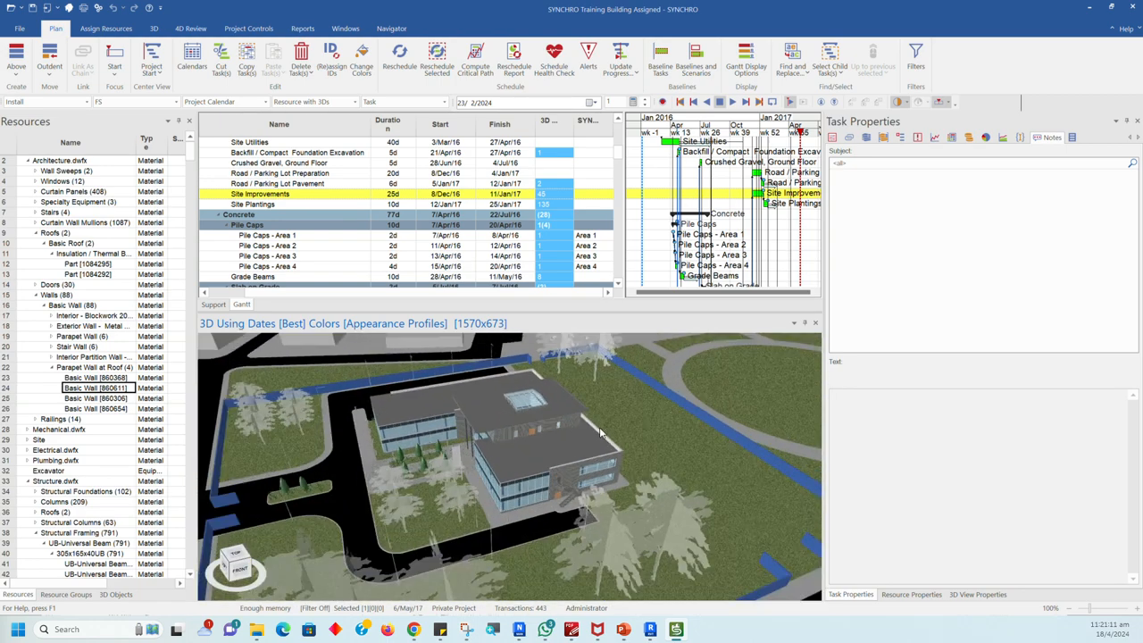
{"action": "scroll", "coordinate": [497, 440], "scroll_direction": "up", "scroll_amount": 3}
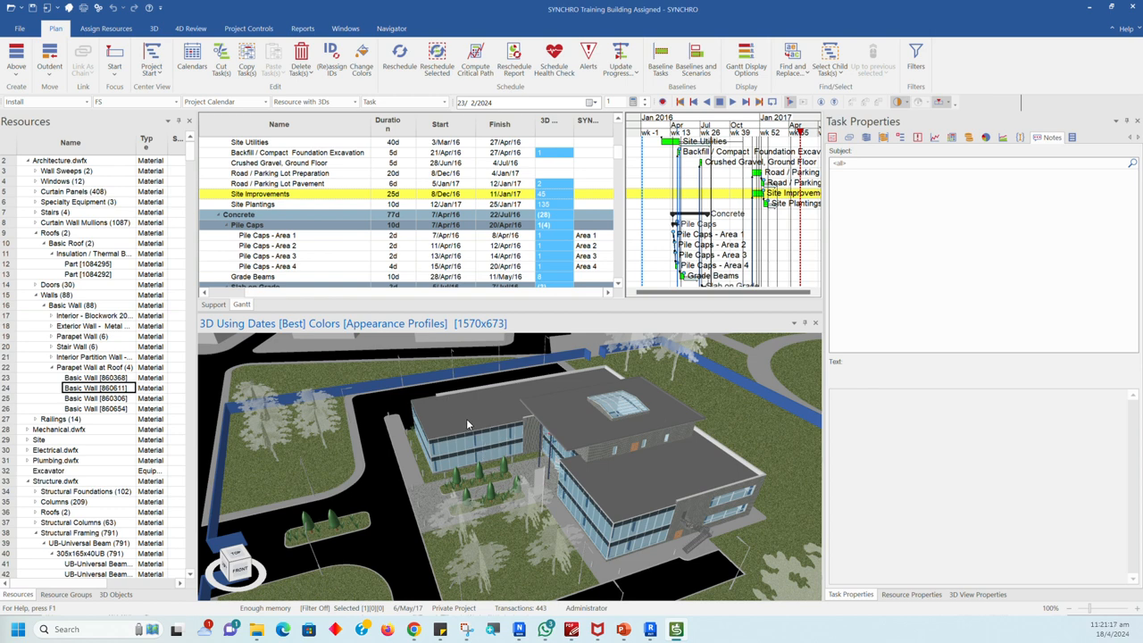
{"action": "left_click", "coordinate": [457, 418]}
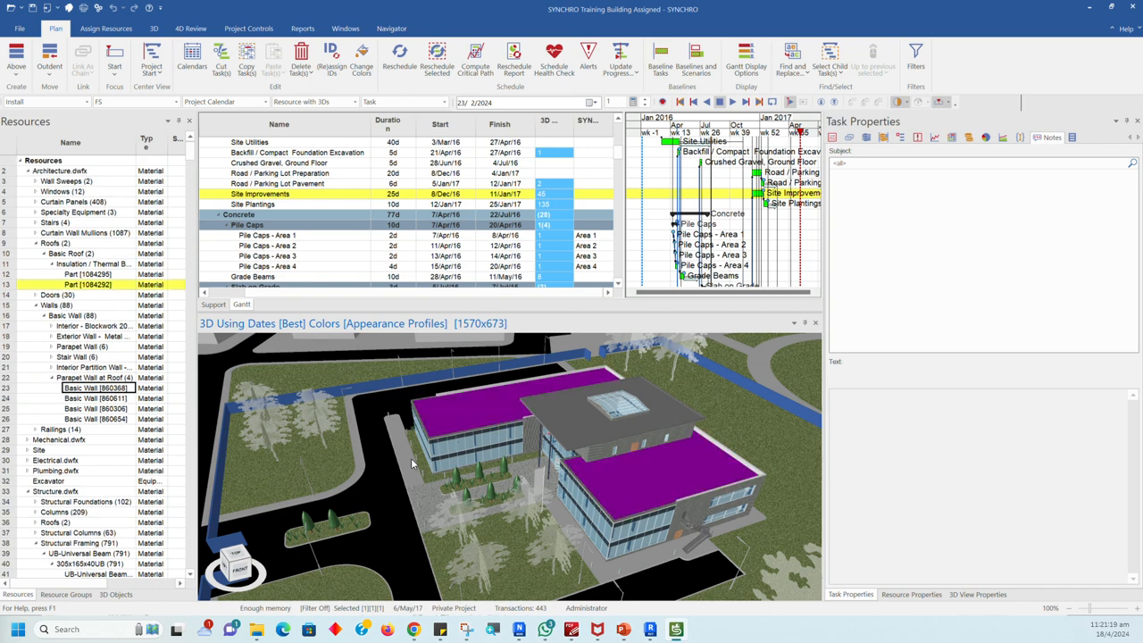
Step: Show the building from its entrance side and add a 305x165x40UB universal beam beside the roof to the selection
{"action": "middle_click_drag", "start_coordinate": [449, 487], "coordinate": [503, 480]}
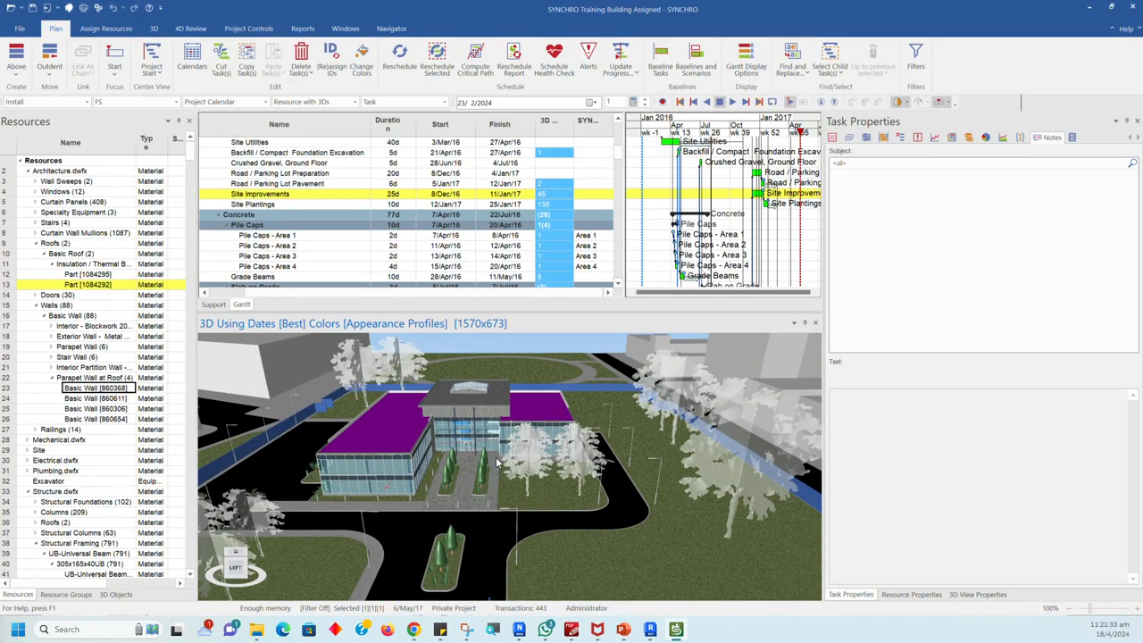
{"action": "scroll", "coordinate": [497, 461], "scroll_direction": "down", "scroll_amount": 3}
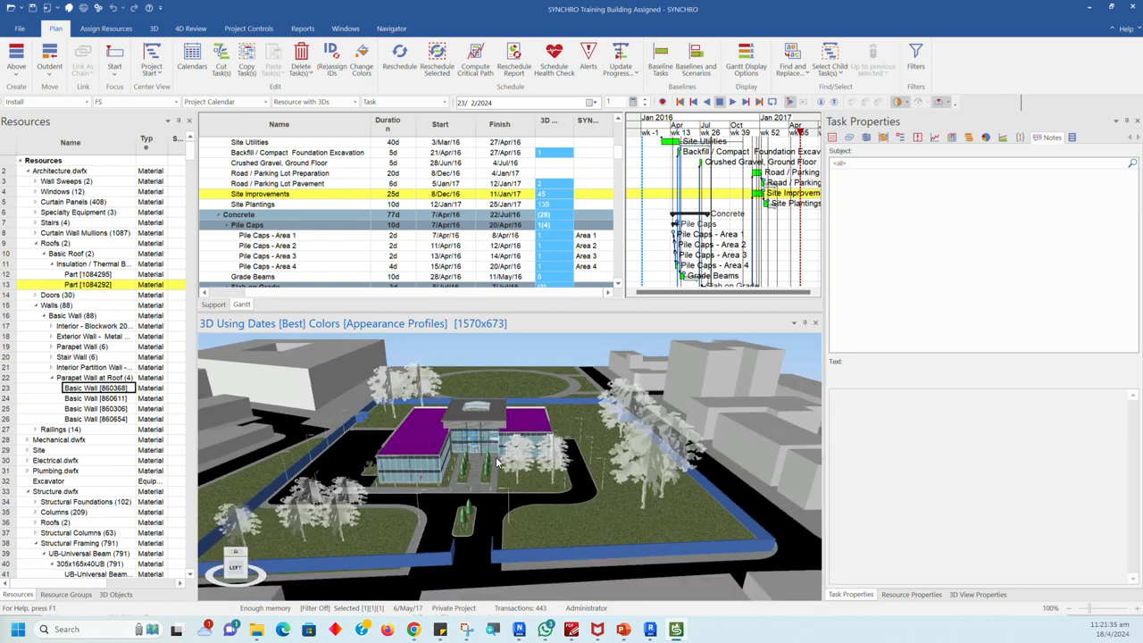
{"action": "left_click", "coordinate": [430, 444]}
{"action": "left_click", "coordinate": [428, 436]}
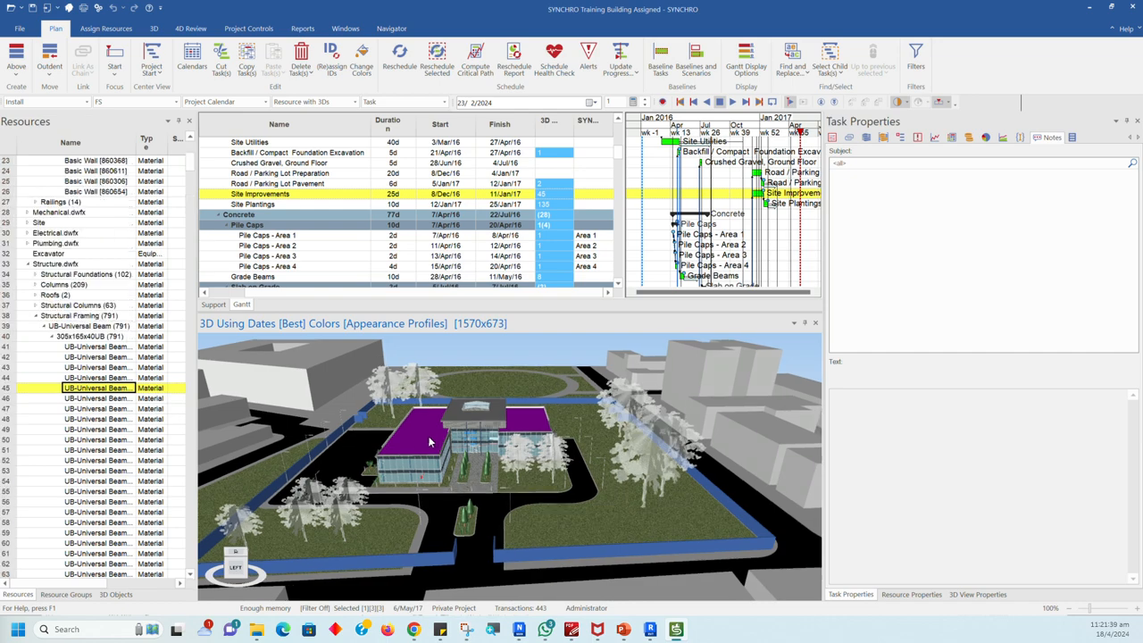
Step: View the building from above and toggle the flat side roofs and the universal beam beneath them in the 3D selection
{"action": "scroll", "coordinate": [421, 455], "scroll_direction": "up", "scroll_amount": 2}
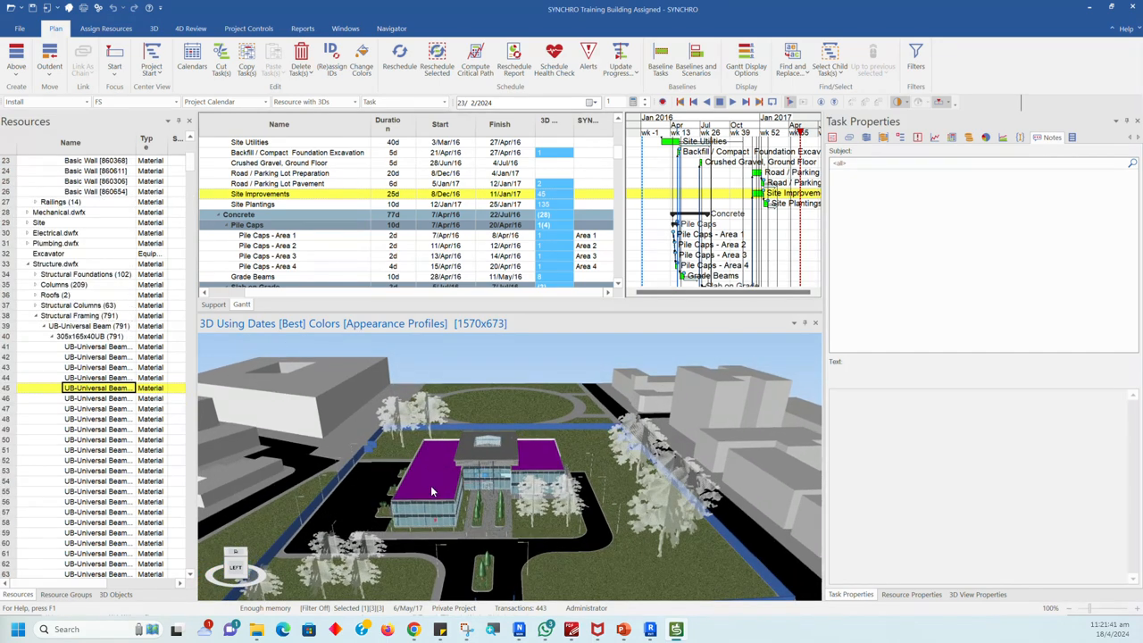
{"action": "scroll", "coordinate": [443, 458], "scroll_direction": "up", "scroll_amount": 3}
{"action": "left_click", "coordinate": [438, 471]}
{"action": "left_click", "coordinate": [437, 482]}
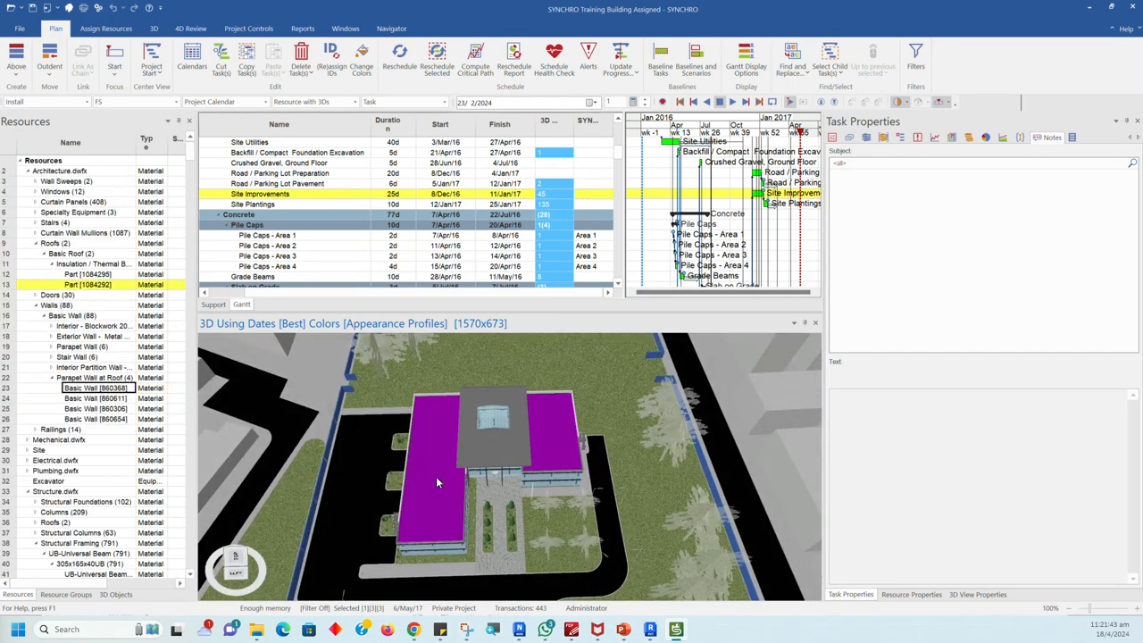
{"action": "left_click", "coordinate": [436, 470]}
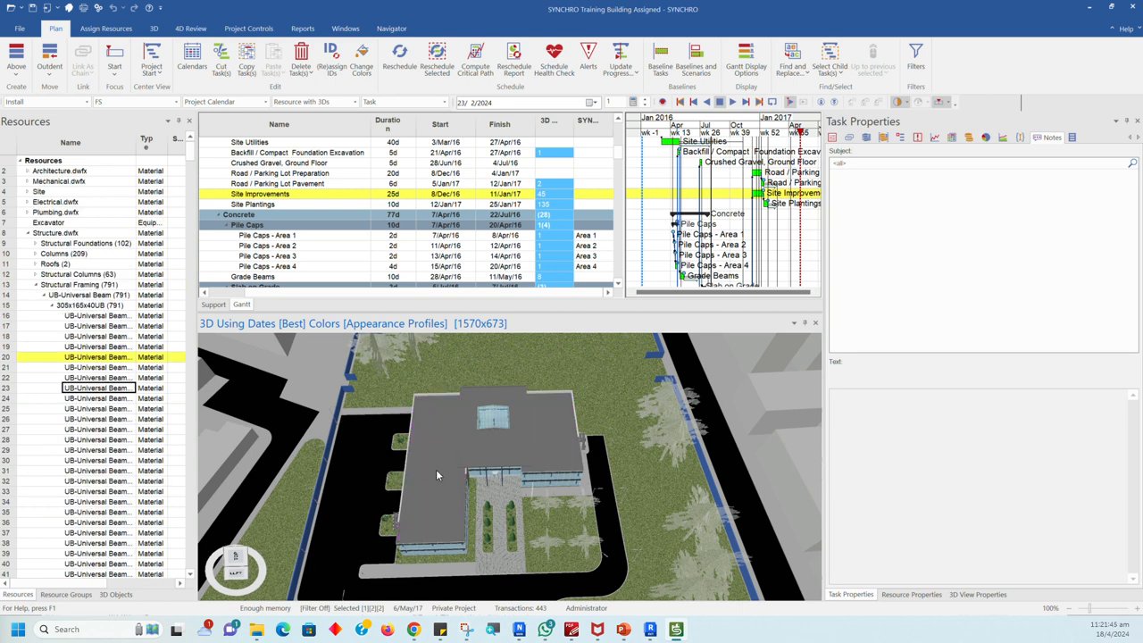
{"action": "left_click", "coordinate": [432, 483]}
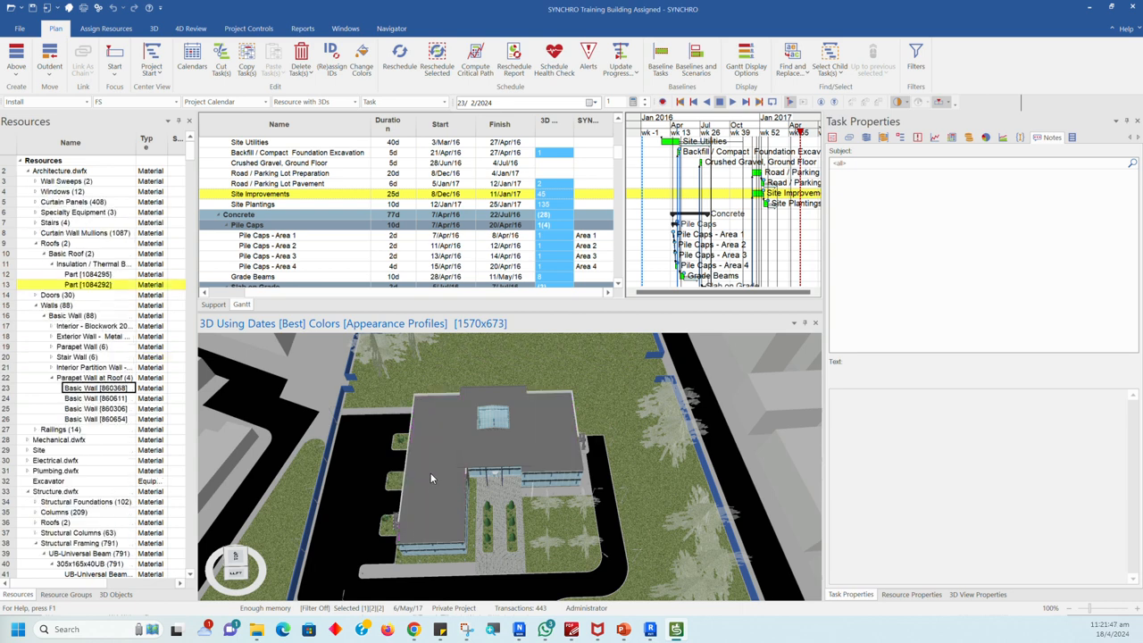
{"action": "left_click", "coordinate": [432, 474]}
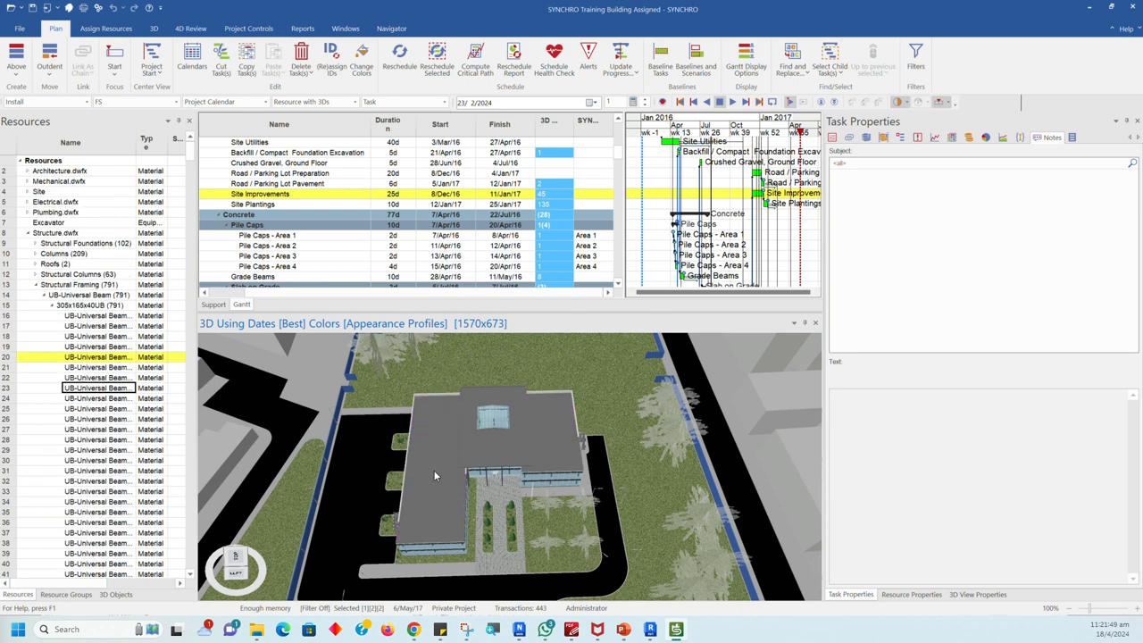
Step: Show the whole site in 3D, select all of its objects with a selection window, and clear the selection
{"action": "scroll", "coordinate": [433, 470], "scroll_direction": "down", "scroll_amount": 5}
{"action": "middle_click_drag", "start_coordinate": [278, 369], "coordinate": [403, 438]}
{"action": "middle_click_drag", "start_coordinate": [493, 524], "coordinate": [500, 429]}
{"action": "middle_click_drag", "start_coordinate": [621, 420], "coordinate": [620, 368]}
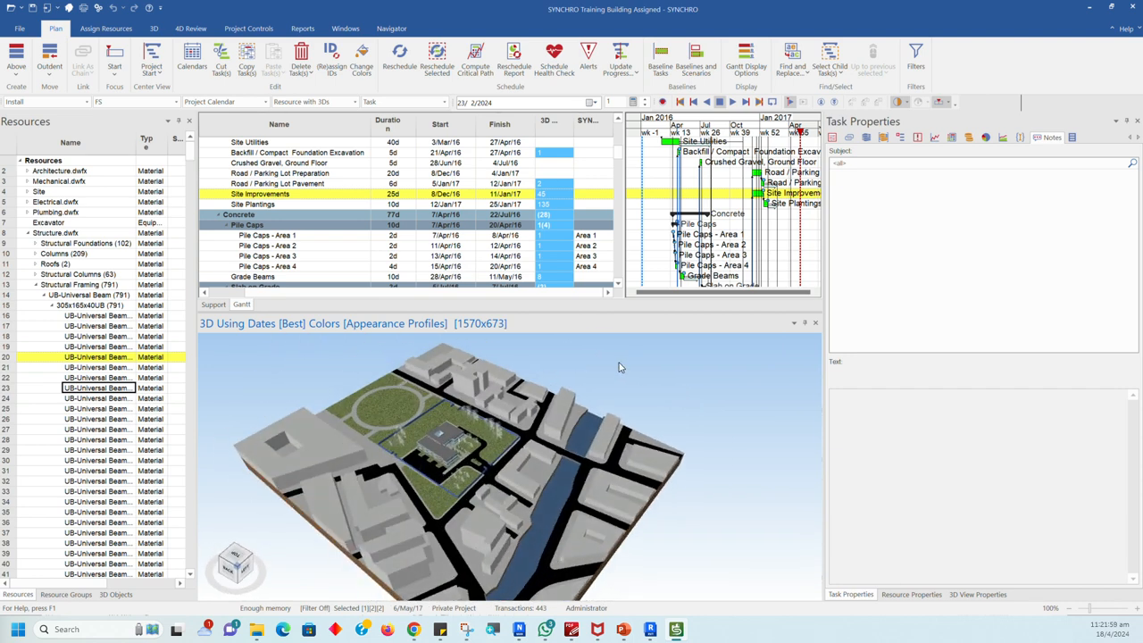
{"action": "left_click_drag", "start_coordinate": [628, 347], "coordinate": [365, 502]}
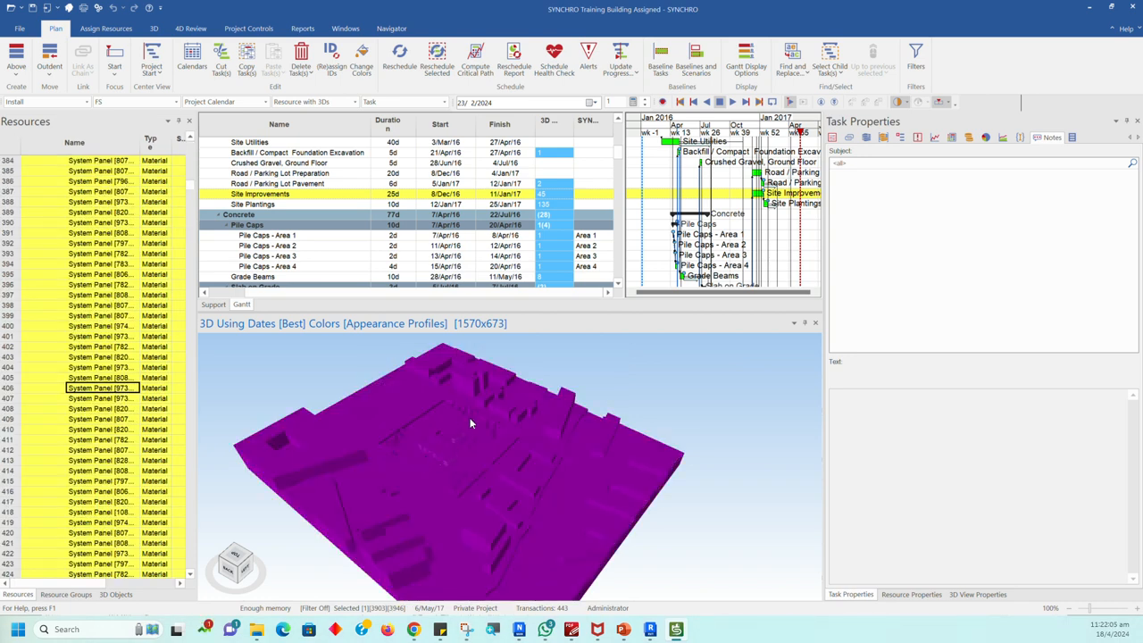
{"action": "key", "text": "Escape"}
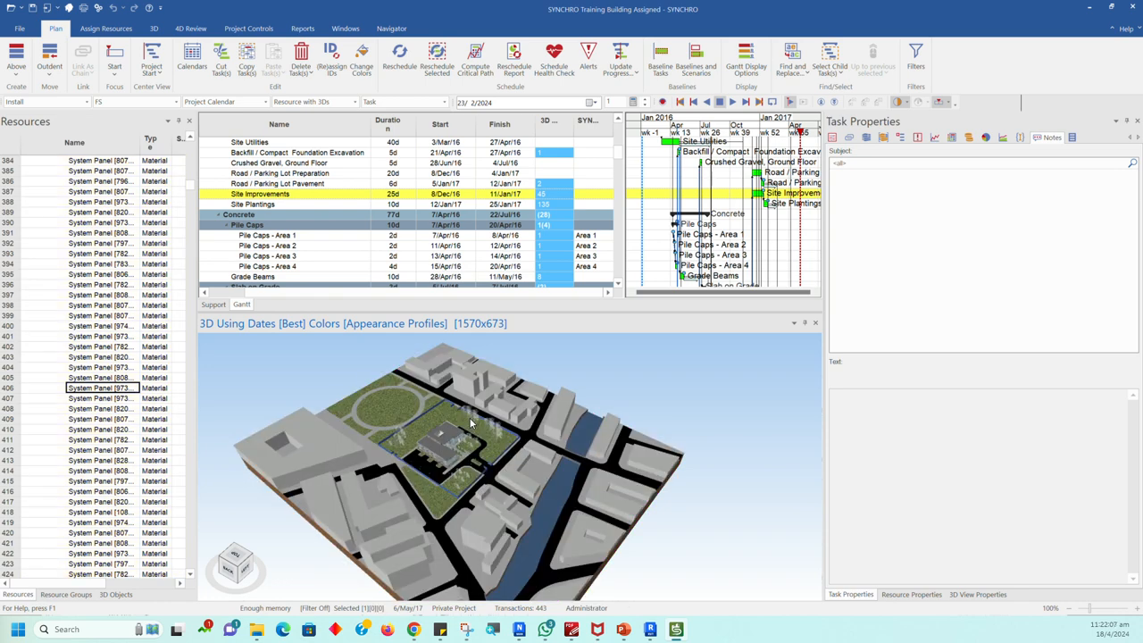
Step: Select the building's flat side roofs in the 3D view, then deselect them
{"action": "scroll", "coordinate": [473, 422], "scroll_direction": "up", "scroll_amount": 5}
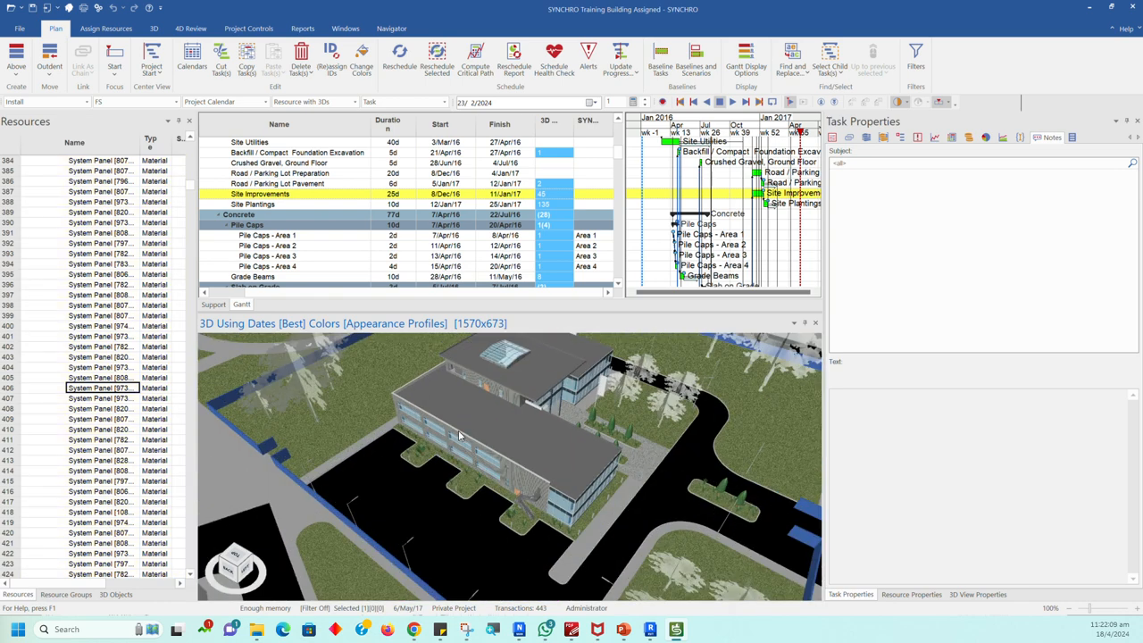
{"action": "left_click", "coordinate": [490, 422]}
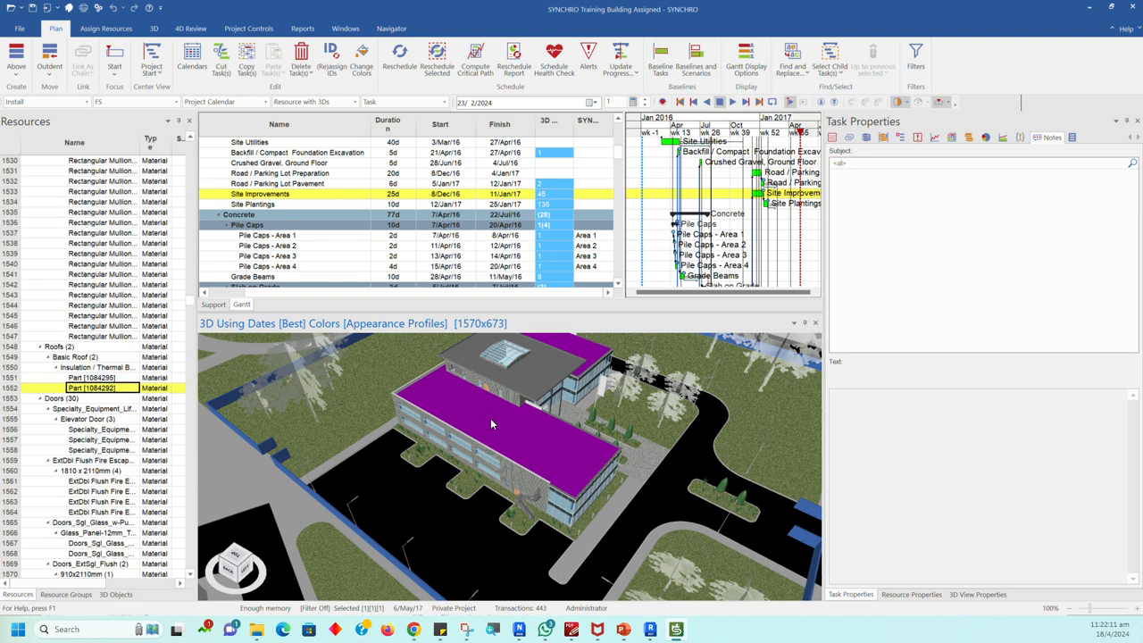
{"action": "key", "text": "Escape"}
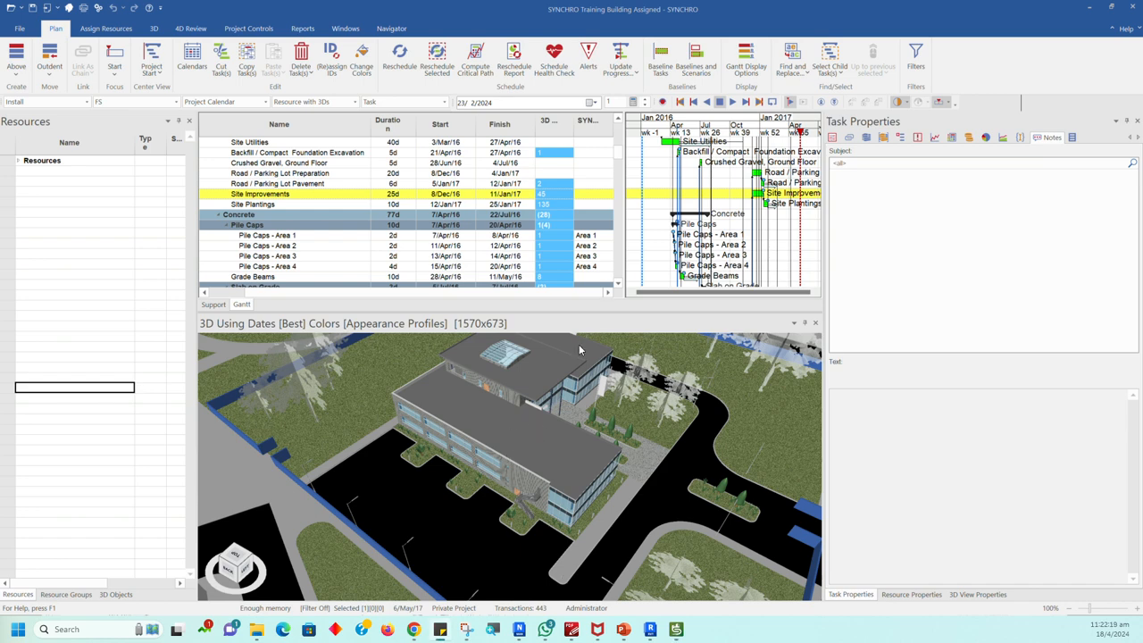
Step: Select a universal beam at the flat roof in 3D, inspect the roof up close, and show the surrounding site
{"action": "left_click", "coordinate": [524, 420]}
{"action": "scroll", "coordinate": [529, 412], "scroll_direction": "down", "scroll_amount": 6}
{"action": "scroll", "coordinate": [531, 412], "scroll_direction": "up", "scroll_amount": 4}
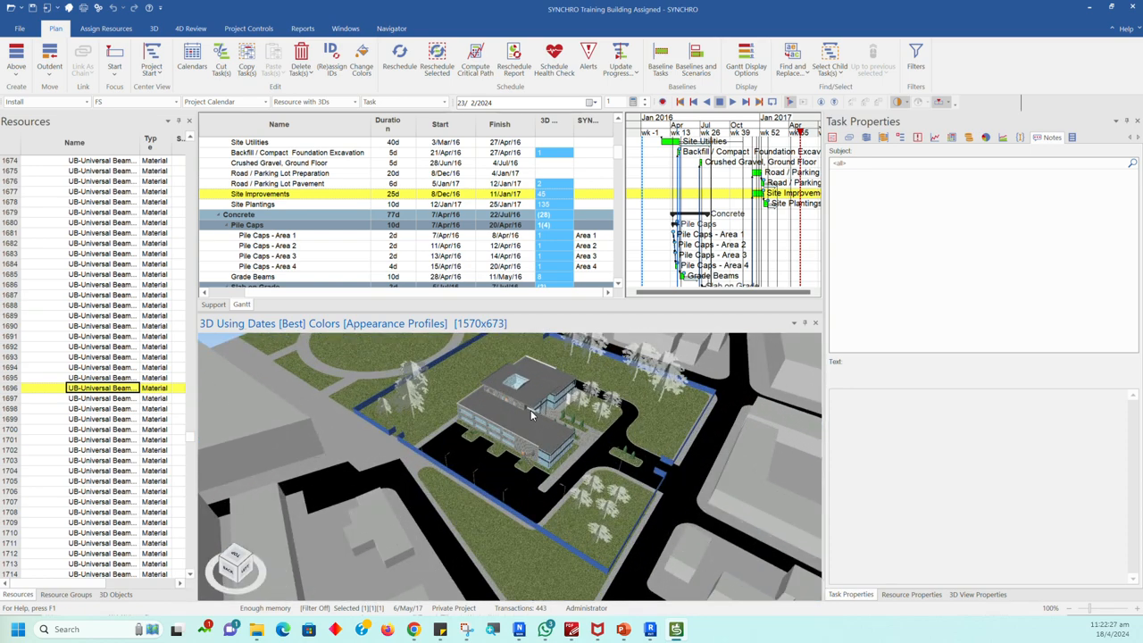
{"action": "scroll", "coordinate": [530, 410], "scroll_direction": "up", "scroll_amount": 6}
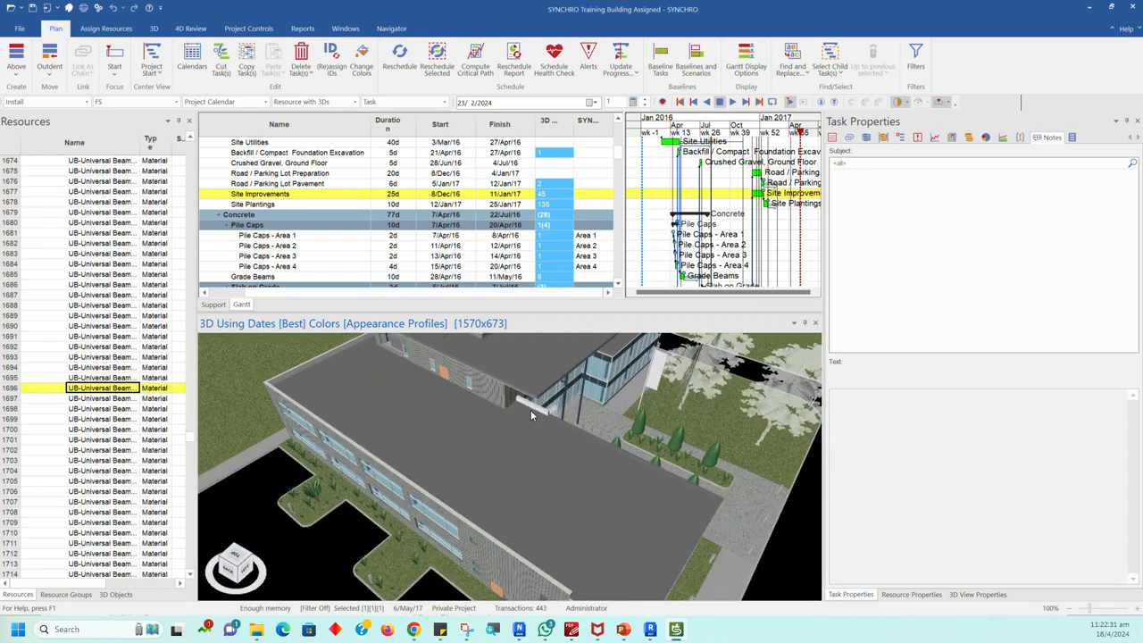
{"action": "scroll", "coordinate": [531, 410], "scroll_direction": "down", "scroll_amount": 5}
{"action": "middle_click_drag", "start_coordinate": [530, 410], "coordinate": [557, 504]}
{"action": "scroll", "coordinate": [557, 504], "scroll_direction": "down", "scroll_amount": 4}
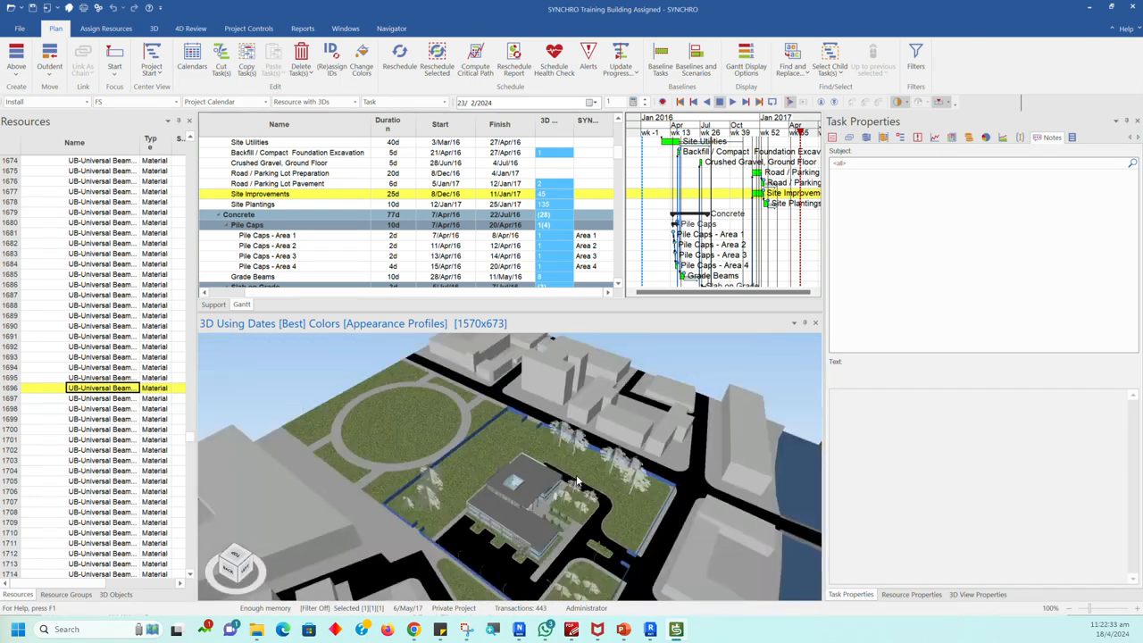
Step: Examine the 3D view's context commands for zooming, filtering, creating and editing objects
{"action": "right_click", "coordinate": [374, 381]}
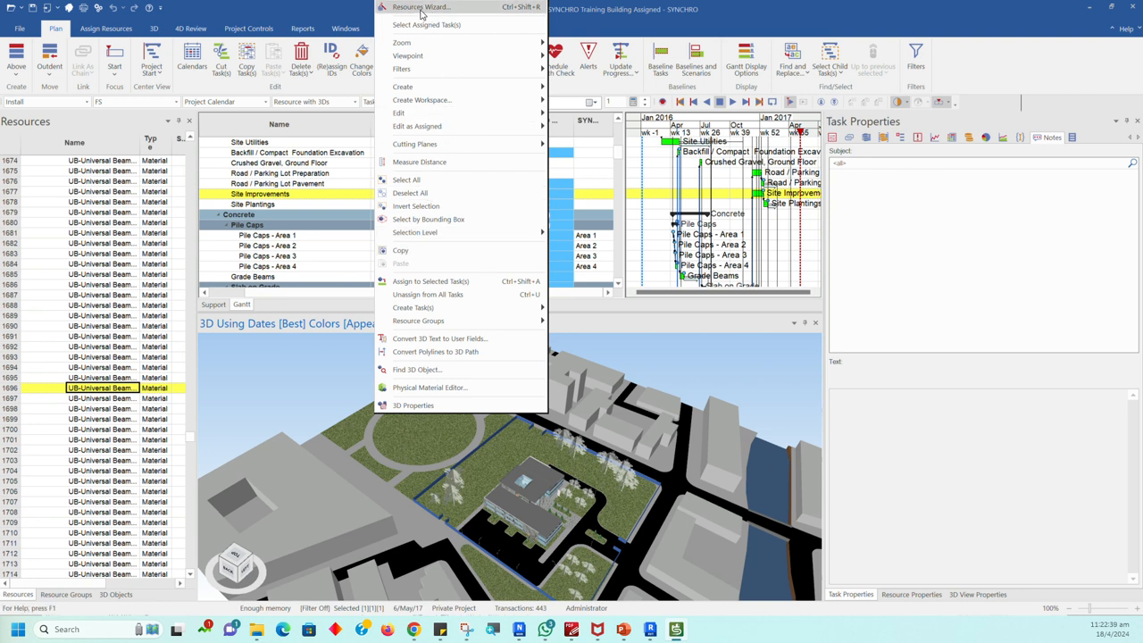
{"action": "mouse_move", "coordinate": [429, 46]}
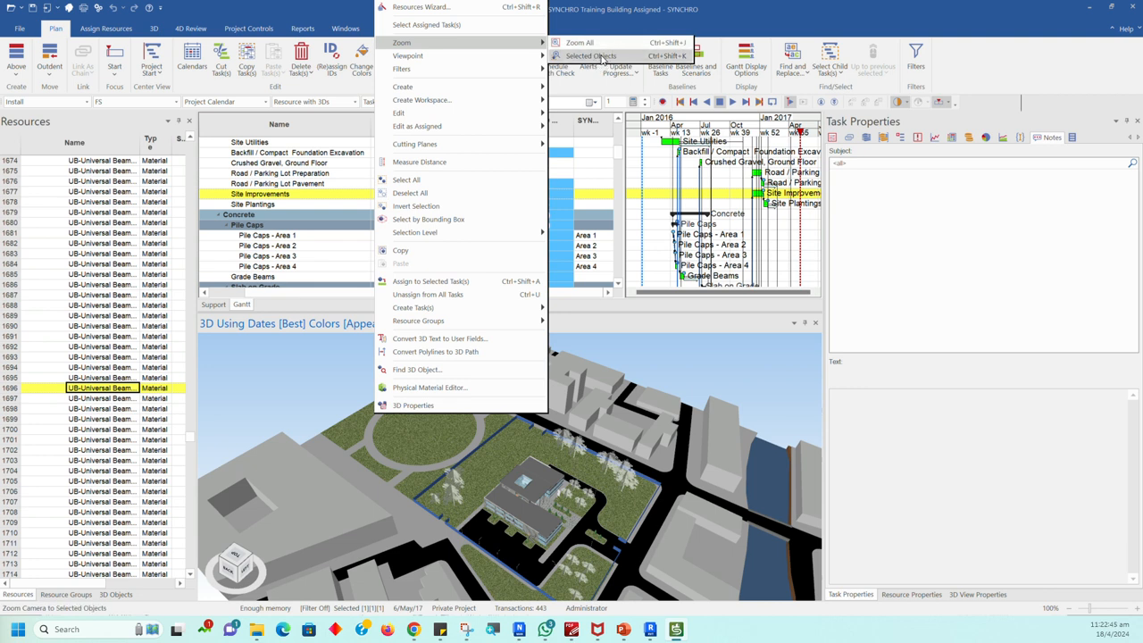
{"action": "mouse_move", "coordinate": [522, 60]}
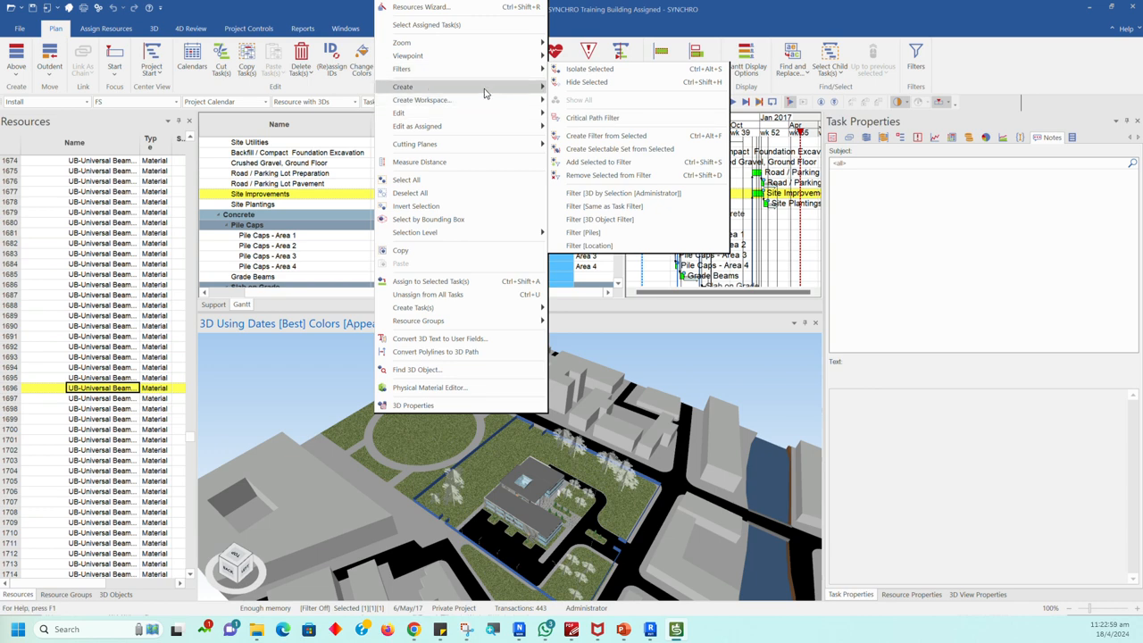
{"action": "mouse_move", "coordinate": [474, 88]}
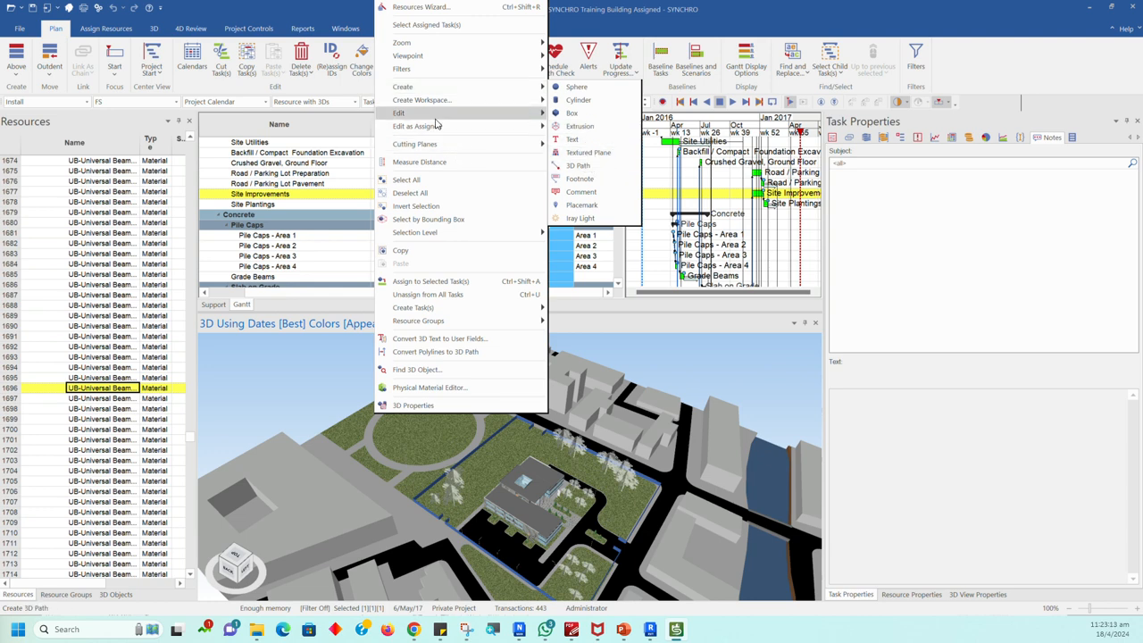
{"action": "mouse_move", "coordinate": [435, 119]}
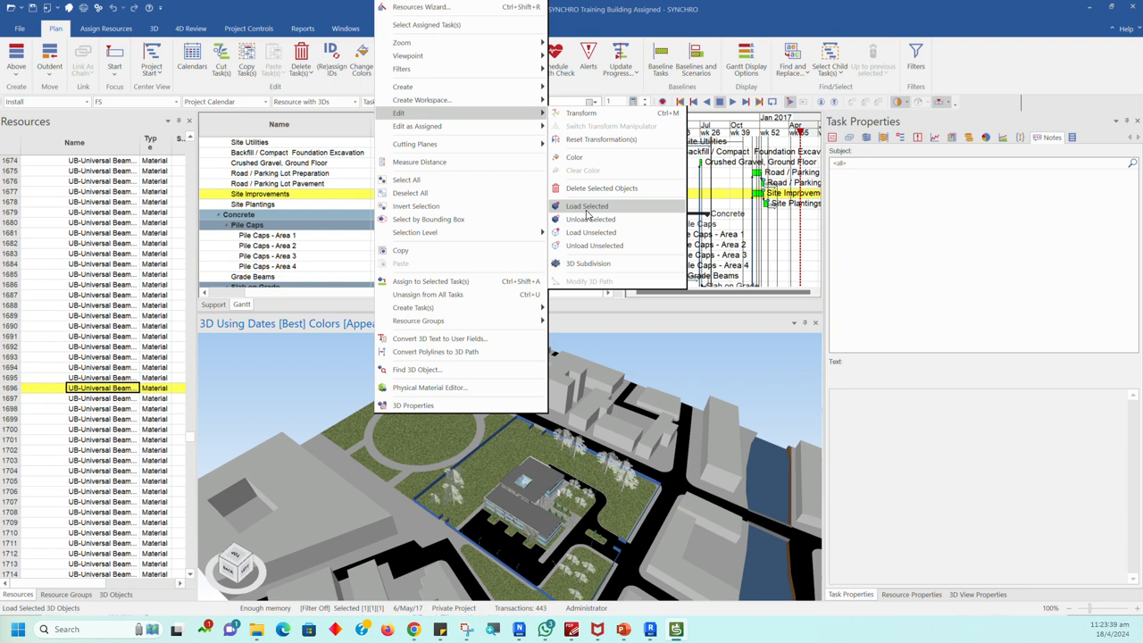
Step: Add more of the building's beams and its flat side roofs to the 3D selection
{"action": "left_click", "coordinate": [527, 520]}
{"action": "scroll", "coordinate": [526, 522], "scroll_direction": "up", "scroll_amount": 3}
{"action": "scroll", "coordinate": [527, 522], "scroll_direction": "up", "scroll_amount": 2}
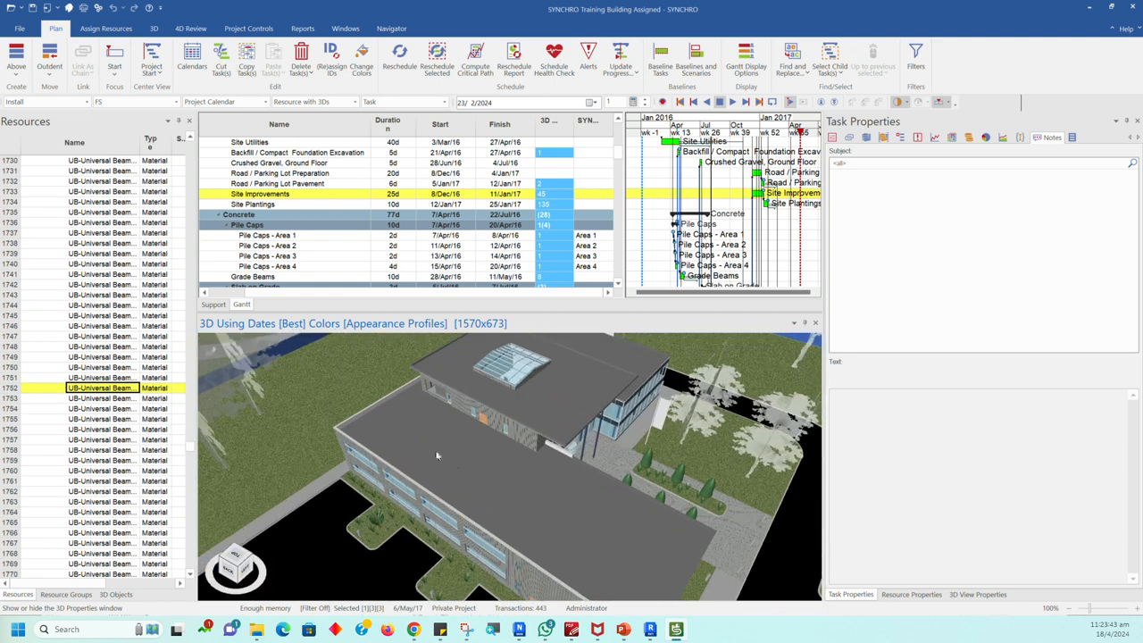
{"action": "left_click", "coordinate": [430, 441]}
Step: Review the create and edit options for the selection, and load the selected 3D objects
{"action": "right_click", "coordinate": [446, 448]}
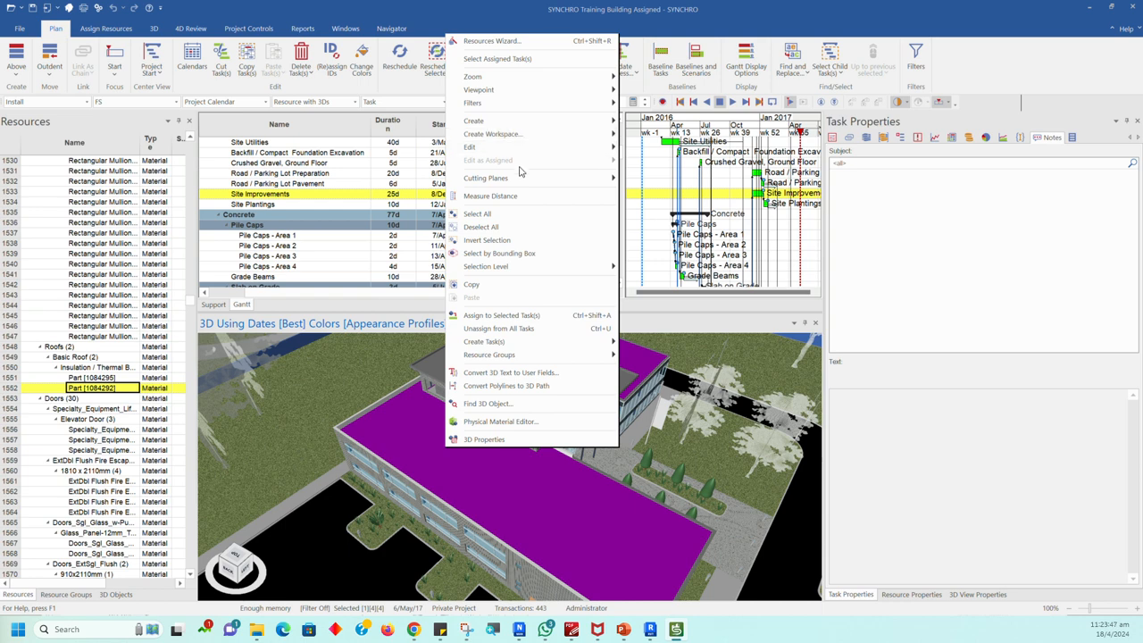
{"action": "mouse_move", "coordinate": [512, 125]}
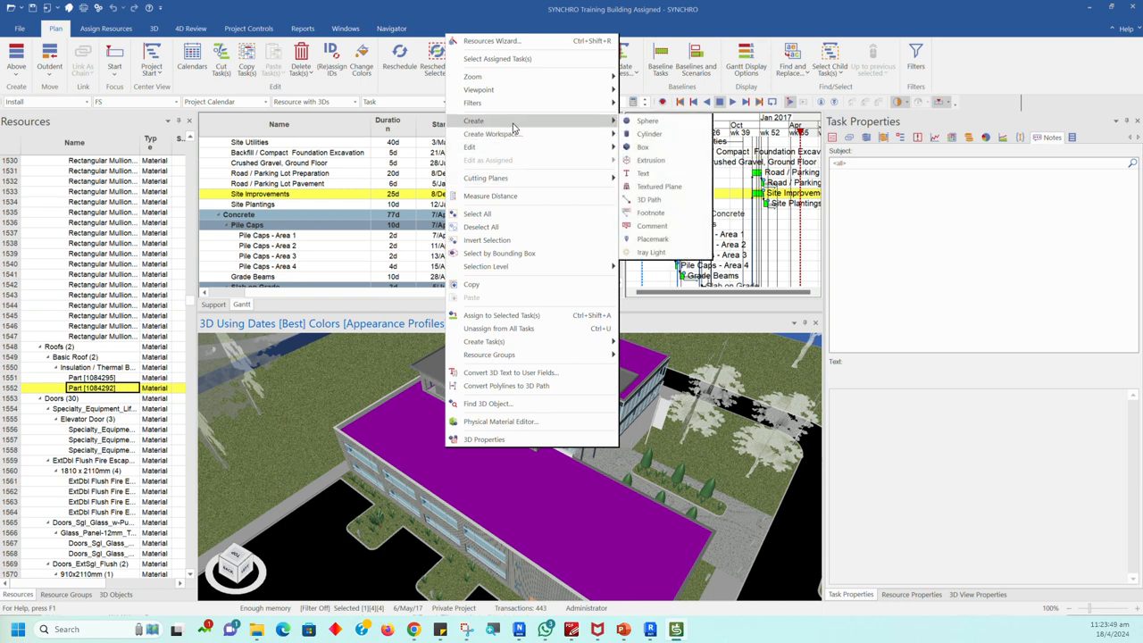
{"action": "mouse_move", "coordinate": [505, 147]}
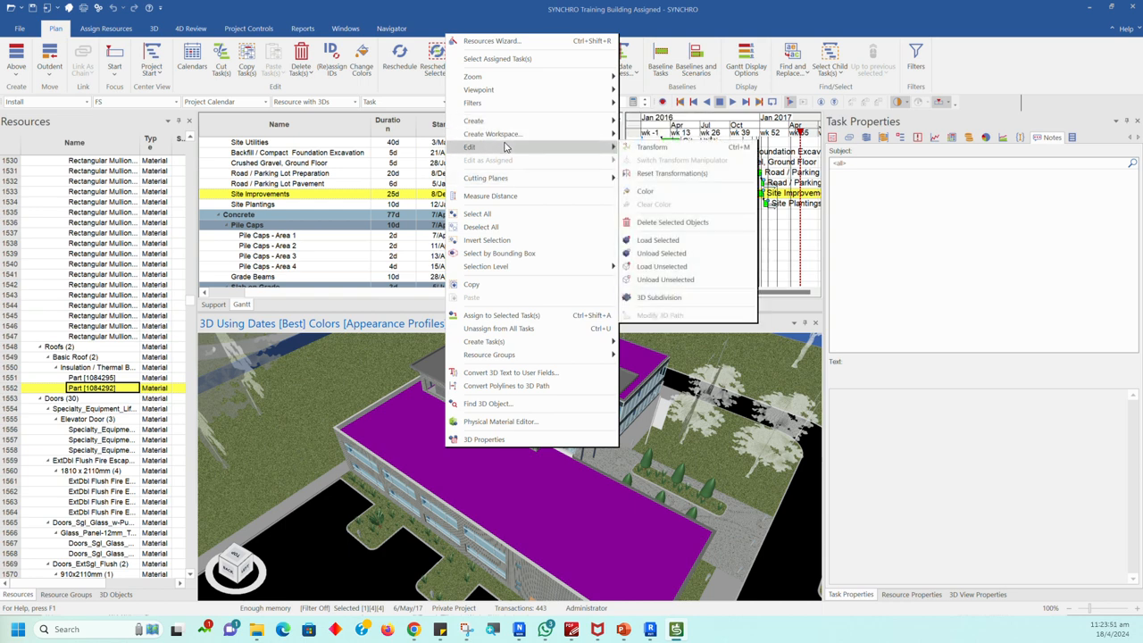
{"action": "left_click", "coordinate": [658, 242]}
{"action": "scroll", "coordinate": [496, 457], "scroll_direction": "down", "scroll_amount": 3}
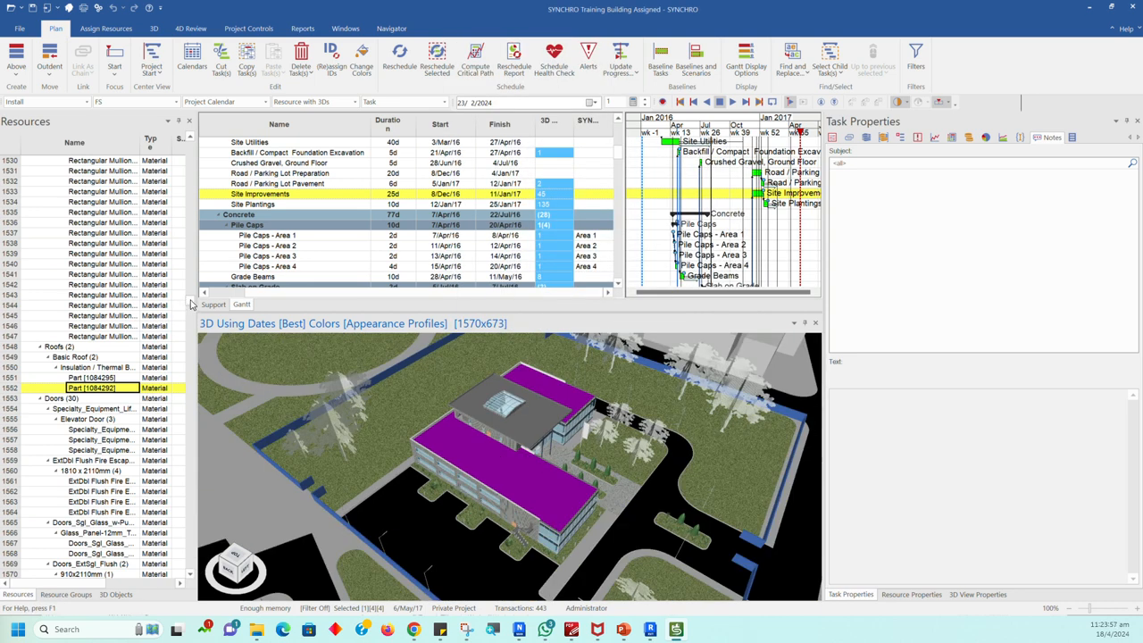
Step: Show the 3D Objects list from its start and collapse the model files from Architecture.dwfx through Plumbing.dwfx
{"action": "left_click_drag", "start_coordinate": [190, 304], "coordinate": [178, 153]}
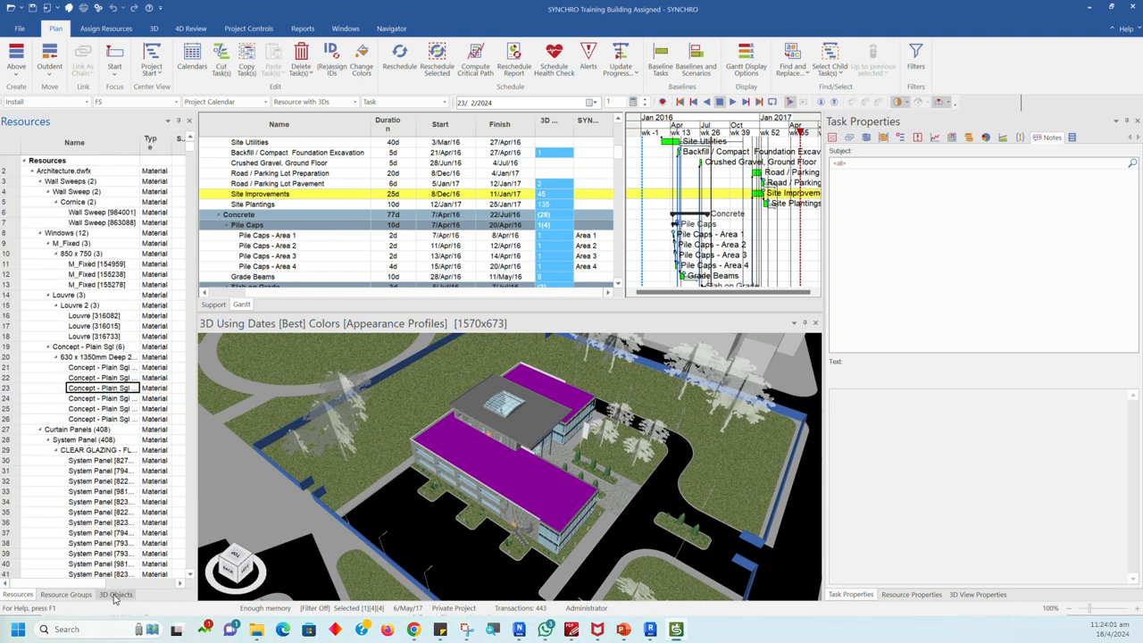
{"action": "left_click", "coordinate": [115, 594]}
{"action": "scroll", "coordinate": [60, 258], "scroll_direction": "up", "scroll_amount": 1}
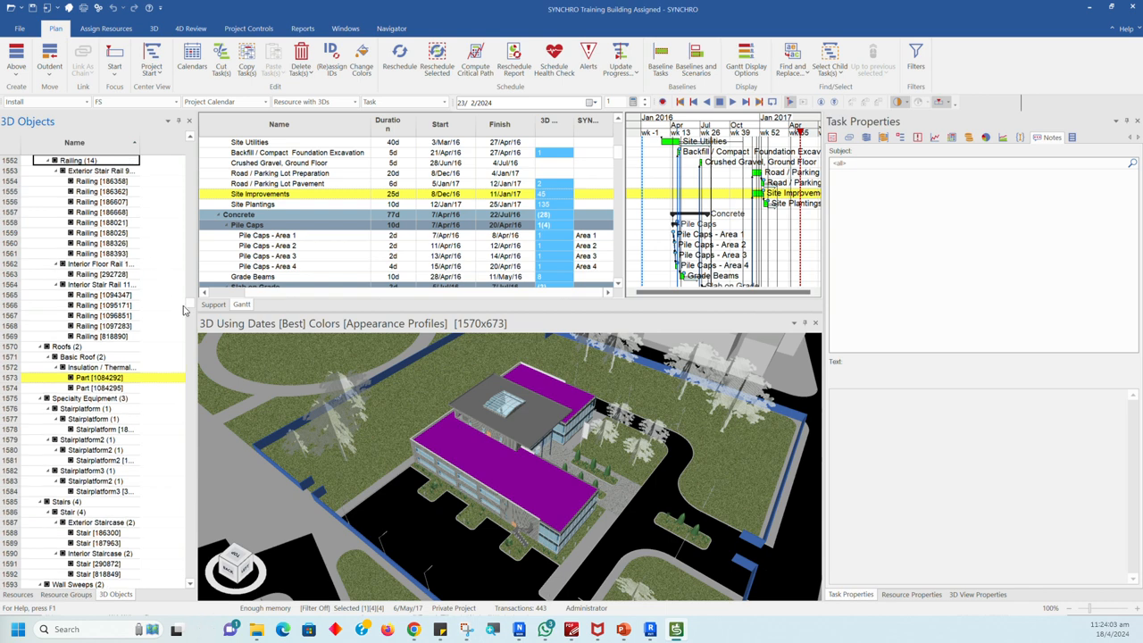
{"action": "left_click_drag", "start_coordinate": [190, 305], "coordinate": [197, 145]}
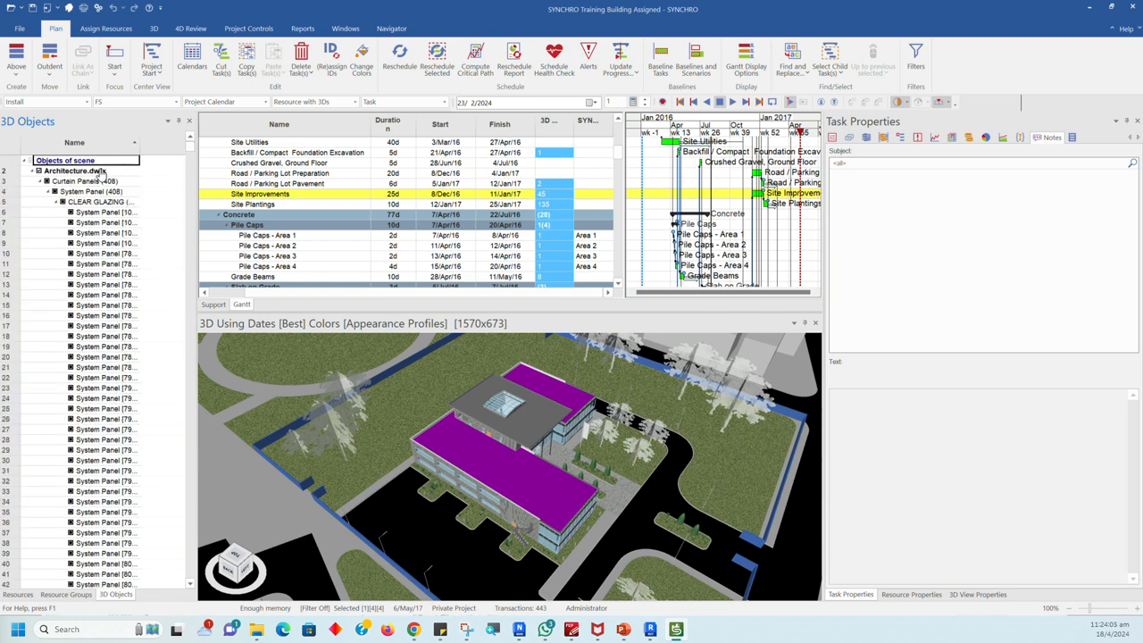
{"action": "left_click", "coordinate": [32, 171]}
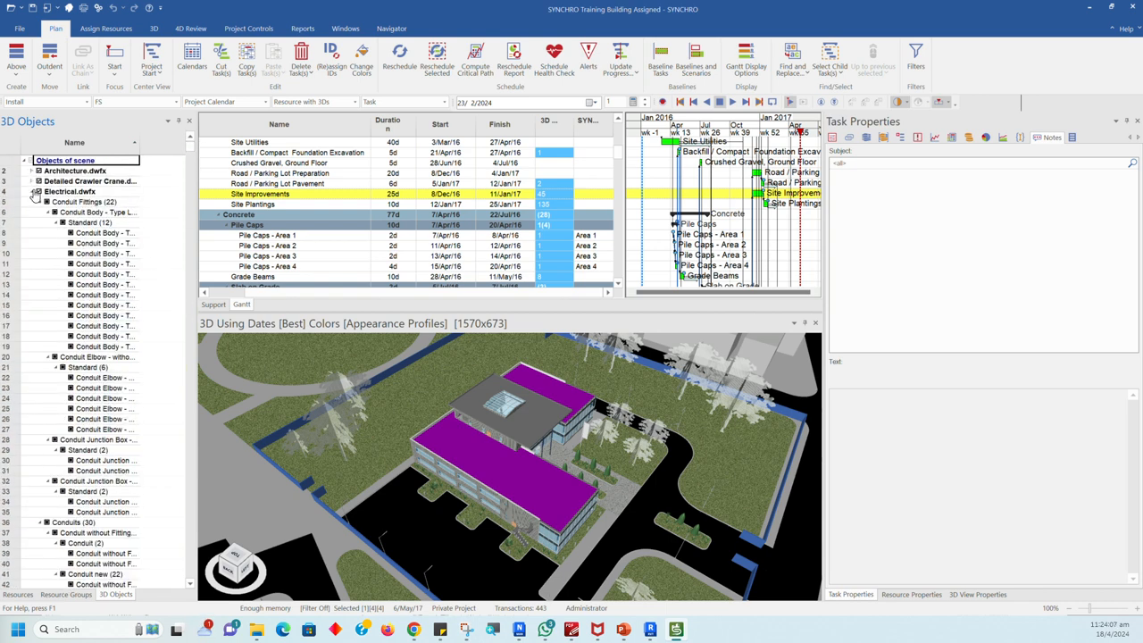
{"action": "left_click", "coordinate": [31, 212]}
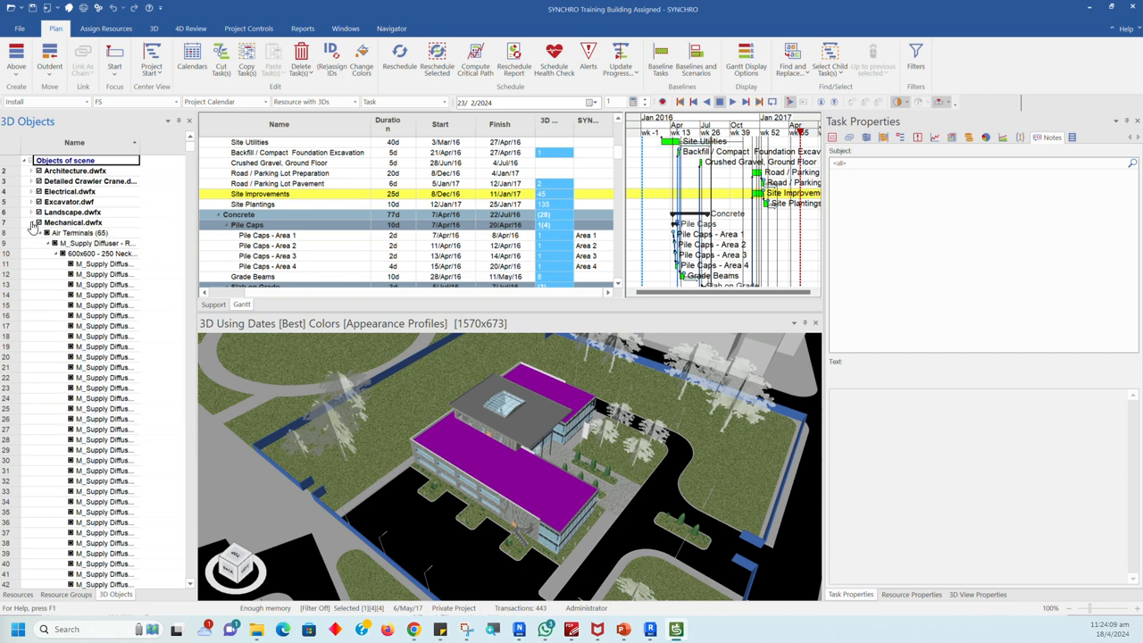
{"action": "left_click", "coordinate": [31, 223]}
{"action": "left_click", "coordinate": [32, 233]}
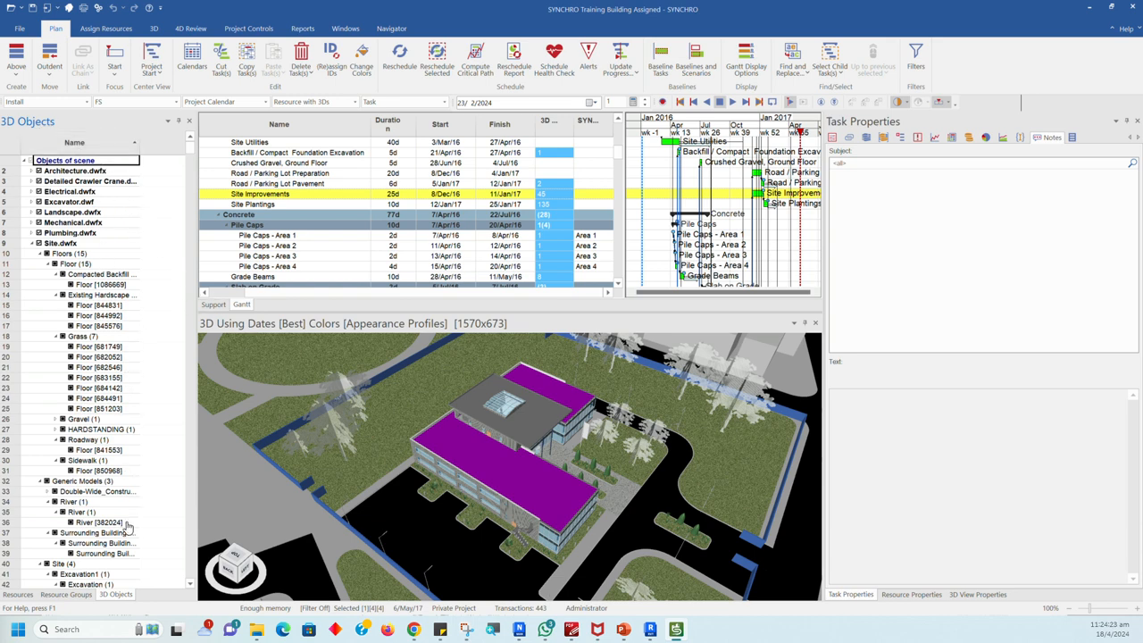
Step: Review the Resources list and show the Resource Groups list
{"action": "left_click", "coordinate": [17, 594]}
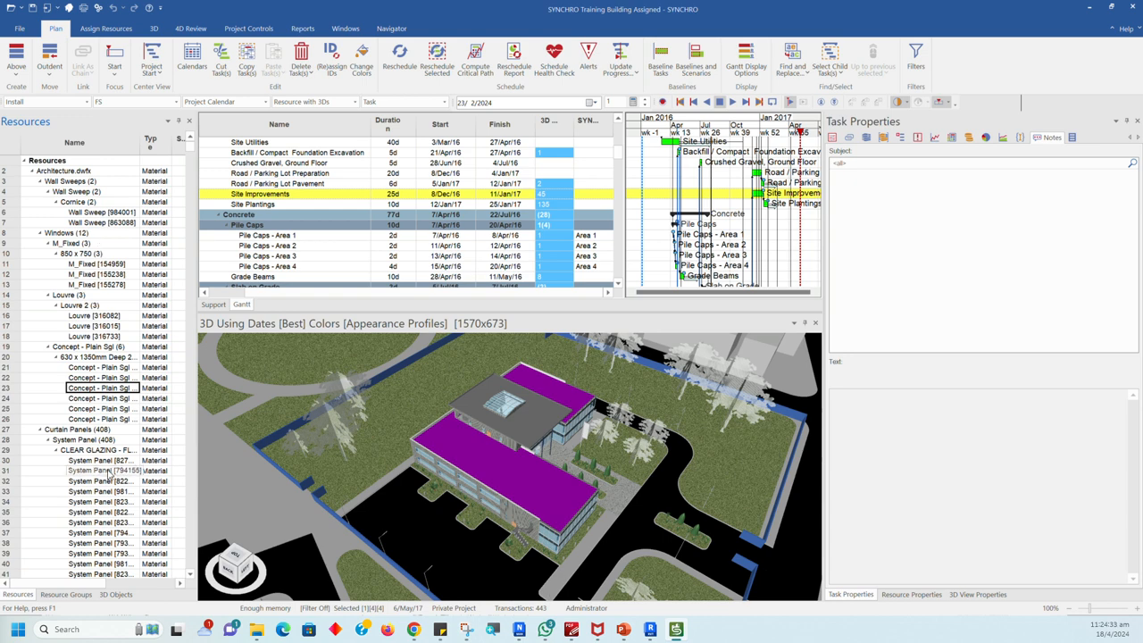
{"action": "left_click", "coordinate": [65, 597]}
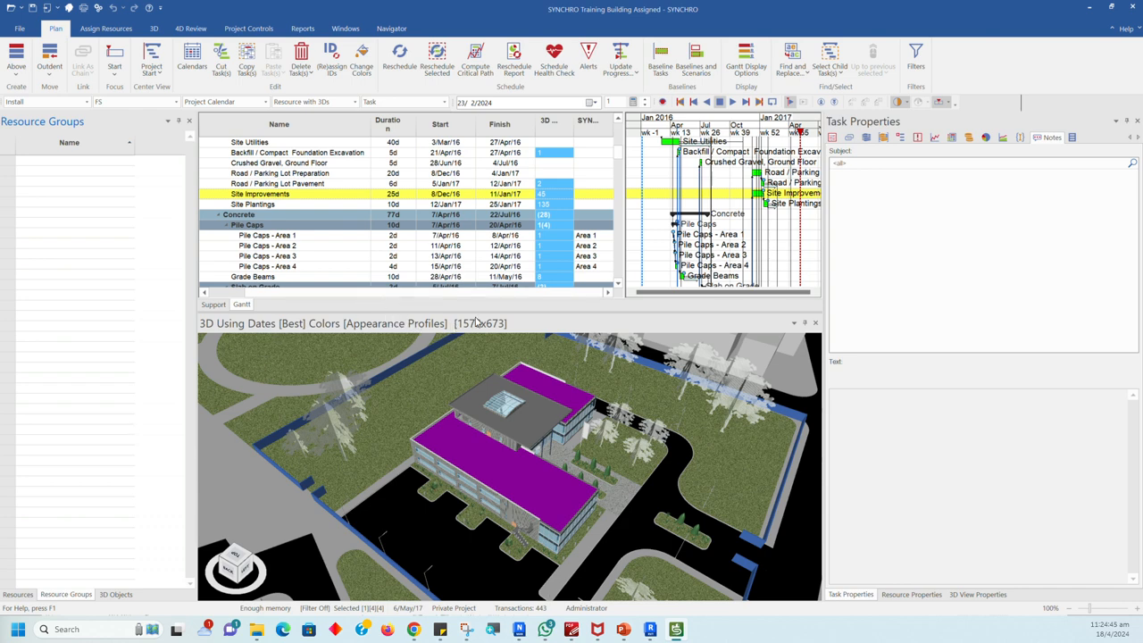
Step: Enlarge the Gantt window, widen its bar chart, and bring the Material Procurement and Site Construction tasks into view
{"action": "left_click_drag", "start_coordinate": [498, 311], "coordinate": [498, 356]}
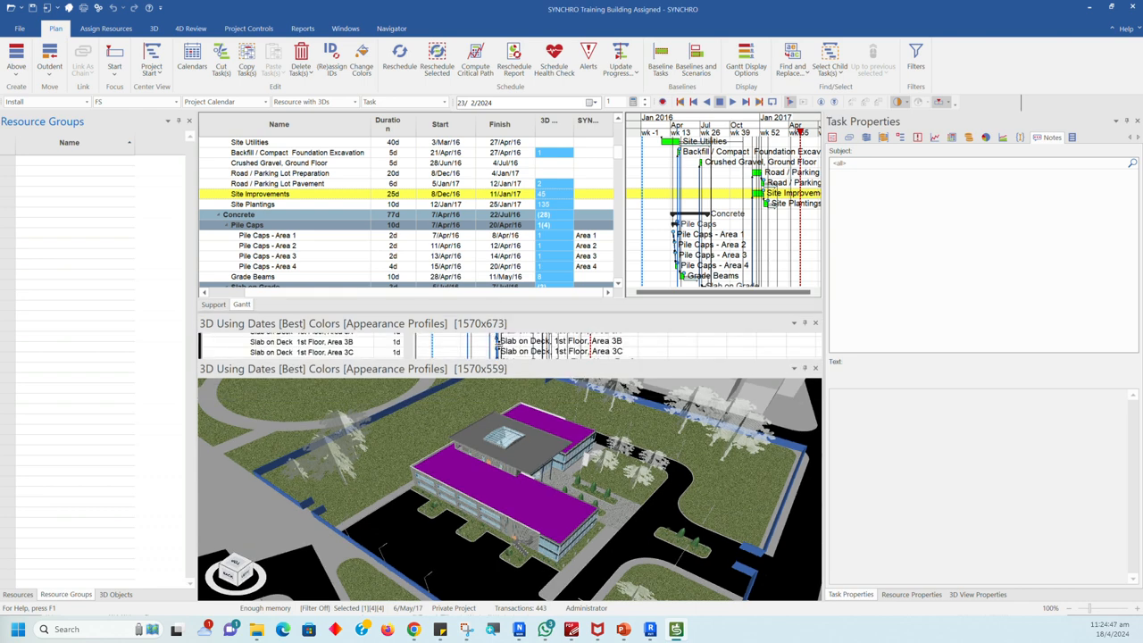
{"action": "left_click_drag", "start_coordinate": [623, 266], "coordinate": [534, 266]}
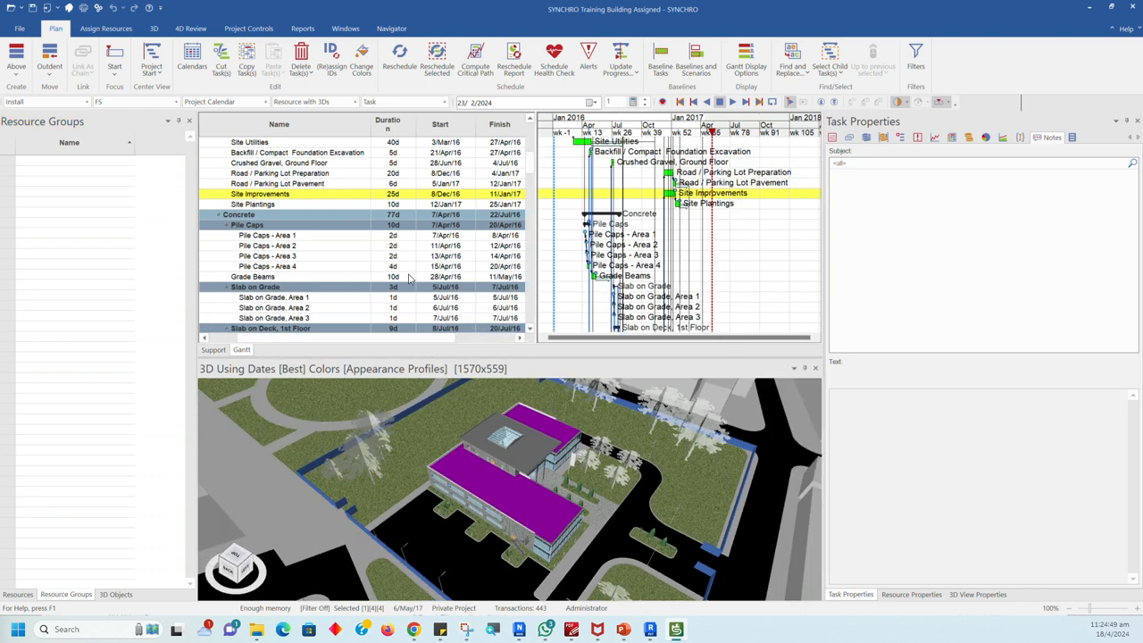
{"action": "scroll", "coordinate": [440, 210], "scroll_direction": "up", "scroll_amount": 3}
{"action": "scroll", "coordinate": [440, 210], "scroll_direction": "up", "scroll_amount": 3}
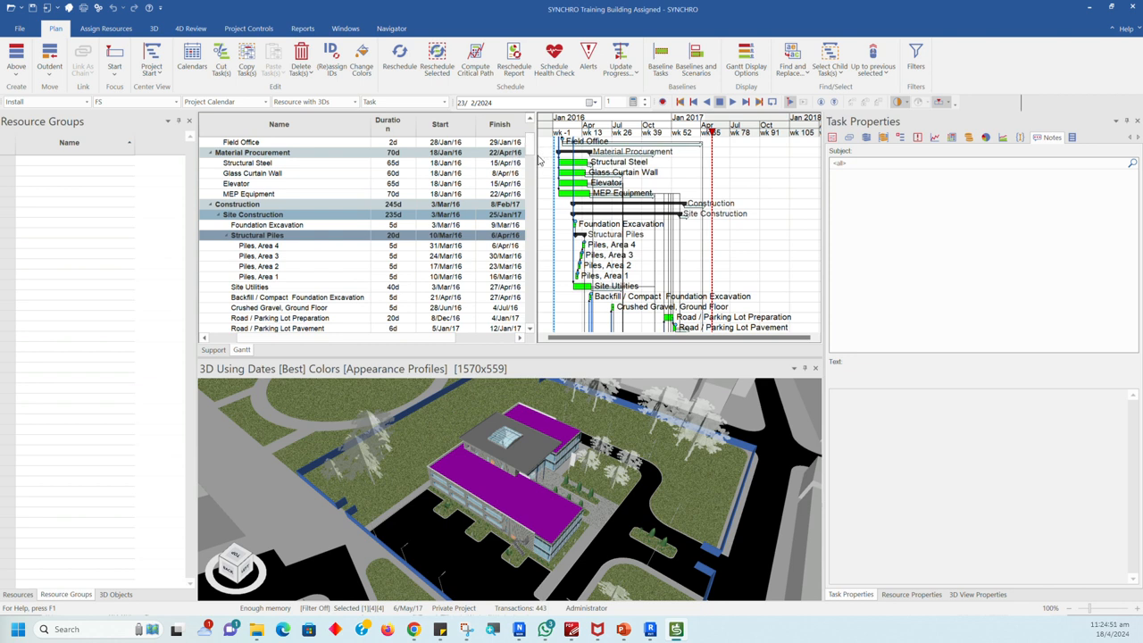
Step: Widen the Gantt task table as far as the 3D Resources column and review the Customize Columns options without changing them
{"action": "left_click_drag", "start_coordinate": [535, 155], "coordinate": [597, 156]}
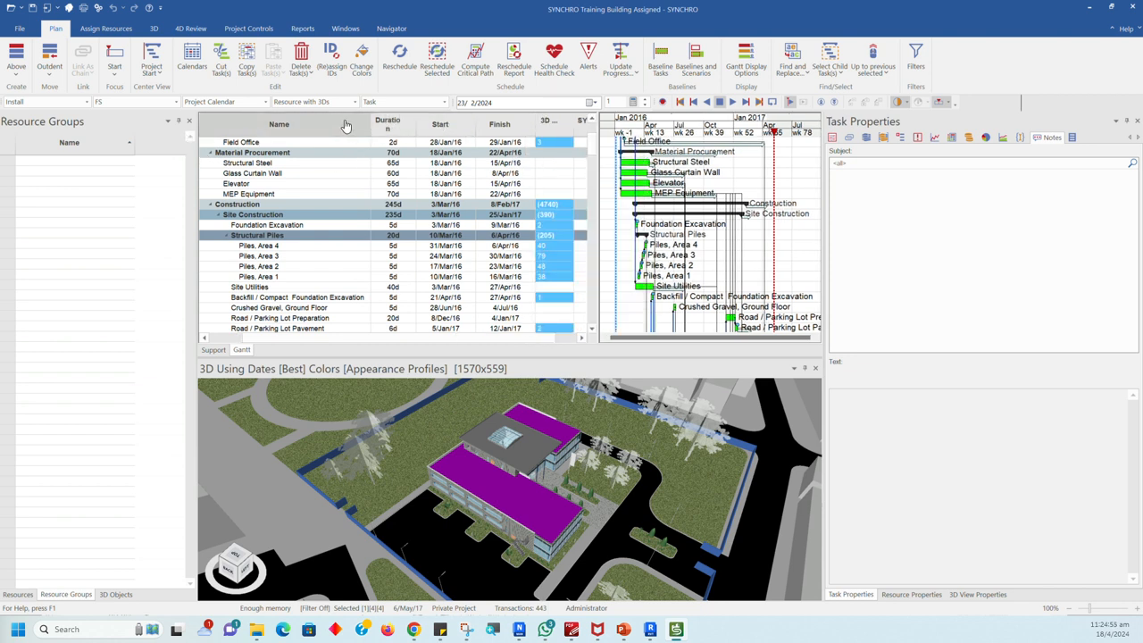
{"action": "scroll", "coordinate": [335, 127], "scroll_direction": "up", "scroll_amount": 3}
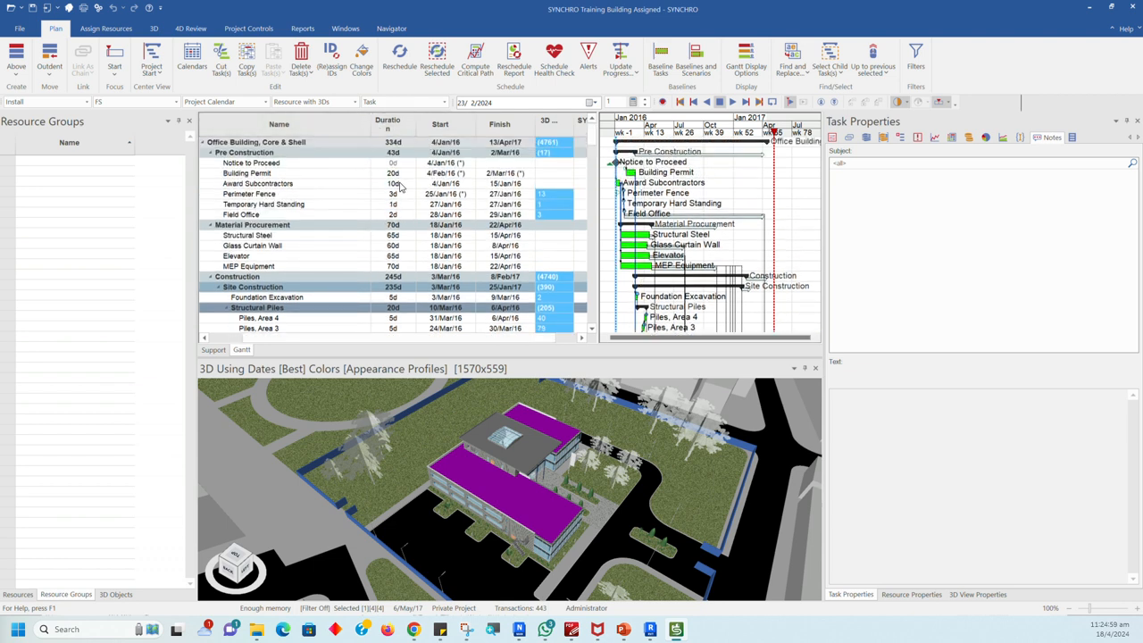
{"action": "right_click", "coordinate": [336, 129]}
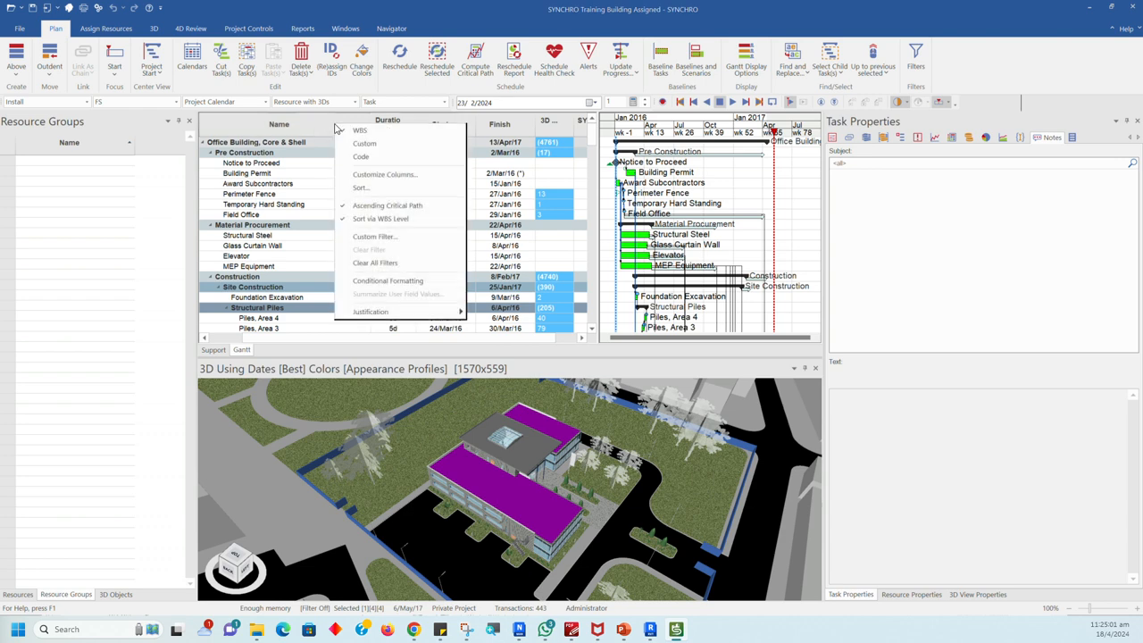
{"action": "left_click", "coordinate": [390, 178]}
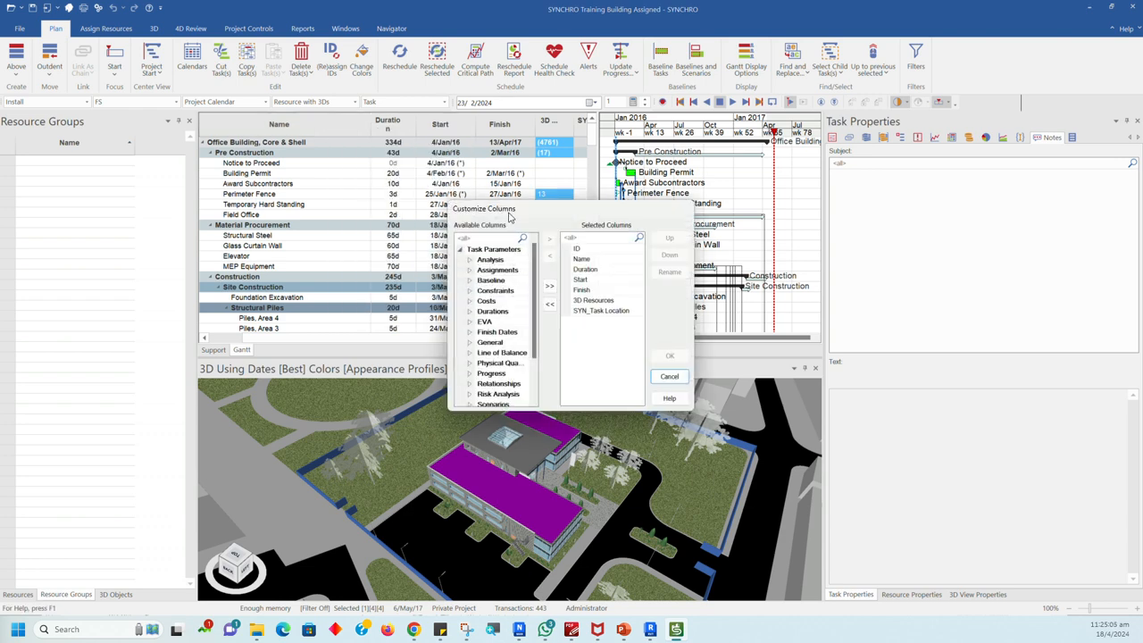
{"action": "left_click_drag", "start_coordinate": [508, 214], "coordinate": [413, 141]}
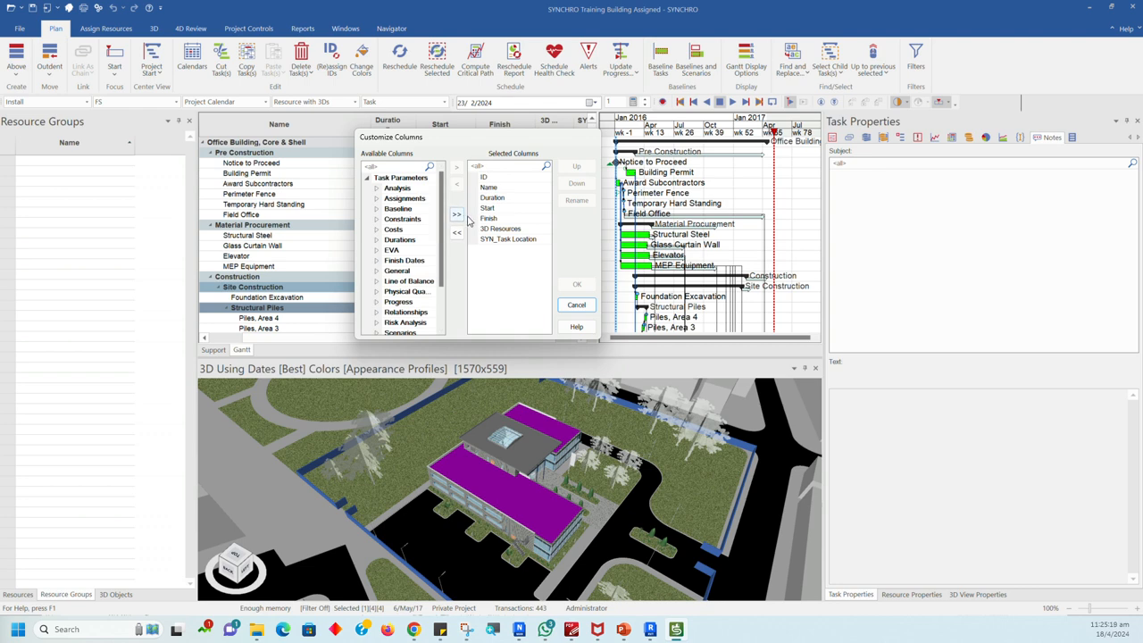
{"action": "left_click", "coordinate": [576, 306]}
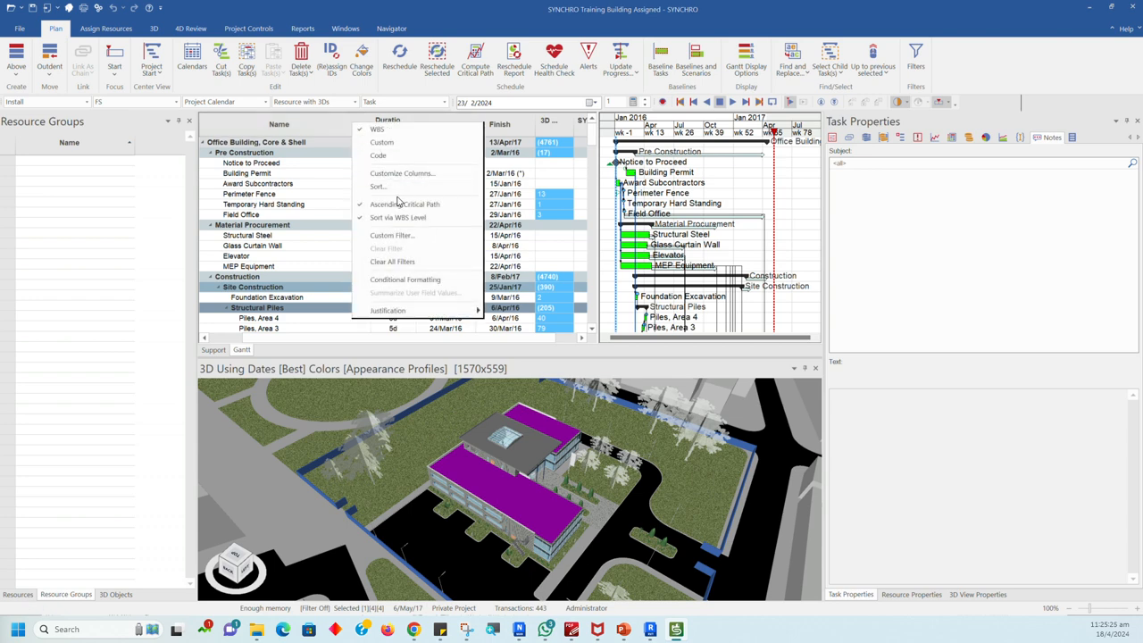
Step: Review the Sort settings of the task table and close them without adding a sort criterion
{"action": "left_click", "coordinate": [385, 189]}
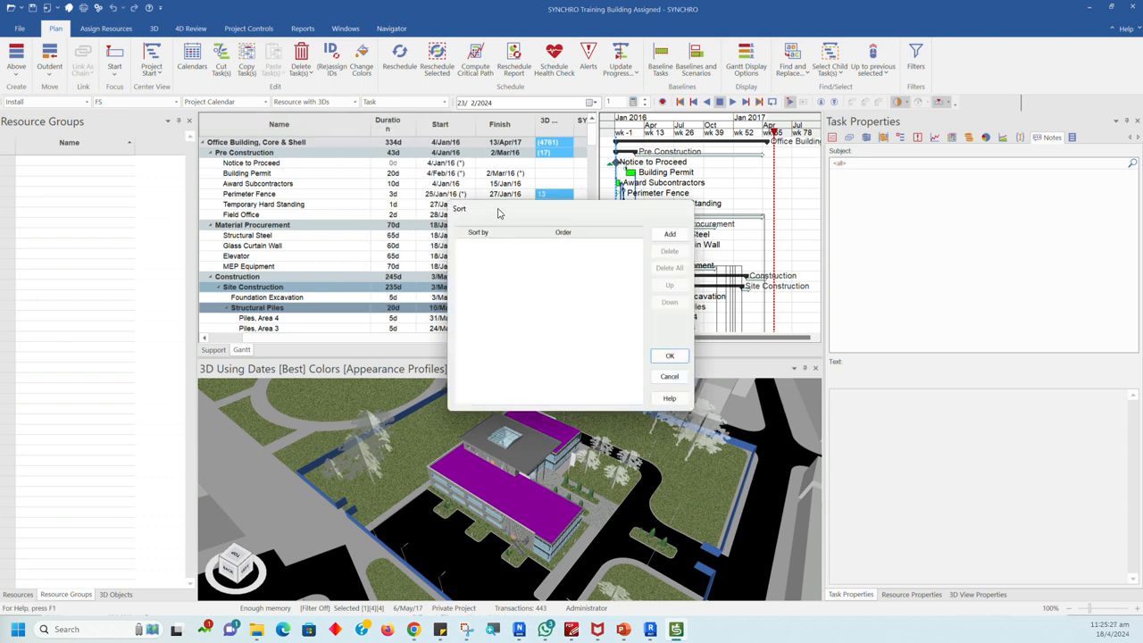
{"action": "left_click_drag", "start_coordinate": [502, 215], "coordinate": [435, 168]}
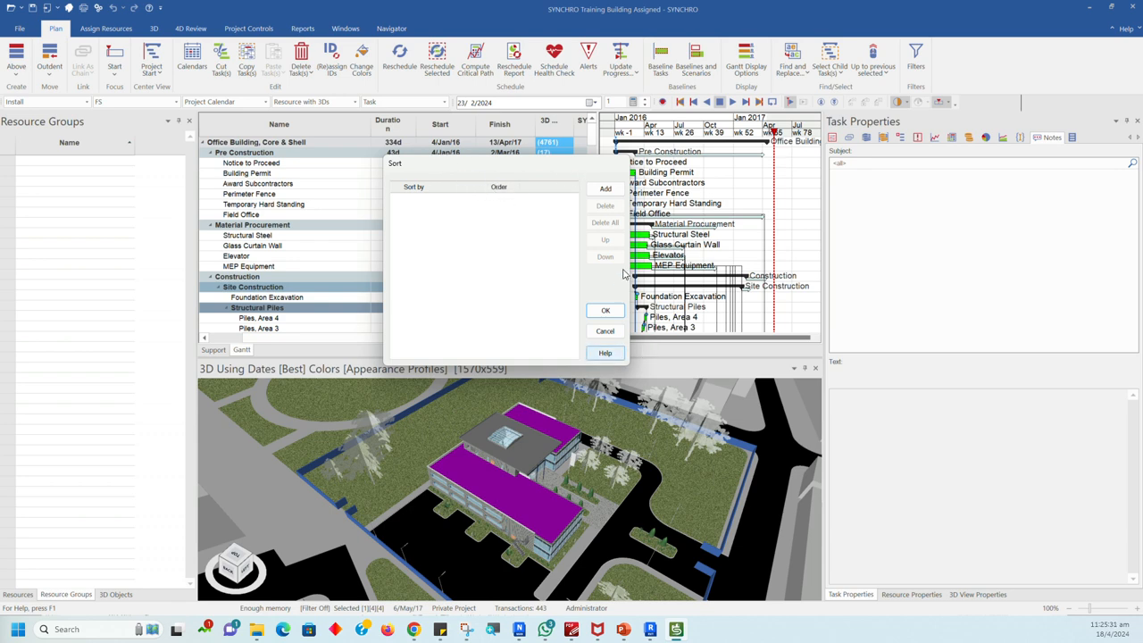
{"action": "left_click", "coordinate": [607, 331]}
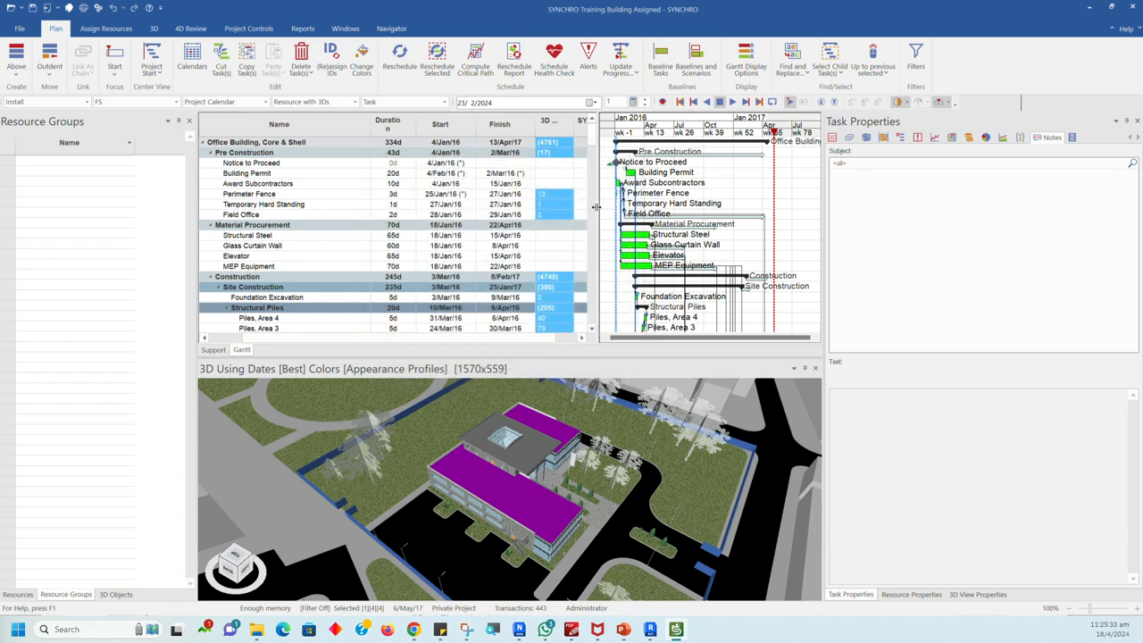
Step: Enlarge the Gantt window and its task table, and widen the 3D Resources and ID columns to show their full contents
{"action": "left_click_drag", "start_coordinate": [597, 208], "coordinate": [683, 208]}
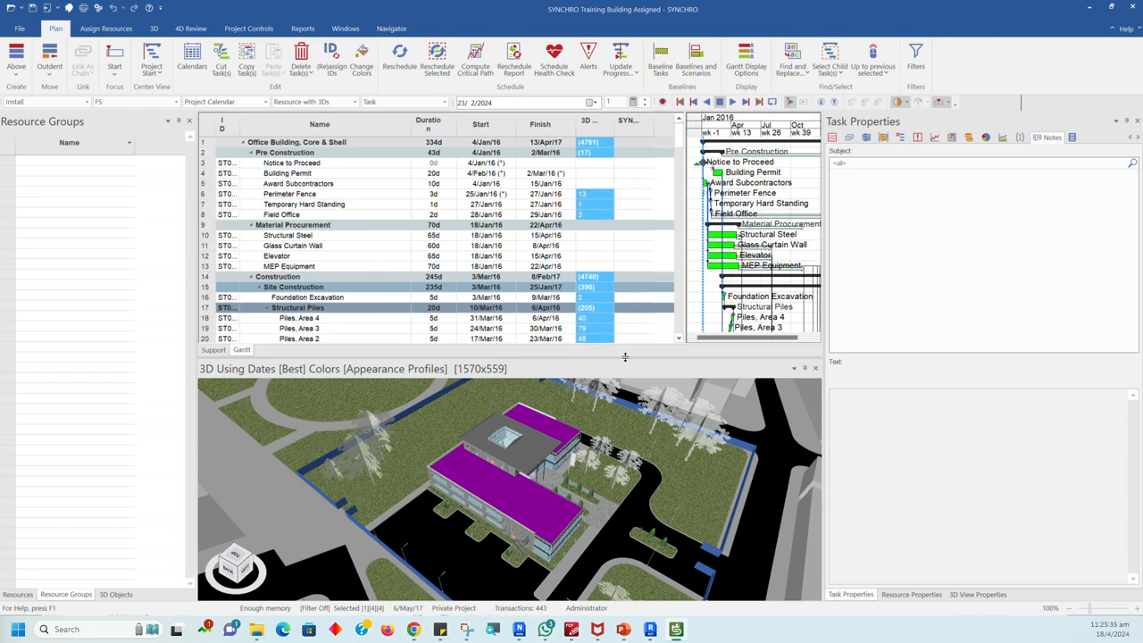
{"action": "left_click_drag", "start_coordinate": [625, 357], "coordinate": [624, 468]}
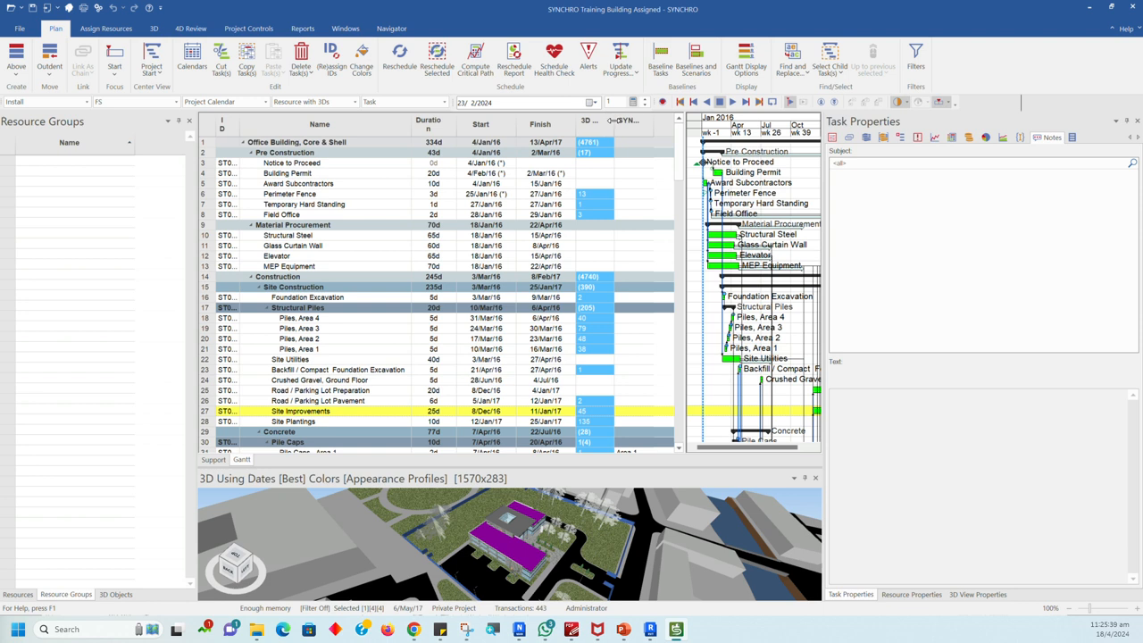
{"action": "left_click_drag", "start_coordinate": [613, 119], "coordinate": [634, 120]}
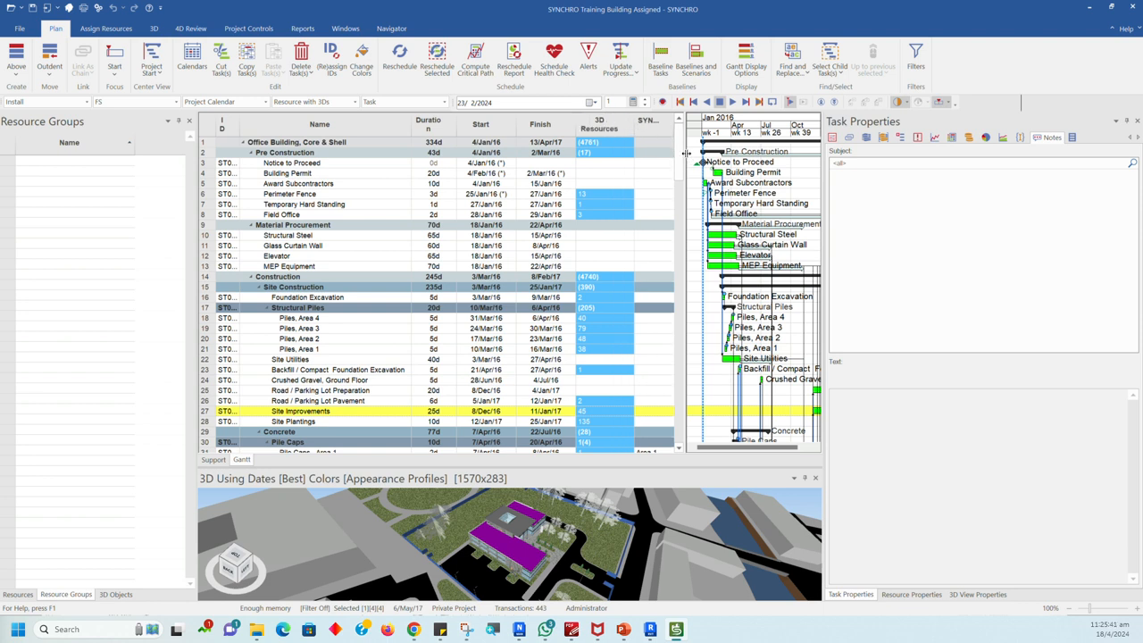
{"action": "left_click_drag", "start_coordinate": [686, 152], "coordinate": [733, 161]}
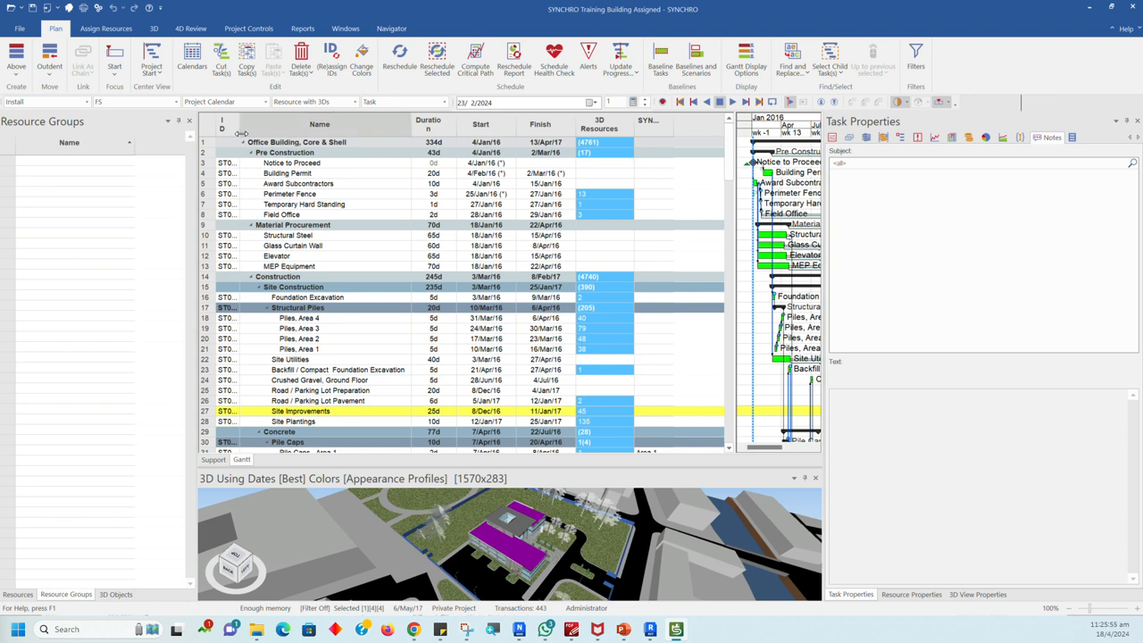
{"action": "left_click_drag", "start_coordinate": [238, 134], "coordinate": [287, 139]}
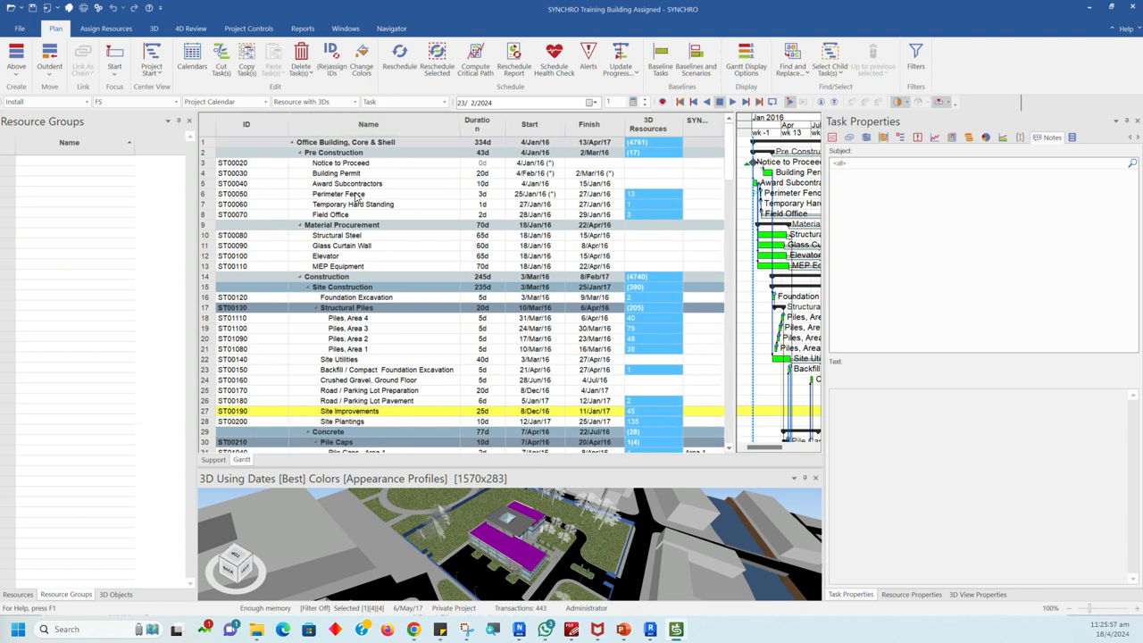
Step: Examine the 3D Resources entries of the Perimeter Fence and Building Permit tasks, and those down to the Concrete tasks
{"action": "left_click", "coordinate": [356, 197]}
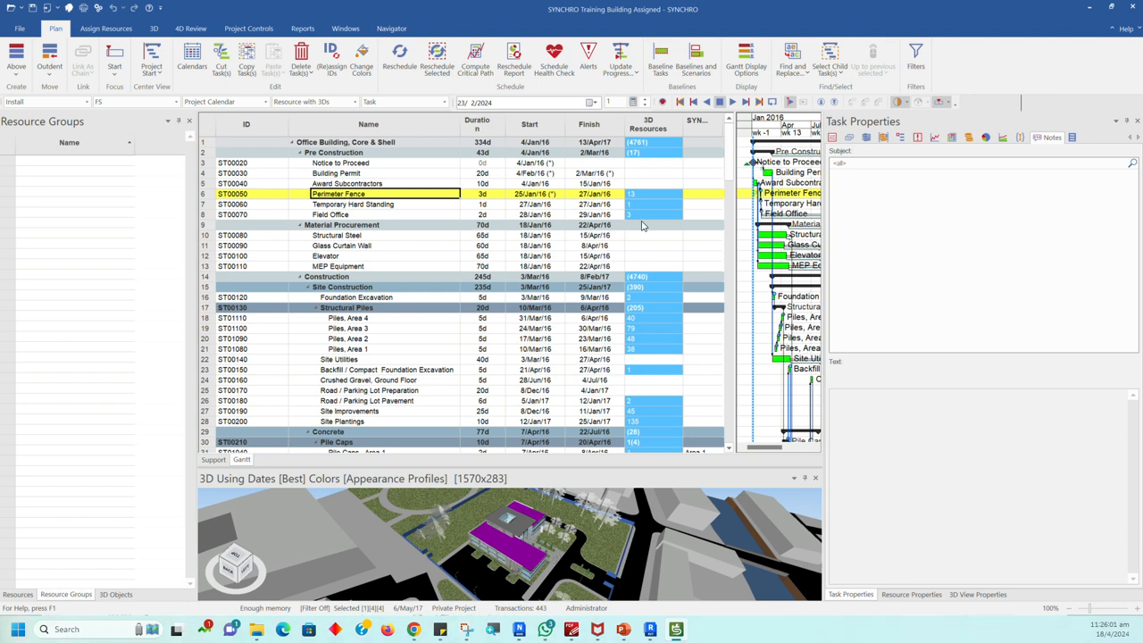
{"action": "left_click", "coordinate": [648, 174]}
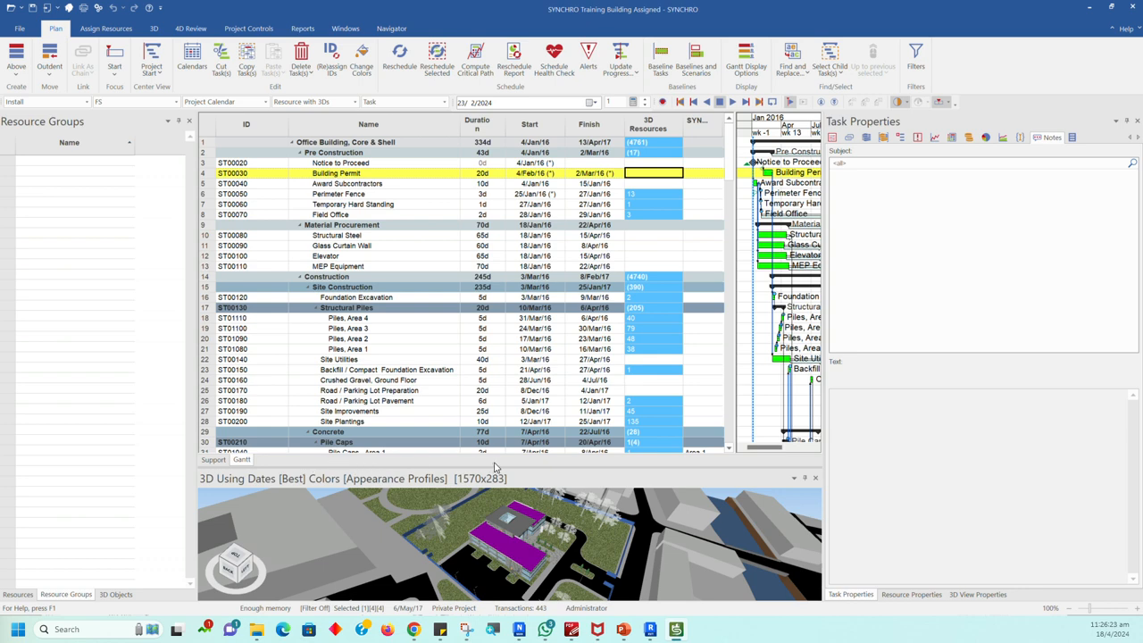
{"action": "scroll", "coordinate": [655, 328], "scroll_direction": "down", "scroll_amount": 4}
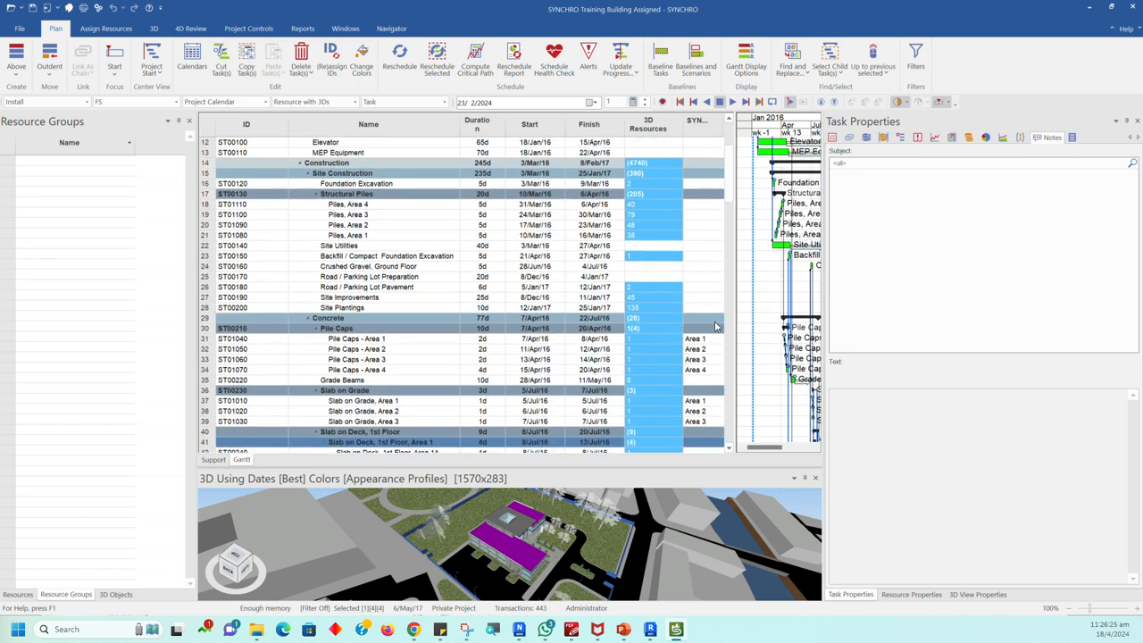
Step: Widen the Gantt bar chart, select Road / Parking Lot Preparation and then Site Improvements, and try different timeline scales
{"action": "left_click_drag", "start_coordinate": [498, 329], "coordinate": [444, 325]}
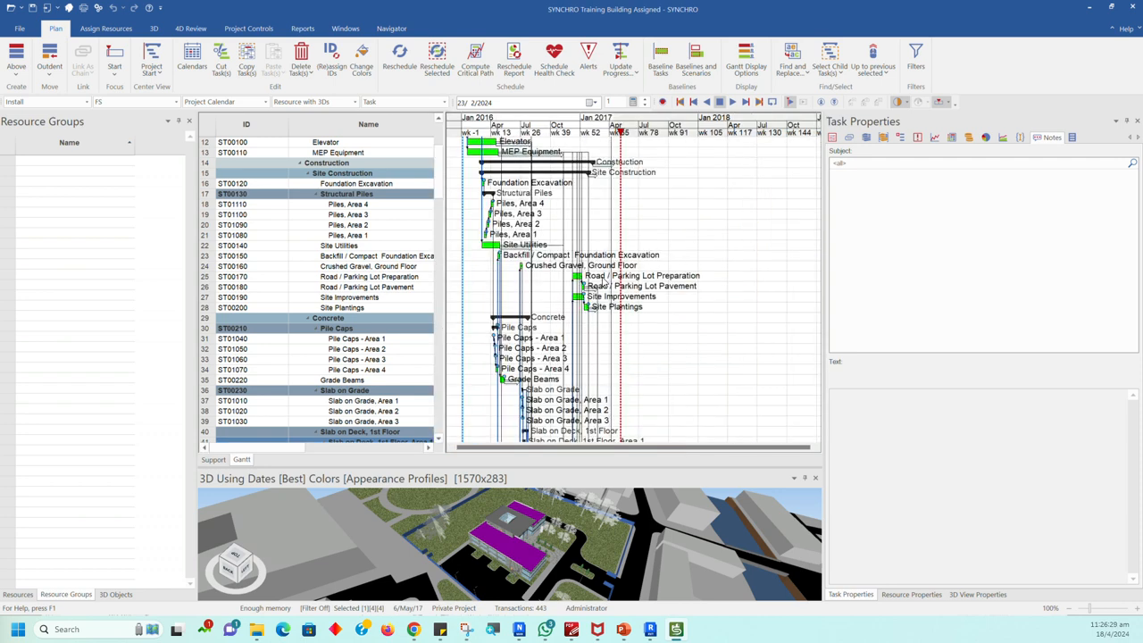
{"action": "left_click", "coordinate": [602, 279]}
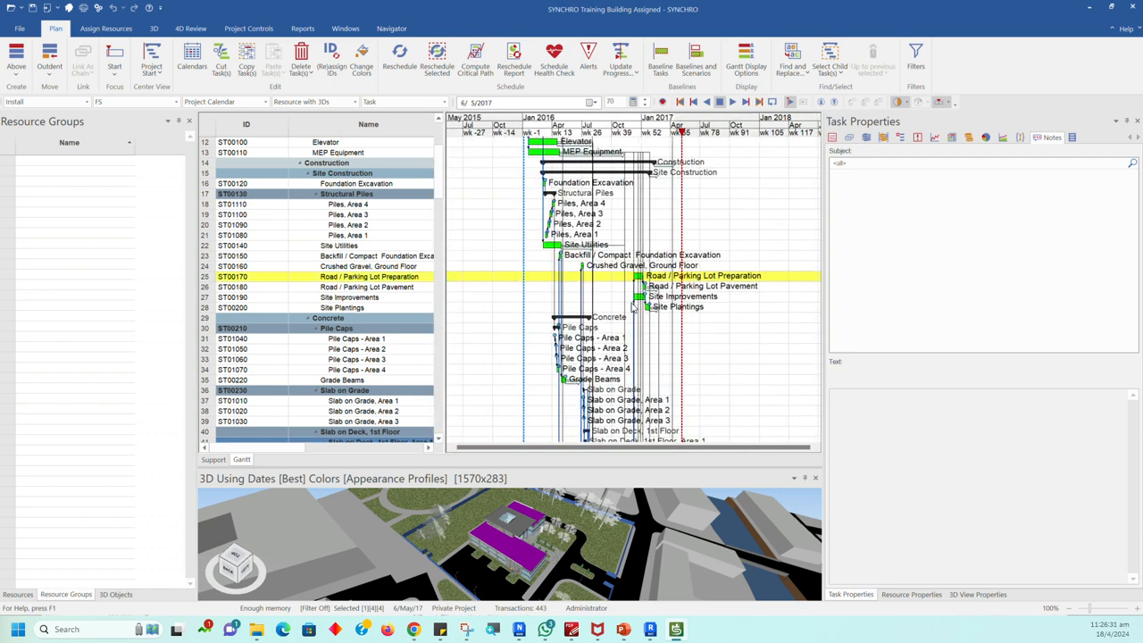
{"action": "scroll", "coordinate": [586, 272], "scroll_direction": "down", "scroll_amount": 6, "text": "ctrl"}
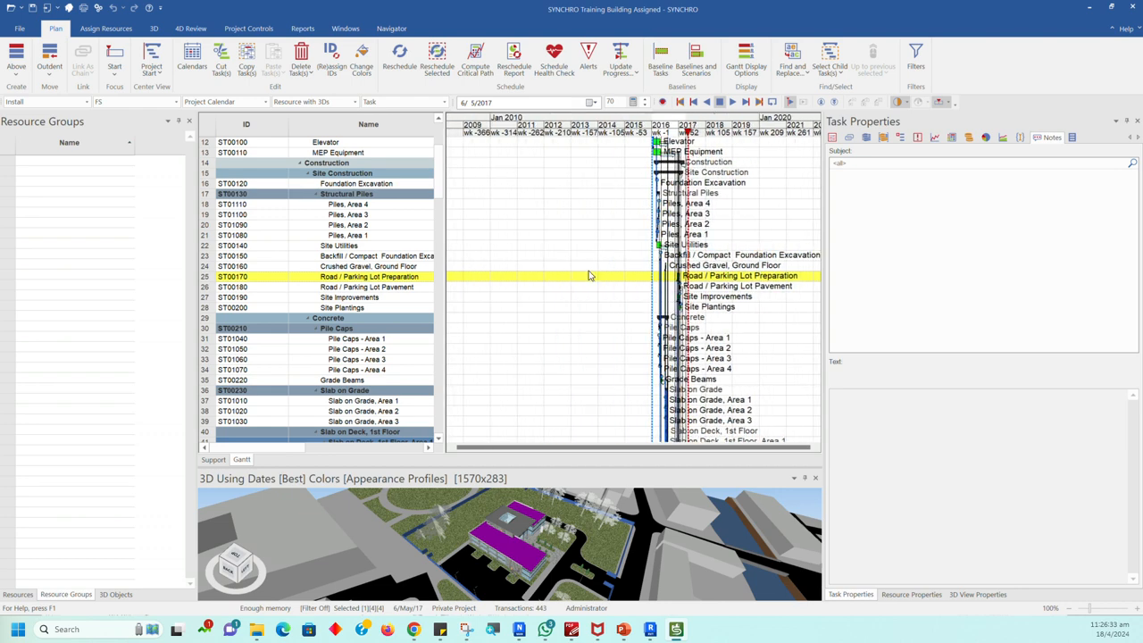
{"action": "left_click", "coordinate": [702, 298]}
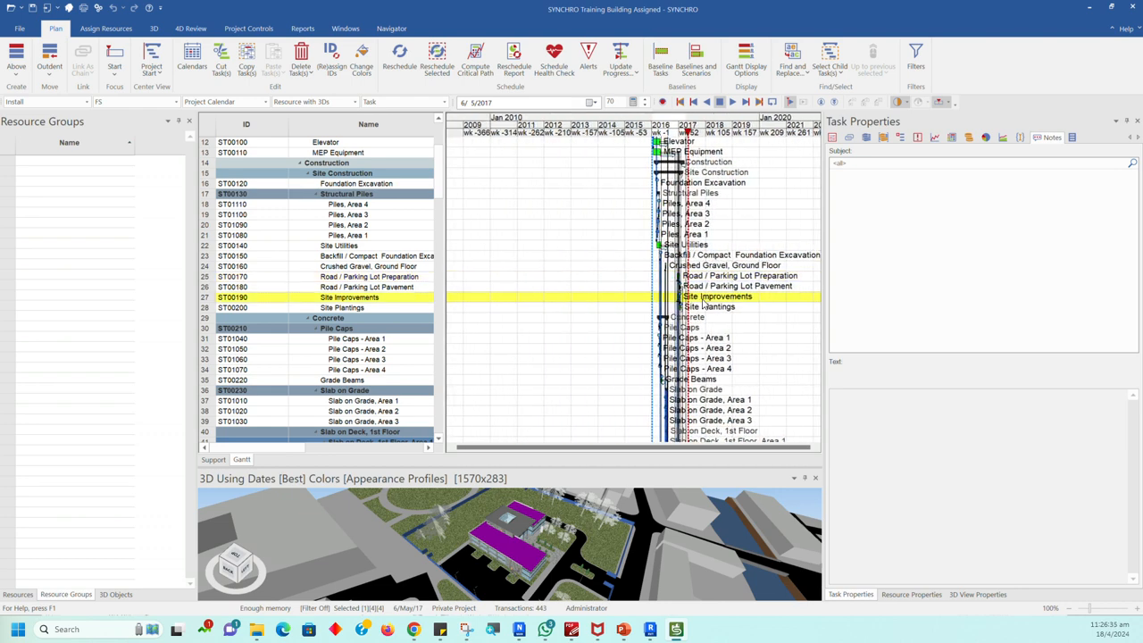
{"action": "double_click", "coordinate": [703, 300]}
{"action": "scroll", "coordinate": [636, 306], "scroll_direction": "up", "scroll_amount": 6, "text": "ctrl"}
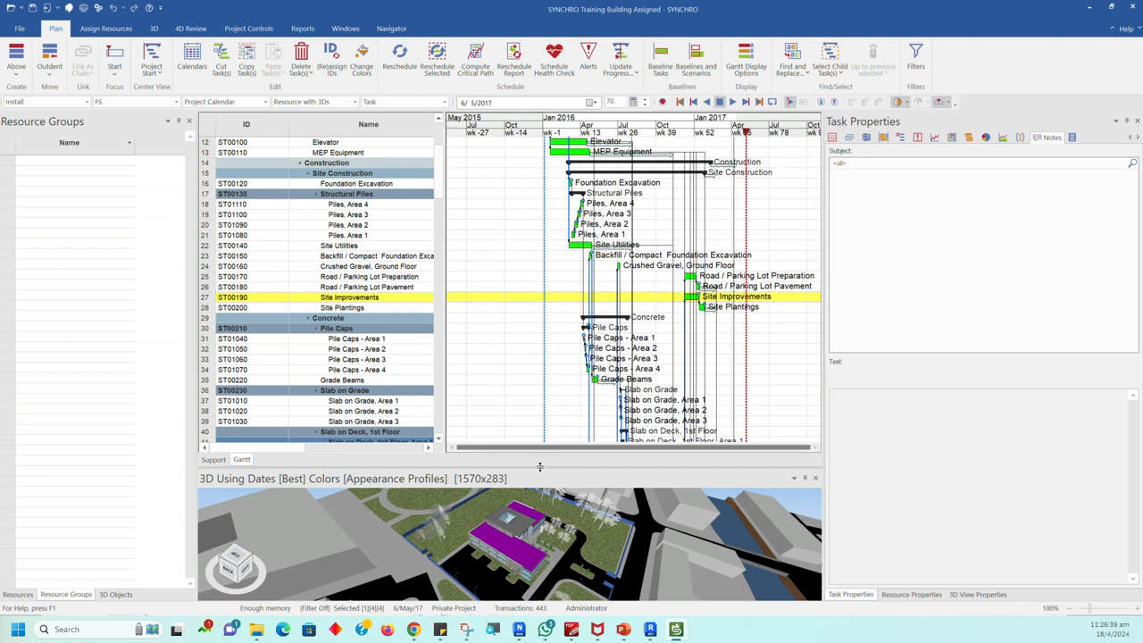
Step: Shrink the Gantt window to enlarge the 3D window, and show the whole site with its surrounding buildings
{"action": "left_click_drag", "start_coordinate": [543, 468], "coordinate": [543, 360]}
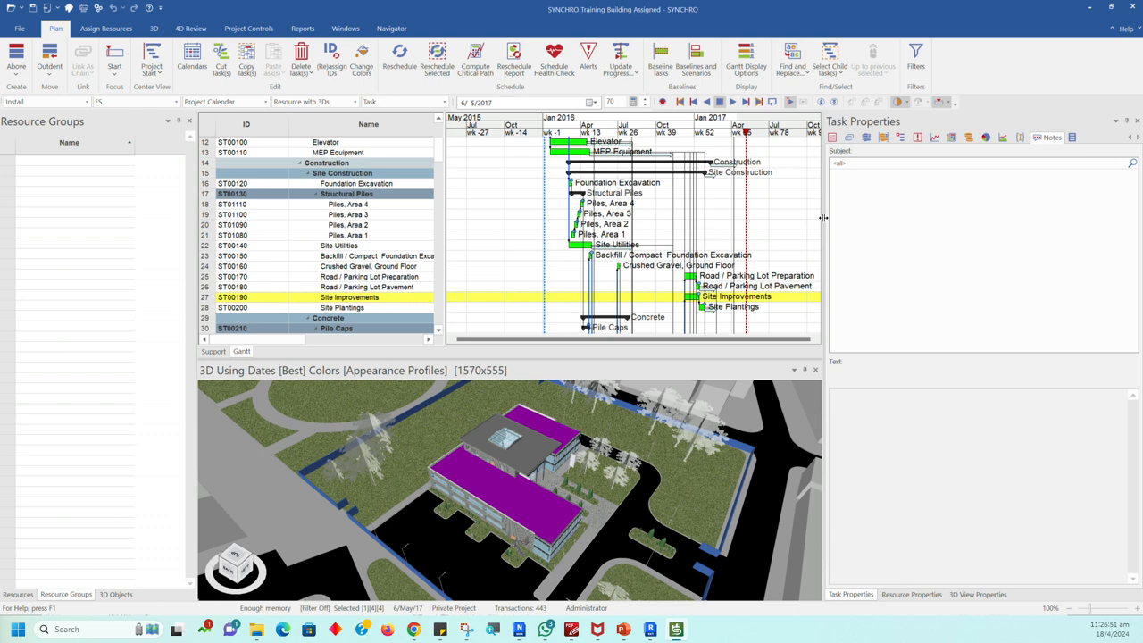
{"action": "left_click_drag", "start_coordinate": [734, 358], "coordinate": [733, 275]}
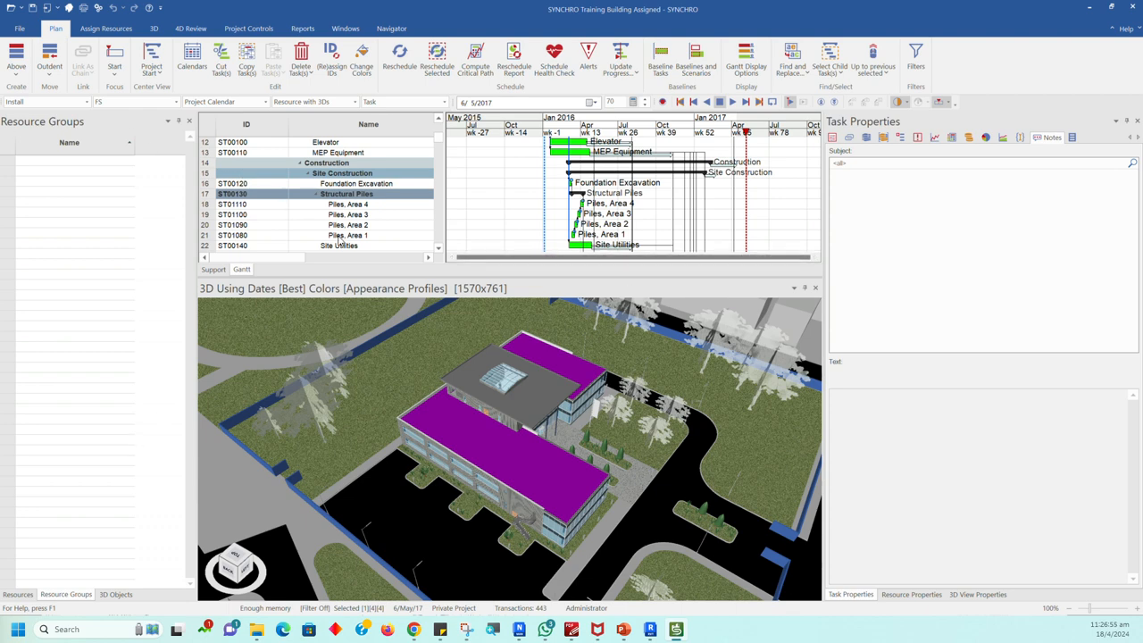
{"action": "scroll", "coordinate": [534, 410], "scroll_direction": "down", "scroll_amount": 5}
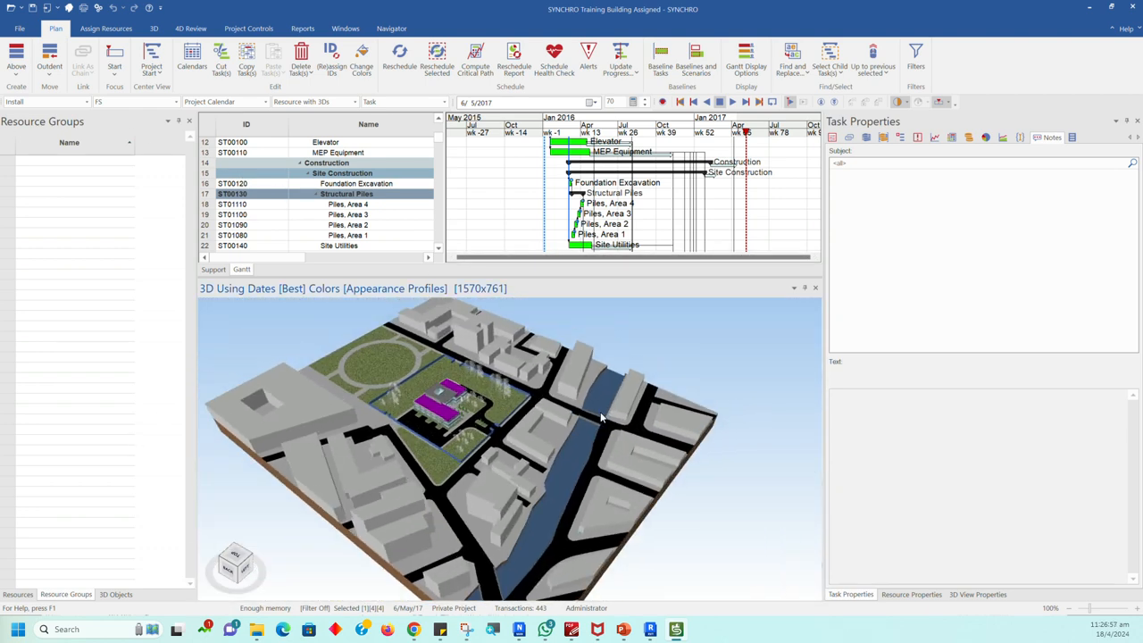
Step: Review the commands available for the 3D model, show the 3D View Properties, and clear the selection of the roof objects
{"action": "right_click", "coordinate": [677, 361]}
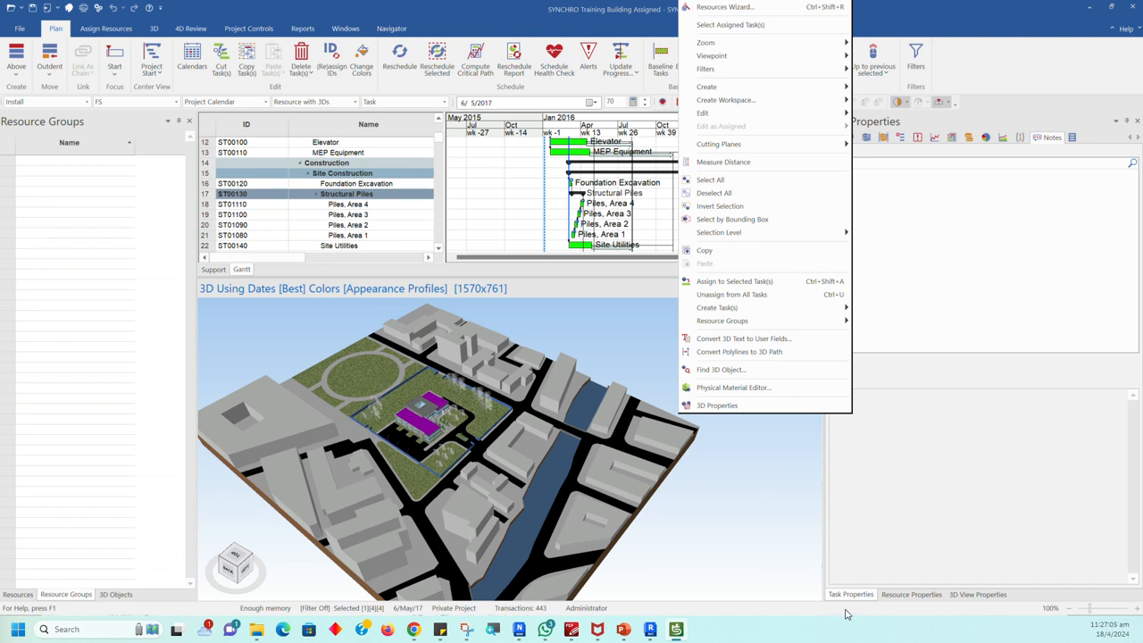
{"action": "left_click", "coordinate": [973, 595]}
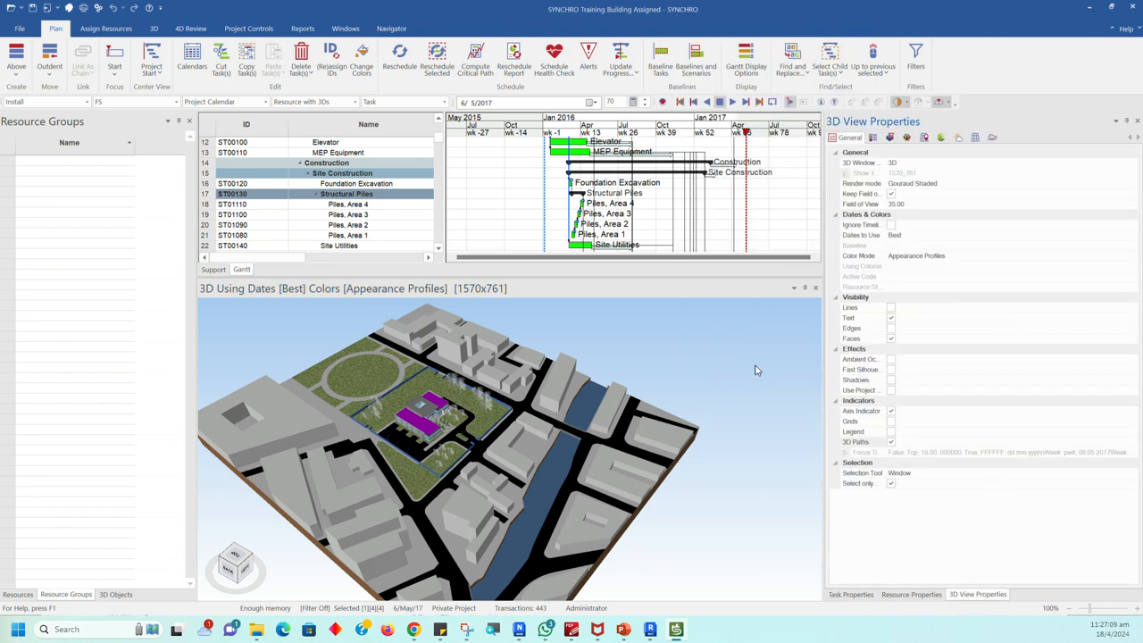
{"action": "left_click", "coordinate": [704, 380]}
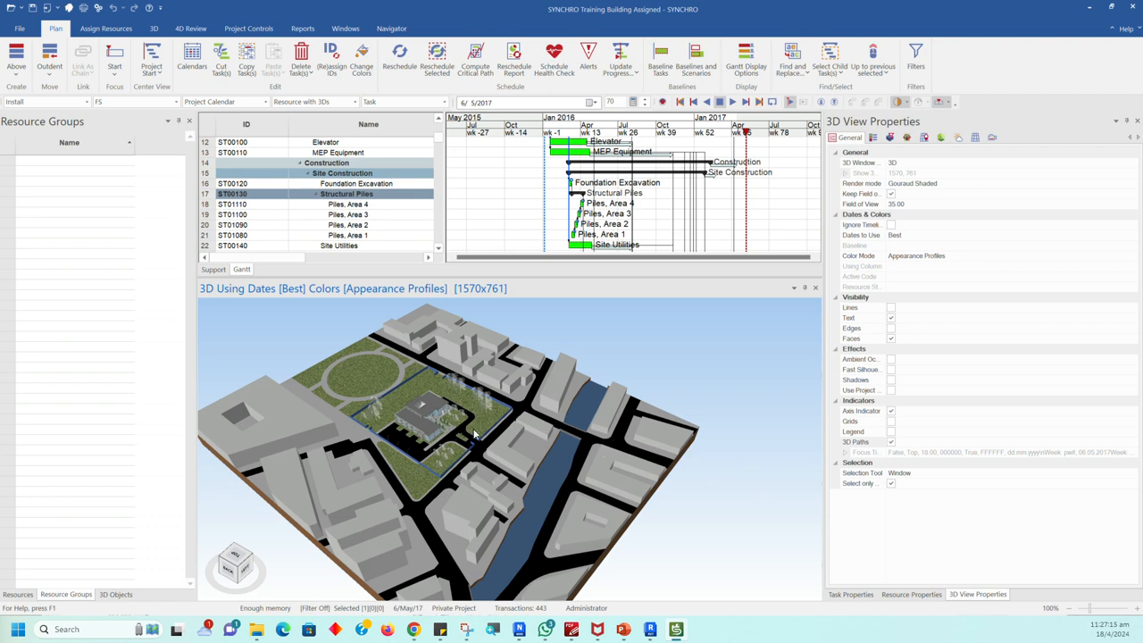
{"action": "scroll", "coordinate": [449, 422], "scroll_direction": "up", "scroll_amount": 8}
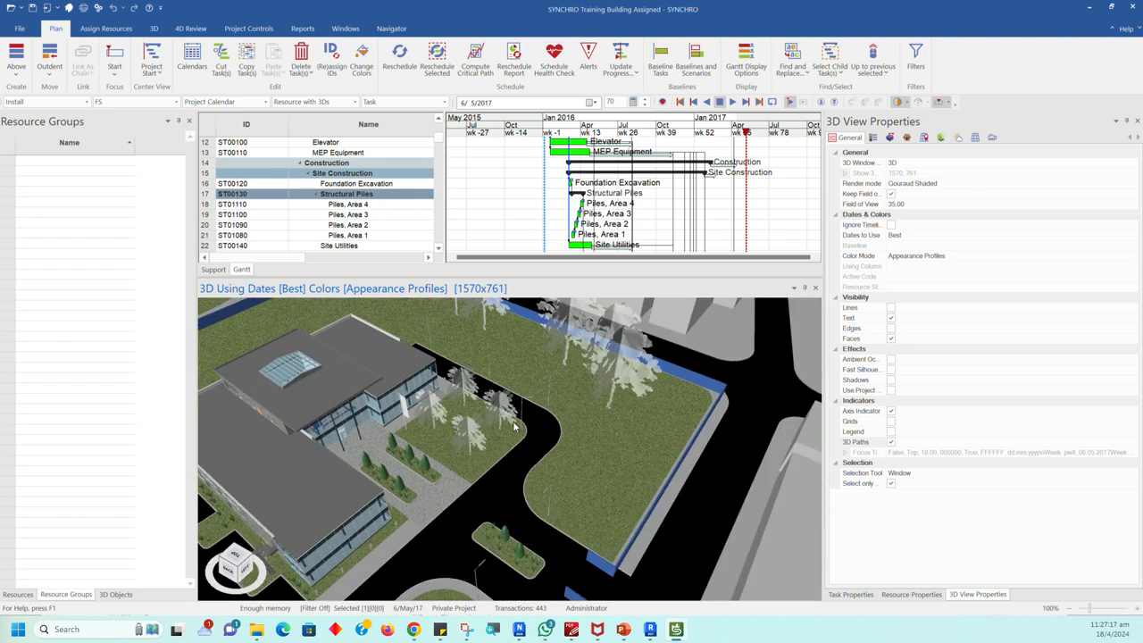
{"action": "scroll", "coordinate": [514, 427], "scroll_direction": "down", "scroll_amount": 3}
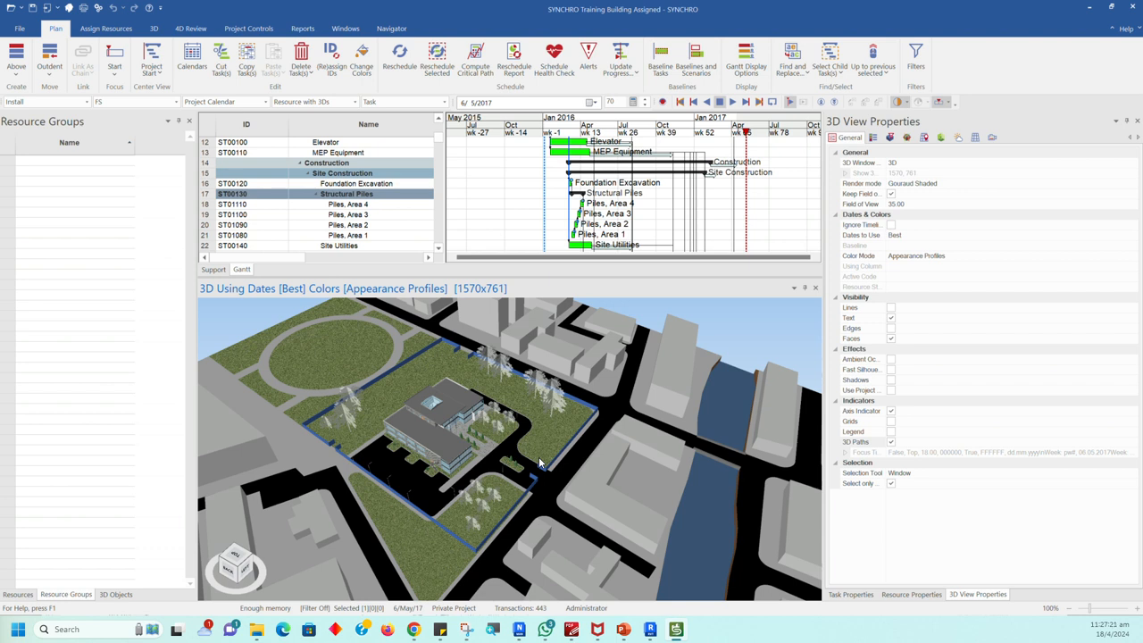
Step: Set the 3D view's Camera Mode to Walk
{"action": "left_click", "coordinate": [993, 139]}
{"action": "left_click", "coordinate": [1017, 154]}
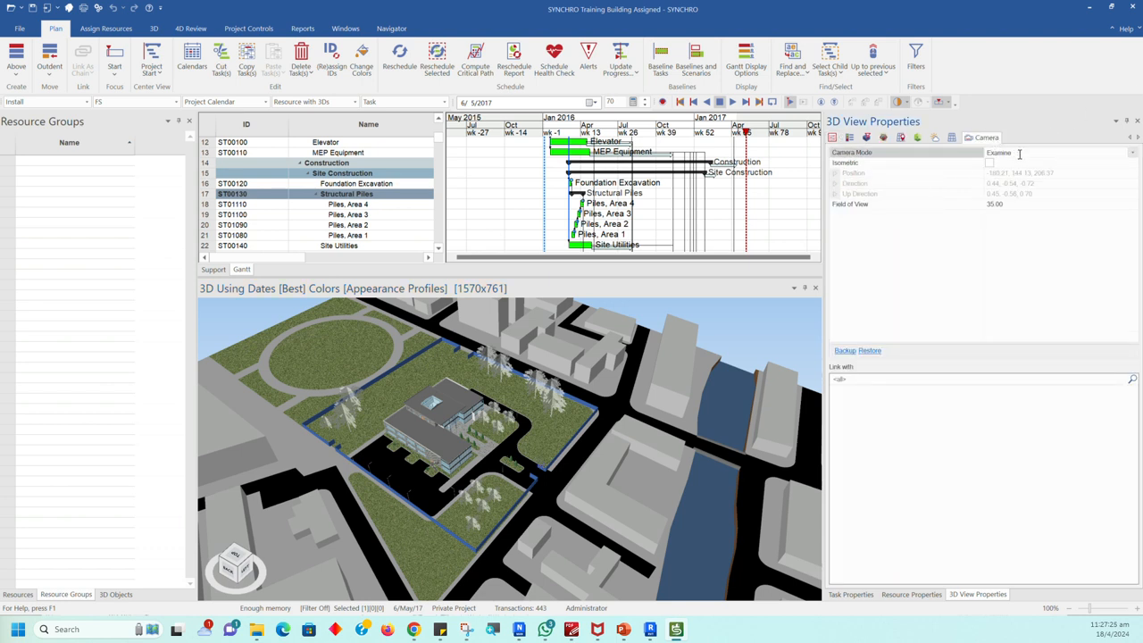
{"action": "left_click", "coordinate": [1133, 153]}
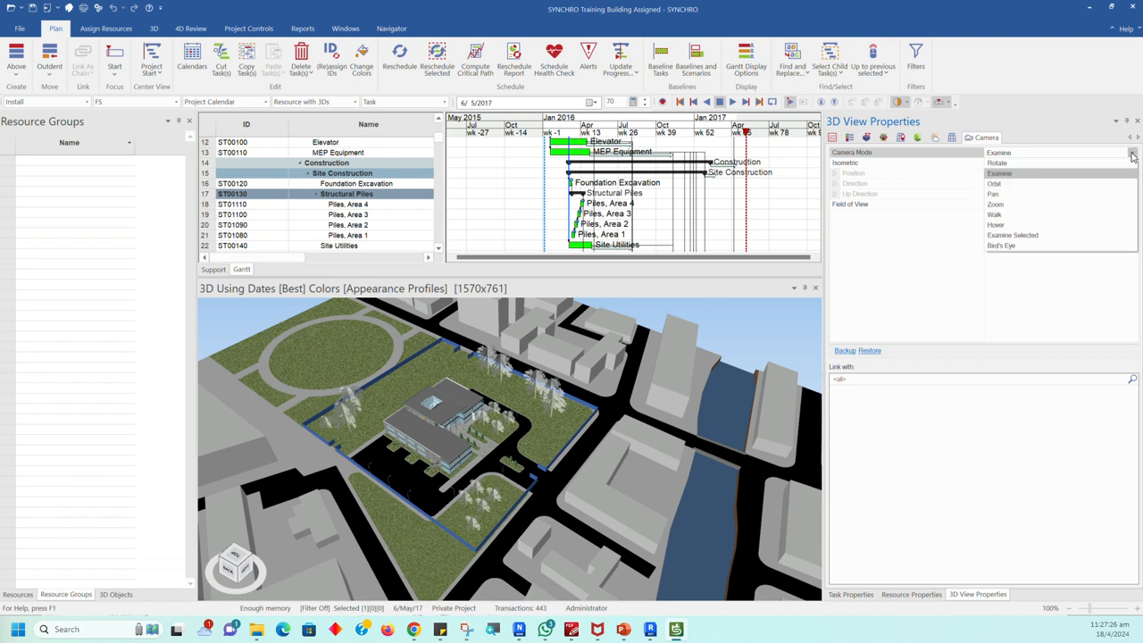
{"action": "left_click", "coordinate": [1006, 215]}
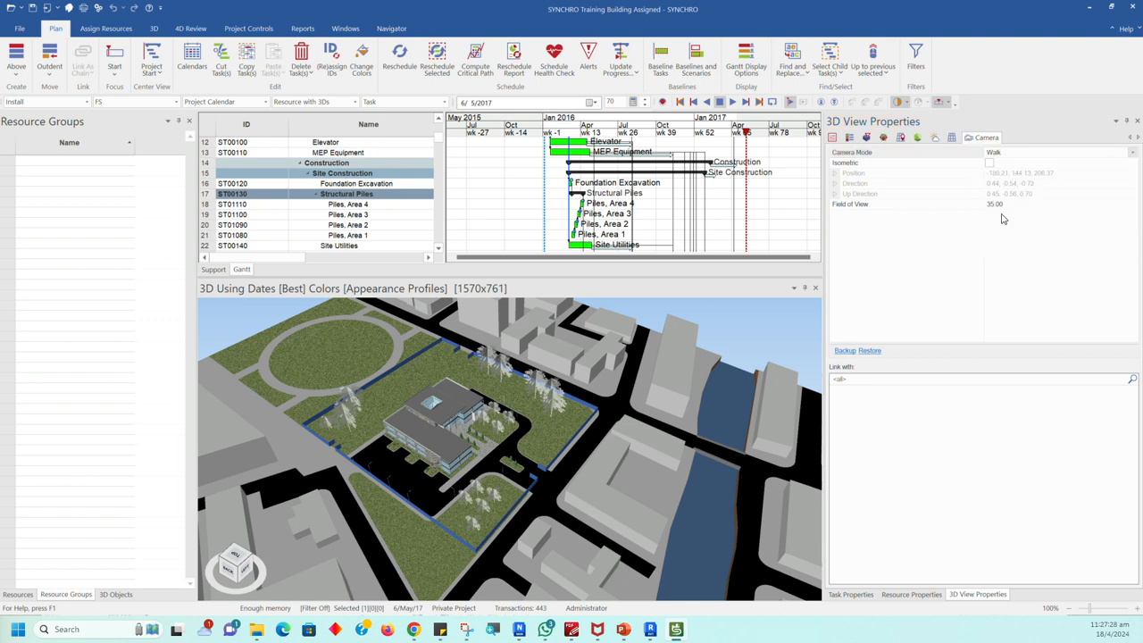
Step: Select the road and parking lot surface beside the building, and try moving through the site in Walk mode
{"action": "scroll", "coordinate": [488, 453], "scroll_direction": "down", "scroll_amount": 3}
{"action": "left_click", "coordinate": [489, 453]}
{"action": "scroll", "coordinate": [489, 450], "scroll_direction": "down", "scroll_amount": 6}
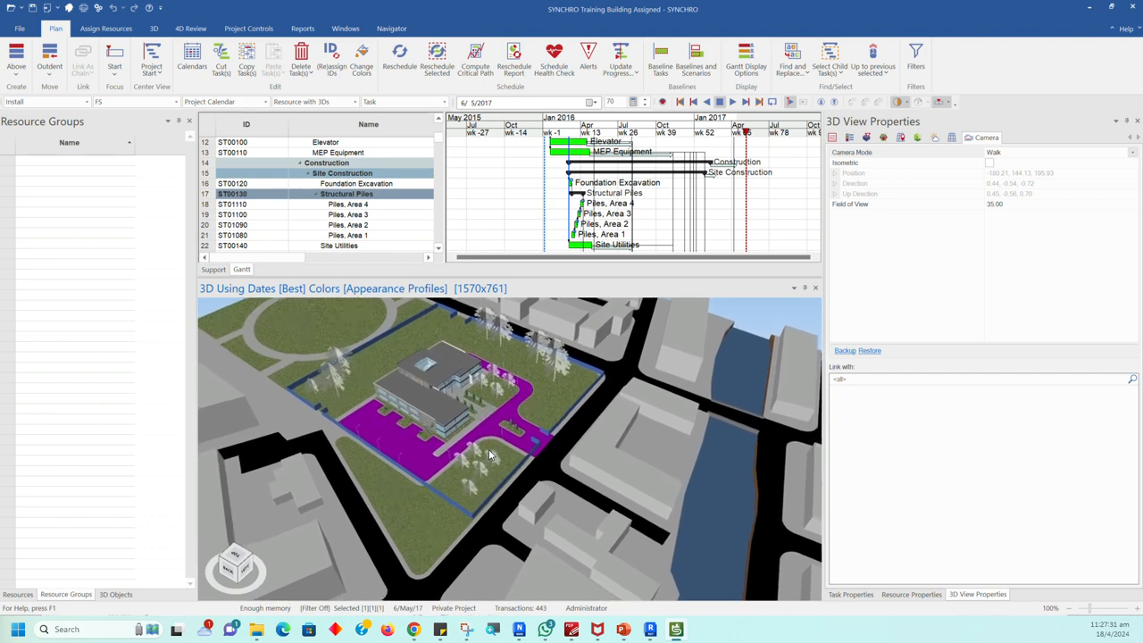
{"action": "middle_click_drag", "start_coordinate": [488, 450], "coordinate": [483, 393]}
{"action": "left_click", "coordinate": [483, 393]}
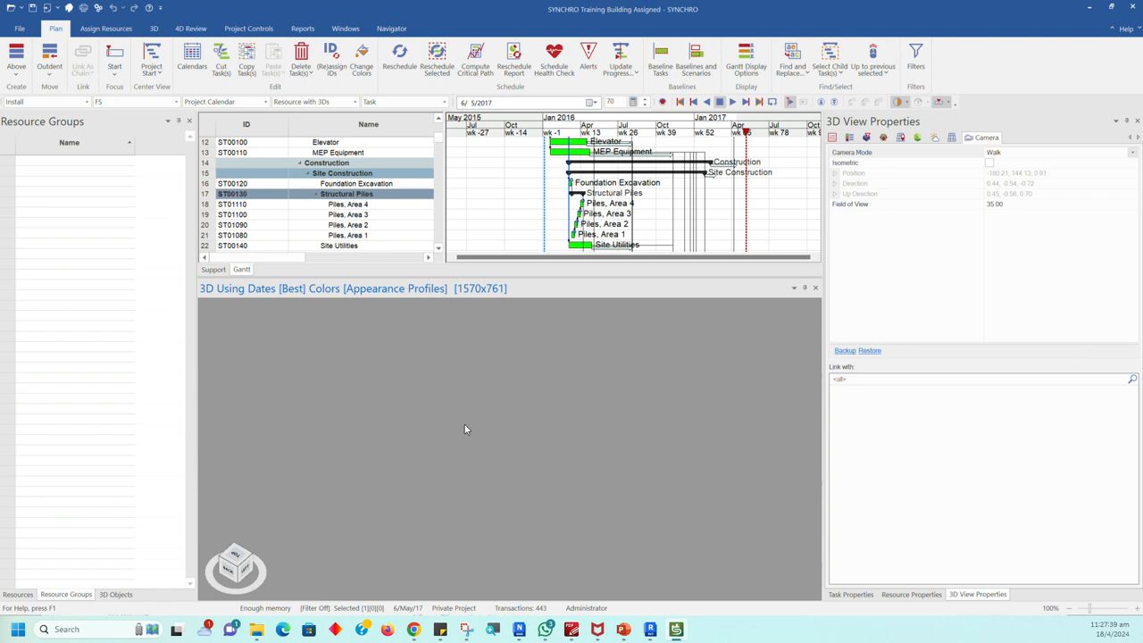
Step: Set the 3D view's Camera Mode to Examine and bring the planted island in front of the building entrance into close view
{"action": "left_click", "coordinate": [1132, 153]}
{"action": "left_click", "coordinate": [1046, 182]}
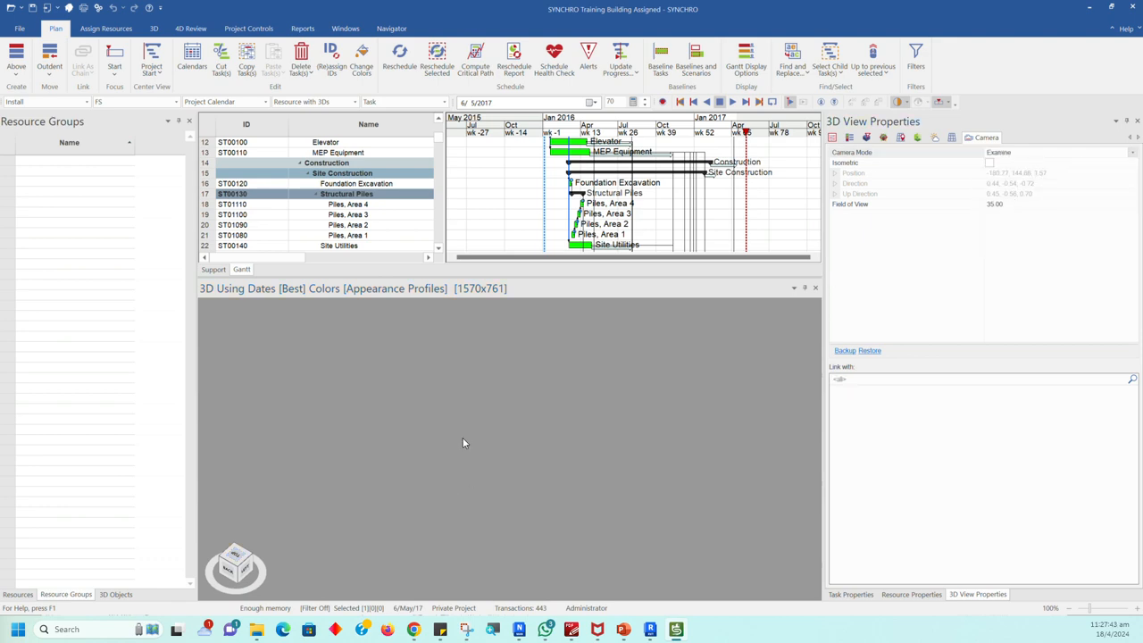
{"action": "scroll", "coordinate": [467, 434], "scroll_direction": "down", "scroll_amount": 15}
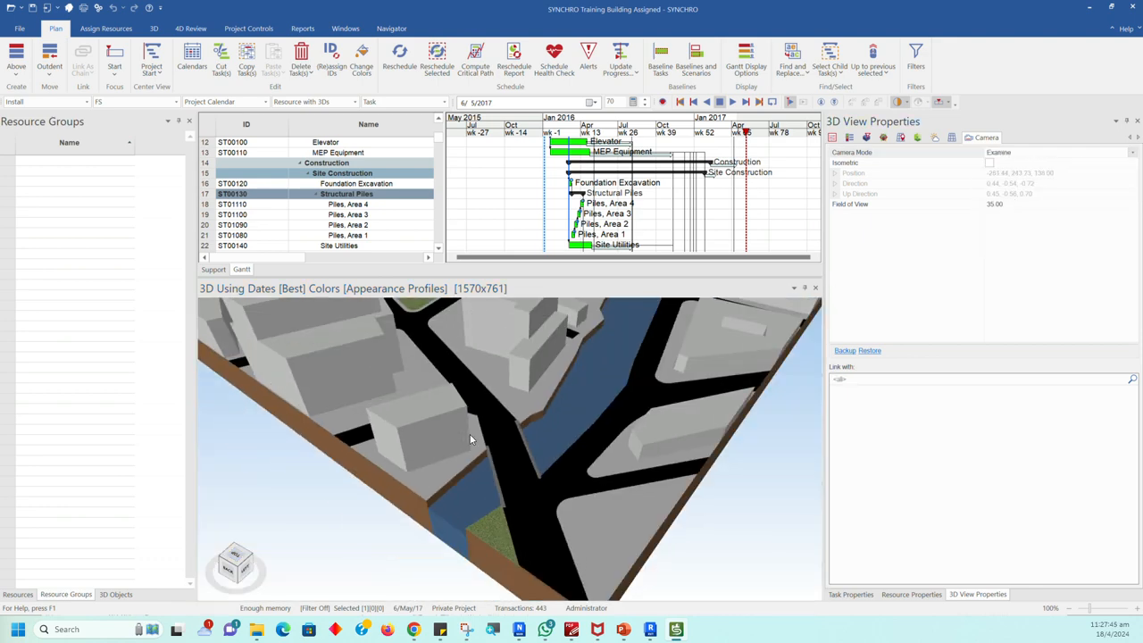
{"action": "scroll", "coordinate": [499, 441], "scroll_direction": "up", "scroll_amount": 15}
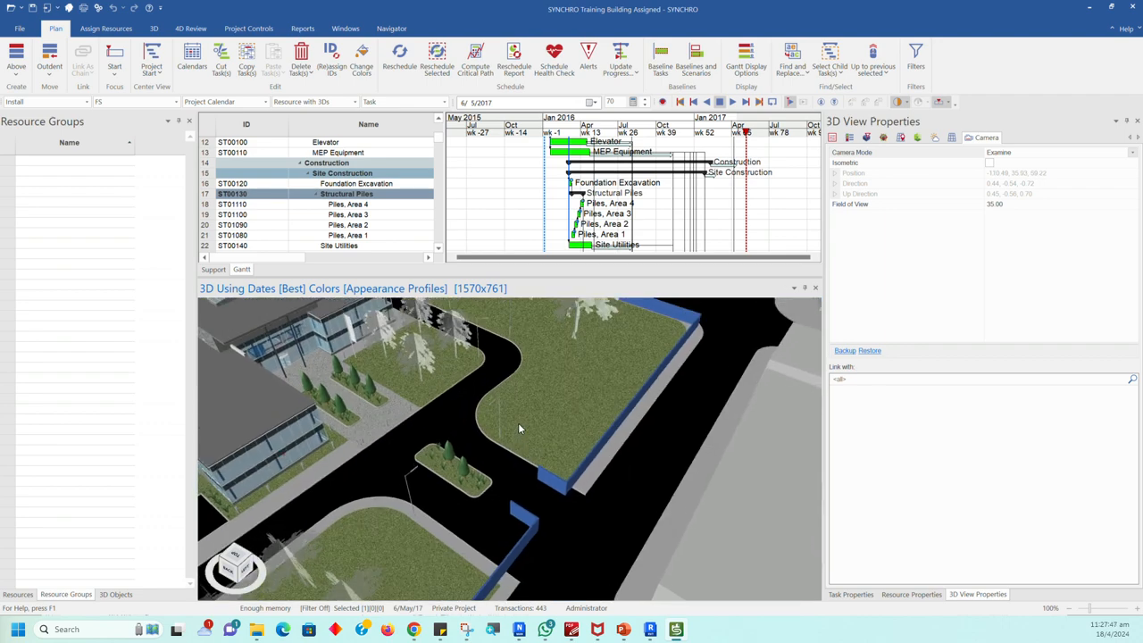
{"action": "scroll", "coordinate": [474, 426], "scroll_direction": "down", "scroll_amount": 10}
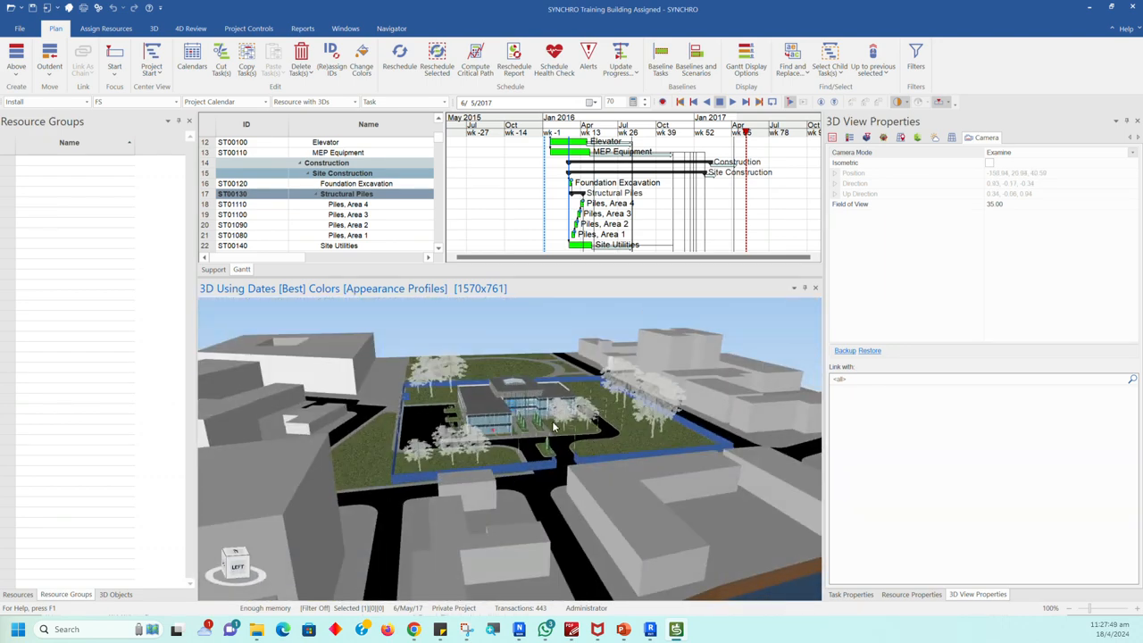
{"action": "scroll", "coordinate": [553, 428], "scroll_direction": "up", "scroll_amount": 15}
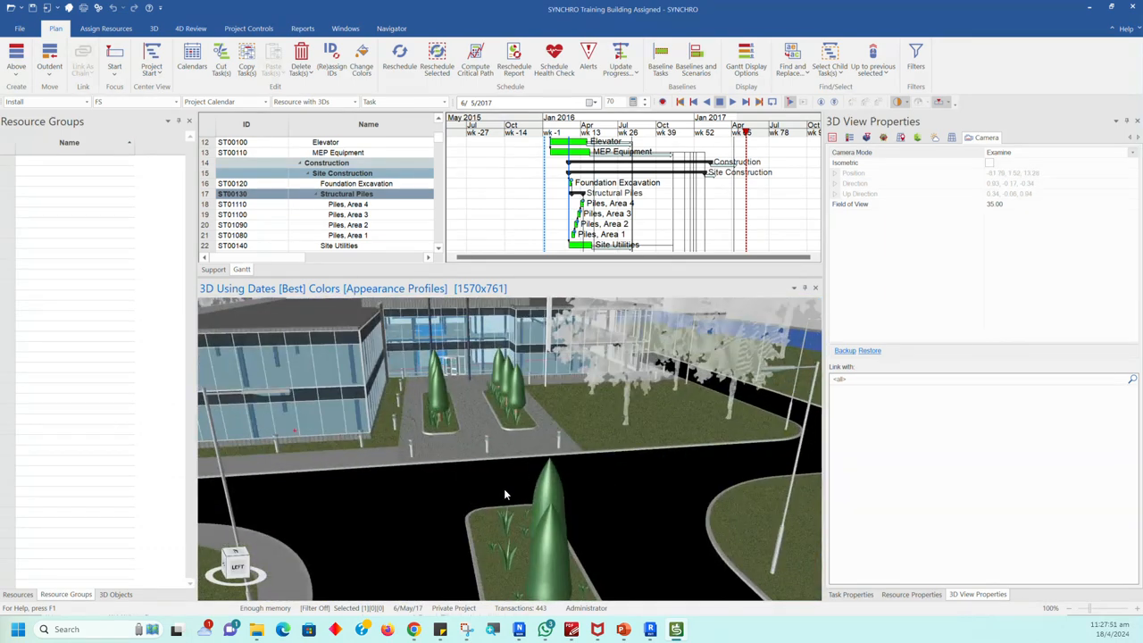
Step: Set the Camera Mode to Walk, select the road surface before the planted island, and try walking forward
{"action": "left_click", "coordinate": [1132, 153]}
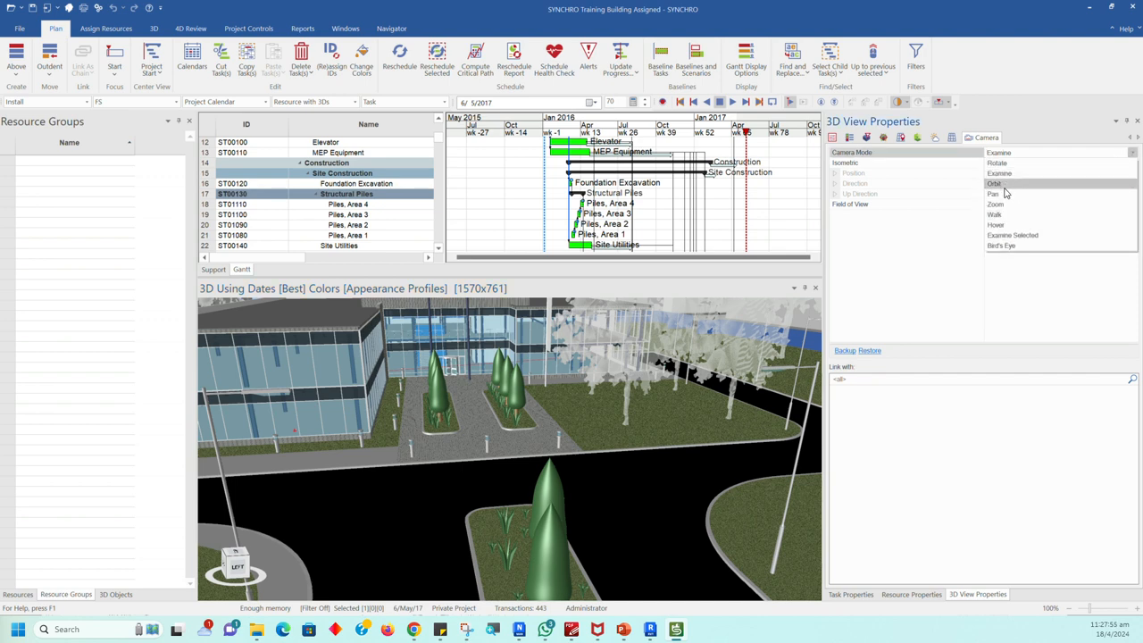
{"action": "left_click", "coordinate": [1000, 215]}
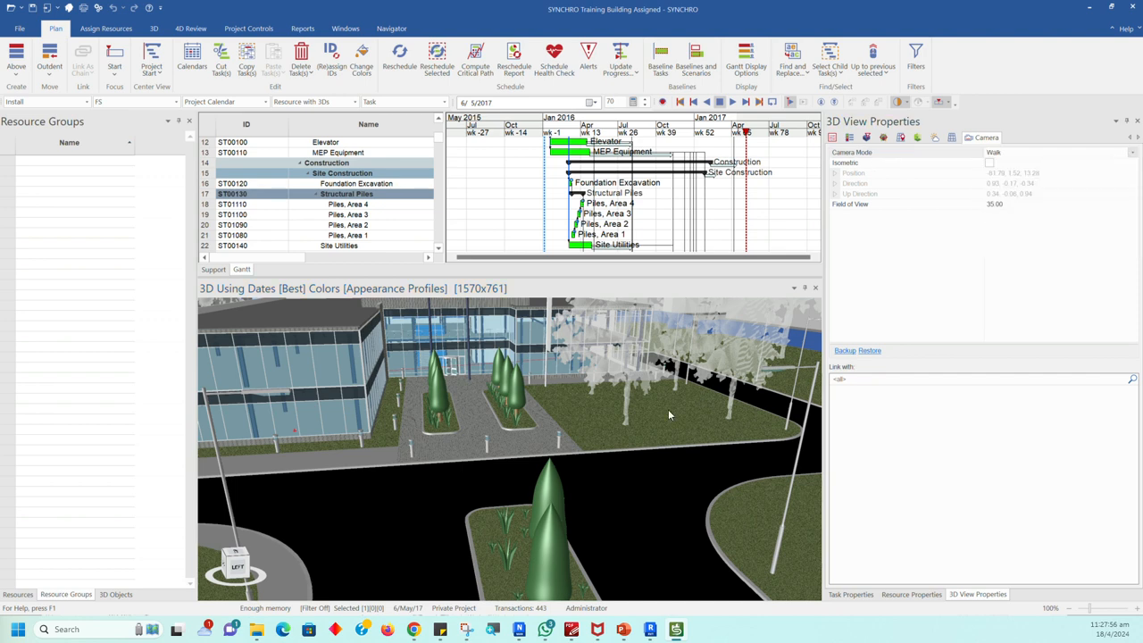
{"action": "left_click", "coordinate": [490, 496]}
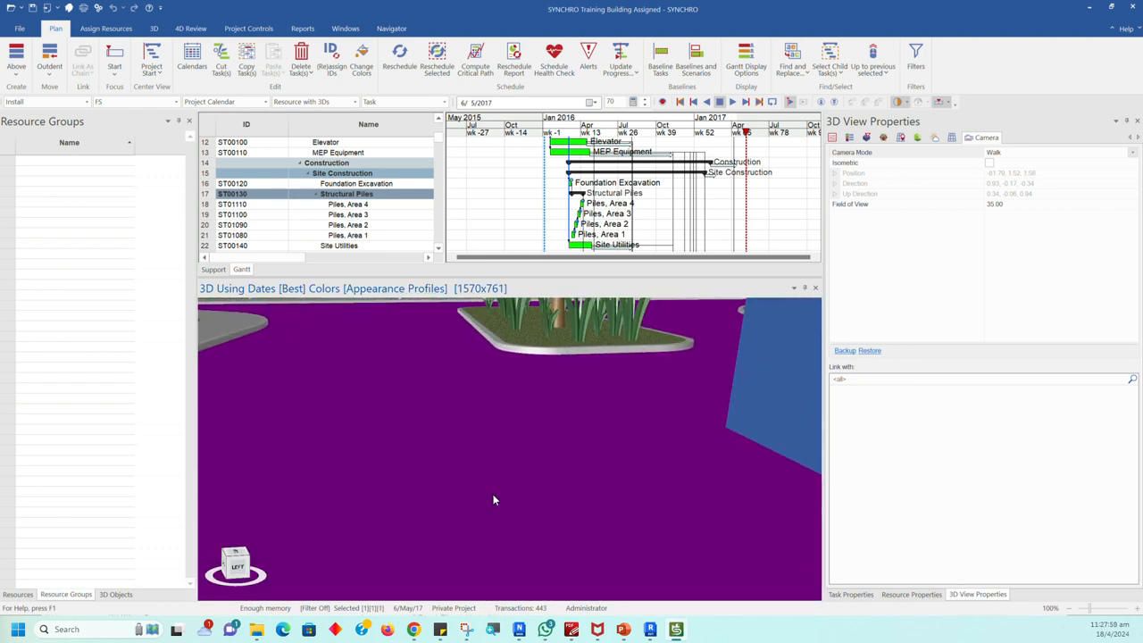
{"action": "scroll", "coordinate": [496, 491], "scroll_direction": "up", "scroll_amount": 5}
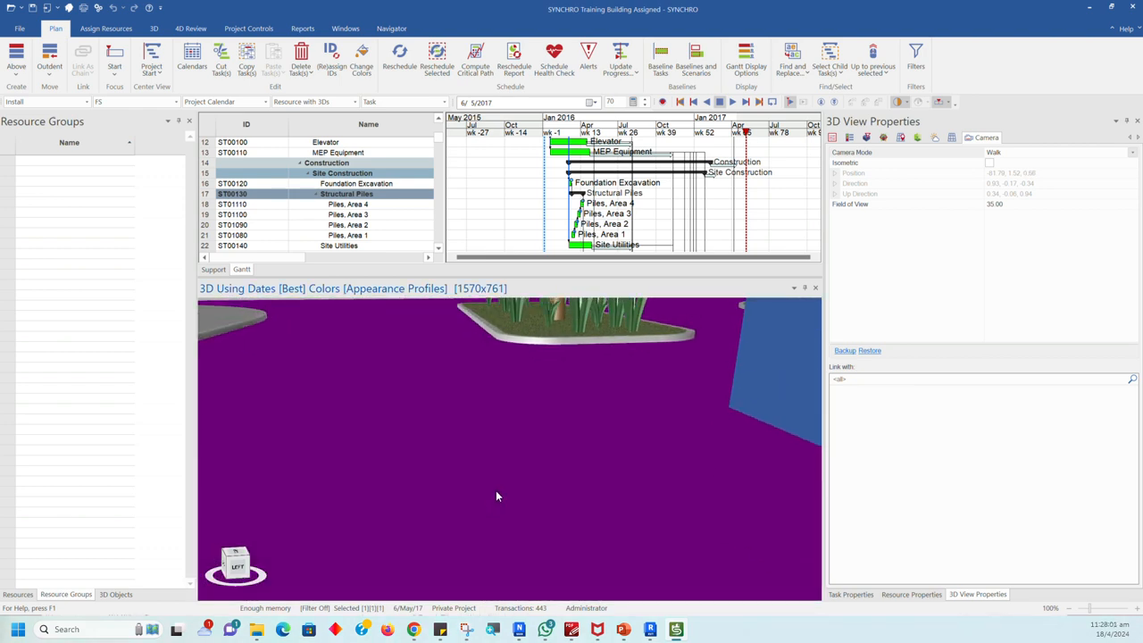
{"action": "key", "text": "Up"}
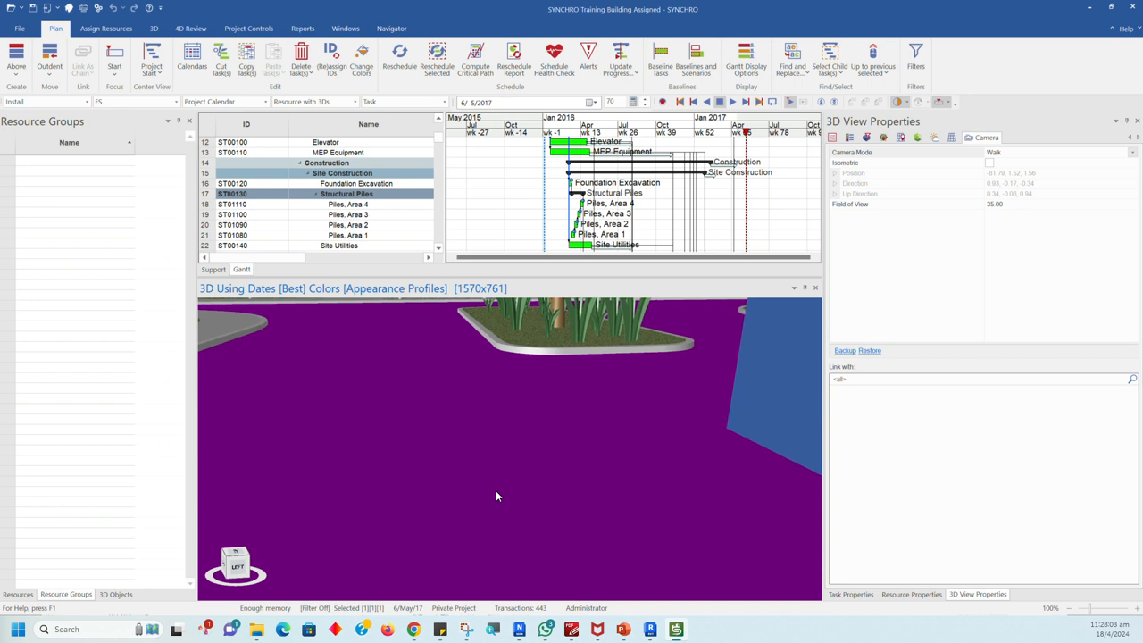
{"action": "key", "text": "Up"}
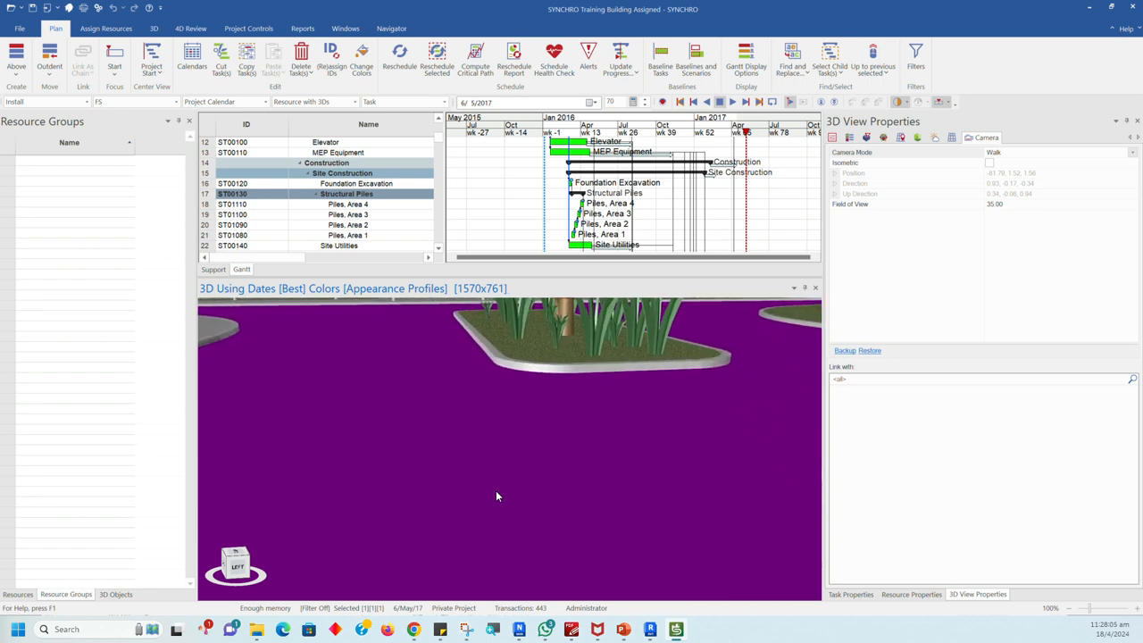
Step: Try moving the Walk camera around the planted island, and clear the road surface selection
{"action": "key", "text": "Page_Down"}
{"action": "scroll", "coordinate": [482, 392], "scroll_direction": "up", "scroll_amount": 5}
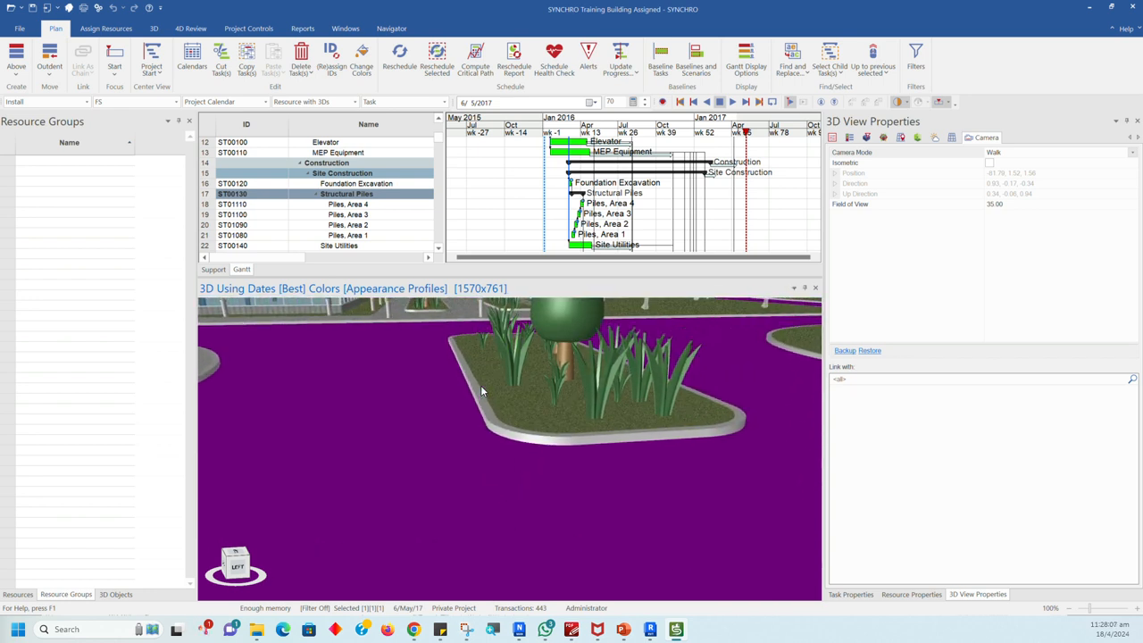
{"action": "scroll", "coordinate": [487, 392], "scroll_direction": "down", "scroll_amount": 4}
{"action": "scroll", "coordinate": [495, 392], "scroll_direction": "up", "scroll_amount": 6}
{"action": "scroll", "coordinate": [495, 391], "scroll_direction": "down", "scroll_amount": 5}
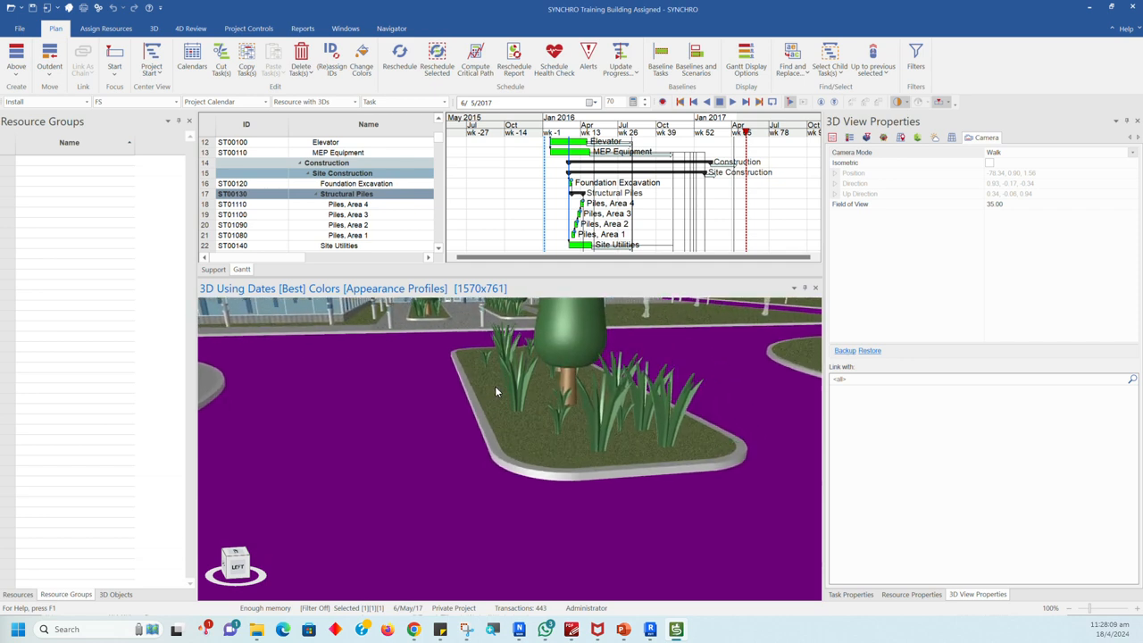
{"action": "left_click", "coordinate": [495, 387]}
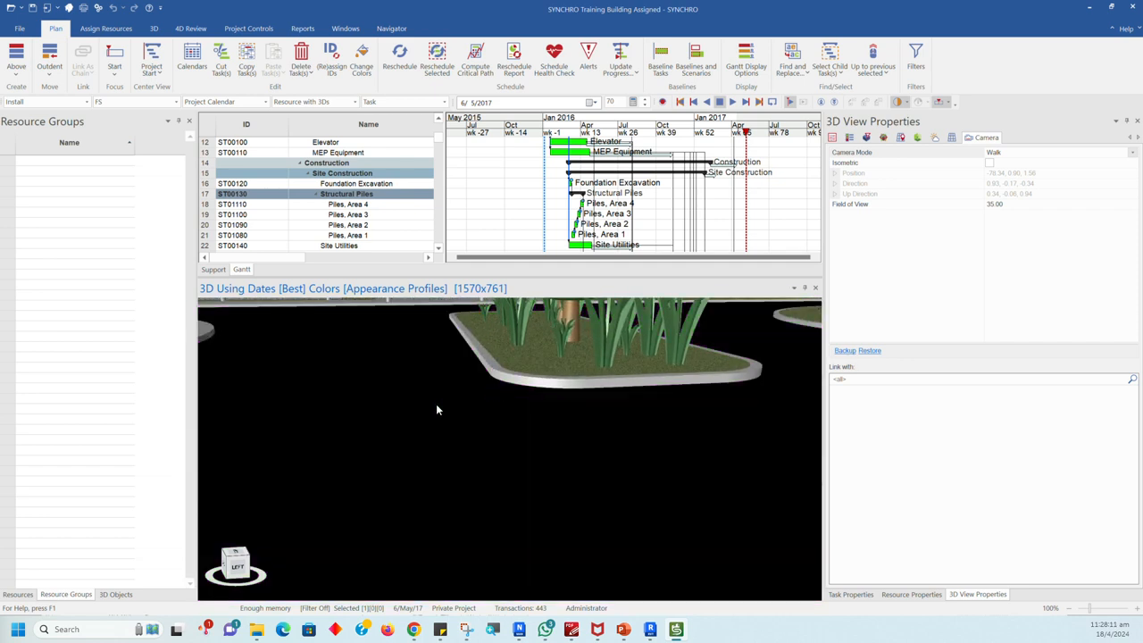
{"action": "scroll", "coordinate": [441, 414], "scroll_direction": "down", "scroll_amount": 4}
{"action": "scroll", "coordinate": [478, 313], "scroll_direction": "up", "scroll_amount": 6}
{"action": "scroll", "coordinate": [477, 316], "scroll_direction": "down", "scroll_amount": 4}
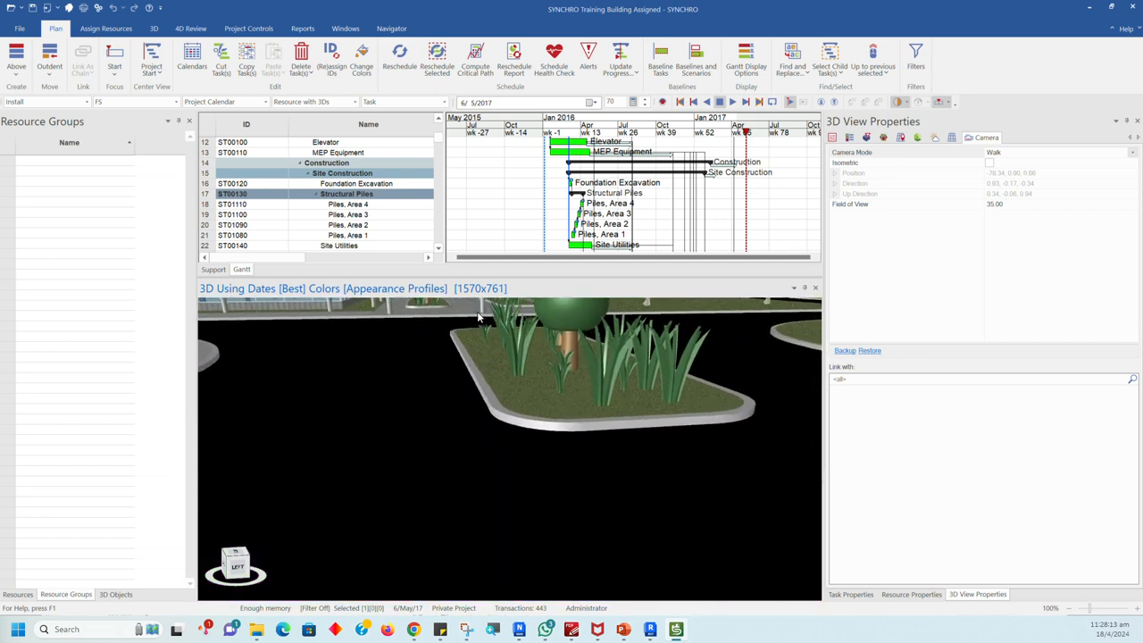
Step: Return the Camera Mode to Examine and face the main entrance along the paved walkway between the tree beds
{"action": "left_click", "coordinate": [1132, 153]}
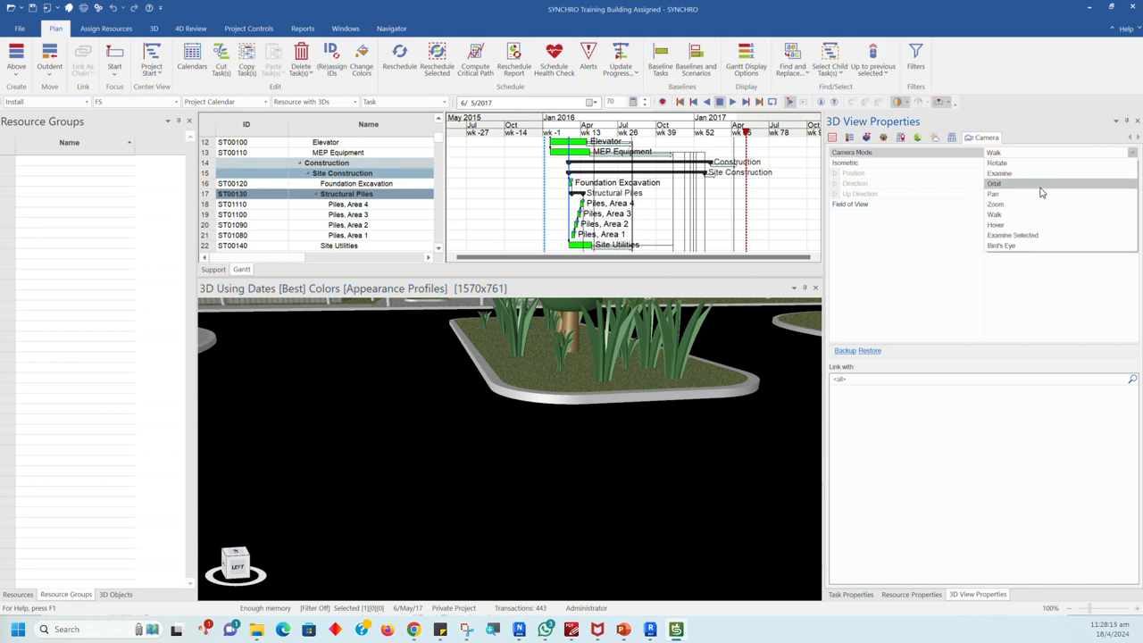
{"action": "left_click", "coordinate": [1000, 174]}
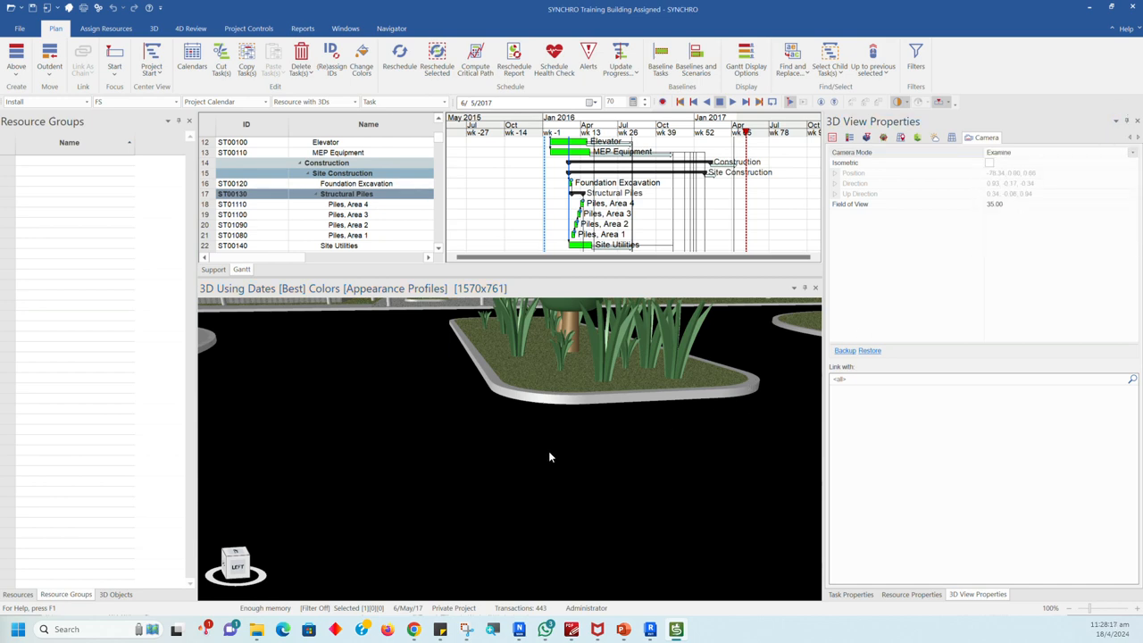
{"action": "scroll", "coordinate": [503, 420], "scroll_direction": "up", "scroll_amount": 4}
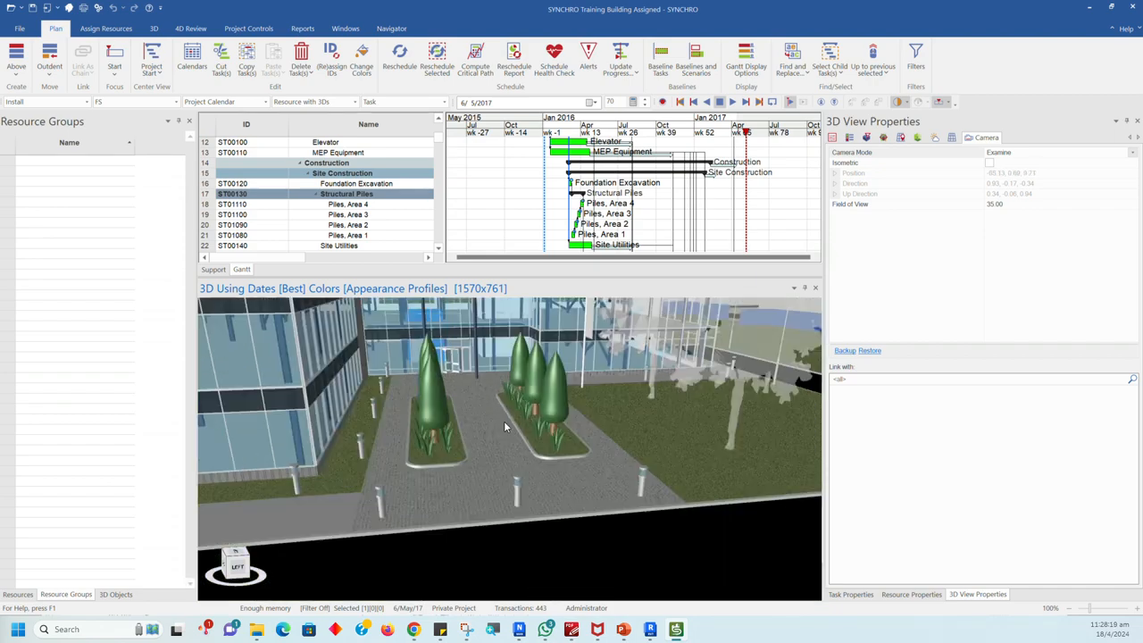
{"action": "scroll", "coordinate": [552, 479], "scroll_direction": "down", "scroll_amount": 3}
{"action": "middle_click_drag", "start_coordinate": [580, 484], "coordinate": [537, 500]}
{"action": "left_click_drag", "start_coordinate": [537, 499], "coordinate": [507, 481]}
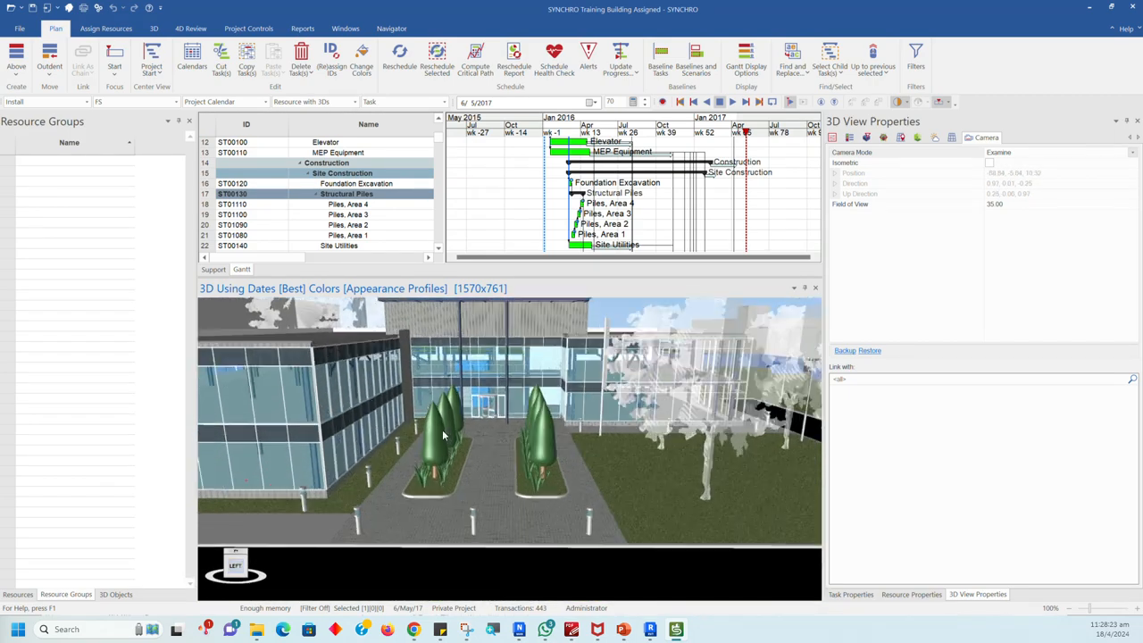
{"action": "scroll", "coordinate": [507, 481], "scroll_direction": "up", "scroll_amount": 3}
{"action": "middle_click_drag", "start_coordinate": [507, 481], "coordinate": [515, 480]}
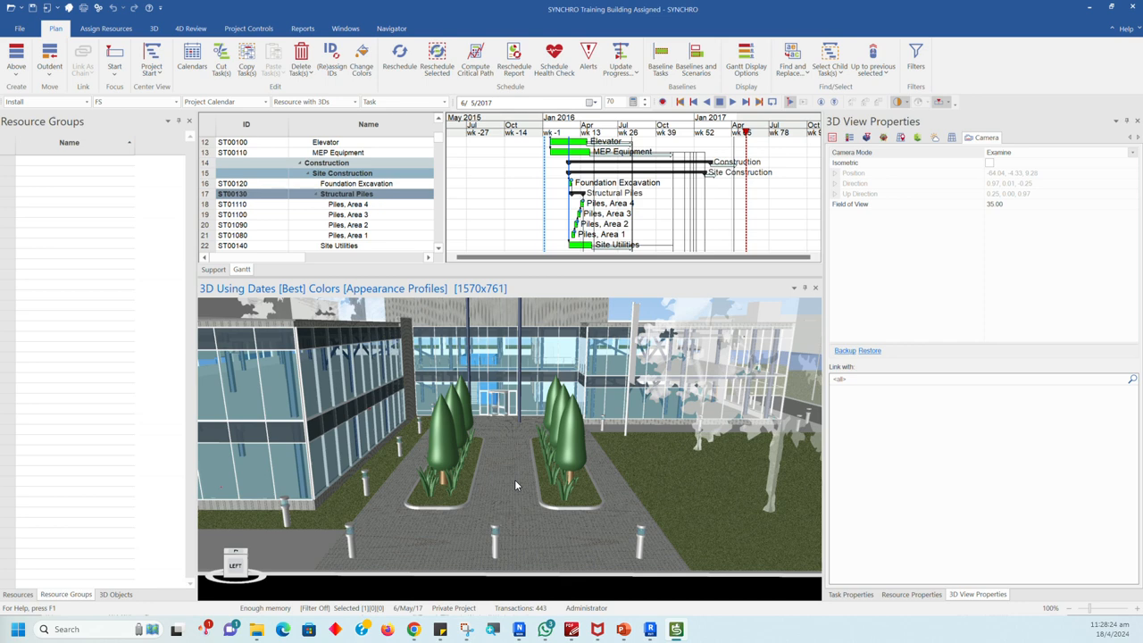
Step: Set the Camera Mode to Walk, select the conical trees, and walk along the paved path towards the building entrance
{"action": "left_click", "coordinate": [1131, 152]}
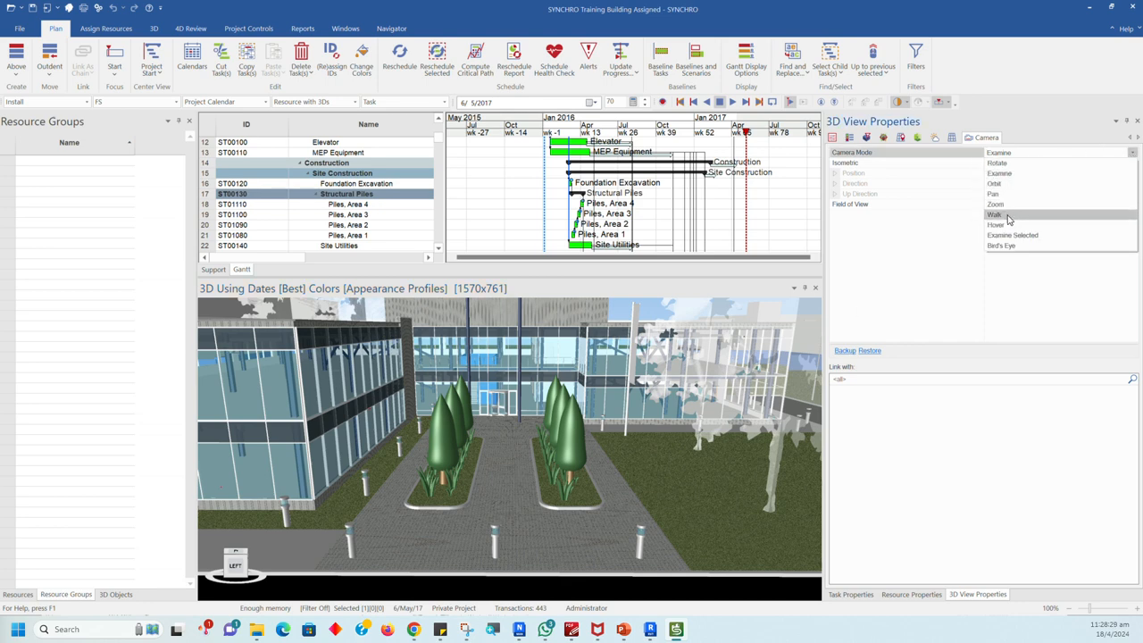
{"action": "left_click", "coordinate": [996, 214]}
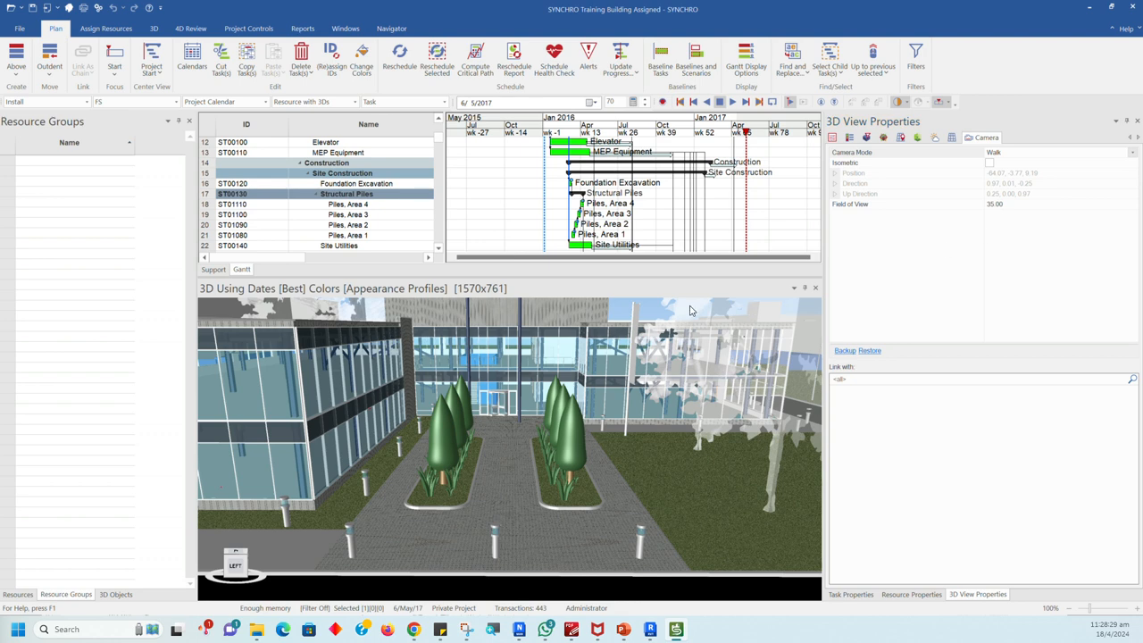
{"action": "left_click", "coordinate": [514, 522]}
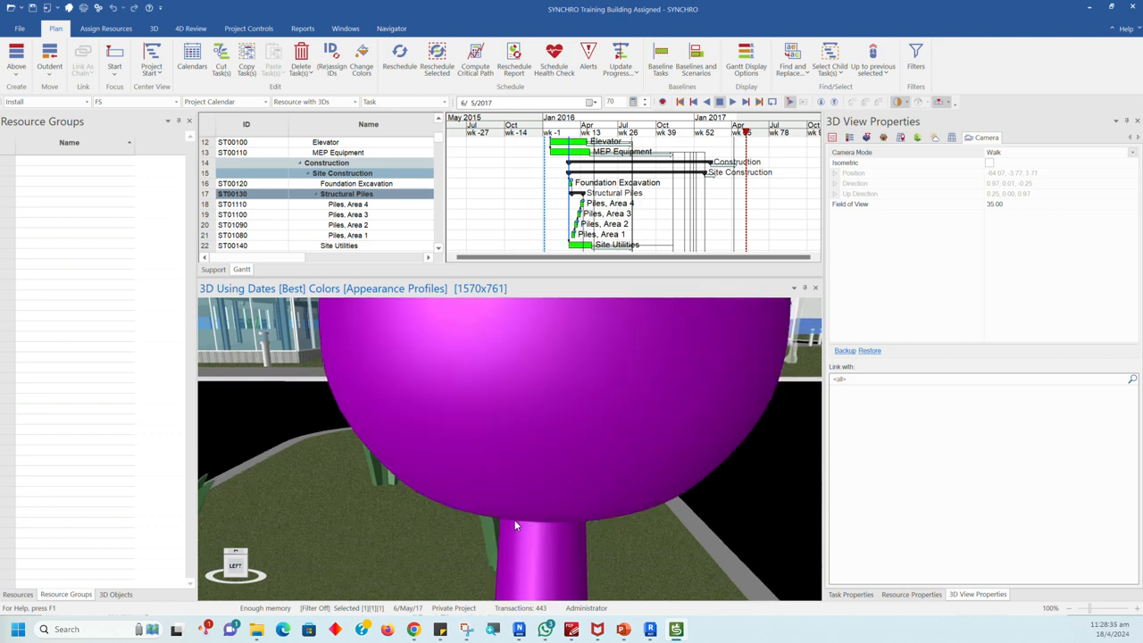
{"action": "left_click_drag", "start_coordinate": [532, 515], "coordinate": [253, 465]}
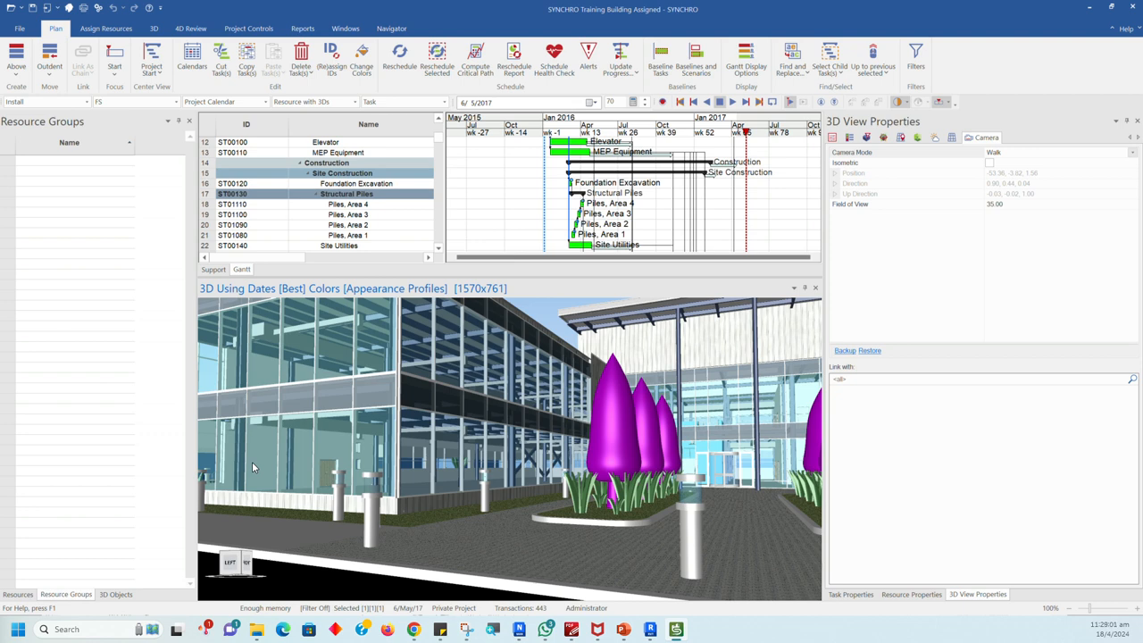
{"action": "left_click_drag", "start_coordinate": [251, 461], "coordinate": [351, 458]}
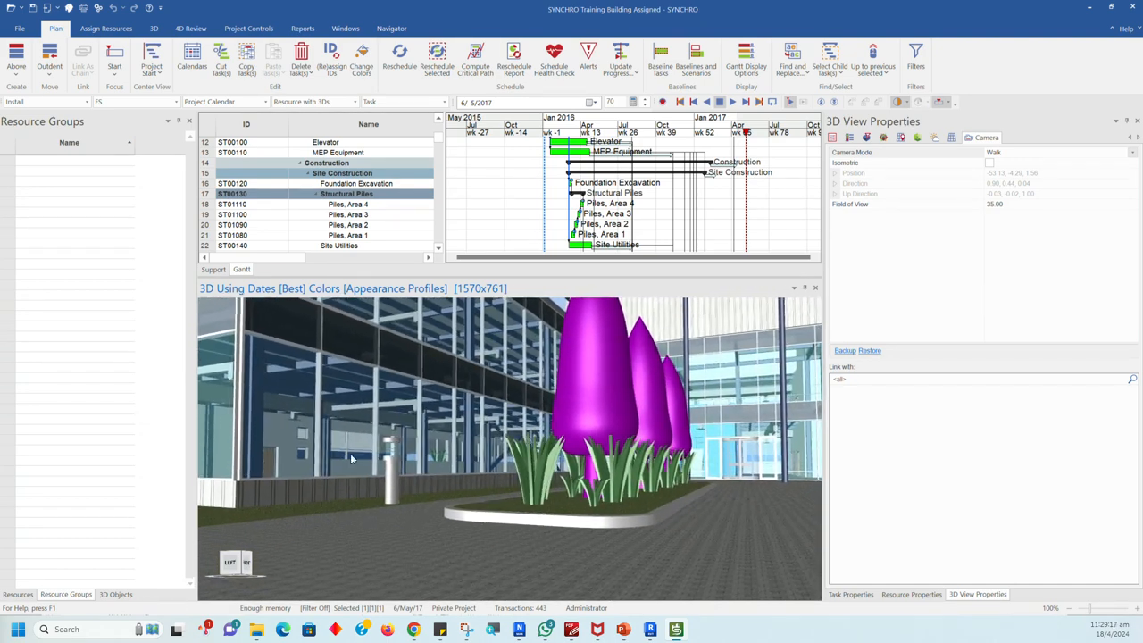
Step: Switch the Camera Mode to Examine and on to Pan, and try Pan mode on the conical trees by the entrance
{"action": "left_click", "coordinate": [1132, 153]}
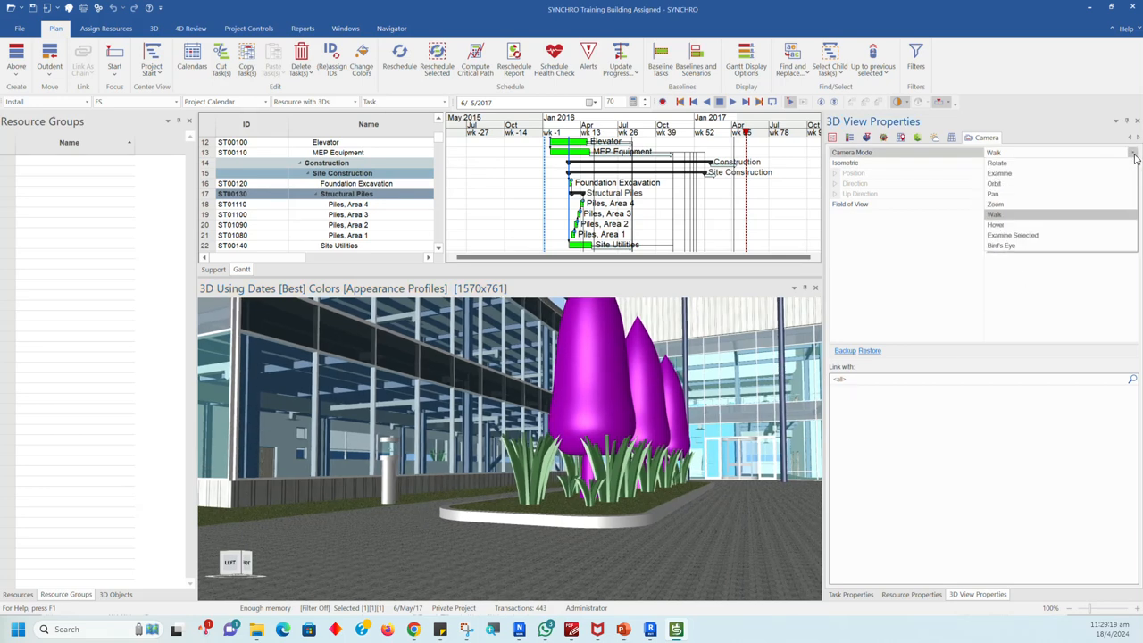
{"action": "left_click", "coordinate": [1011, 176]}
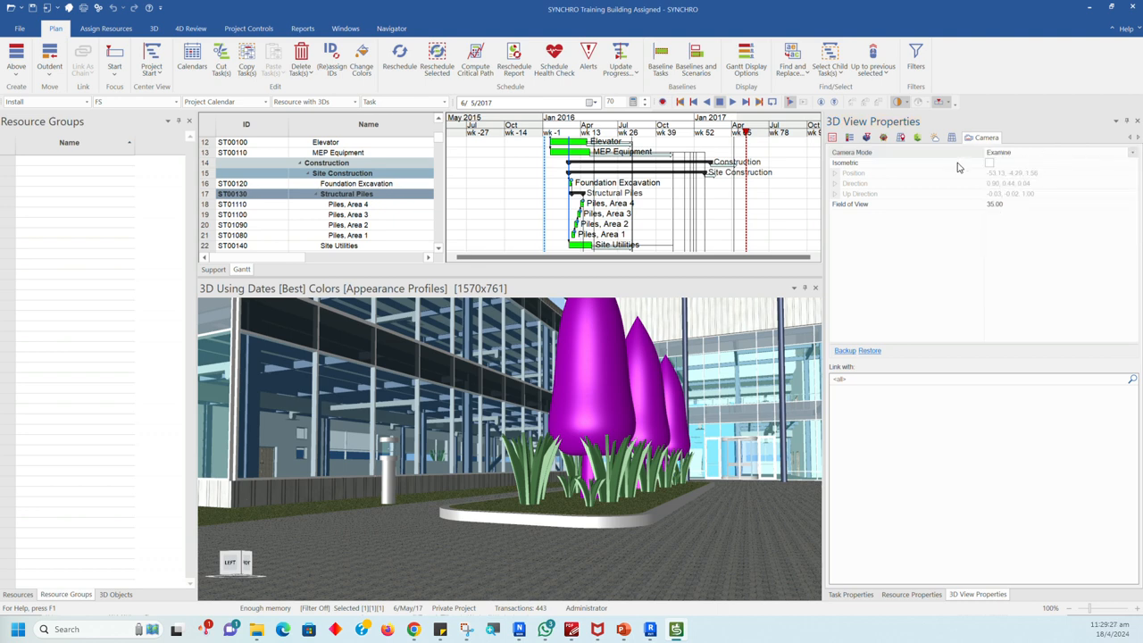
{"action": "left_click", "coordinate": [1132, 153]}
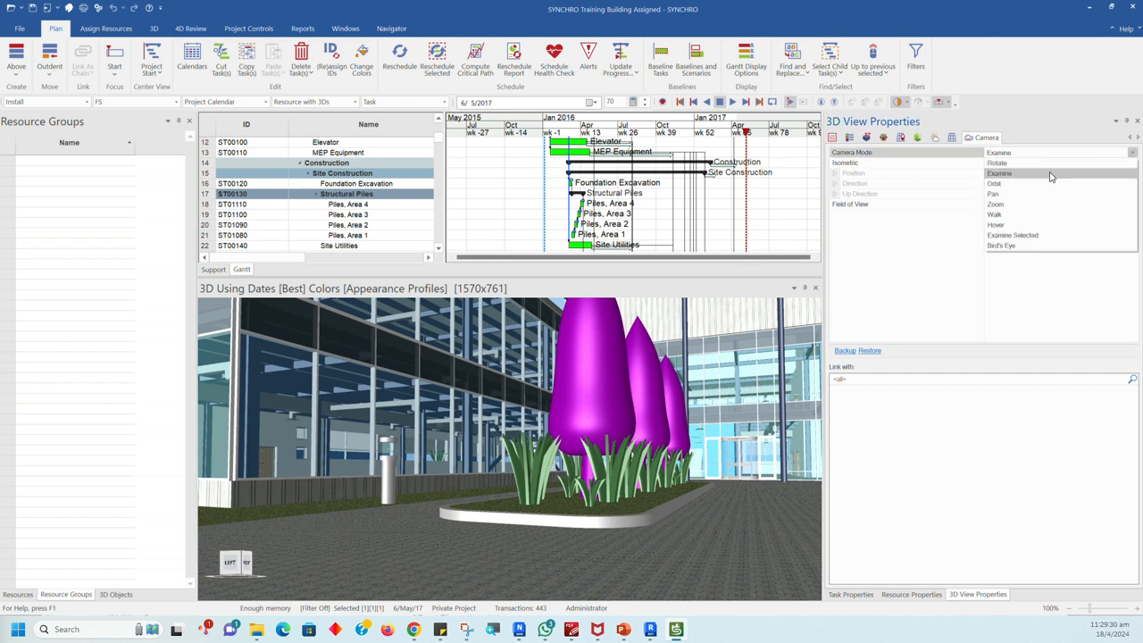
{"action": "left_click", "coordinate": [996, 194]}
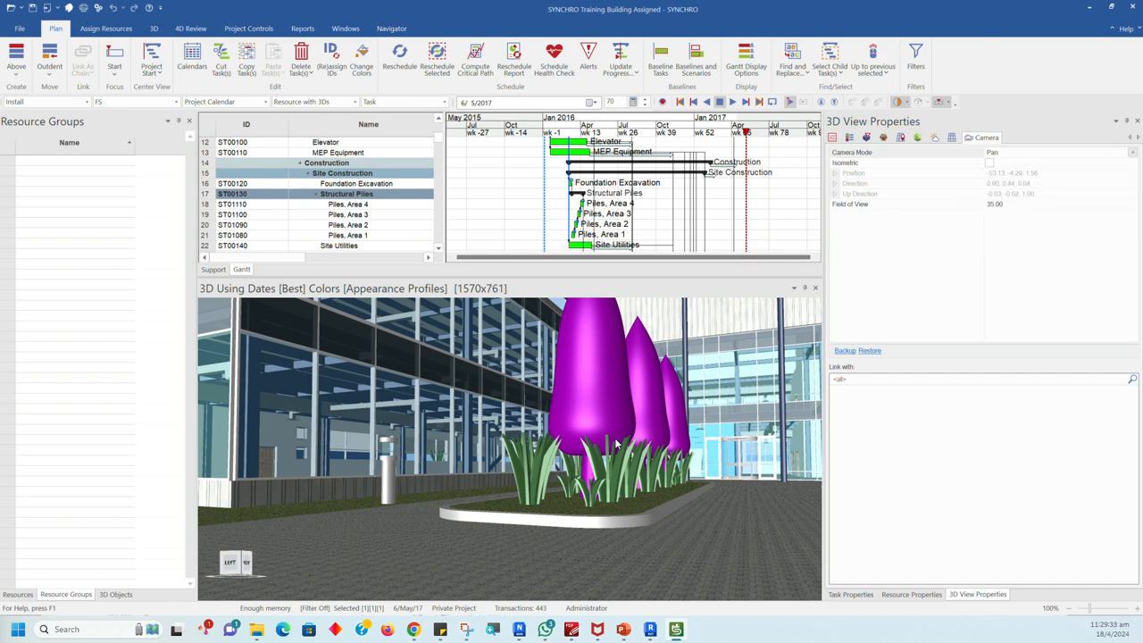
{"action": "scroll", "coordinate": [603, 414], "scroll_direction": "up", "scroll_amount": 5}
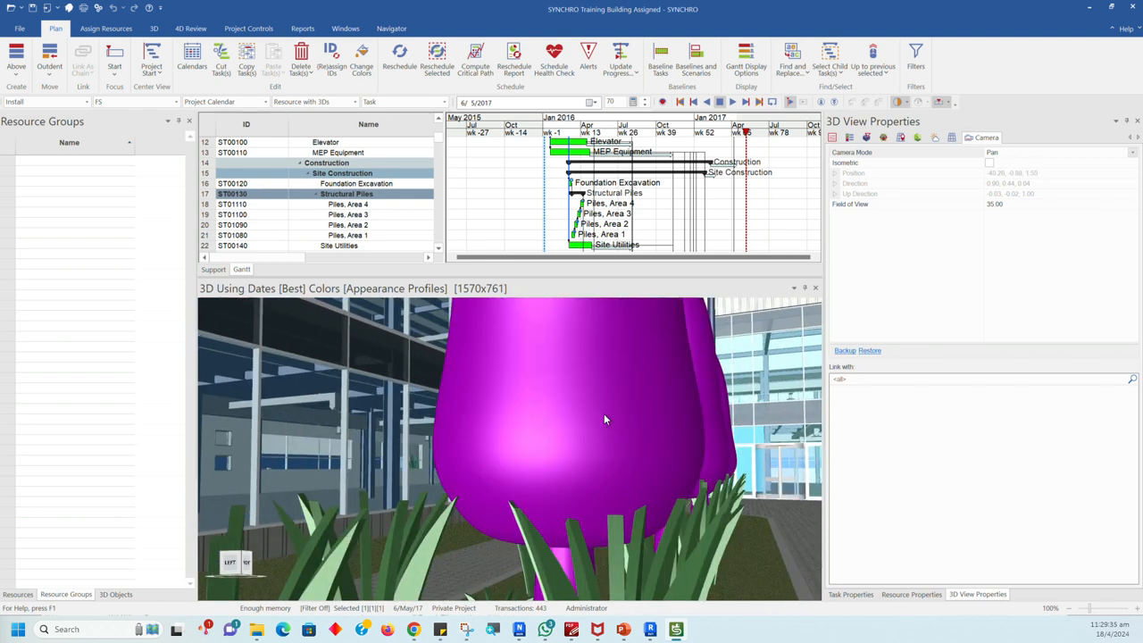
{"action": "scroll", "coordinate": [603, 413], "scroll_direction": "down", "scroll_amount": 2}
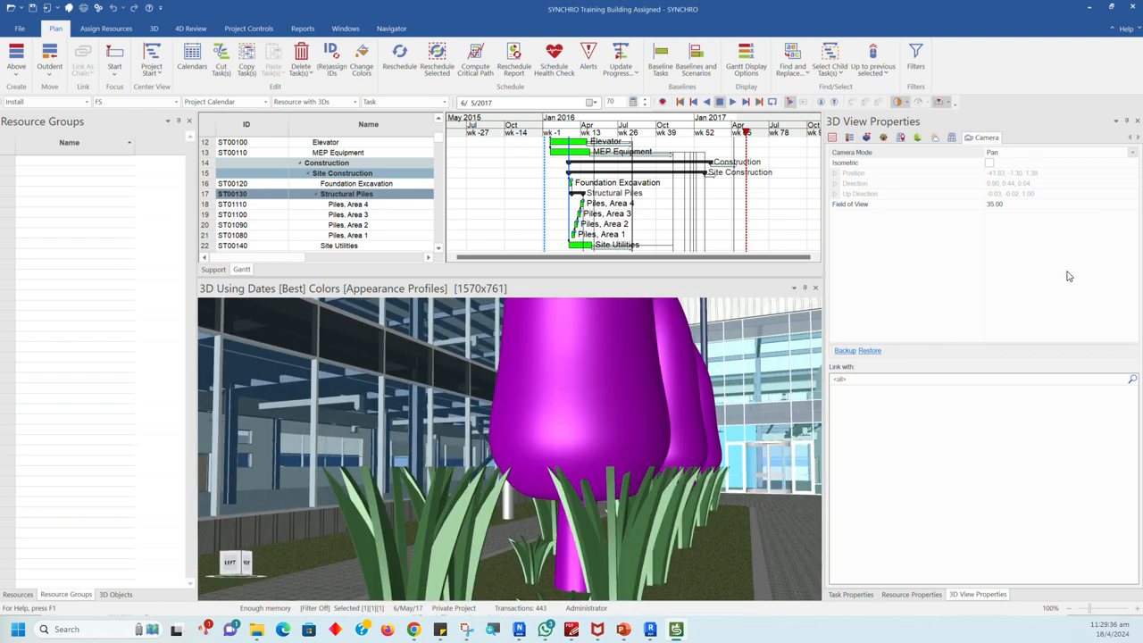
Step: Set the Camera Mode to Orbit and orbit out to an elevated view of the building and its entrance road
{"action": "left_click", "coordinate": [1132, 153]}
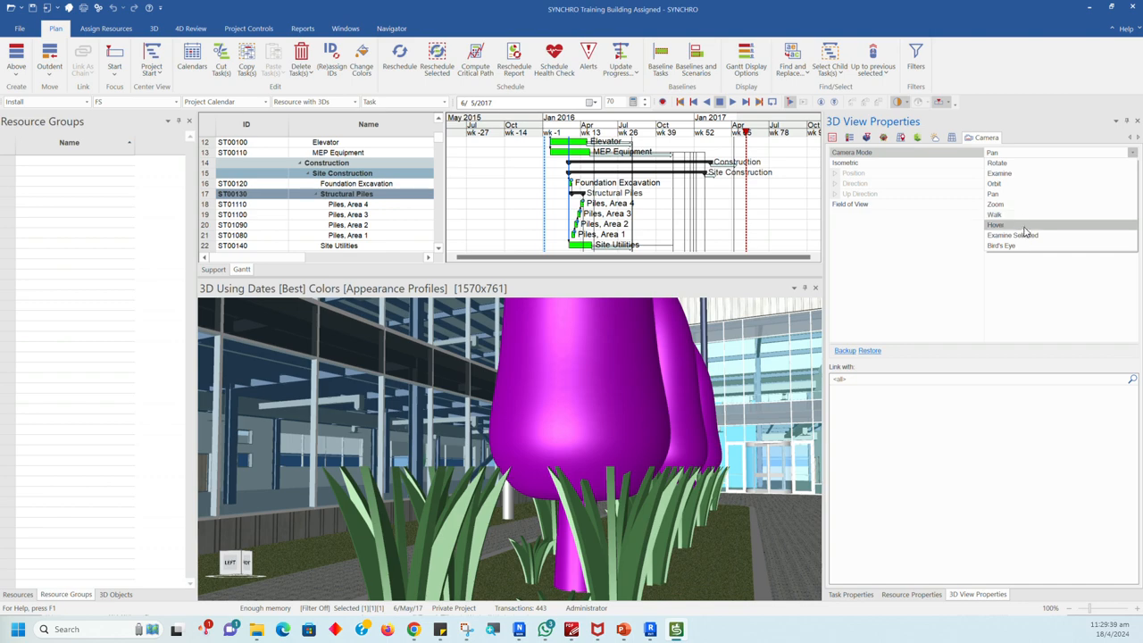
{"action": "left_click", "coordinate": [1013, 183]}
{"action": "left_click_drag", "start_coordinate": [638, 368], "coordinate": [604, 382]}
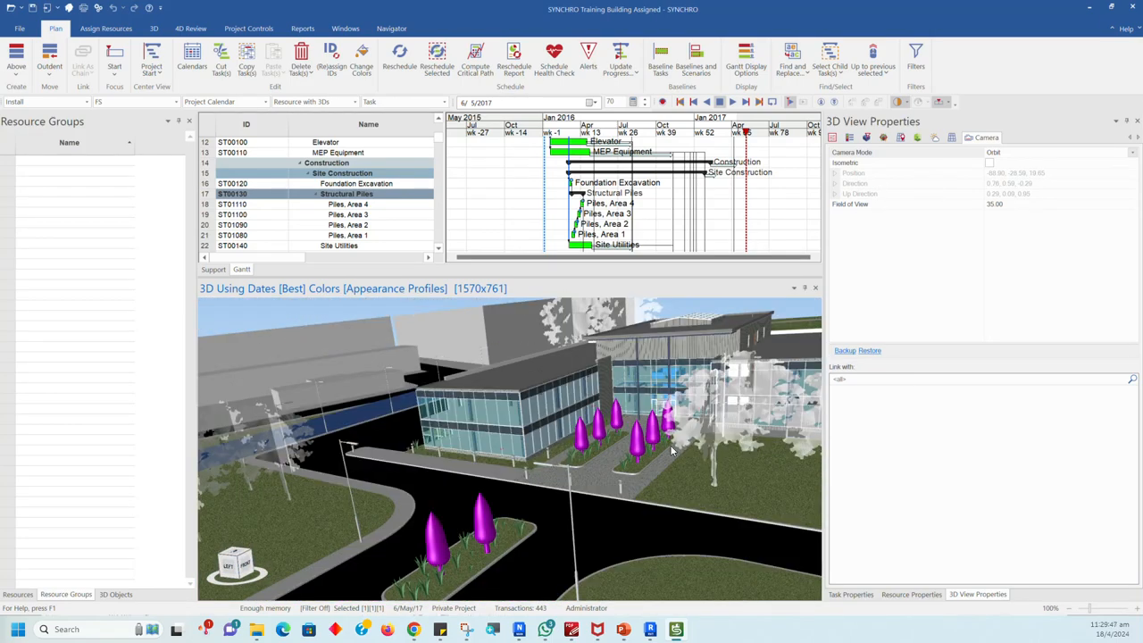
Step: Set the 3D view's Camera Mode back to Examine
{"action": "left_click", "coordinate": [1132, 154]}
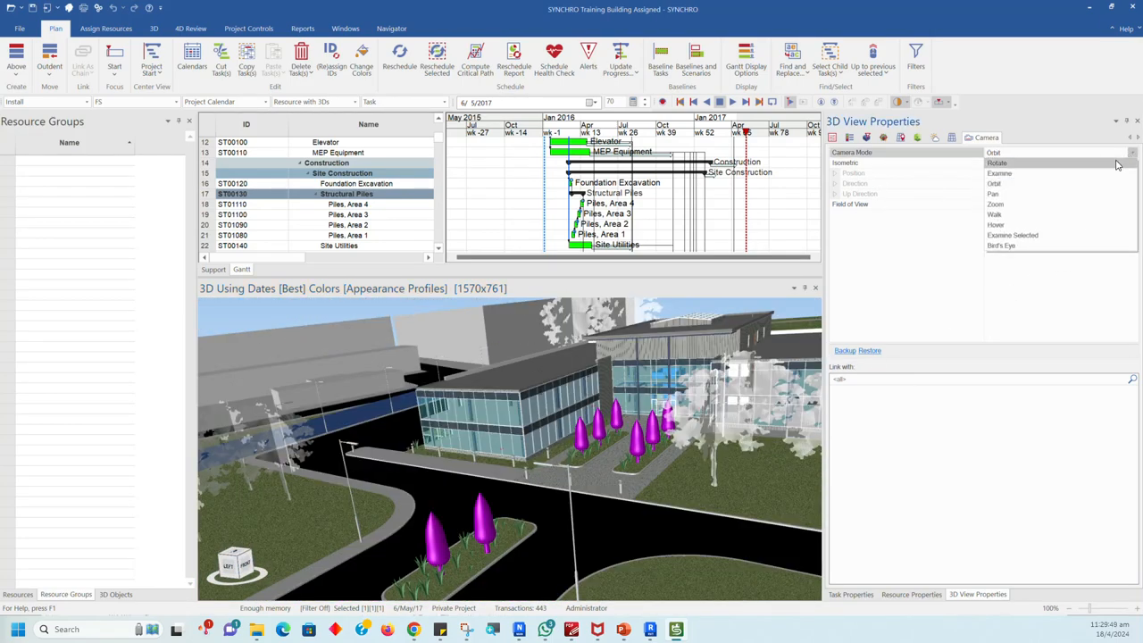
{"action": "left_click", "coordinate": [1070, 169]}
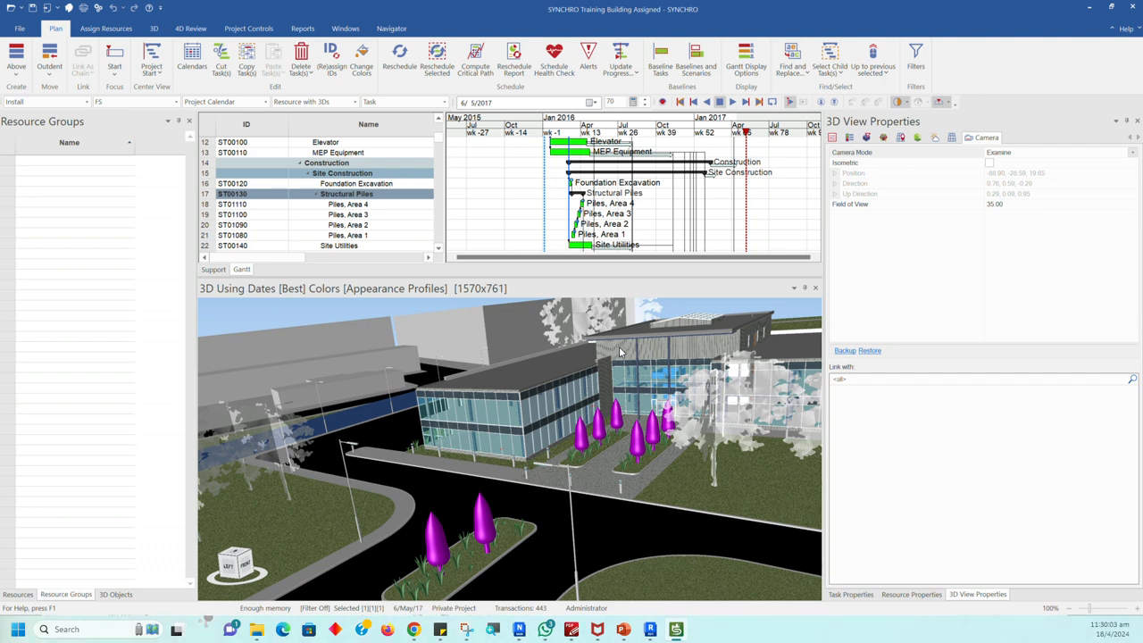
Step: Examine the Auto Save settings and the other General categories in the program options, and close the options without changes
{"action": "left_click", "coordinate": [99, 10]}
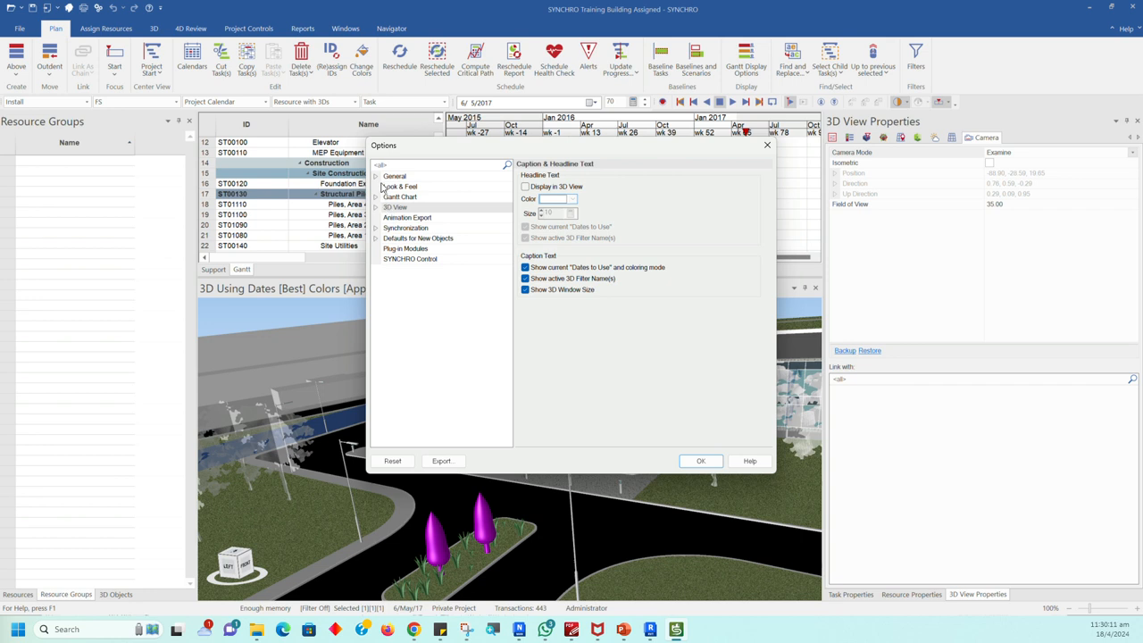
{"action": "left_click", "coordinate": [377, 177]}
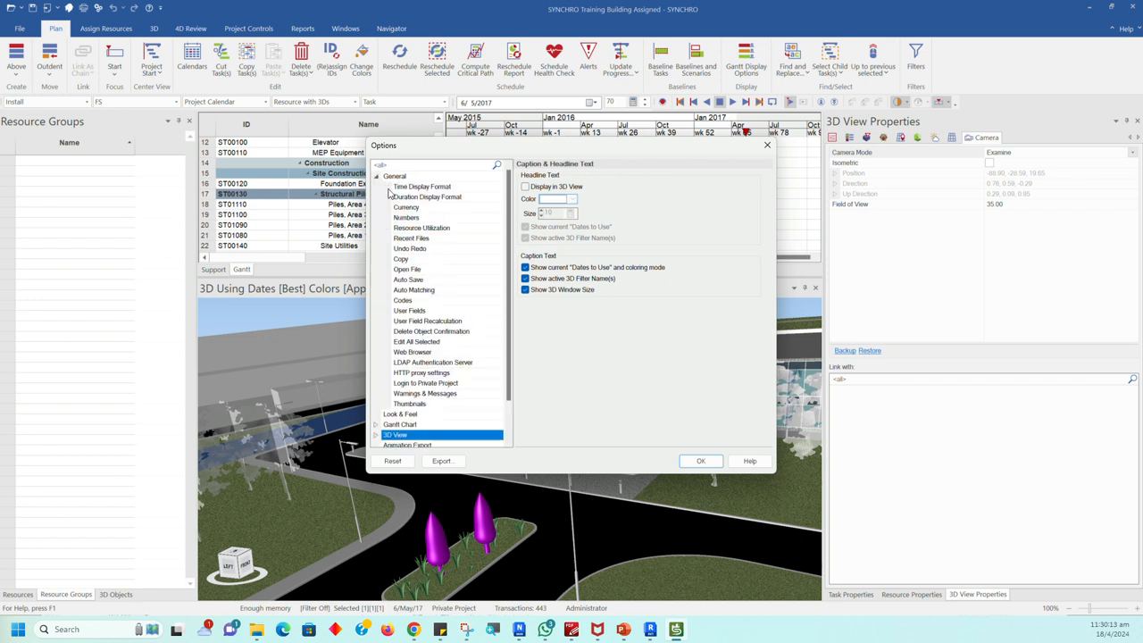
{"action": "left_click", "coordinate": [411, 281]}
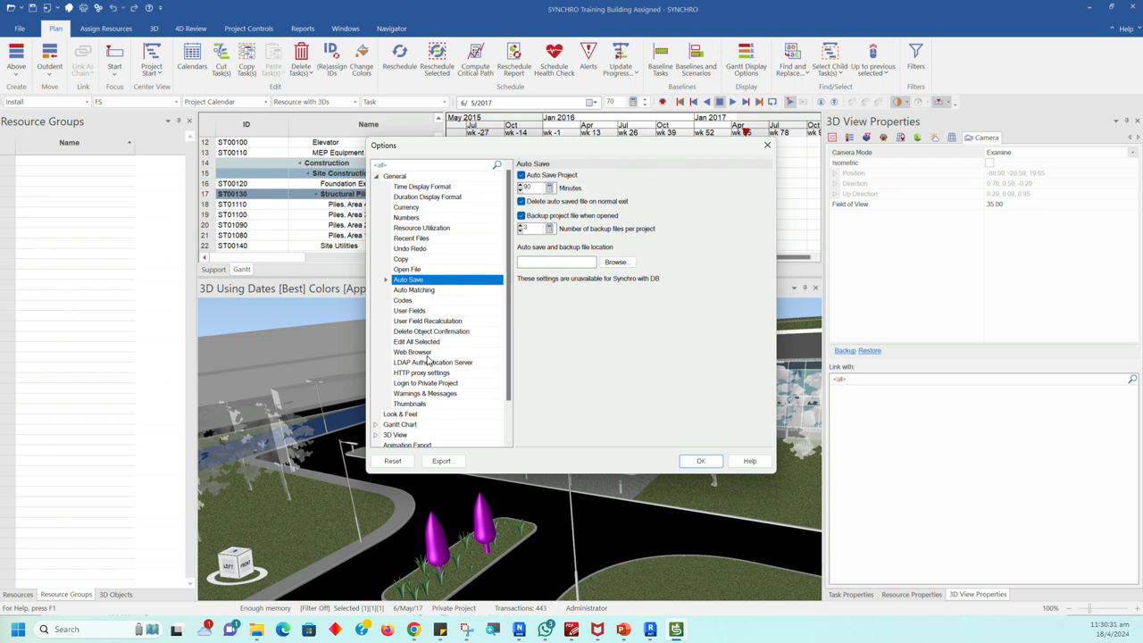
{"action": "scroll", "coordinate": [427, 359], "scroll_direction": "down", "scroll_amount": 2}
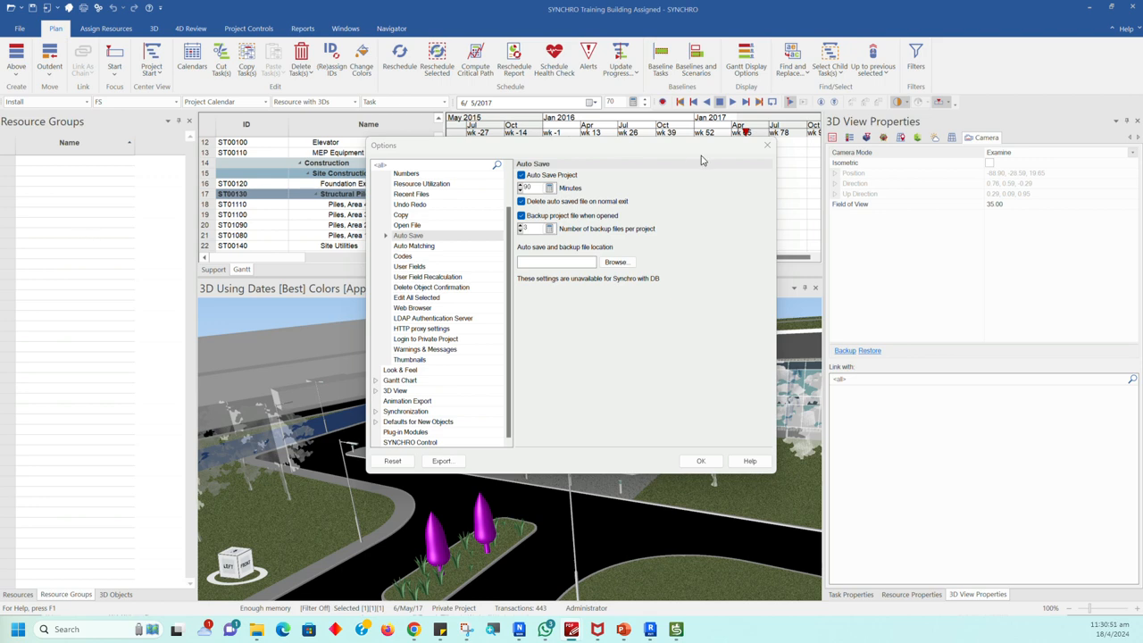
{"action": "left_click", "coordinate": [766, 145]}
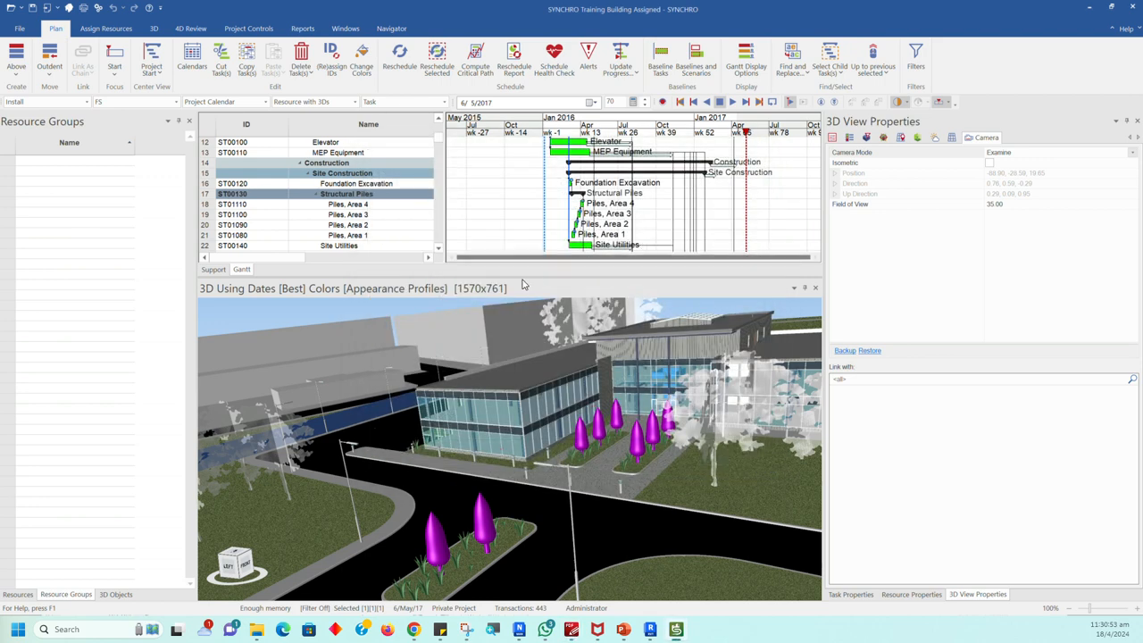
Step: Make the Gantt area taller and widen its task table as far as the Duration column
{"action": "left_click_drag", "start_coordinate": [525, 277], "coordinate": [542, 293]}
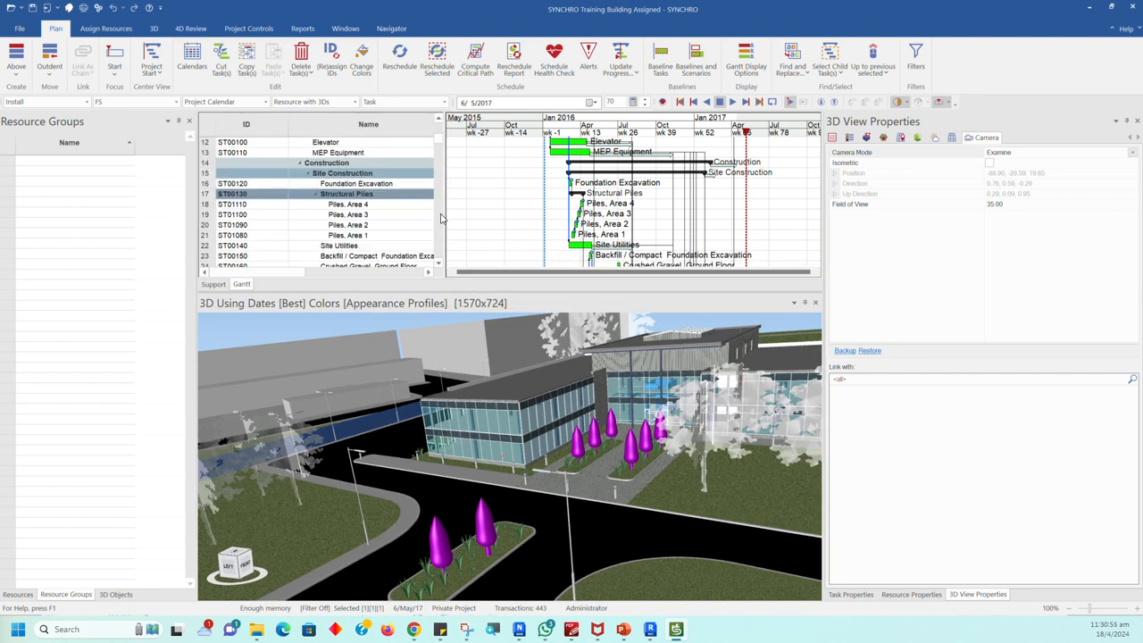
{"action": "left_click_drag", "start_coordinate": [445, 220], "coordinate": [498, 221]}
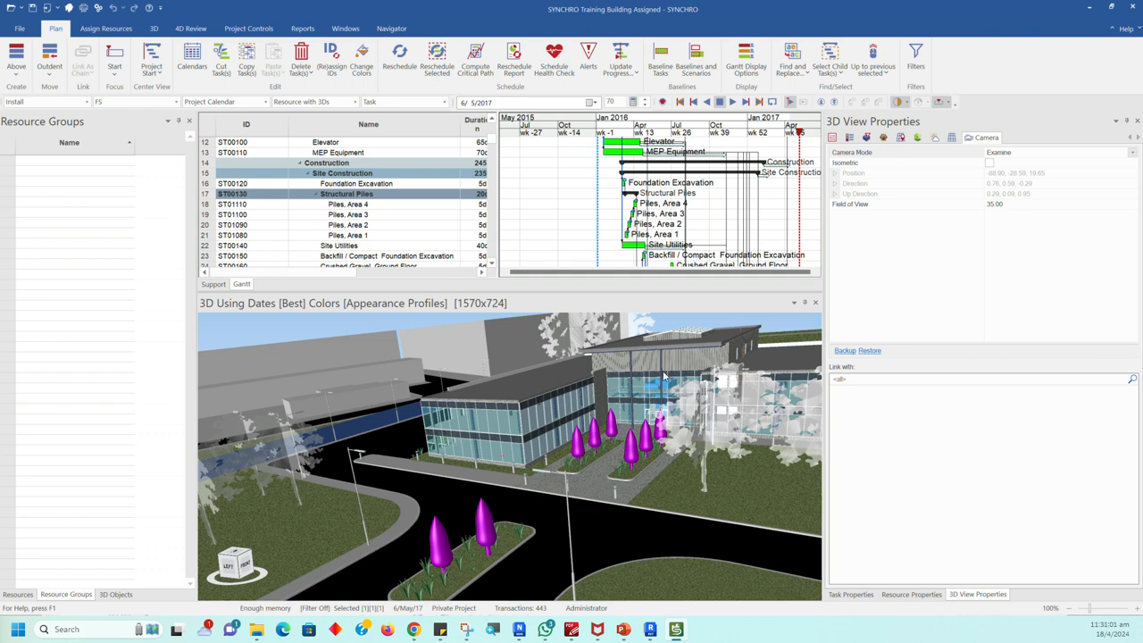
Step: Try playing the 4D simulation at the 12 Hours rate with a taller Gantt area, and set the playback rate to 2 Weeks
{"action": "left_click", "coordinate": [190, 28]}
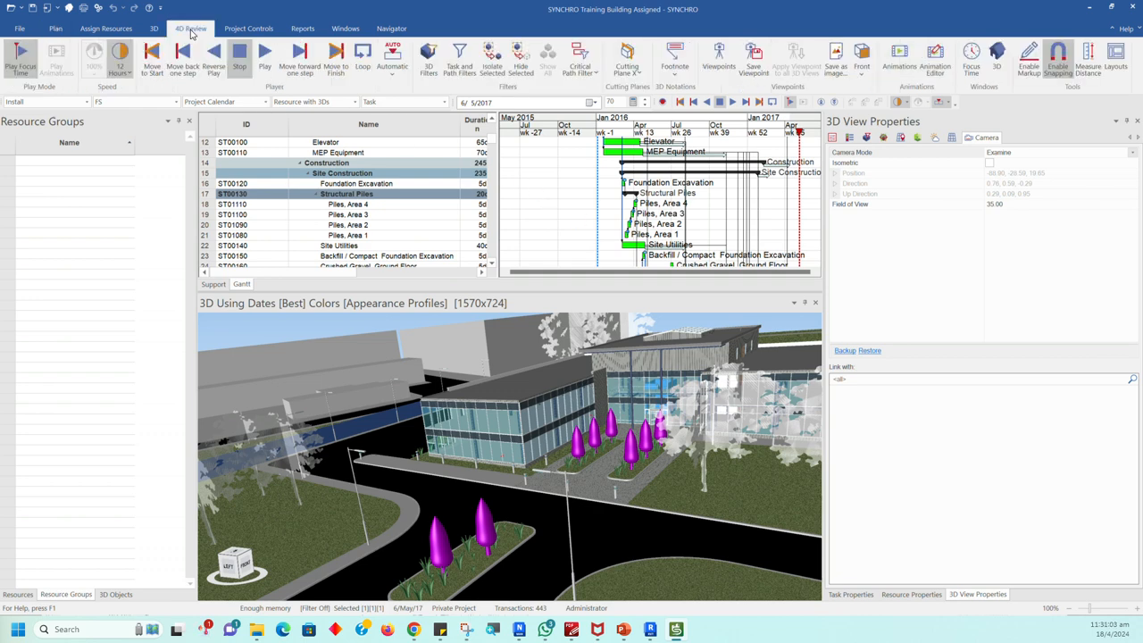
{"action": "left_click", "coordinate": [120, 66]}
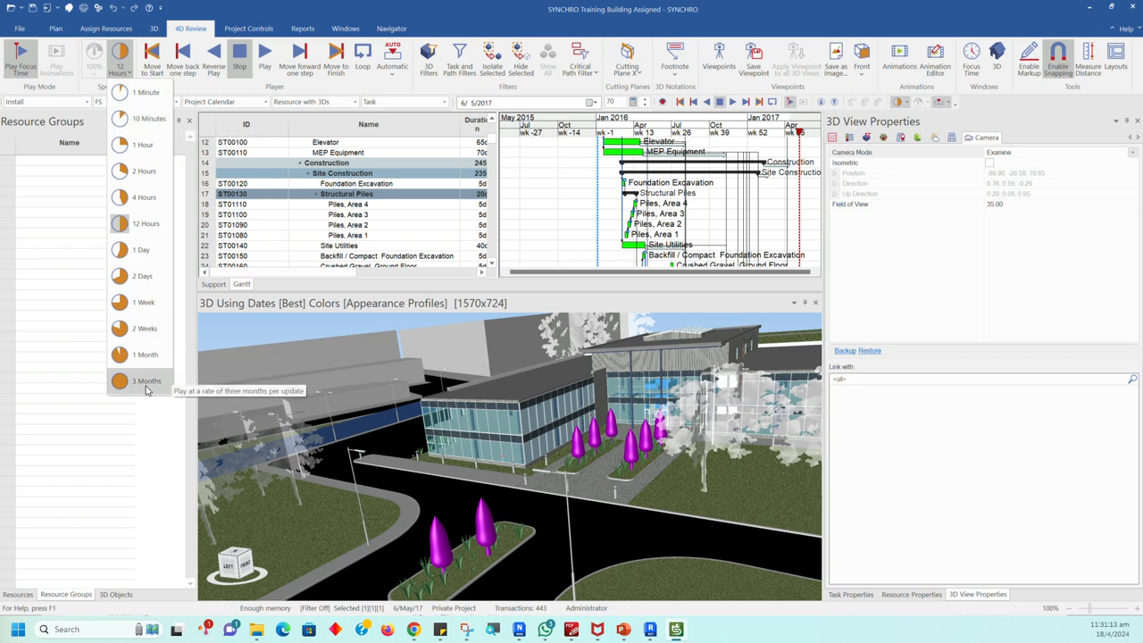
{"action": "left_click", "coordinate": [248, 87]}
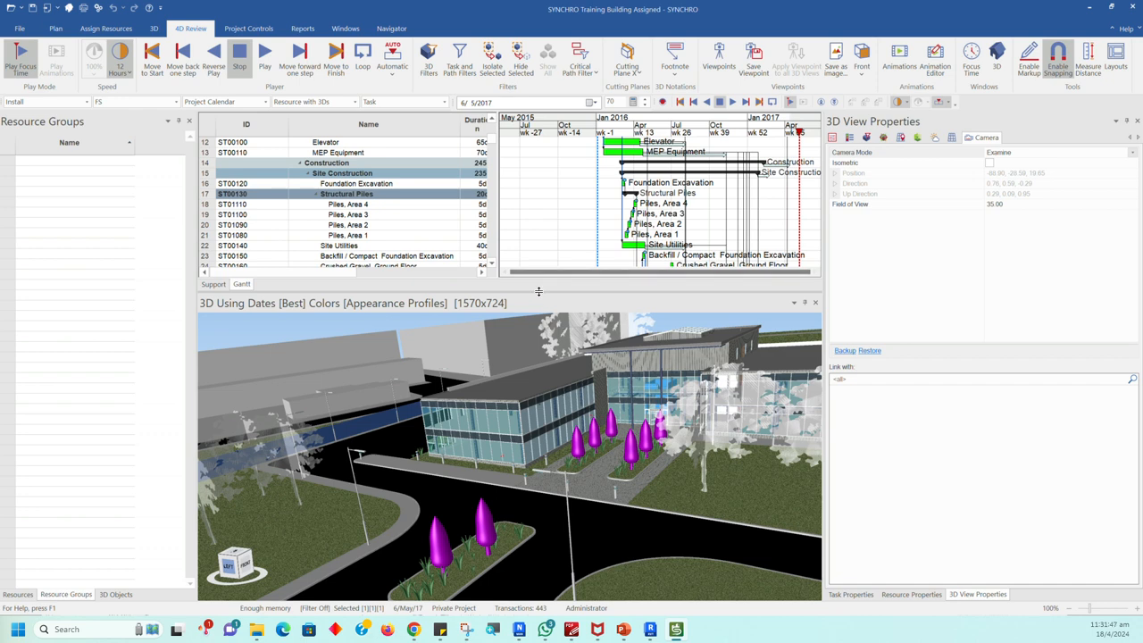
{"action": "left_click_drag", "start_coordinate": [538, 291], "coordinate": [539, 303]}
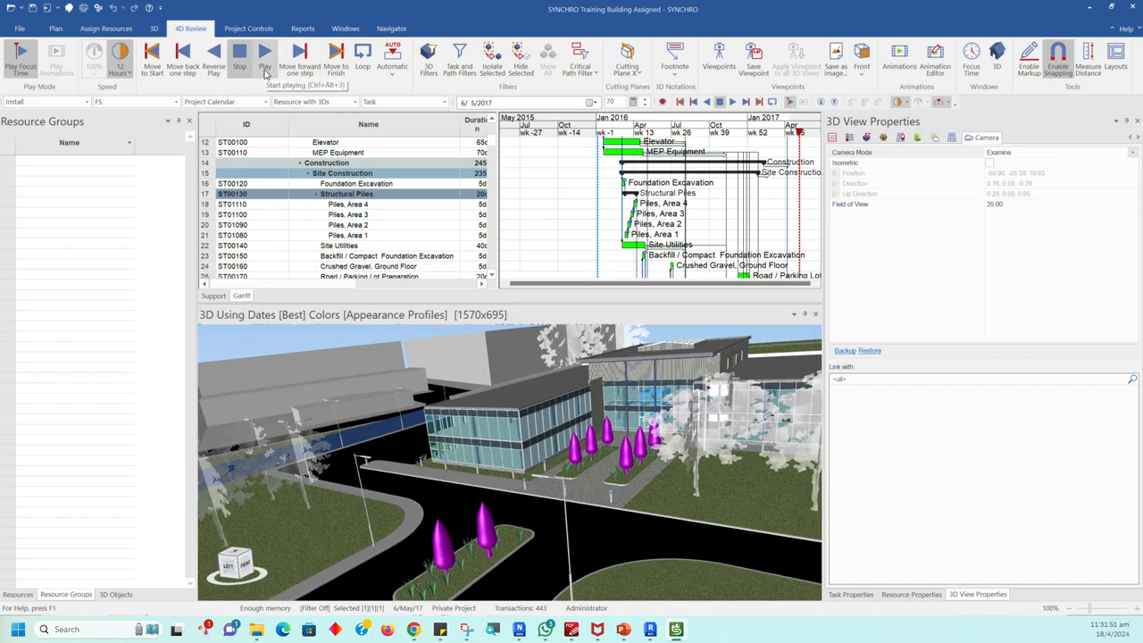
{"action": "left_click", "coordinate": [265, 73]}
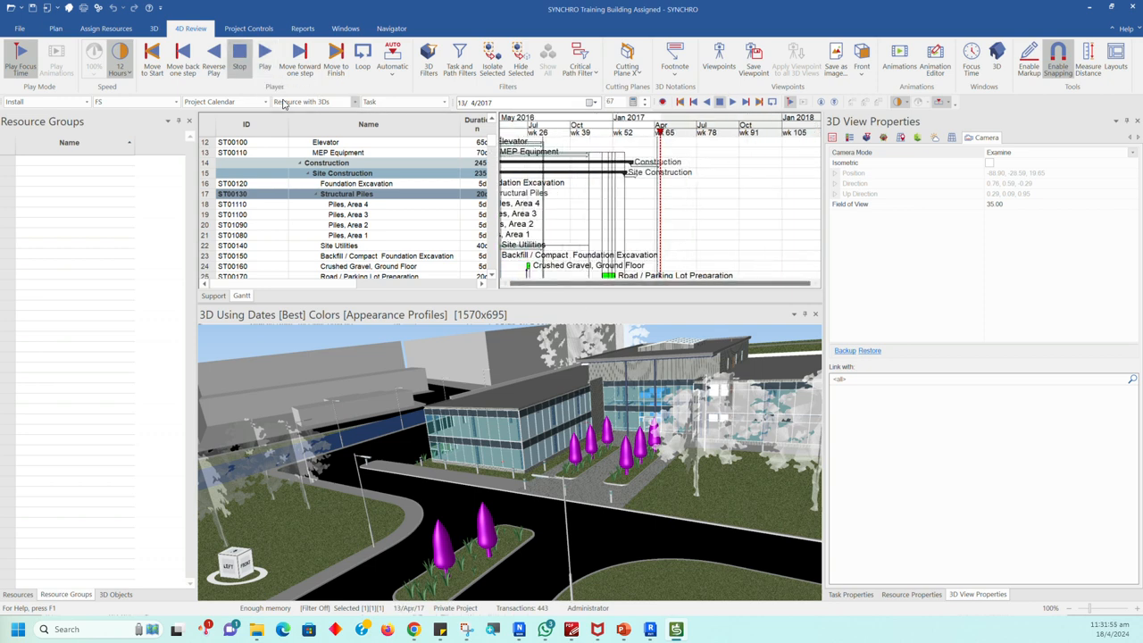
{"action": "left_click", "coordinate": [128, 76]}
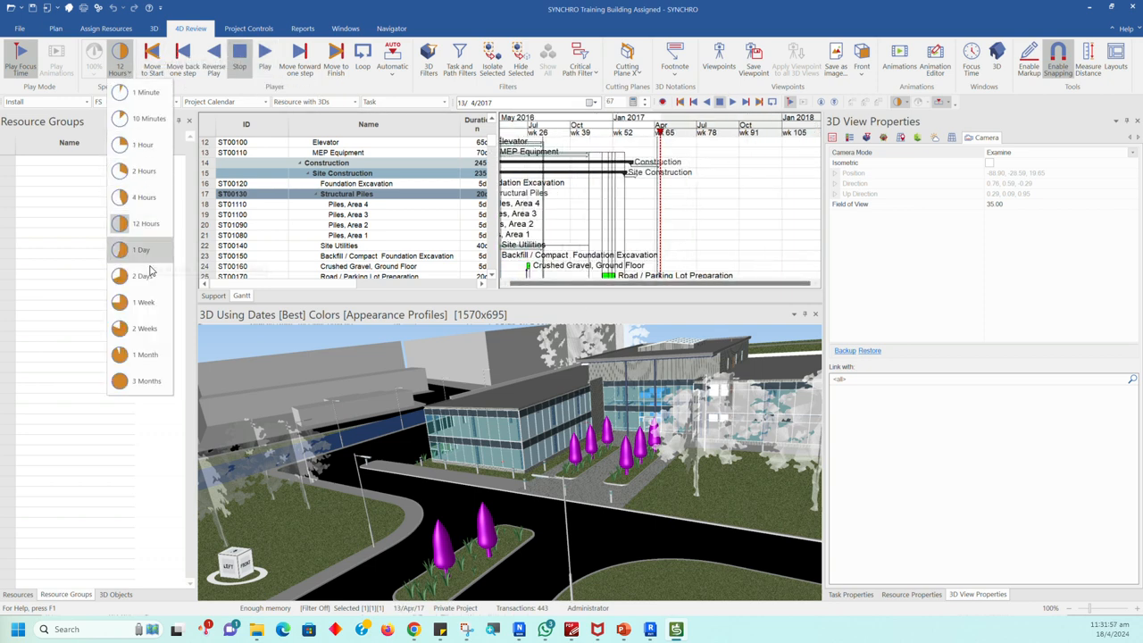
{"action": "left_click", "coordinate": [145, 329]}
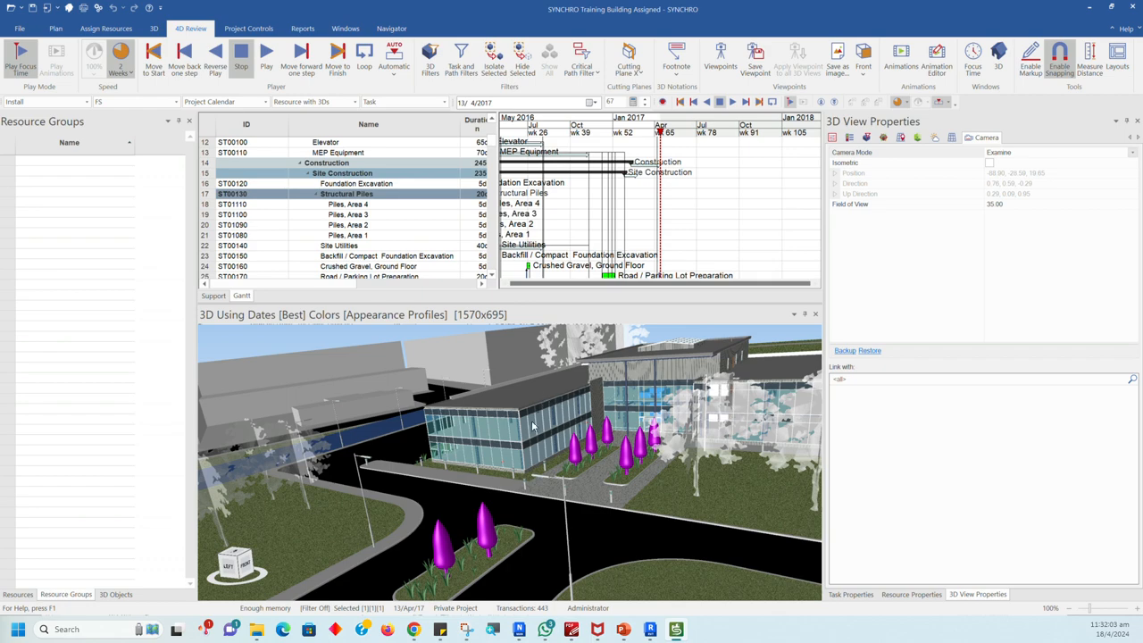
Step: Clear the tree selection with the whole building framed from above, and zoom the Gantt timescale out to years
{"action": "scroll", "coordinate": [533, 427], "scroll_direction": "down", "scroll_amount": 8}
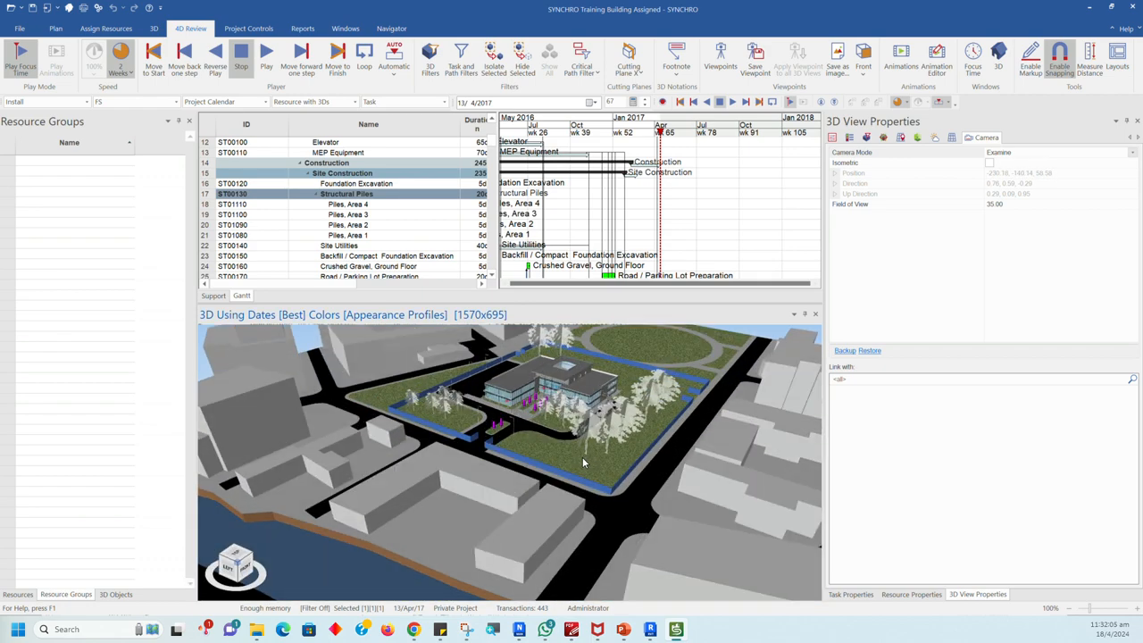
{"action": "scroll", "coordinate": [571, 455], "scroll_direction": "up", "scroll_amount": 8}
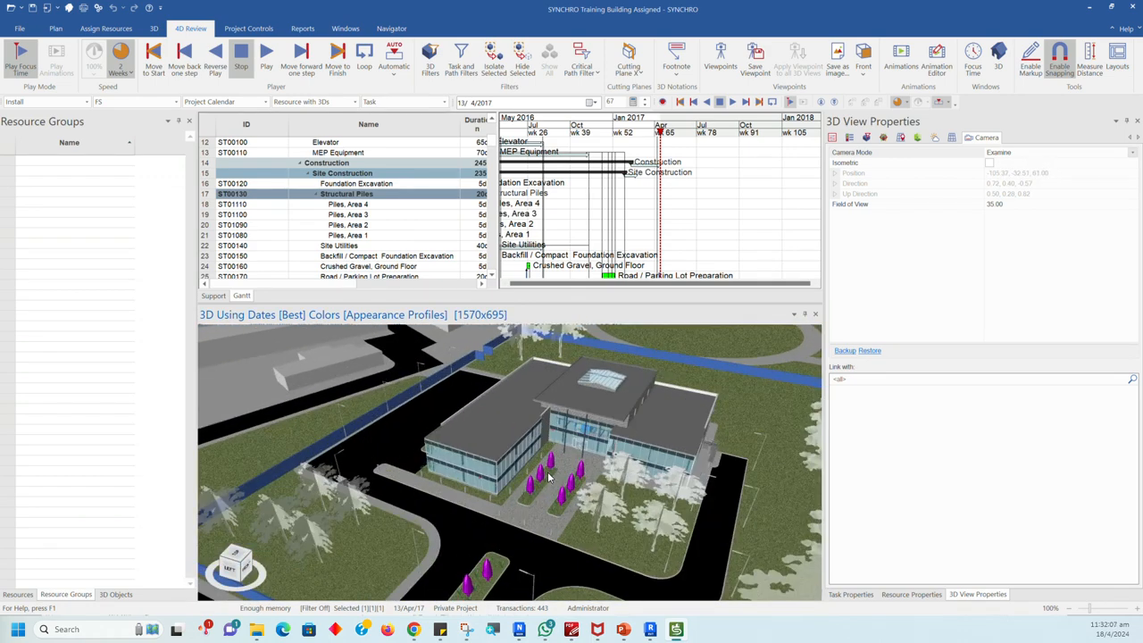
{"action": "scroll", "coordinate": [548, 478], "scroll_direction": "up", "scroll_amount": 5}
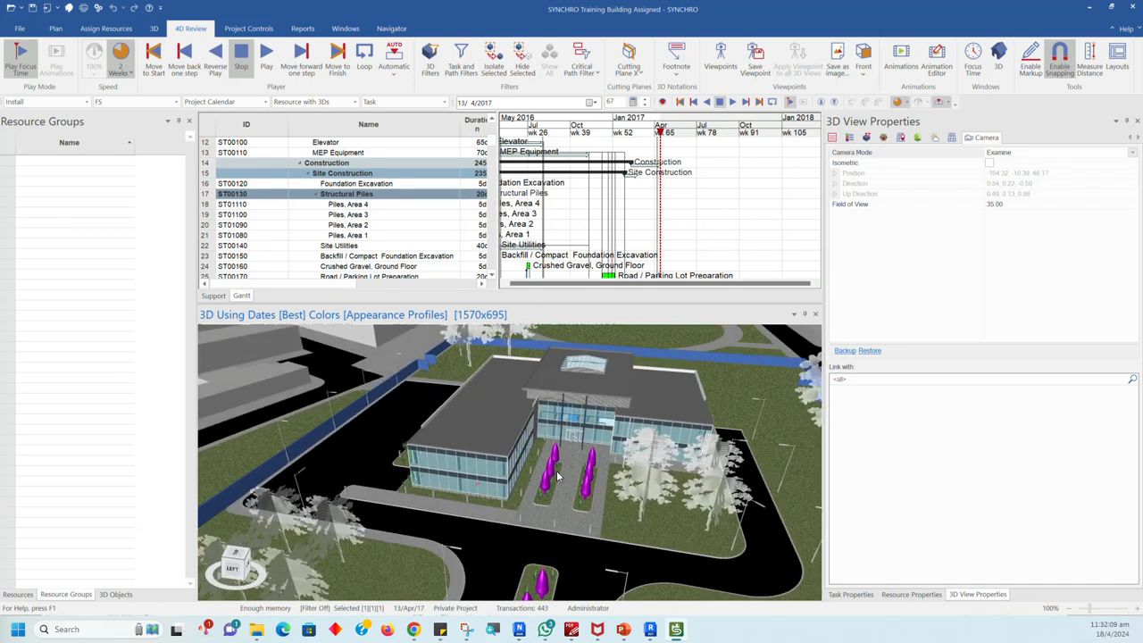
{"action": "key", "text": "Escape"}
{"action": "scroll", "coordinate": [661, 226], "scroll_direction": "down", "scroll_amount": 1}
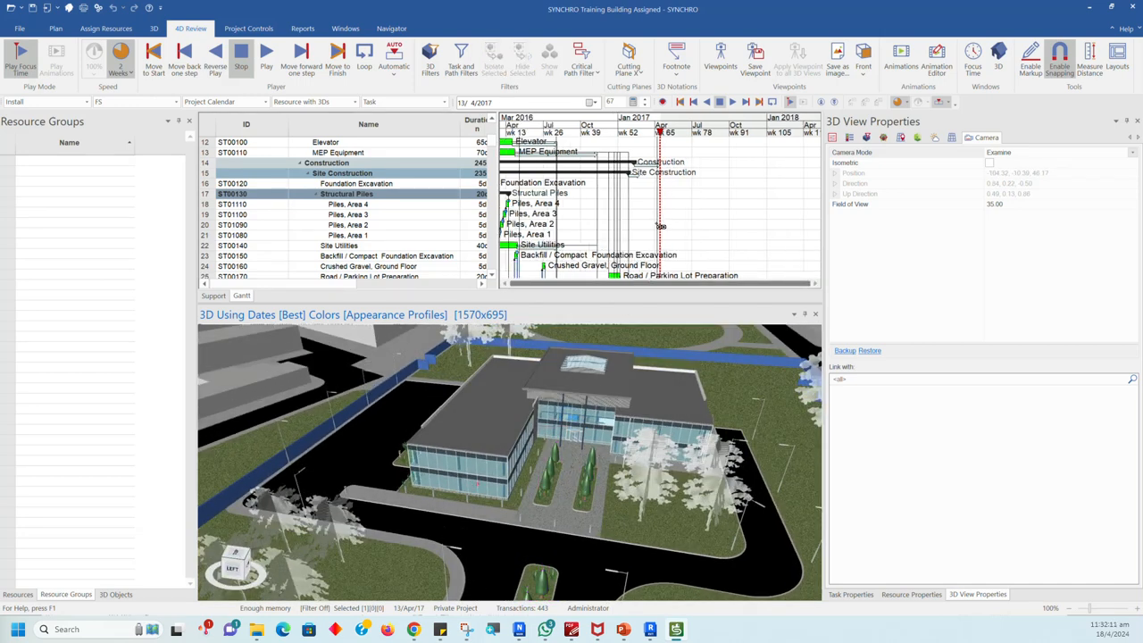
{"action": "scroll", "coordinate": [660, 225], "scroll_direction": "down", "scroll_amount": 4}
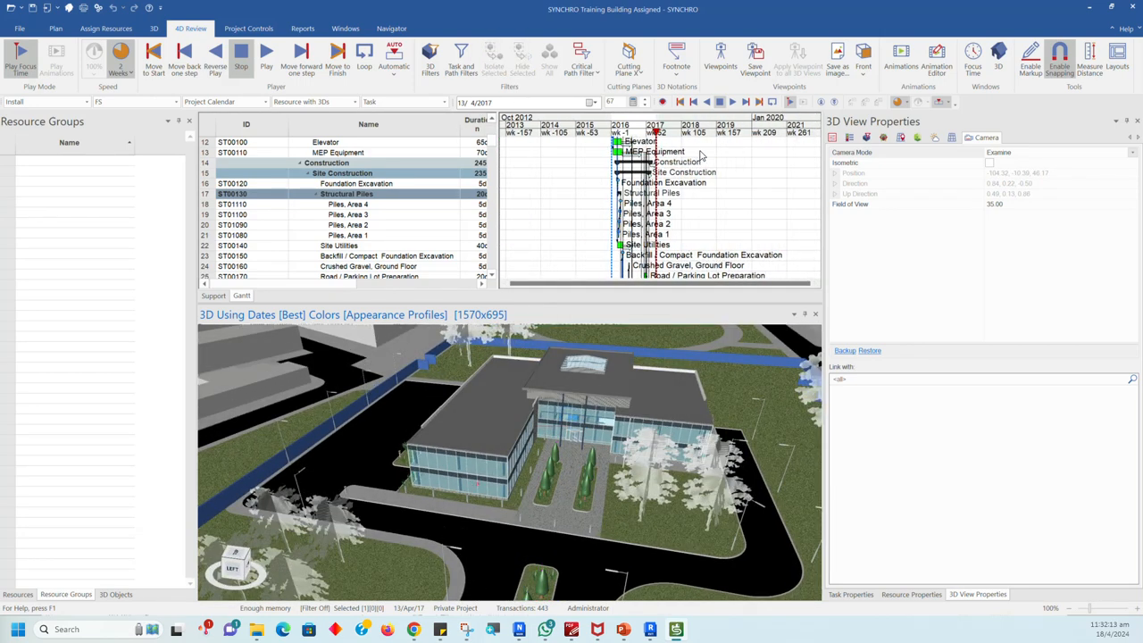
Step: Try moving the focus time to the project start and back to the project finish
{"action": "left_click", "coordinate": [267, 63]}
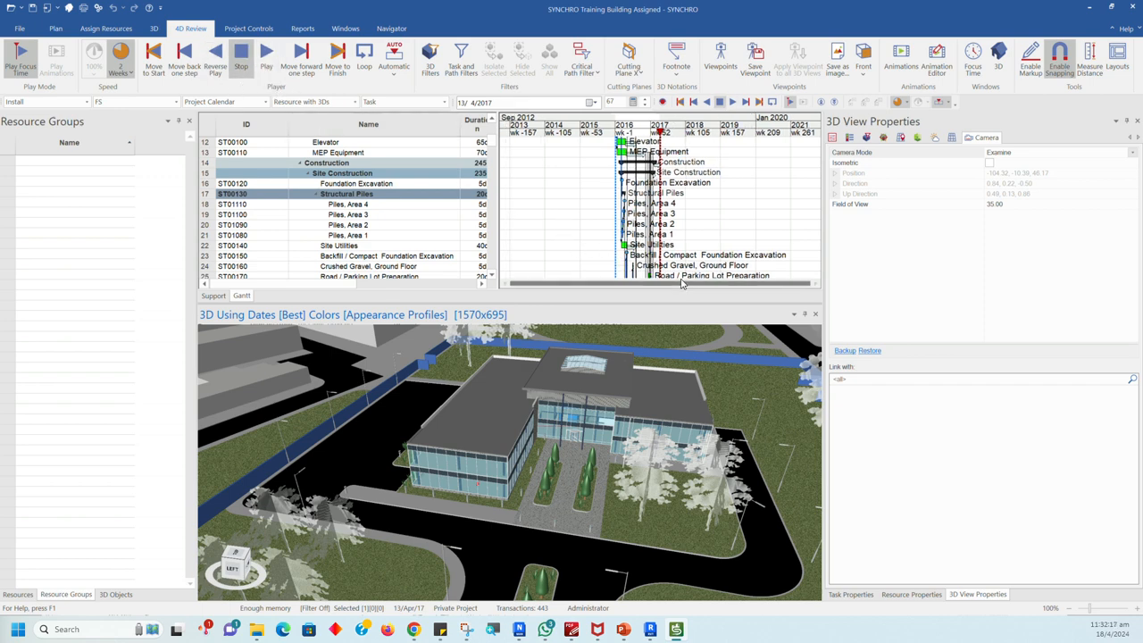
{"action": "left_click", "coordinate": [153, 72]}
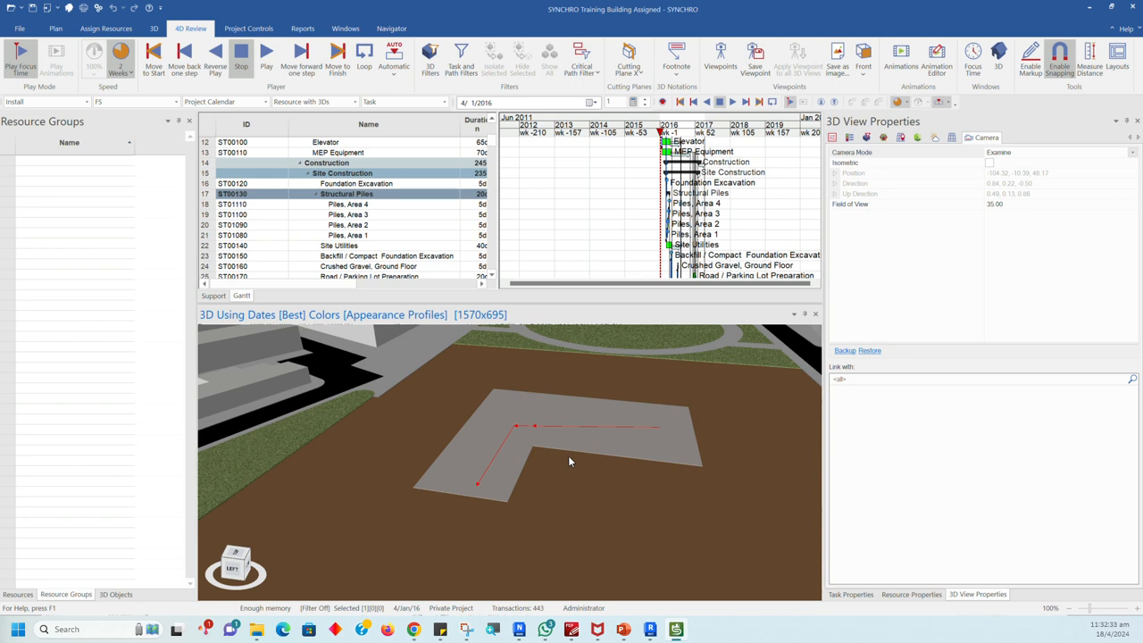
{"action": "left_click", "coordinate": [337, 58]}
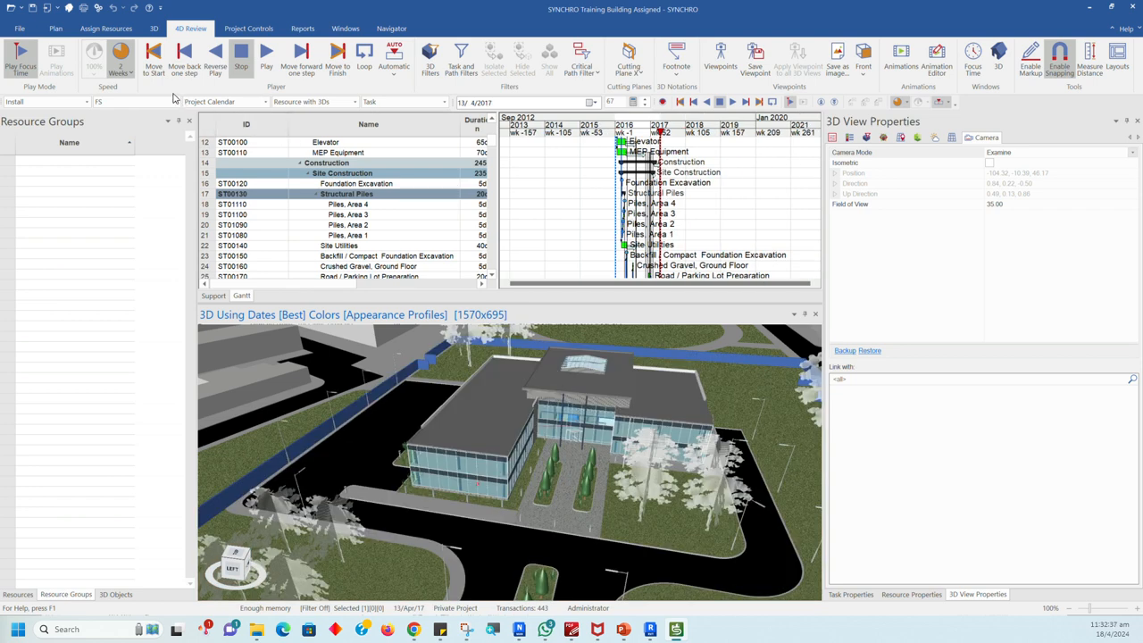
Step: Return the focus time to the project start, play the construction sequence and stop it at 24/10/2016
{"action": "left_click", "coordinate": [153, 56]}
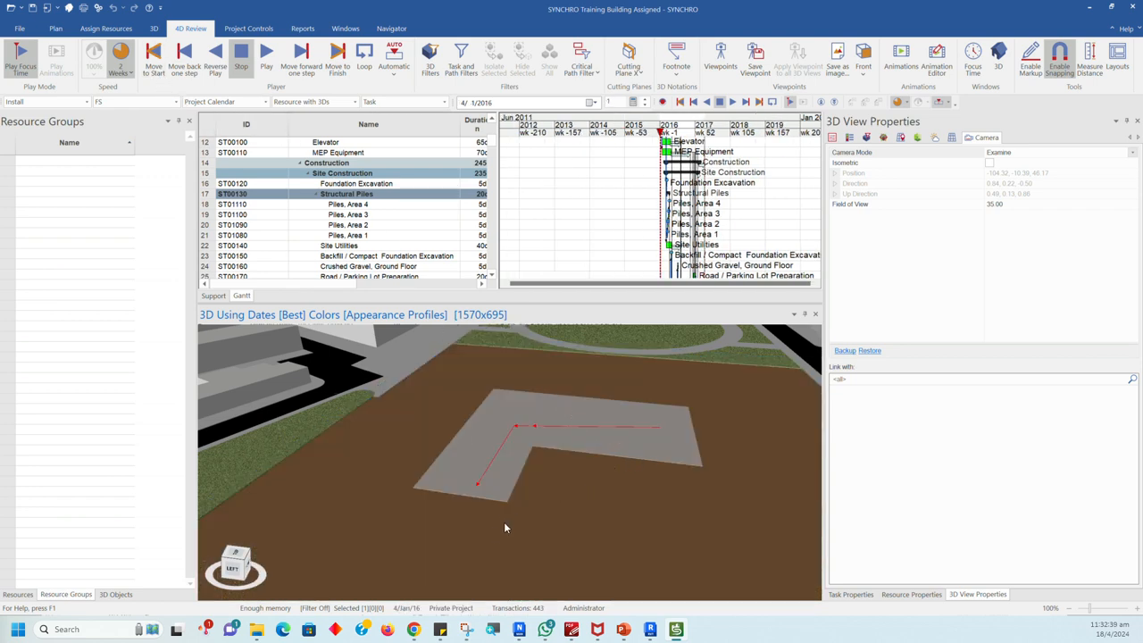
{"action": "left_click", "coordinate": [266, 56]}
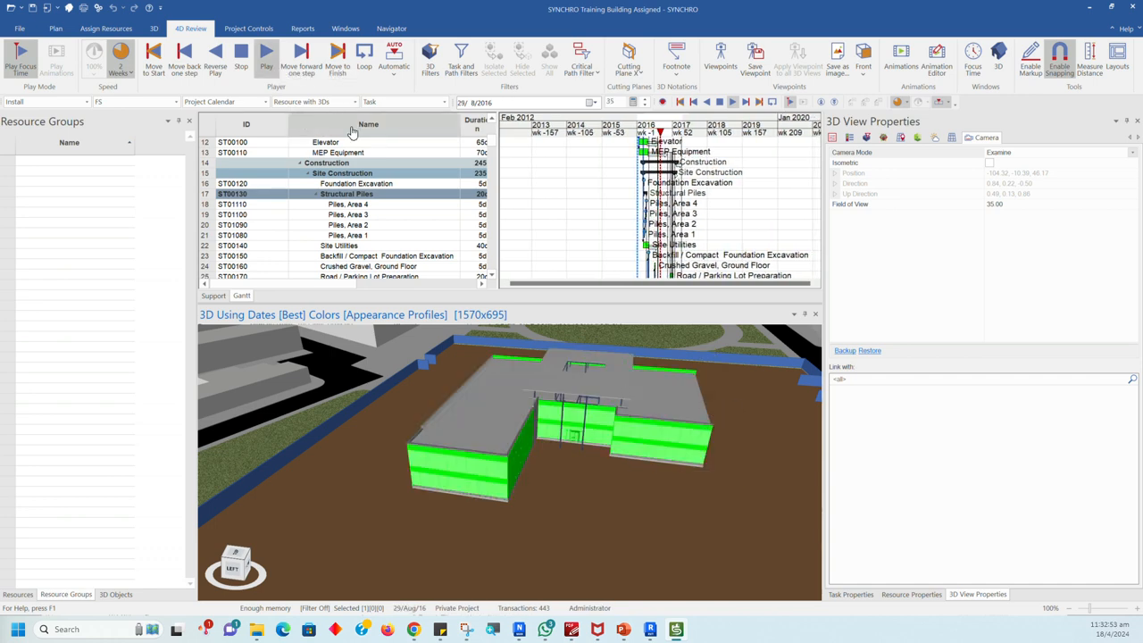
{"action": "left_click", "coordinate": [244, 72]}
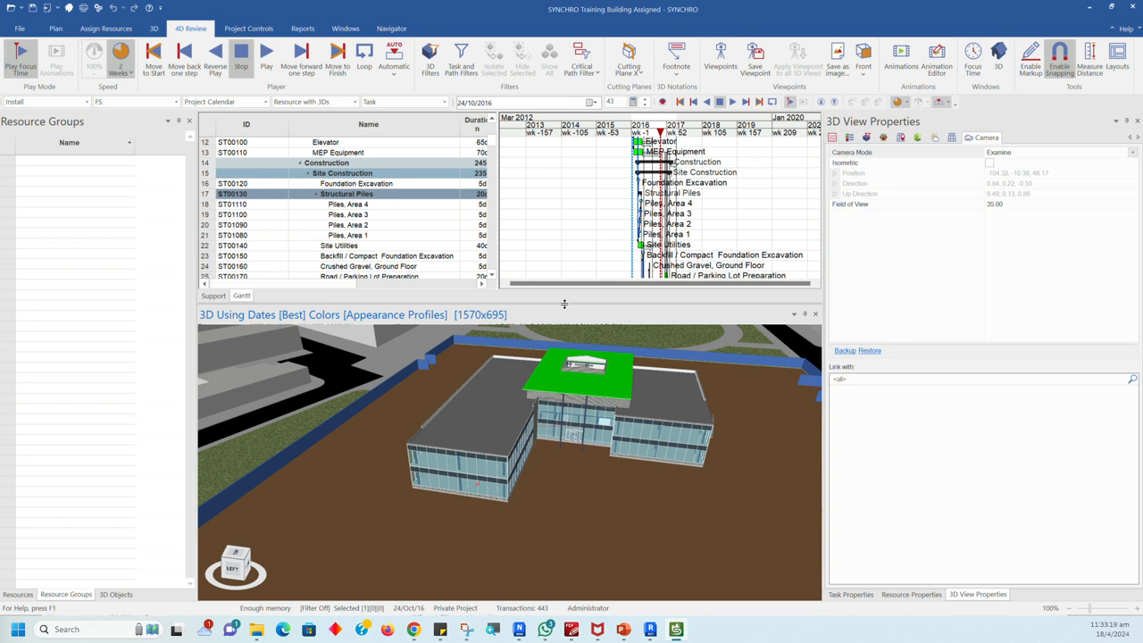
Step: Enlarge the Gantt area further and select the Piles, Area 2 task in the chart
{"action": "left_click_drag", "start_coordinate": [567, 304], "coordinate": [570, 350]}
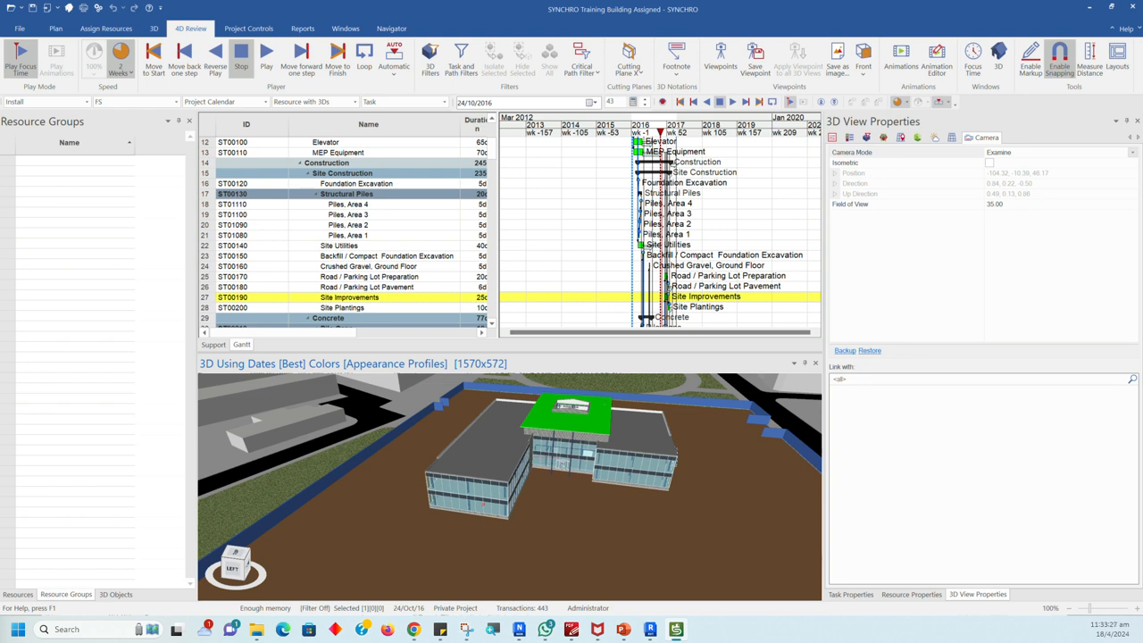
{"action": "left_click", "coordinate": [688, 226]}
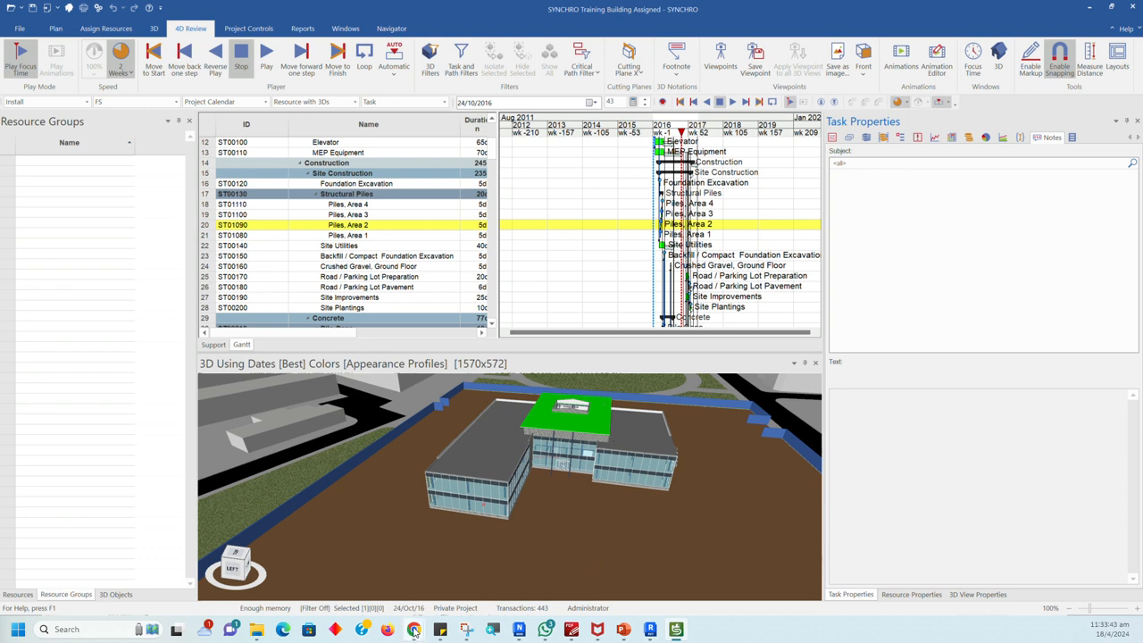
{"action": "mouse_move", "coordinate": [416, 629]}
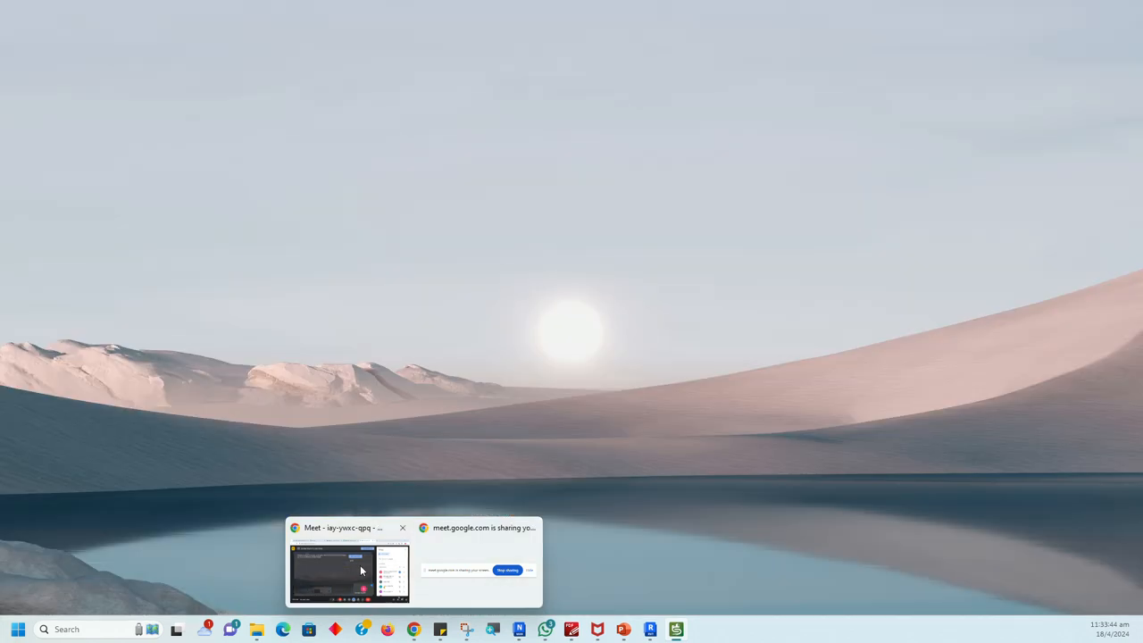
{"action": "mouse_move", "coordinate": [366, 571]}
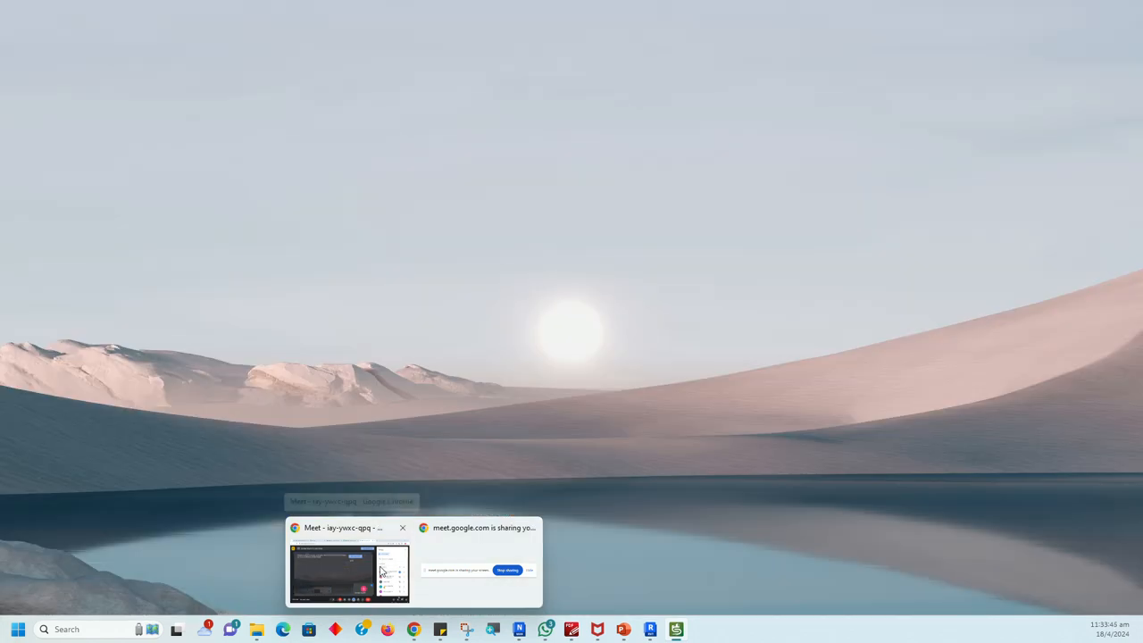